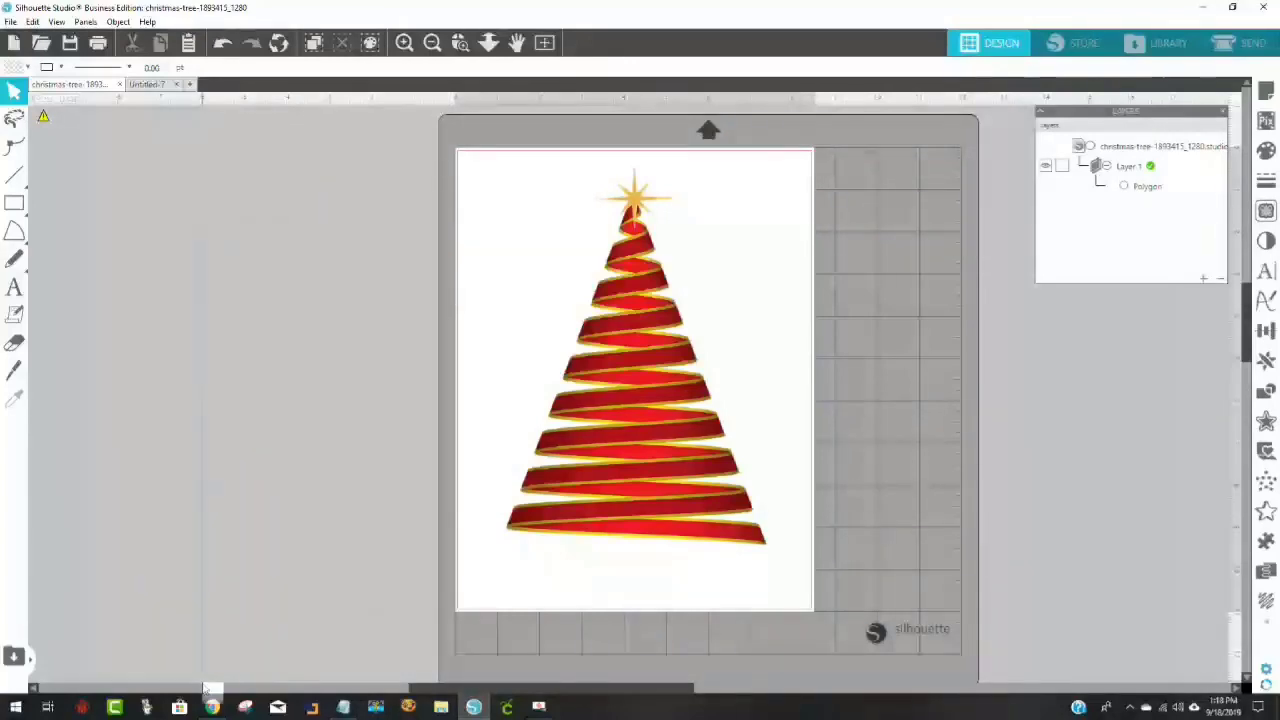
# Review the Christmas ribbon tree PNG's source page on pngkey.com in Chrome and return to Silhouette Studio
pyautogui.click(213, 707)
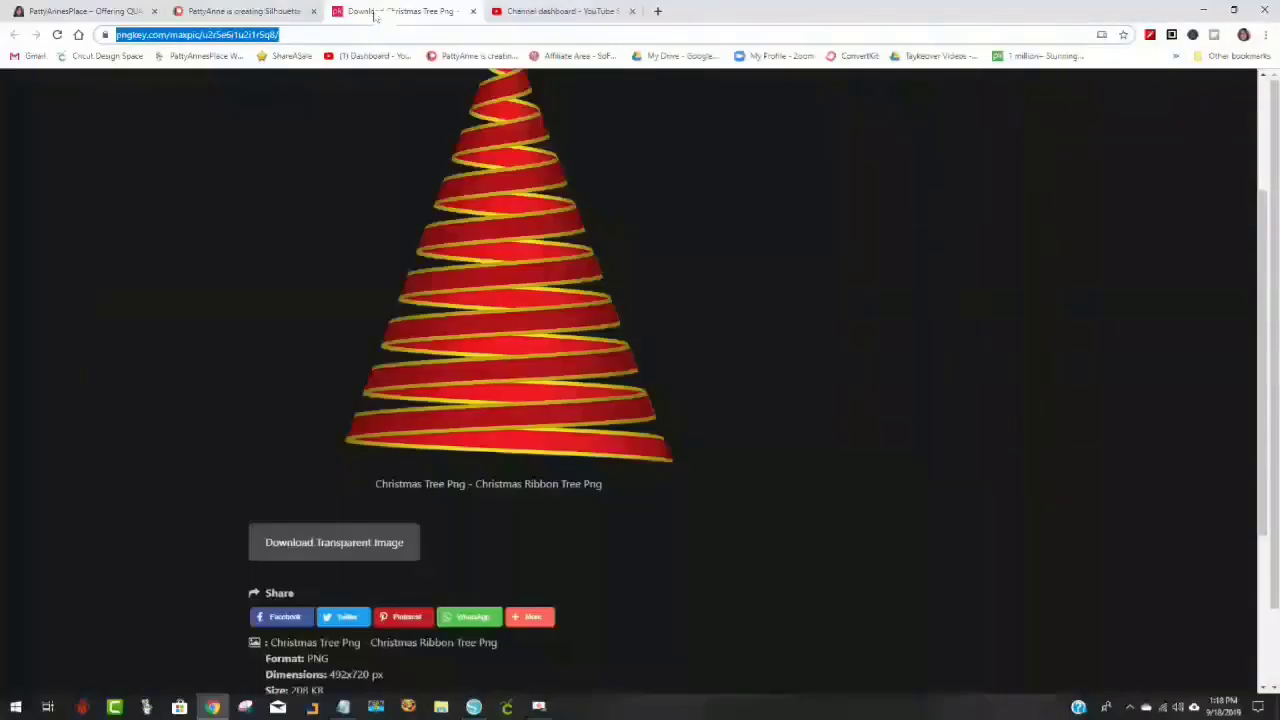
pyautogui.scroll(3, 843, 254)
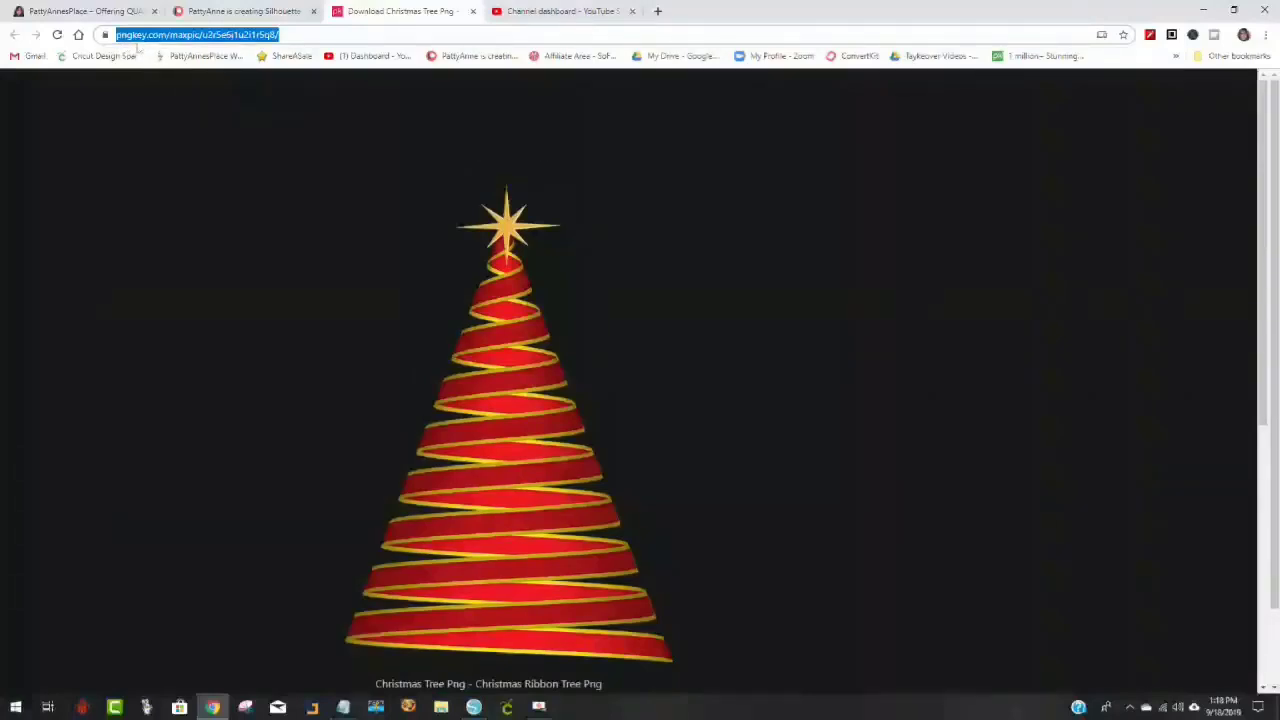
pyautogui.moveTo(162, 38); pyautogui.dragTo(274, 487)
pyautogui.scroll(-3, 707, 347)
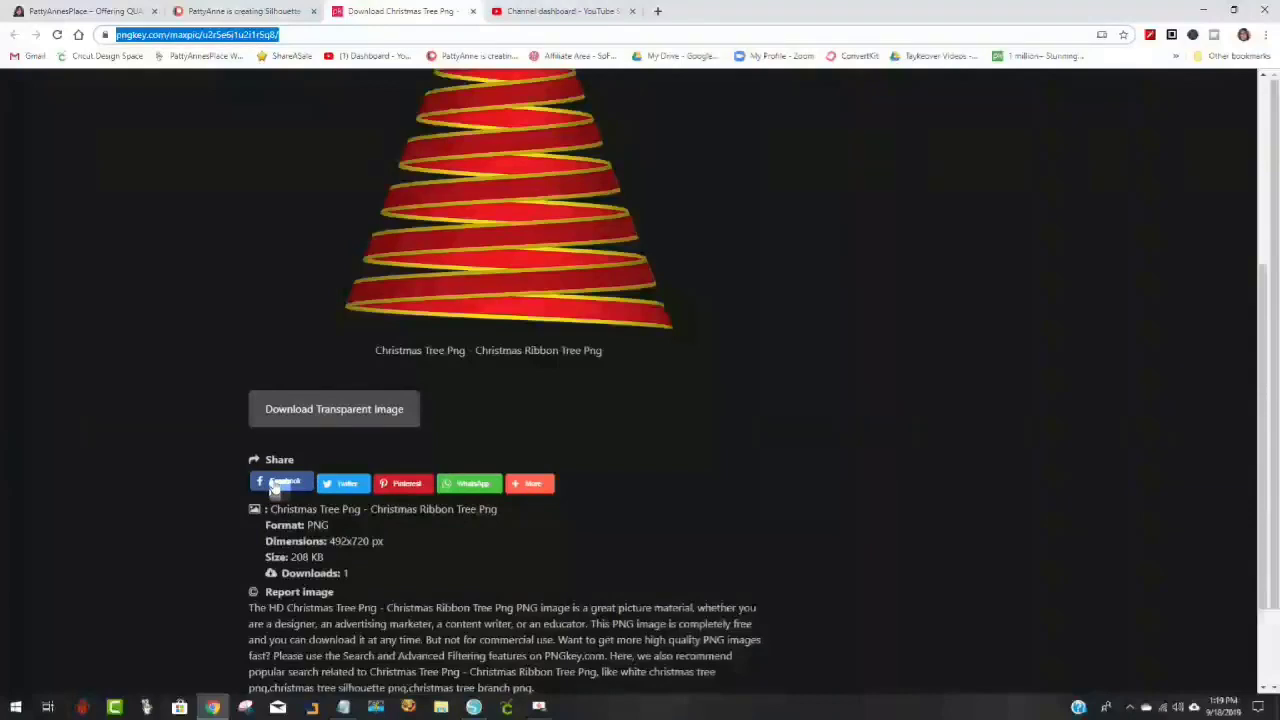
pyautogui.moveTo(274, 487); pyautogui.dragTo(677, 451)
pyautogui.scroll(3, 700, 450)
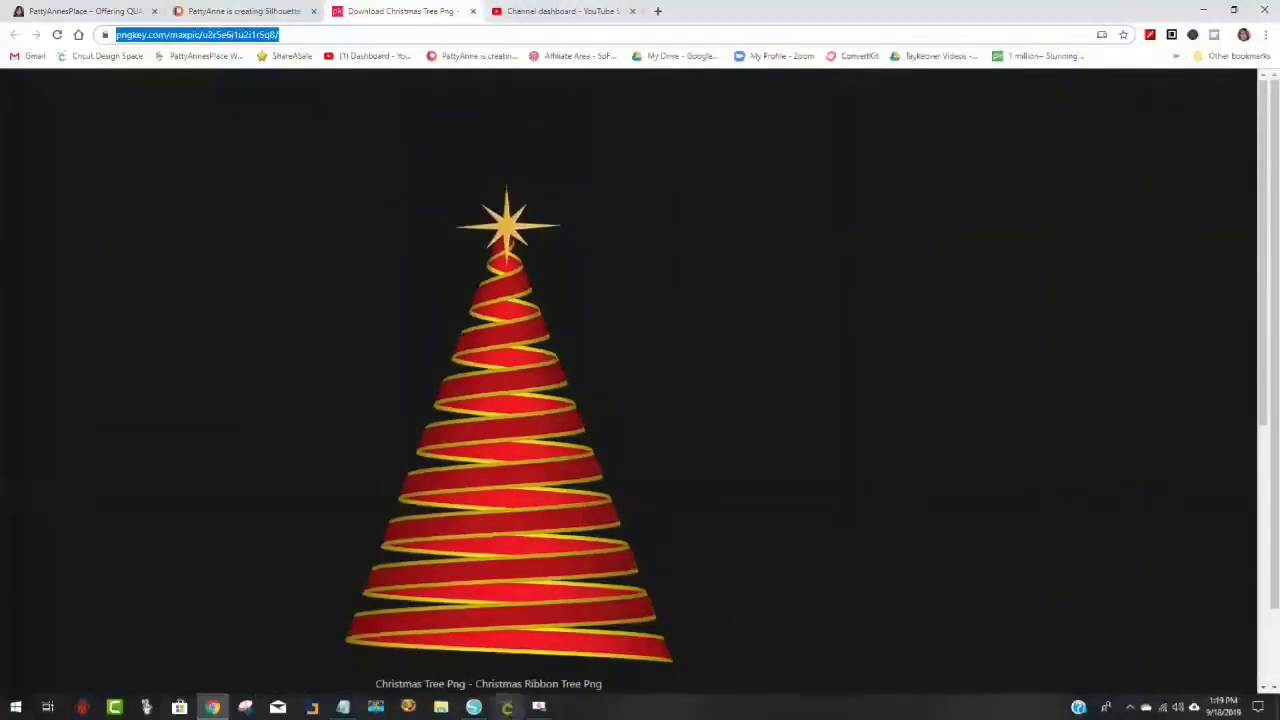
pyautogui.click(474, 707)
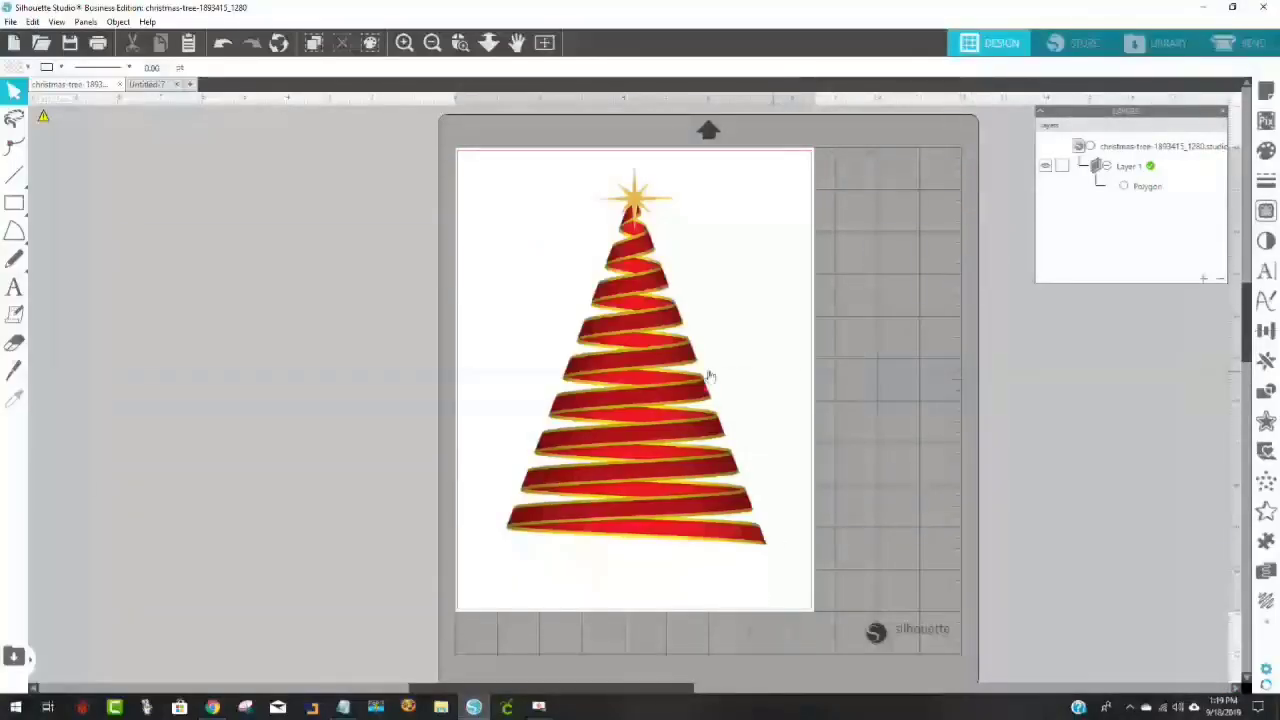
# Try Sketch Edge on the tree image in the Send view, set it to Sketch, and return to the design view
pyautogui.moveTo(706, 377); pyautogui.dragTo(680, 380)
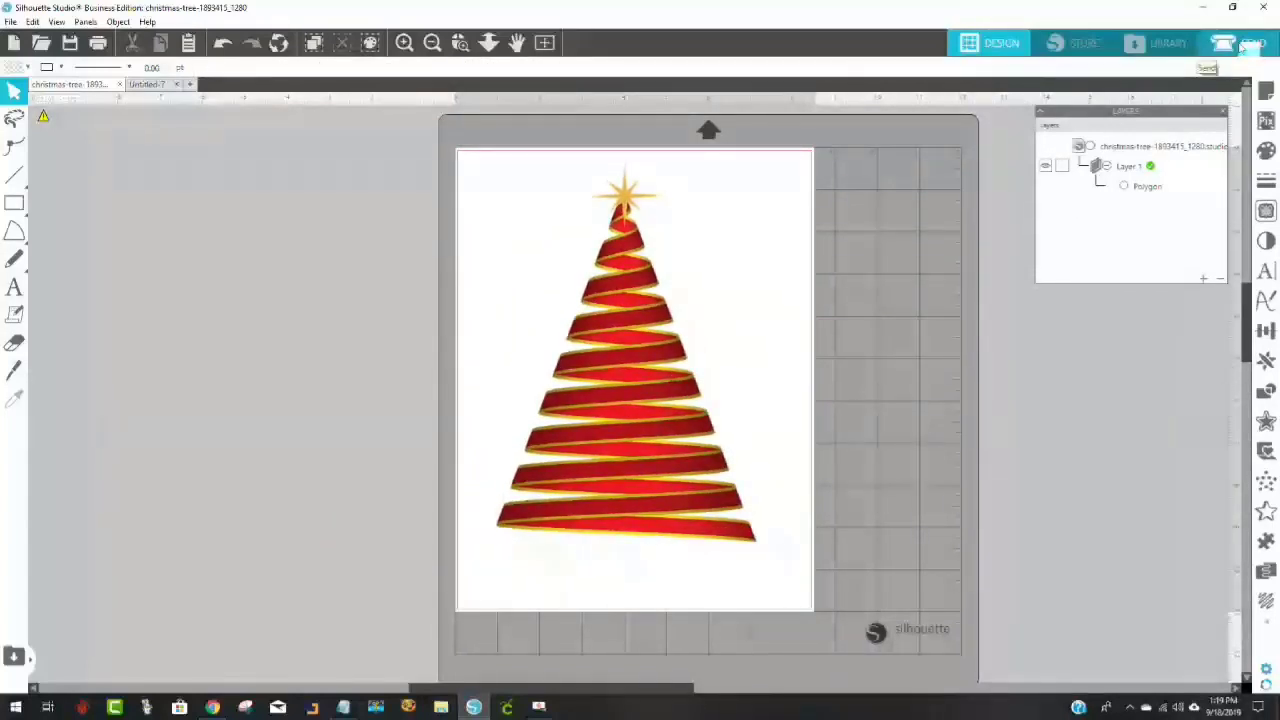
pyautogui.click(1240, 47)
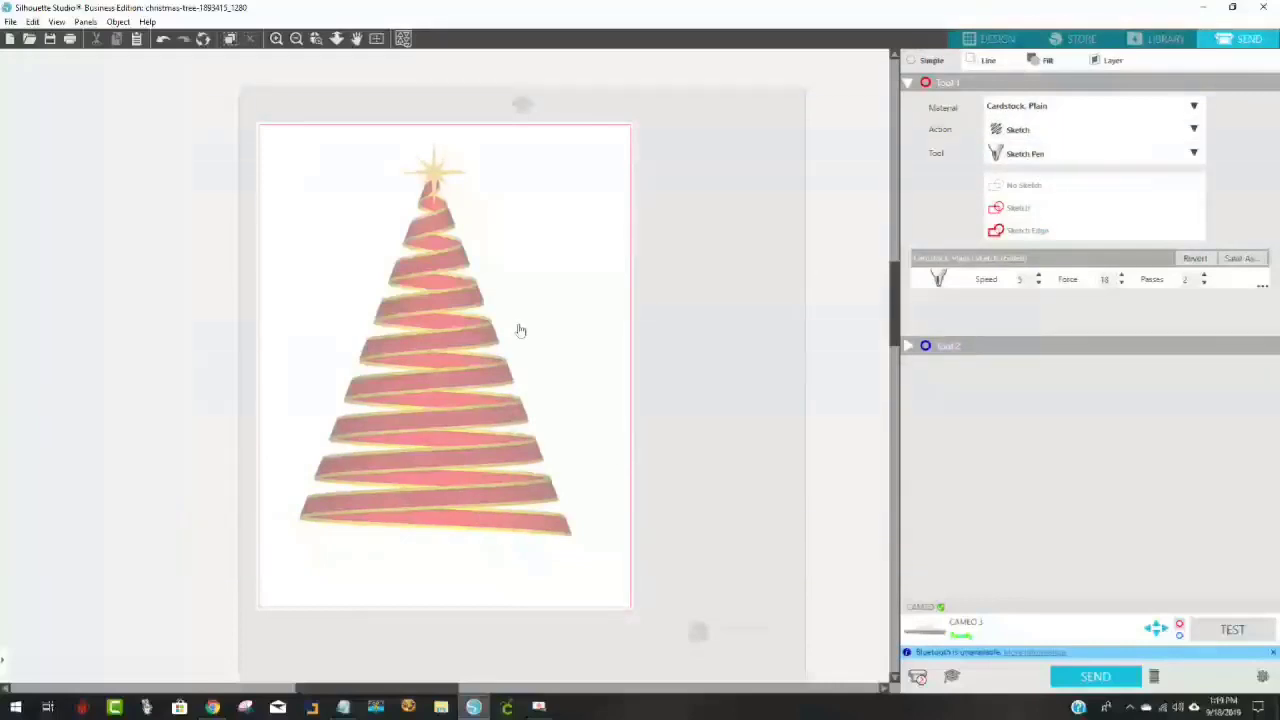
pyautogui.click(1030, 231)
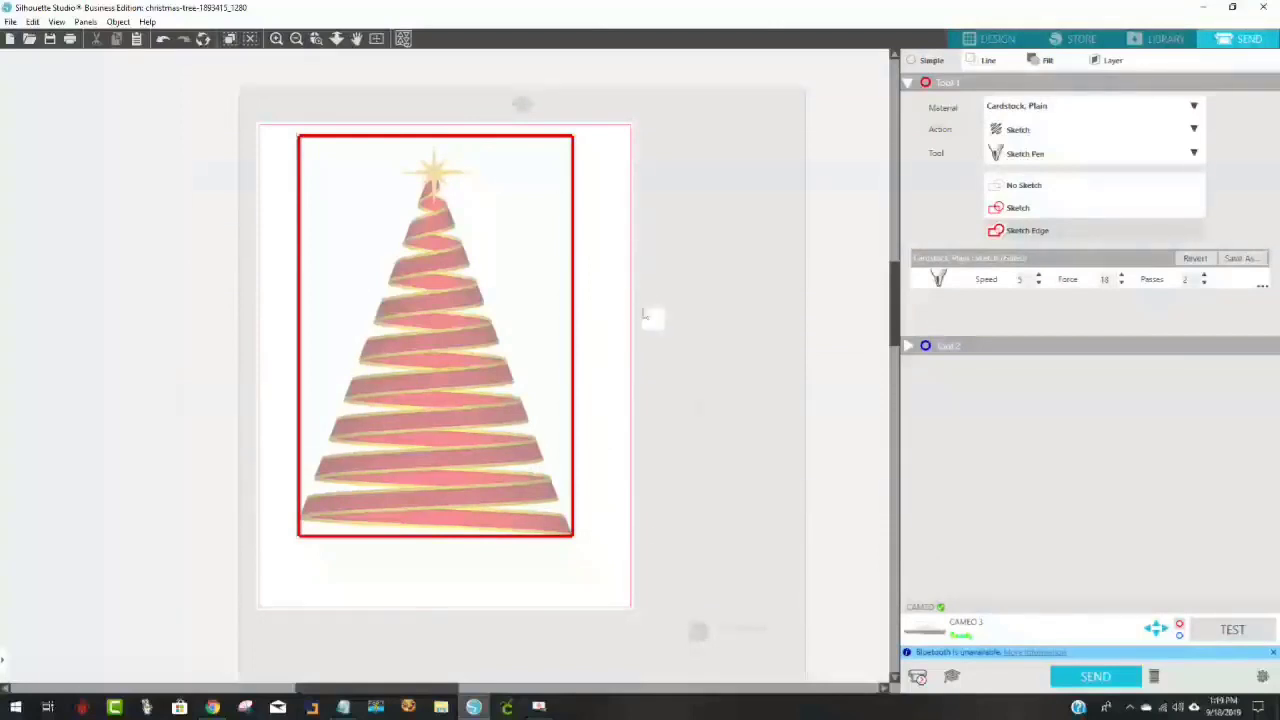
pyautogui.click(1025, 210)
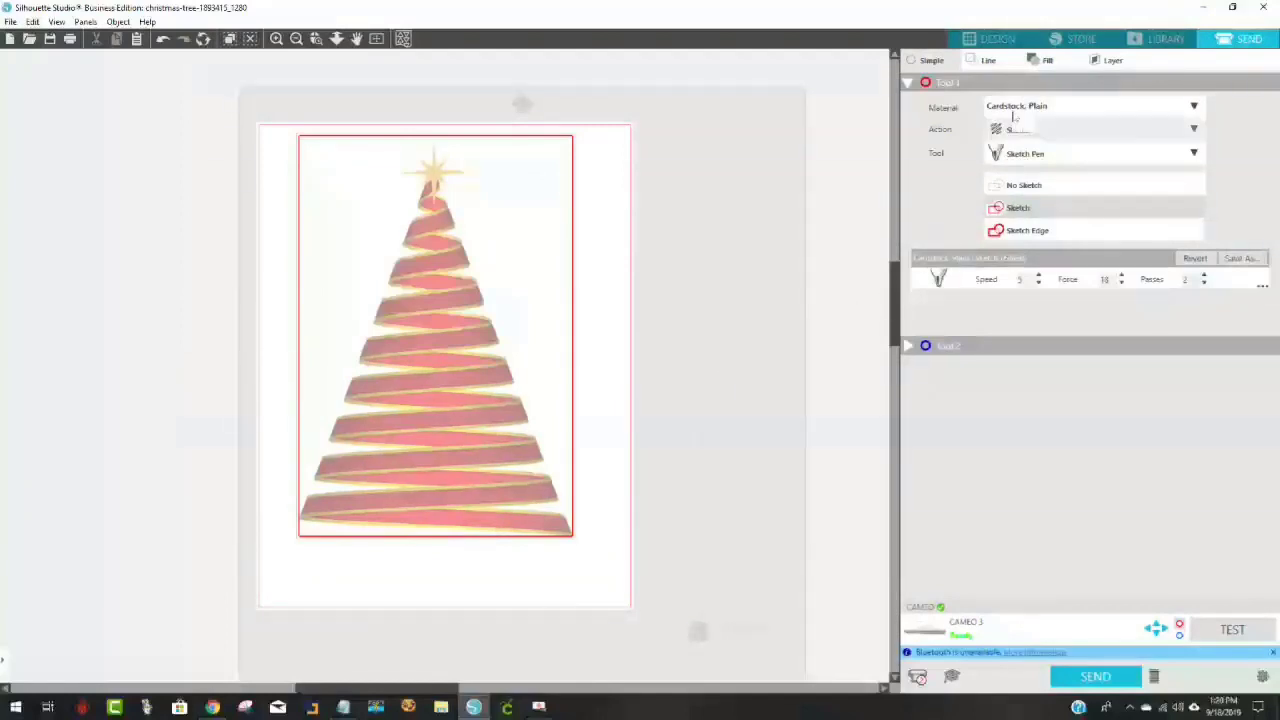
pyautogui.click(997, 40)
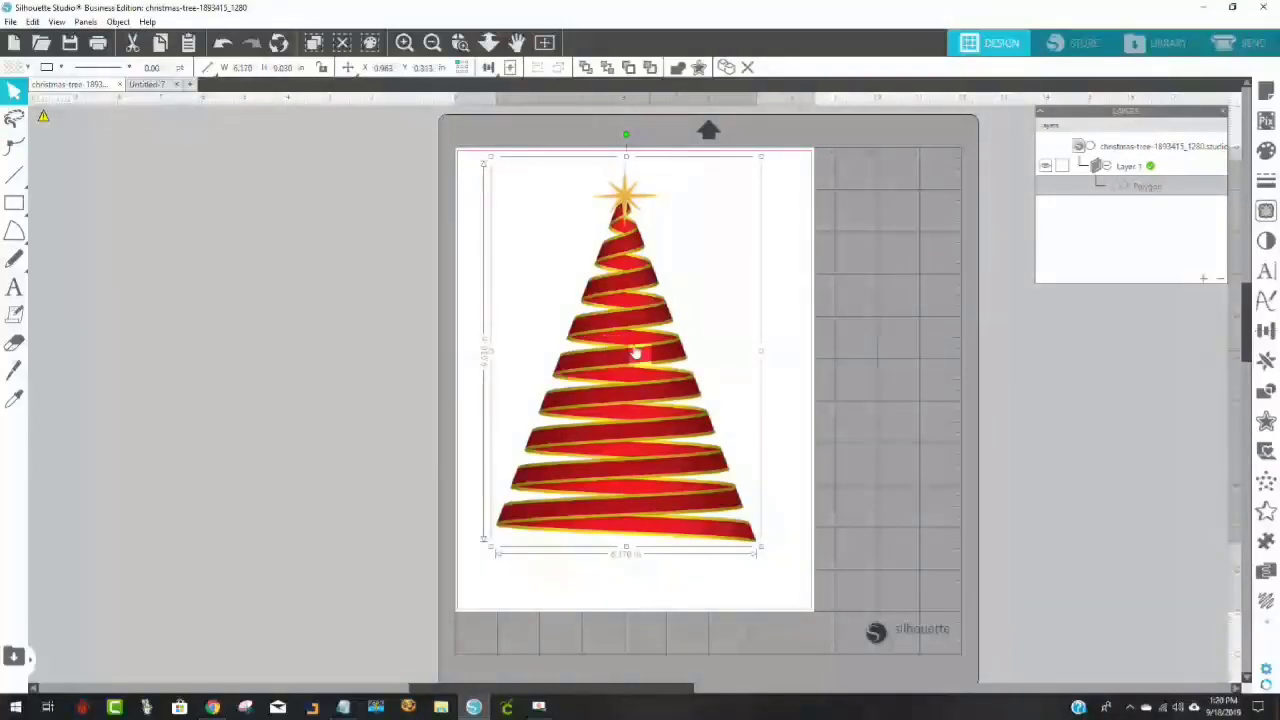
# Reposition the tree image on the page and park two duplicates of it beside the mat
pyautogui.moveTo(624, 355)
pyautogui.mouseDown()
pyautogui.moveTo(677, 370)
pyautogui.moveTo(636, 362)
pyautogui.mouseUp()
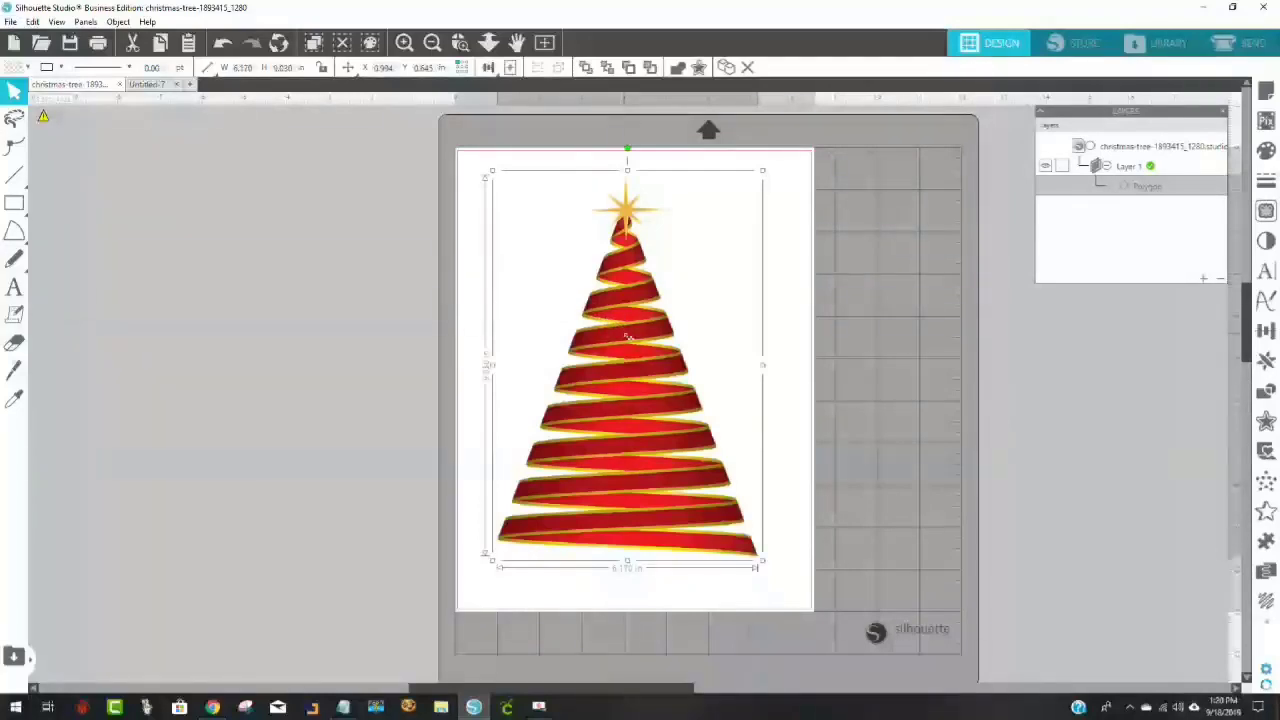
pyautogui.press('alt')
pyautogui.moveTo(645, 316); pyautogui.dragTo(243, 289)
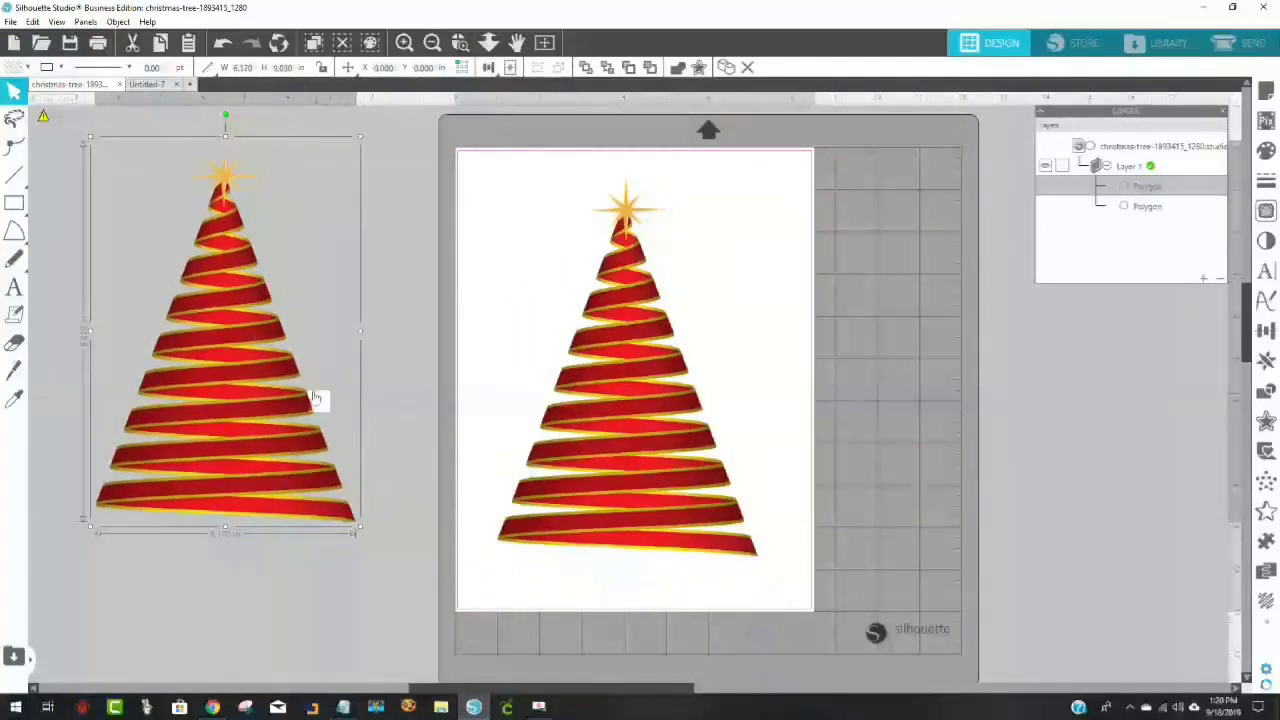
pyautogui.moveTo(585, 415); pyautogui.dragTo(147, 385)
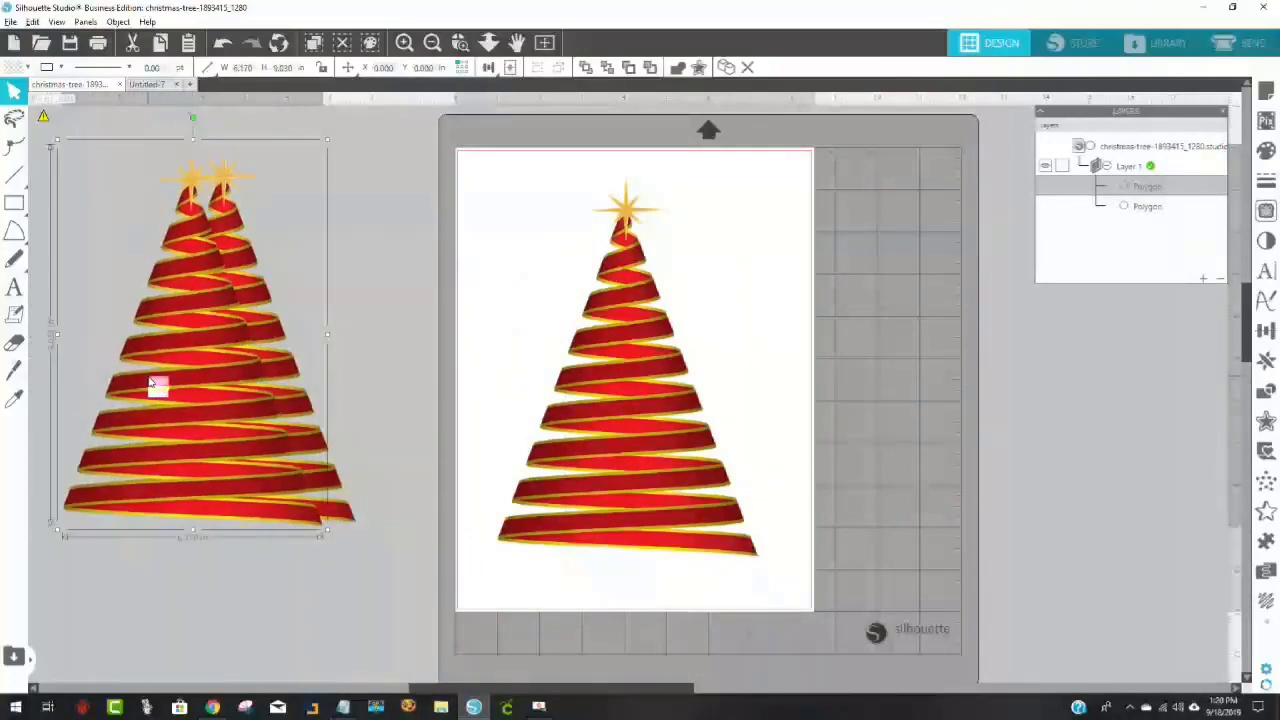
pyautogui.moveTo(236, 405); pyautogui.dragTo(2, 400)
pyautogui.moveTo(450, 685); pyautogui.dragTo(593, 686)
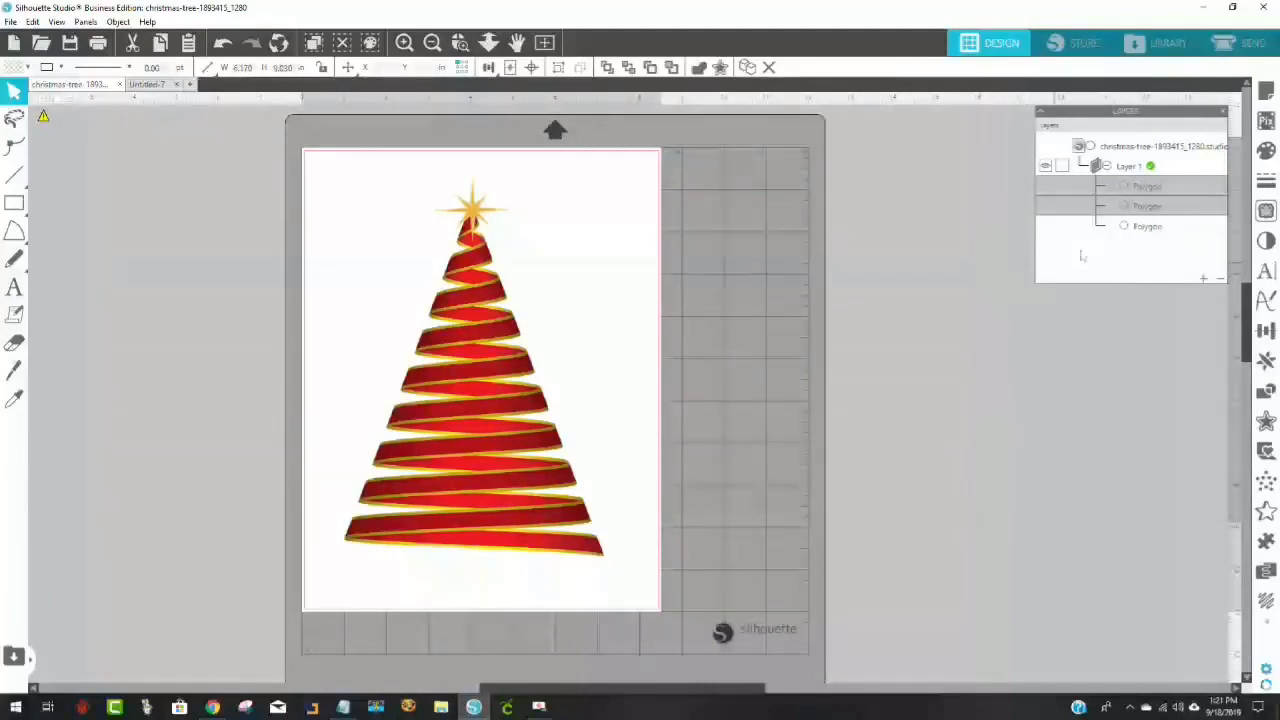
# Replace the Layers panel with Trace and select a trace area around the whole tree with its star
pyautogui.click(1223, 114)
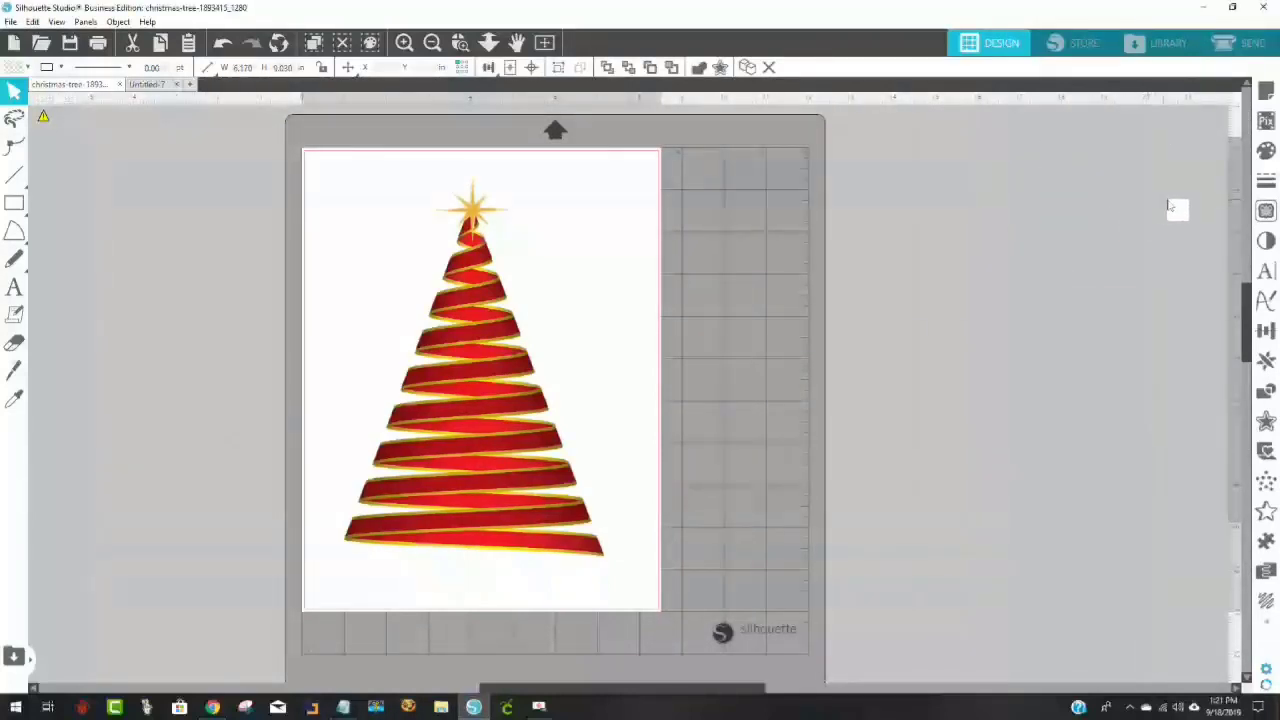
pyautogui.click(1266, 212)
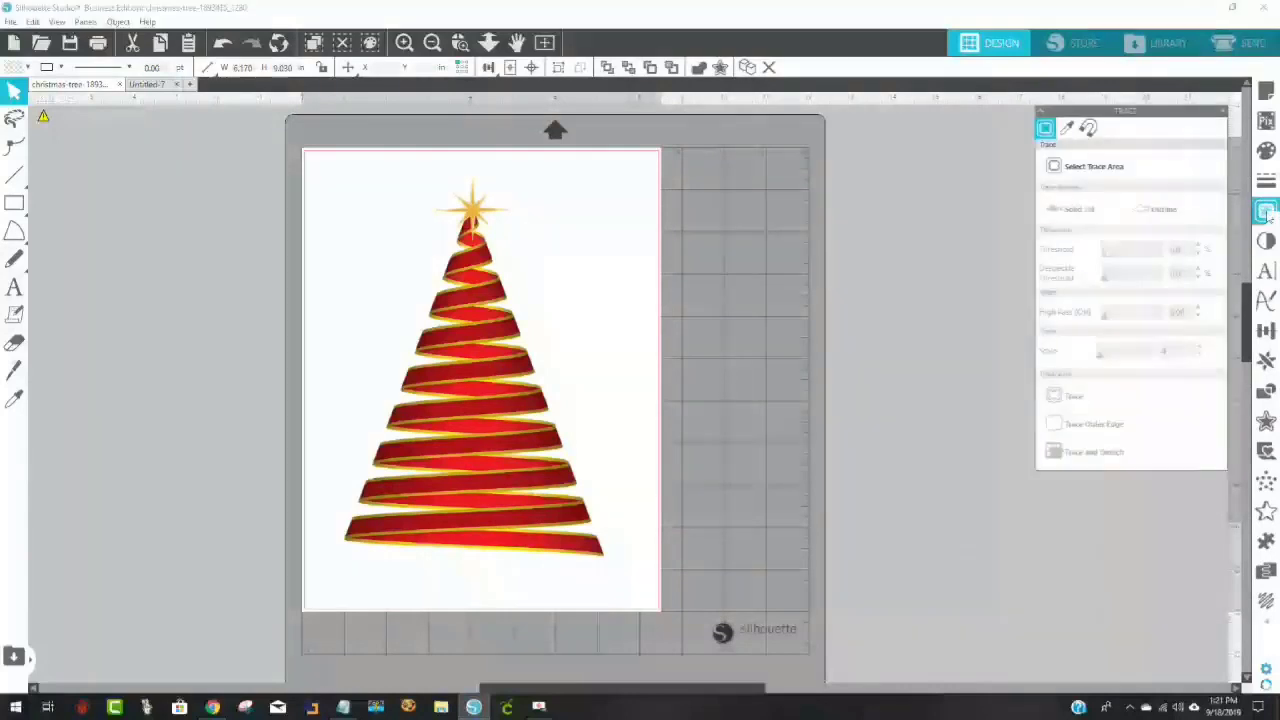
pyautogui.click(1138, 174)
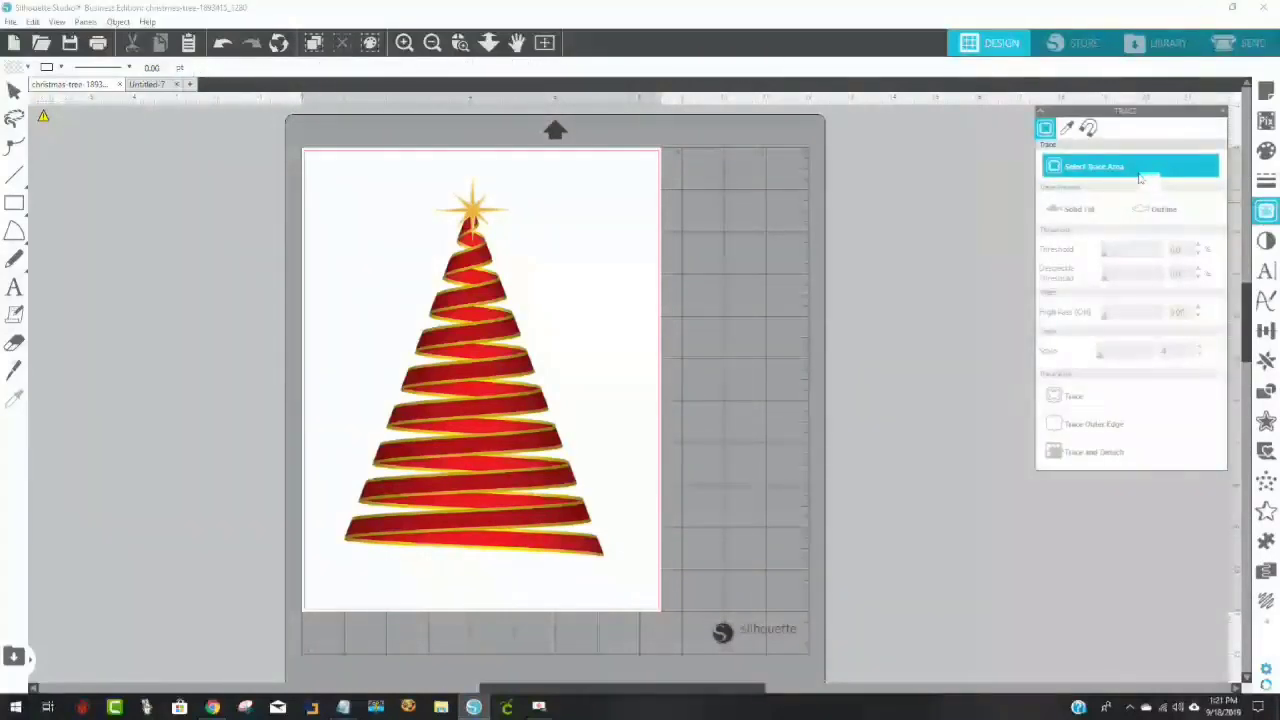
pyautogui.moveTo(325, 167); pyautogui.dragTo(620, 583)
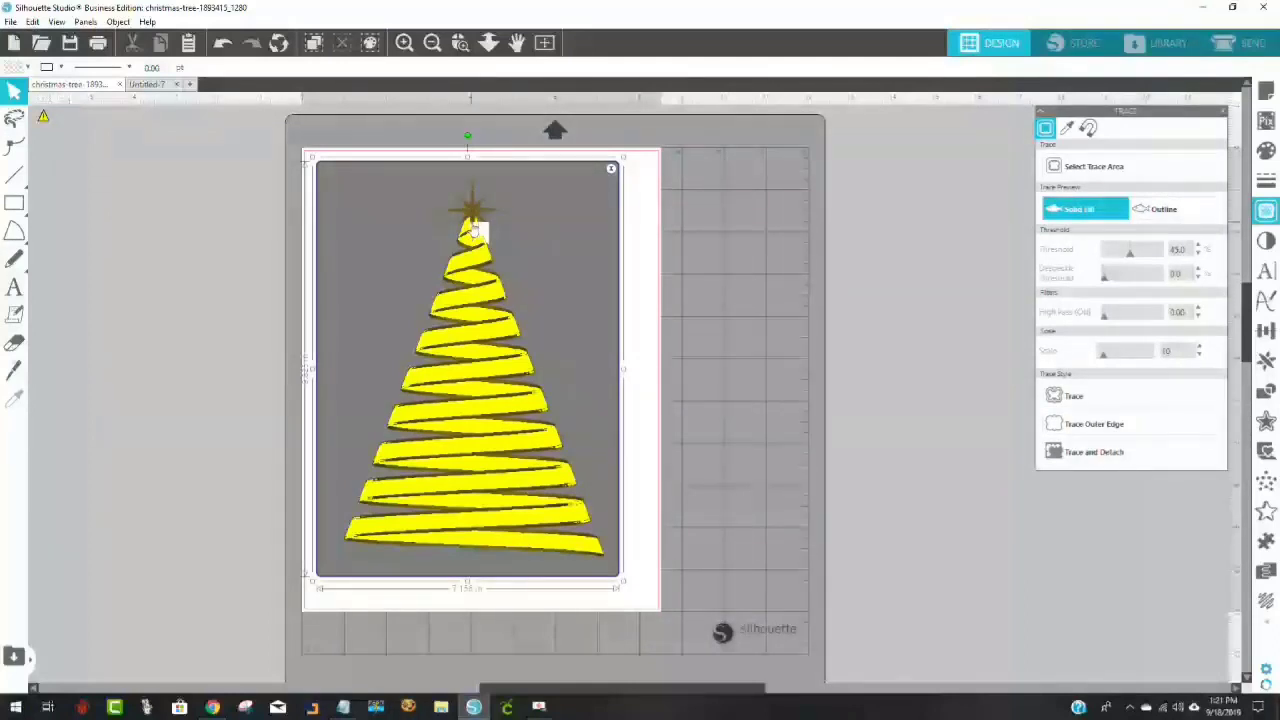
# Adjust the trace threshold up to 87% and back down to 73% to fill in the star and ribbons
pyautogui.click(1137, 257)
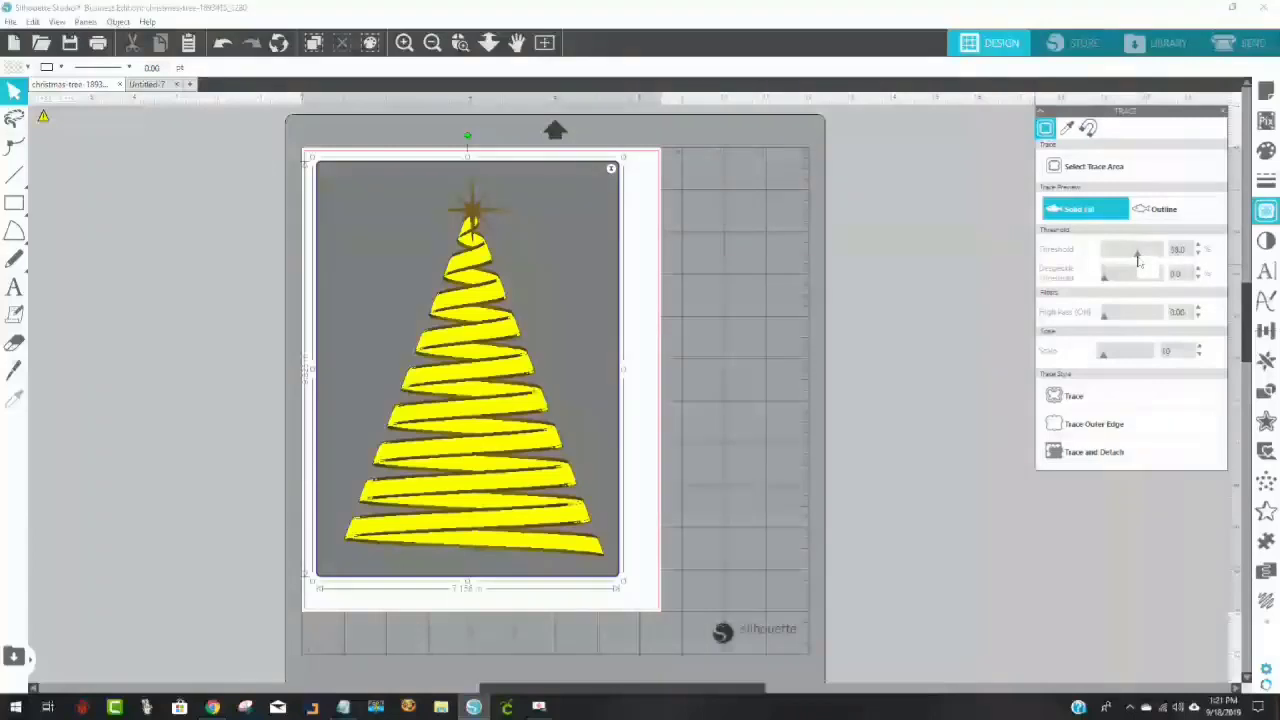
pyautogui.click(1146, 258)
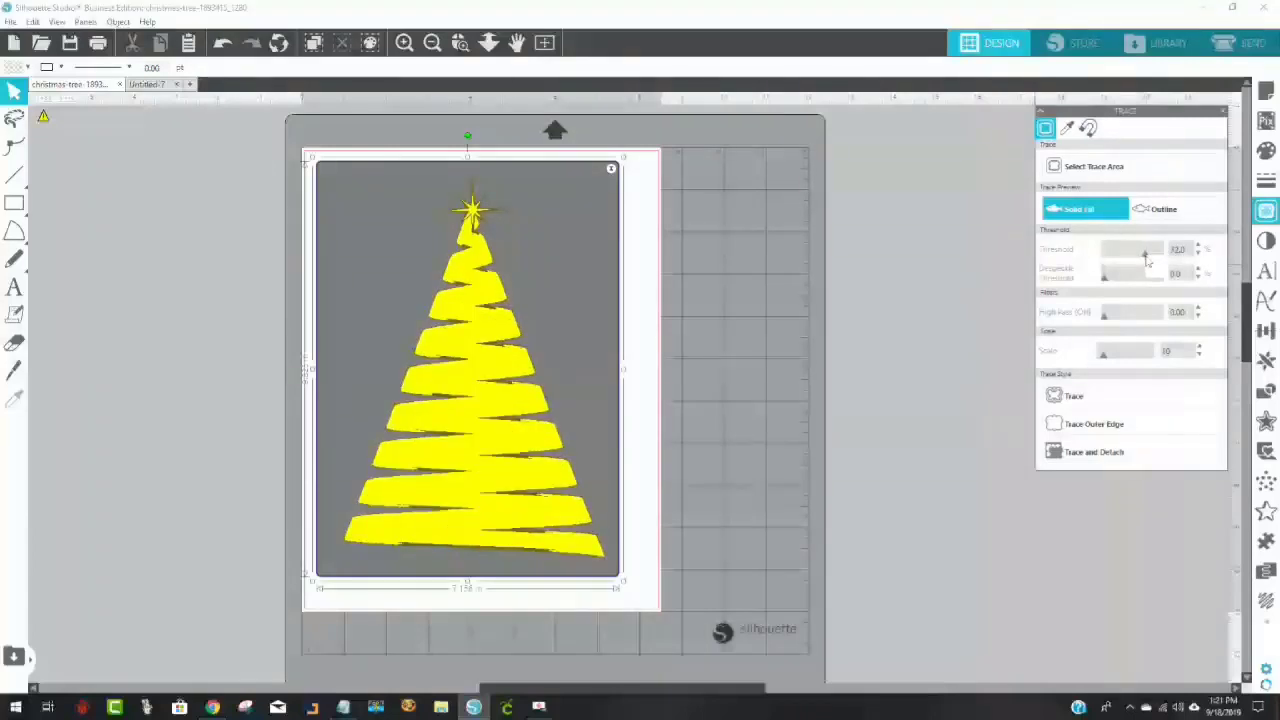
pyautogui.click(1152, 258)
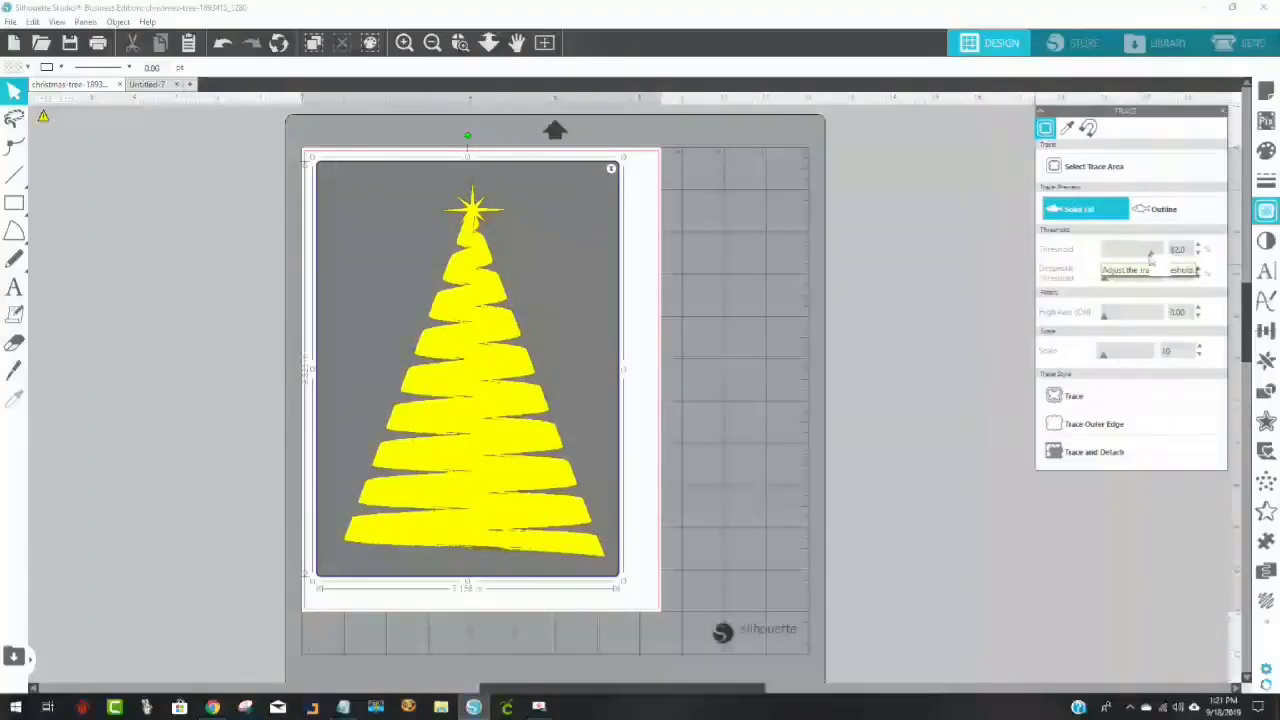
pyautogui.click(1158, 258)
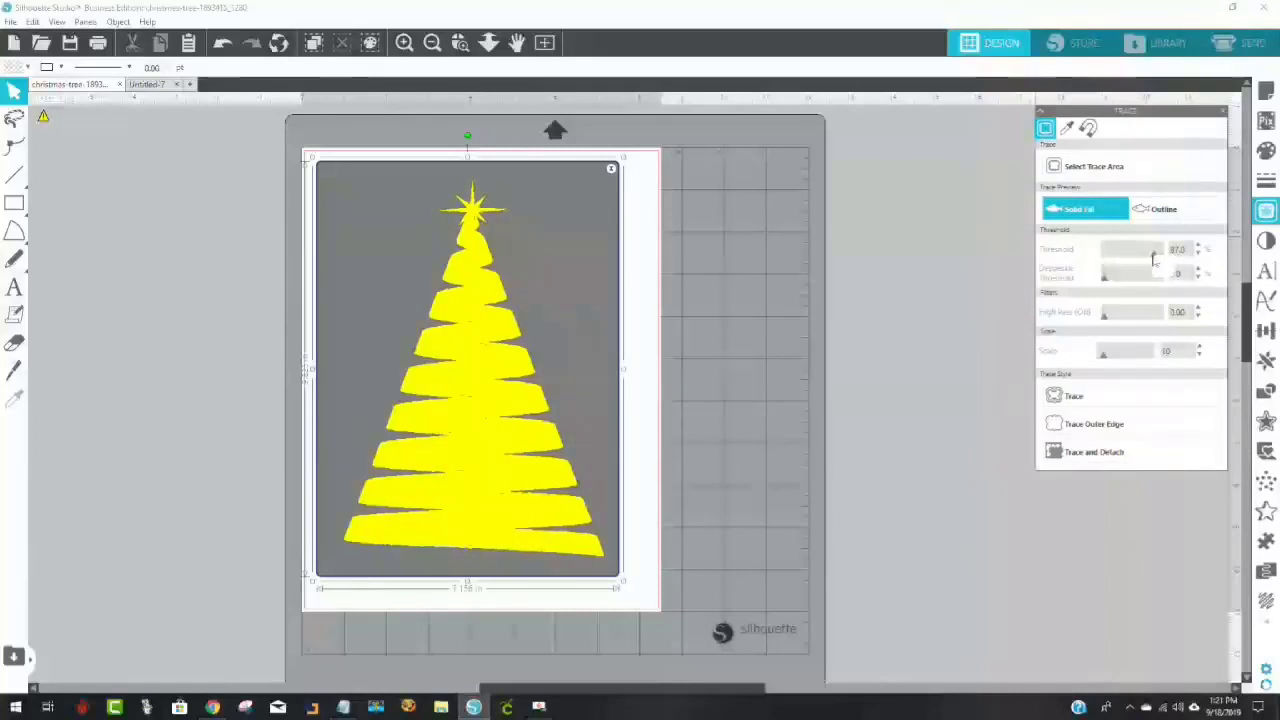
pyautogui.moveTo(1152, 258); pyautogui.dragTo(1148, 259)
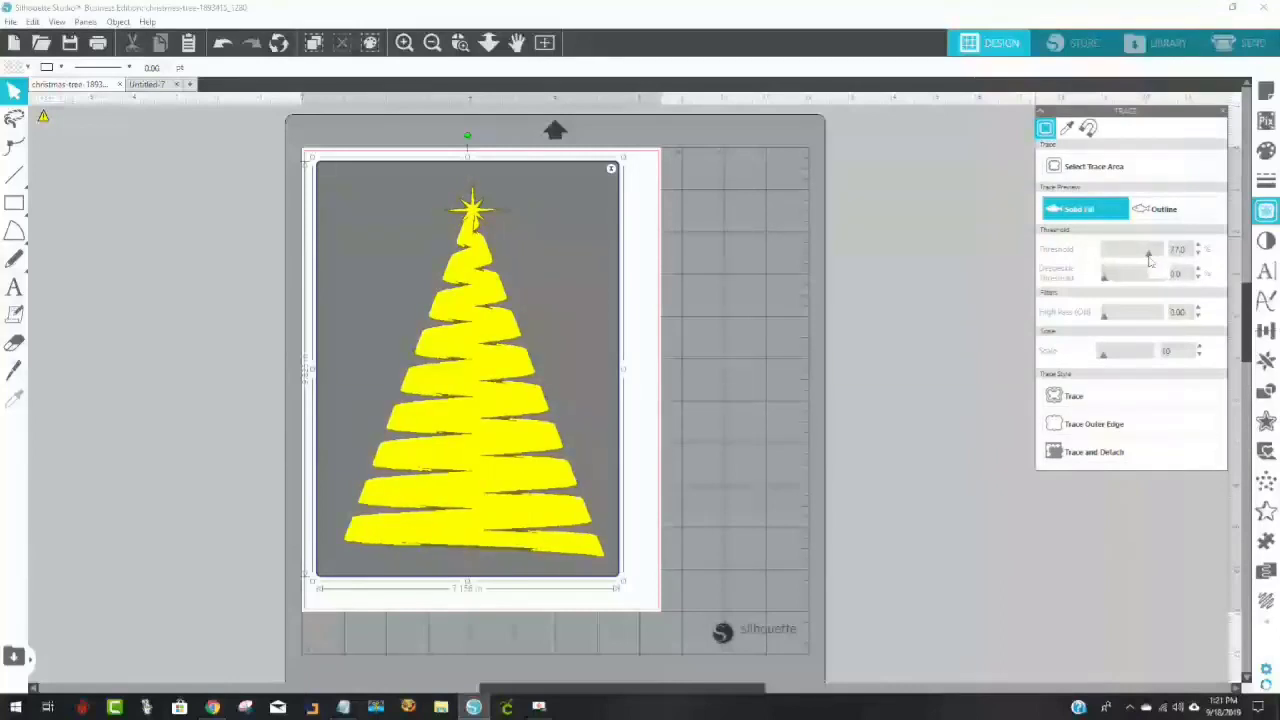
pyautogui.moveTo(1148, 259); pyautogui.dragTo(1146, 259)
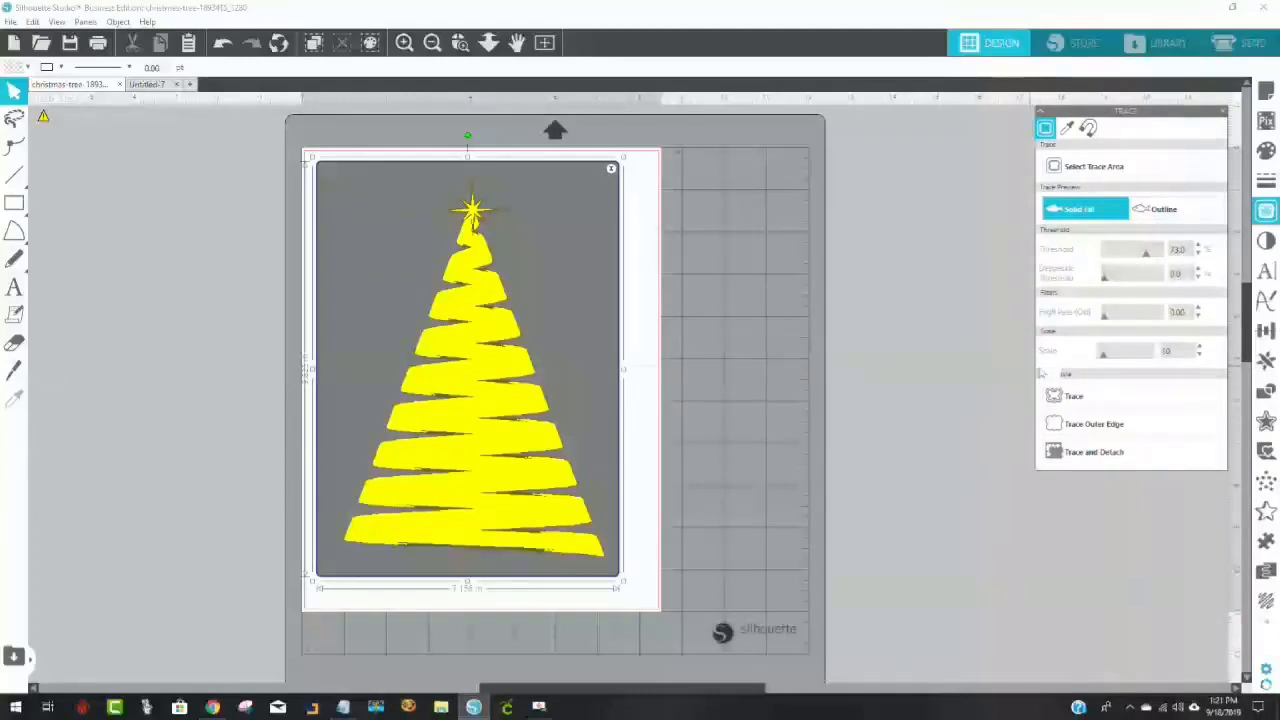
# Trace the tree, move the traced outline beside the image, and inspect its star and upper ribbons closely
pyautogui.click(1080, 397)
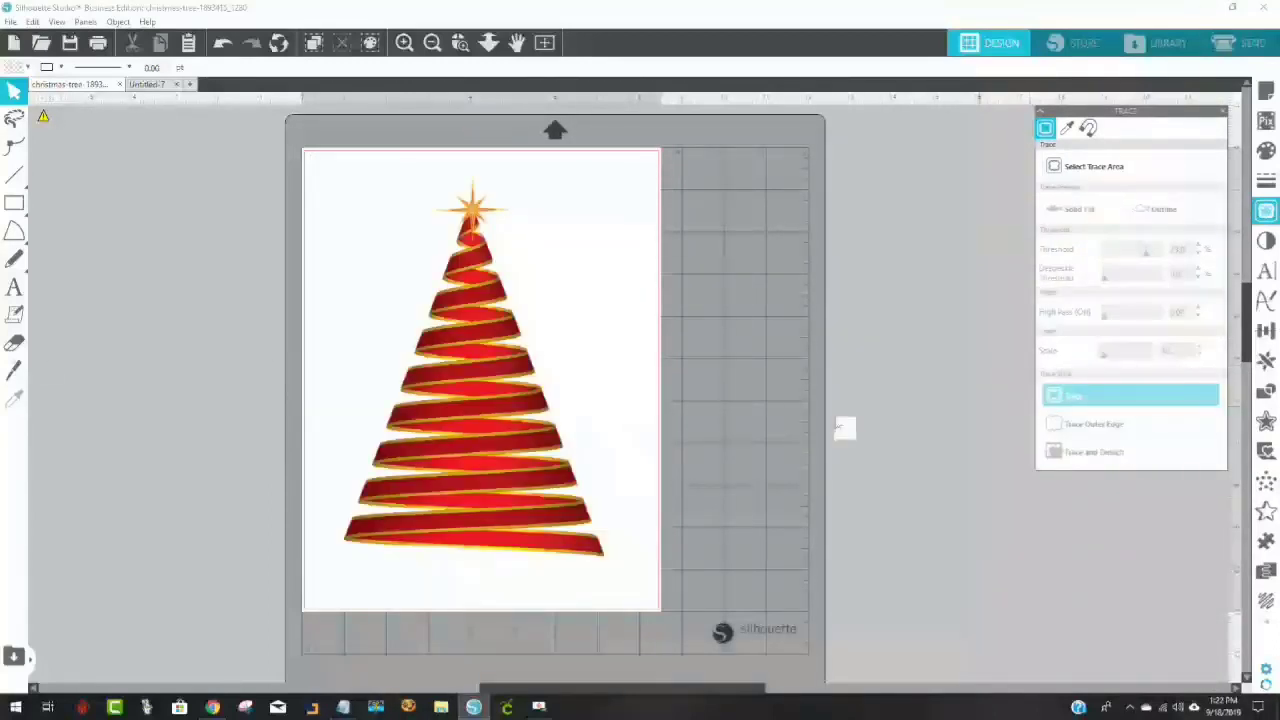
pyautogui.moveTo(517, 394)
pyautogui.mouseDown()
pyautogui.moveTo(640, 373)
pyautogui.moveTo(620, 353)
pyautogui.mouseUp()
pyautogui.click(459, 42)
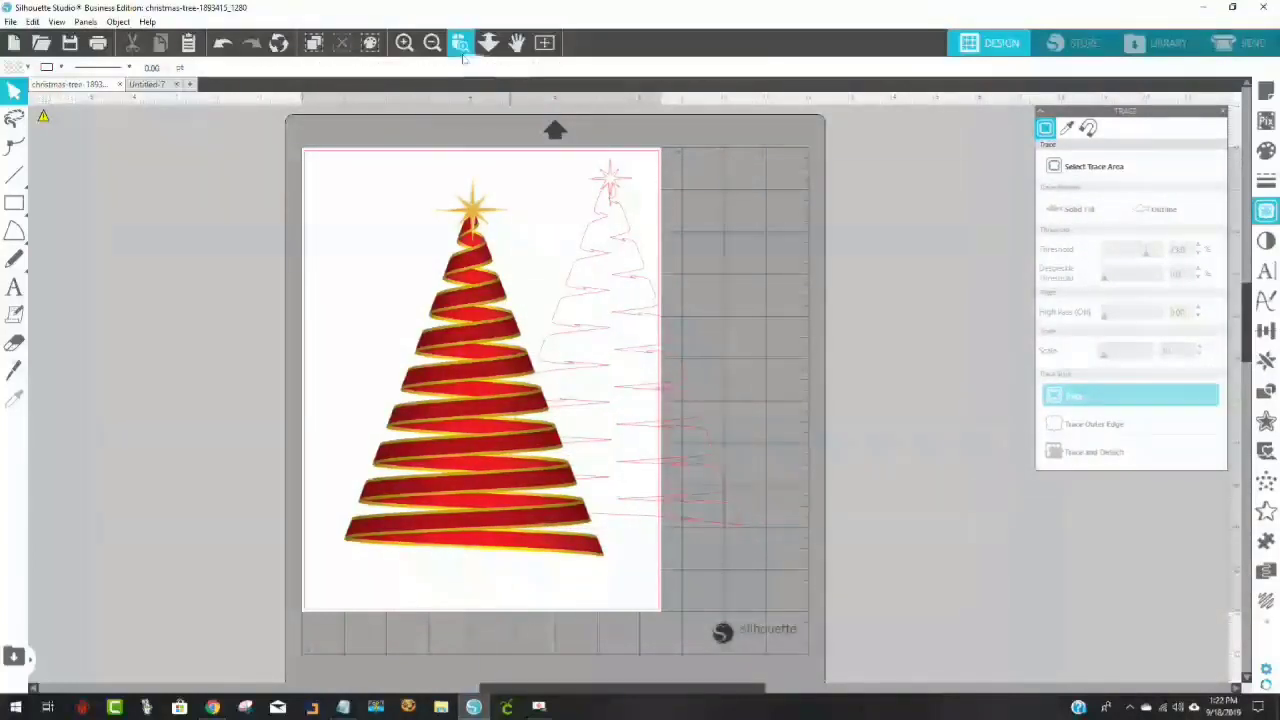
pyautogui.moveTo(545, 140); pyautogui.dragTo(692, 316)
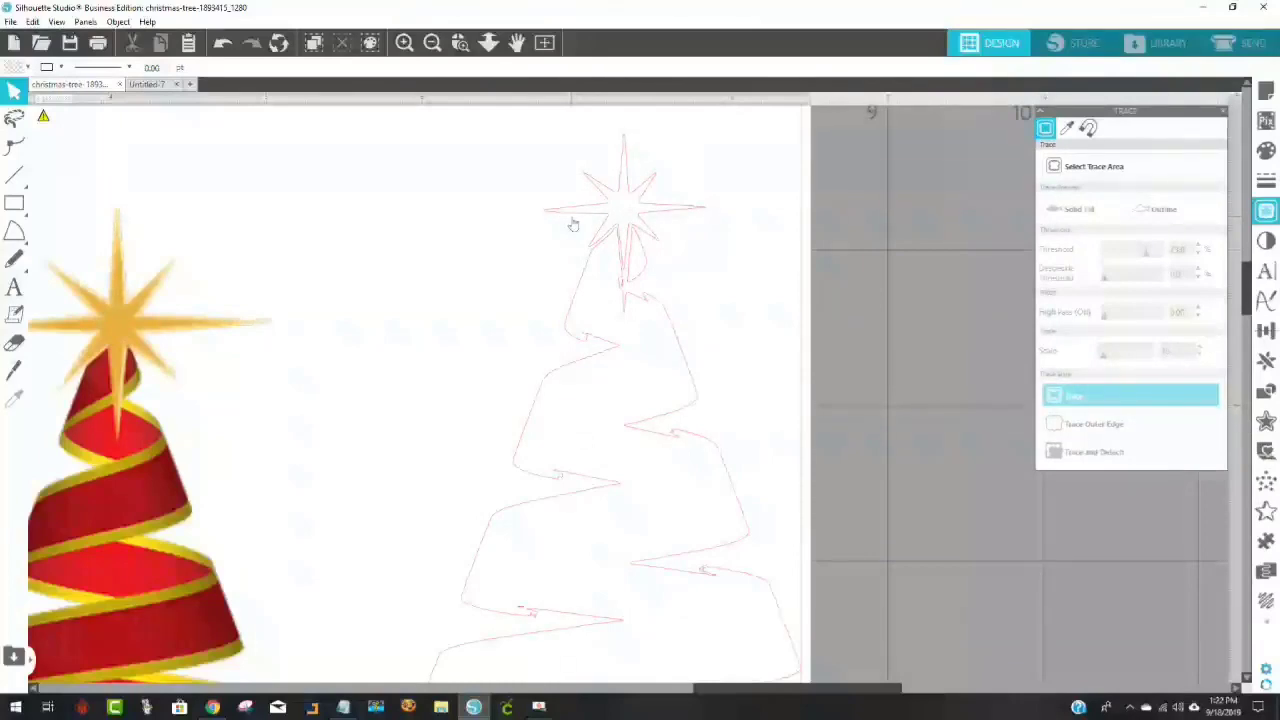
# Undo the trace of the tree and remove the trace area selection
pyautogui.hotkey('ctrl', '1')
pyautogui.hotkey('ctrl', 'z')
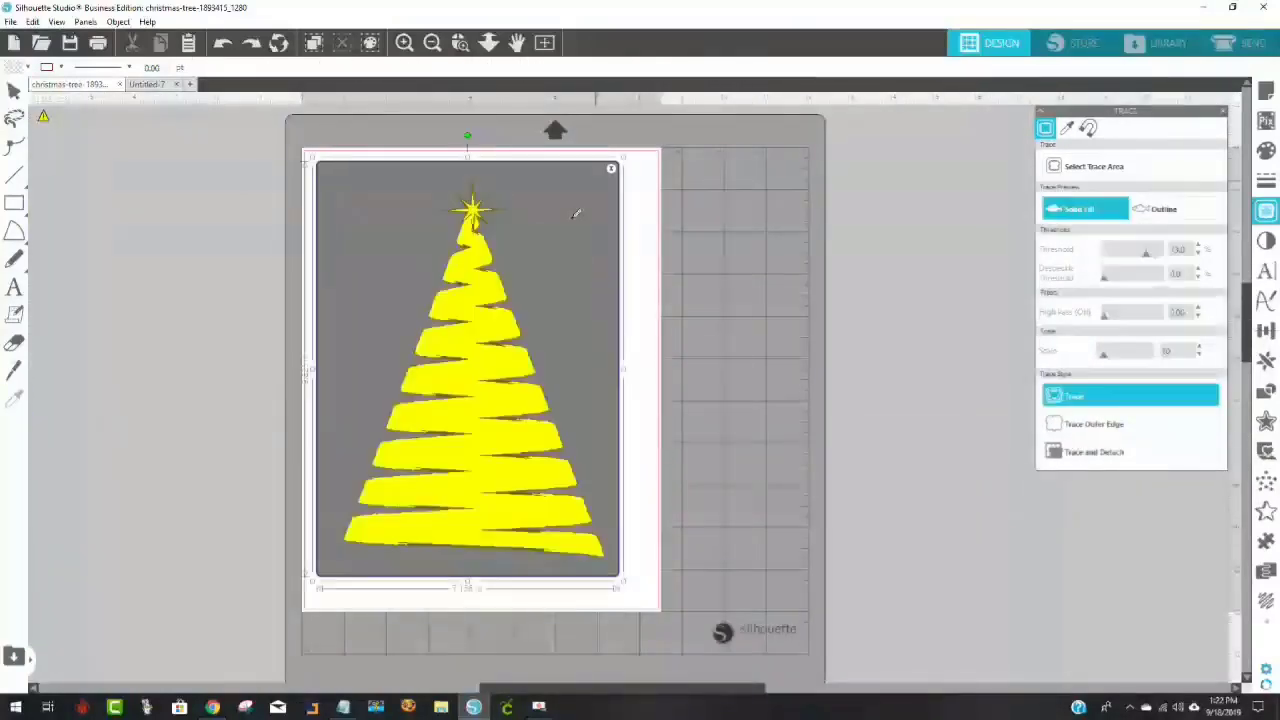
pyautogui.click(611, 169)
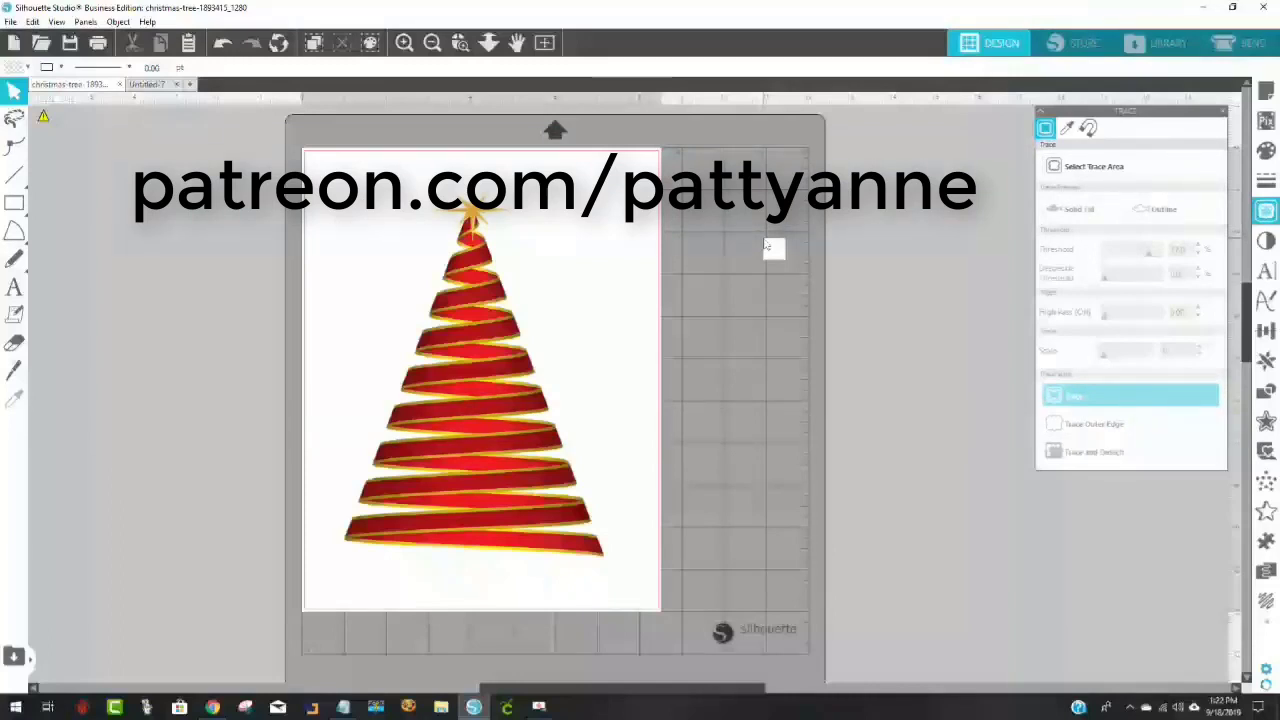
# Invert the colours of the ribbon tree image with the Image Effects inversion set to 100
pyautogui.click(492, 302)
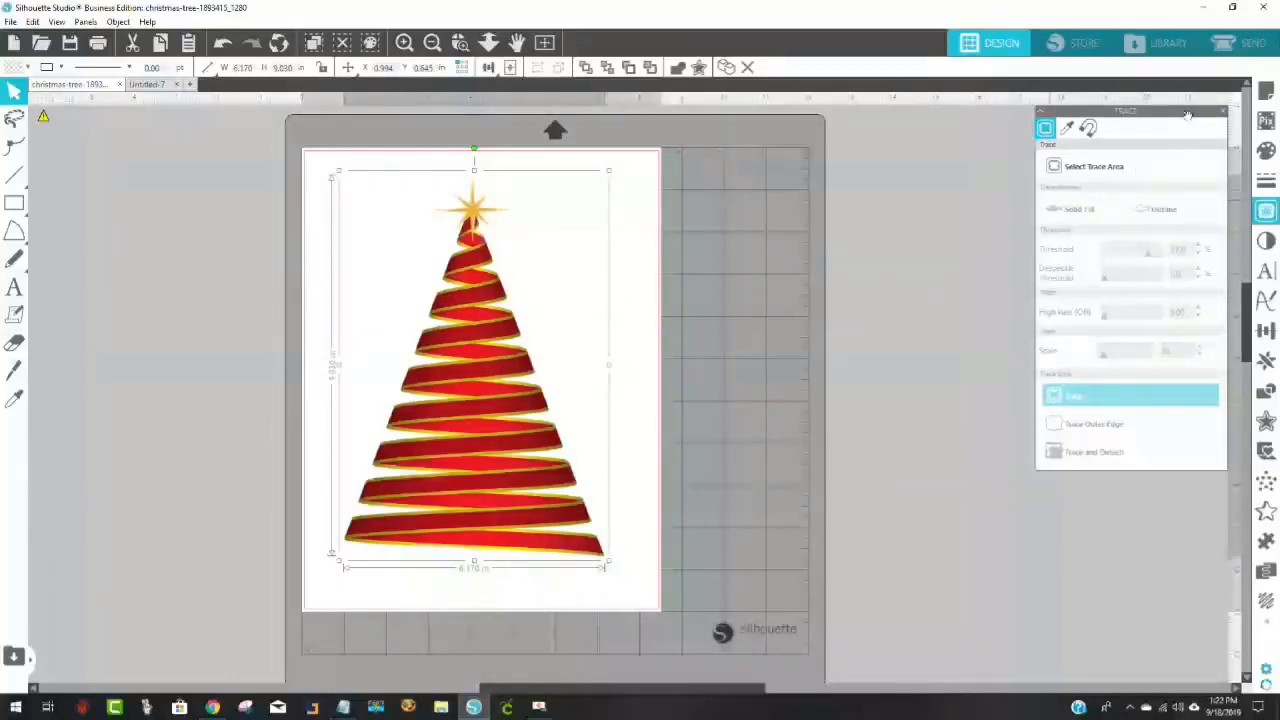
pyautogui.moveTo(1188, 116); pyautogui.dragTo(1152, 129)
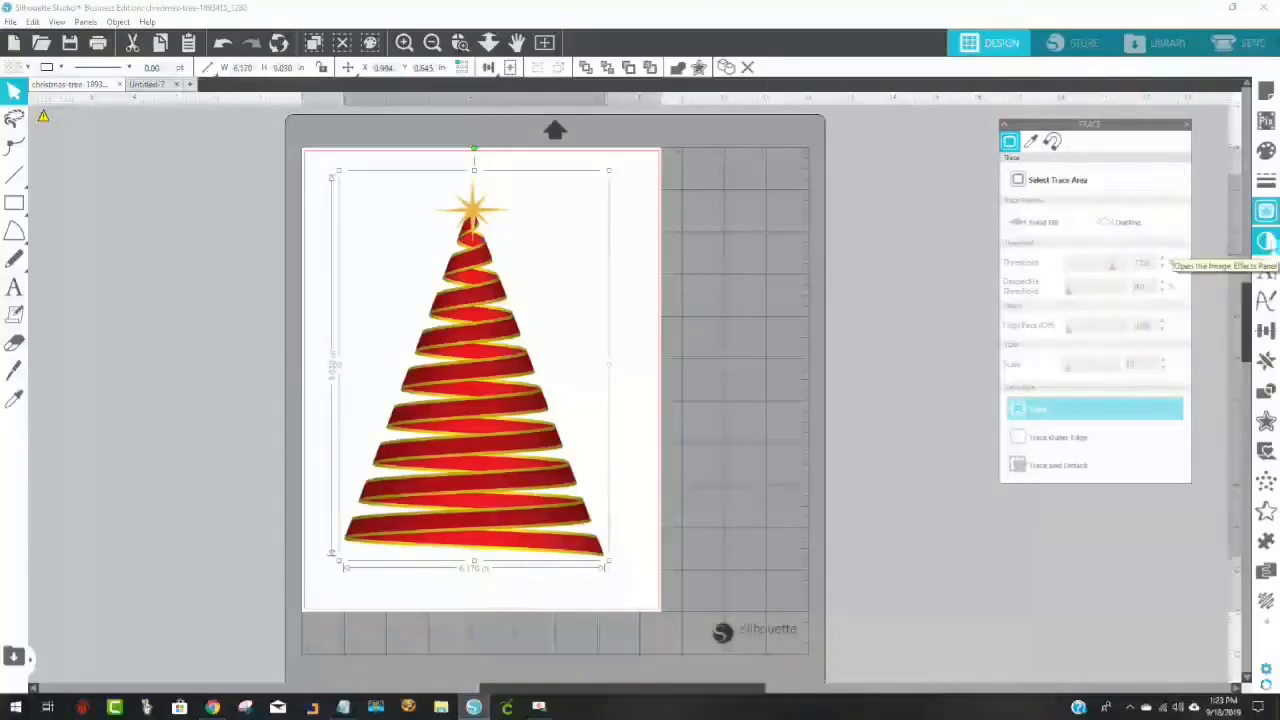
pyautogui.click(1266, 241)
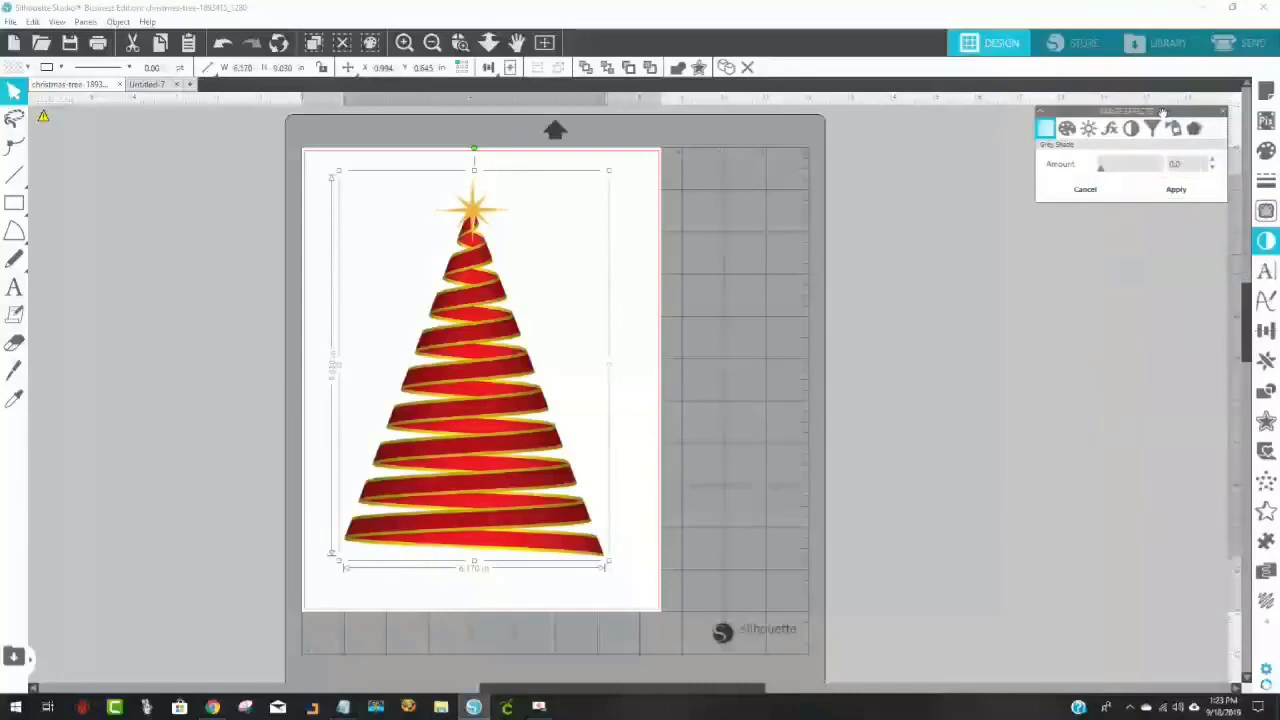
pyautogui.moveTo(1163, 113); pyautogui.dragTo(828, 204)
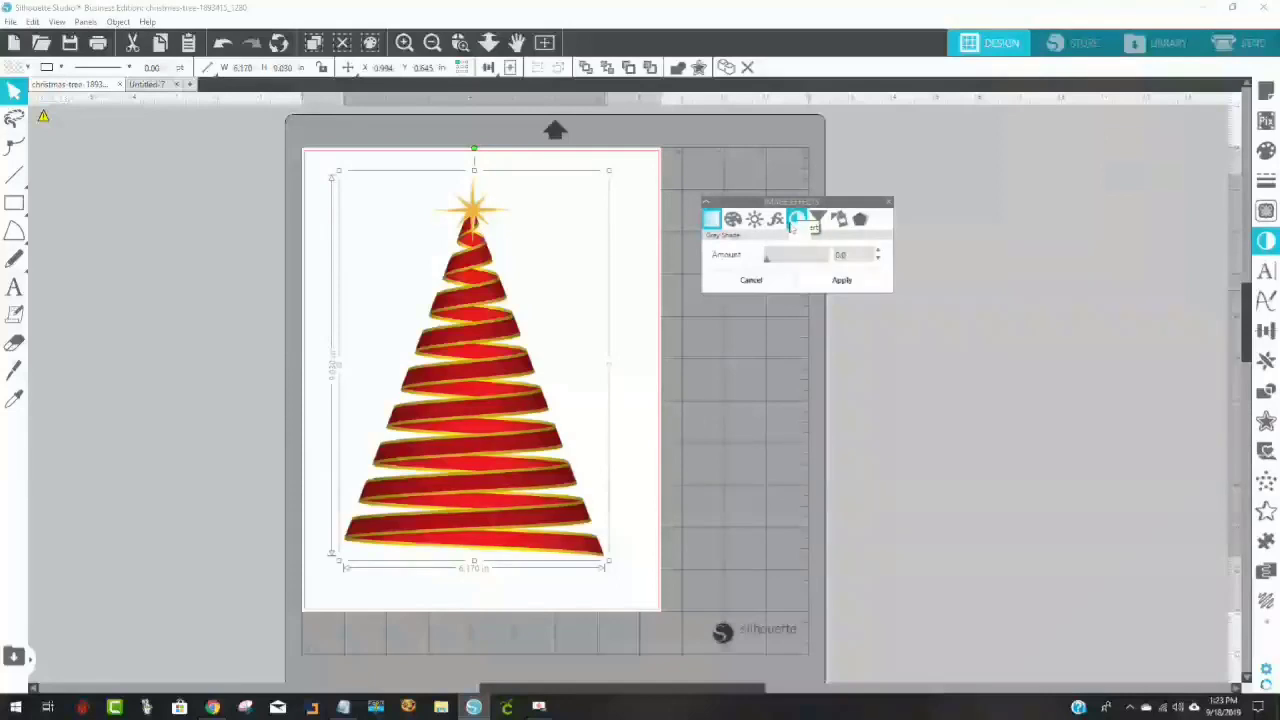
pyautogui.click(799, 226)
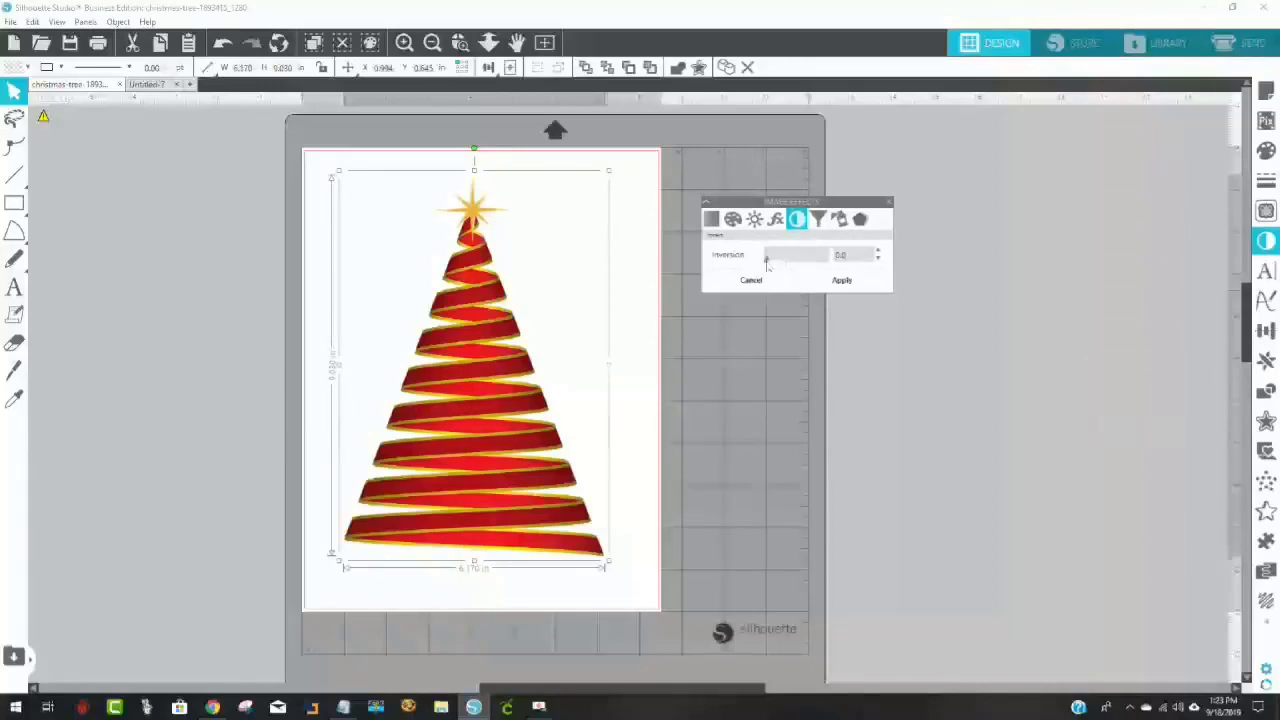
pyautogui.moveTo(766, 262); pyautogui.dragTo(832, 268)
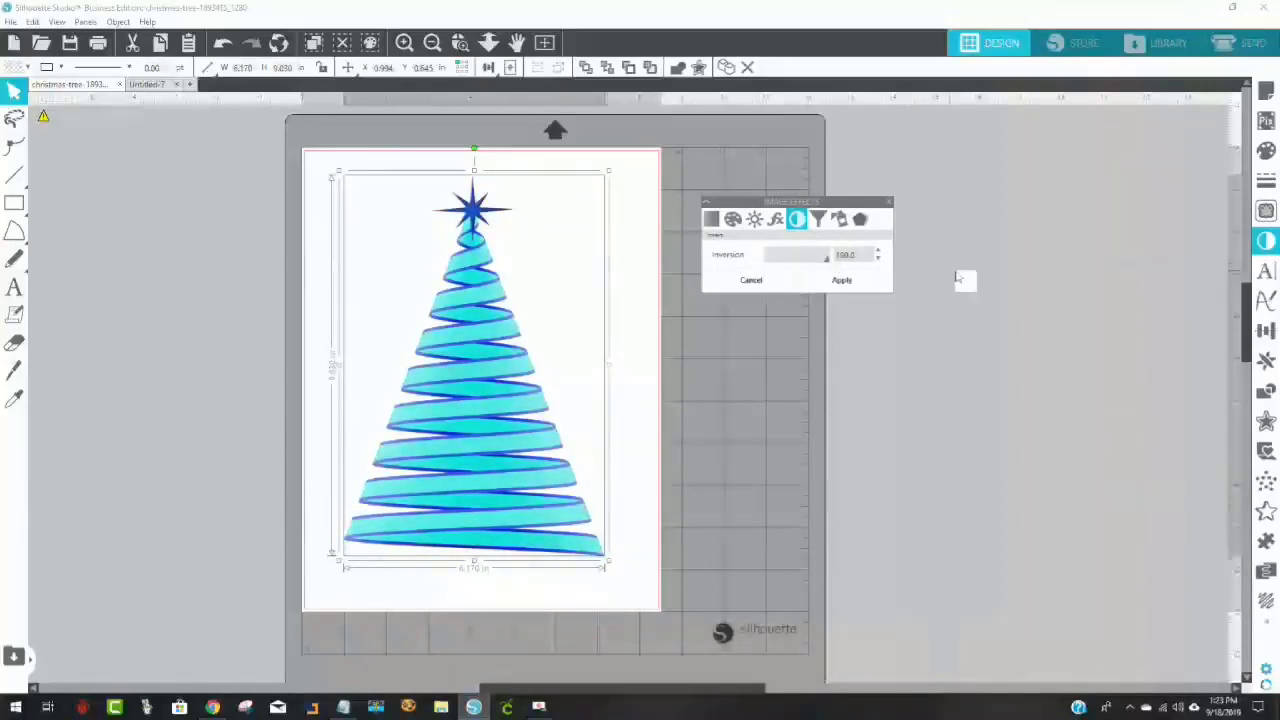
pyautogui.moveTo(838, 205); pyautogui.dragTo(1029, 173)
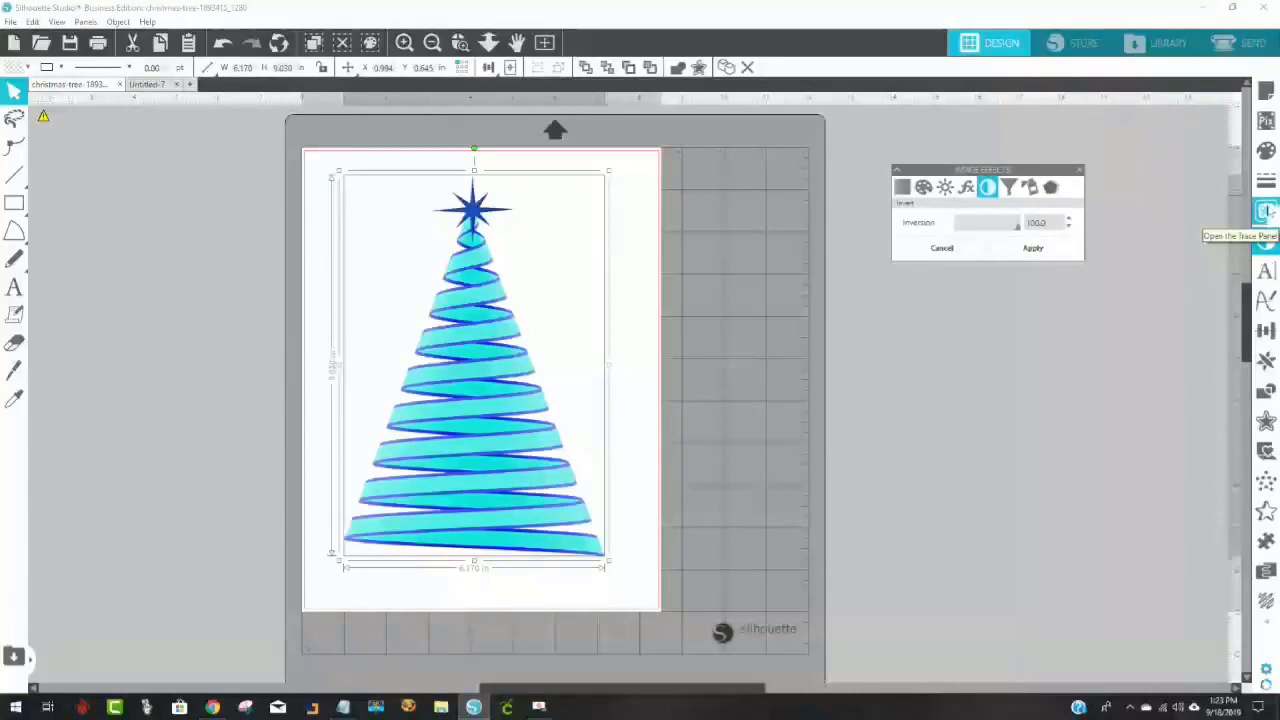
# Select a trace area around the inverted tree and widen its left side to clear the lowest ribbon
pyautogui.click(1265, 212)
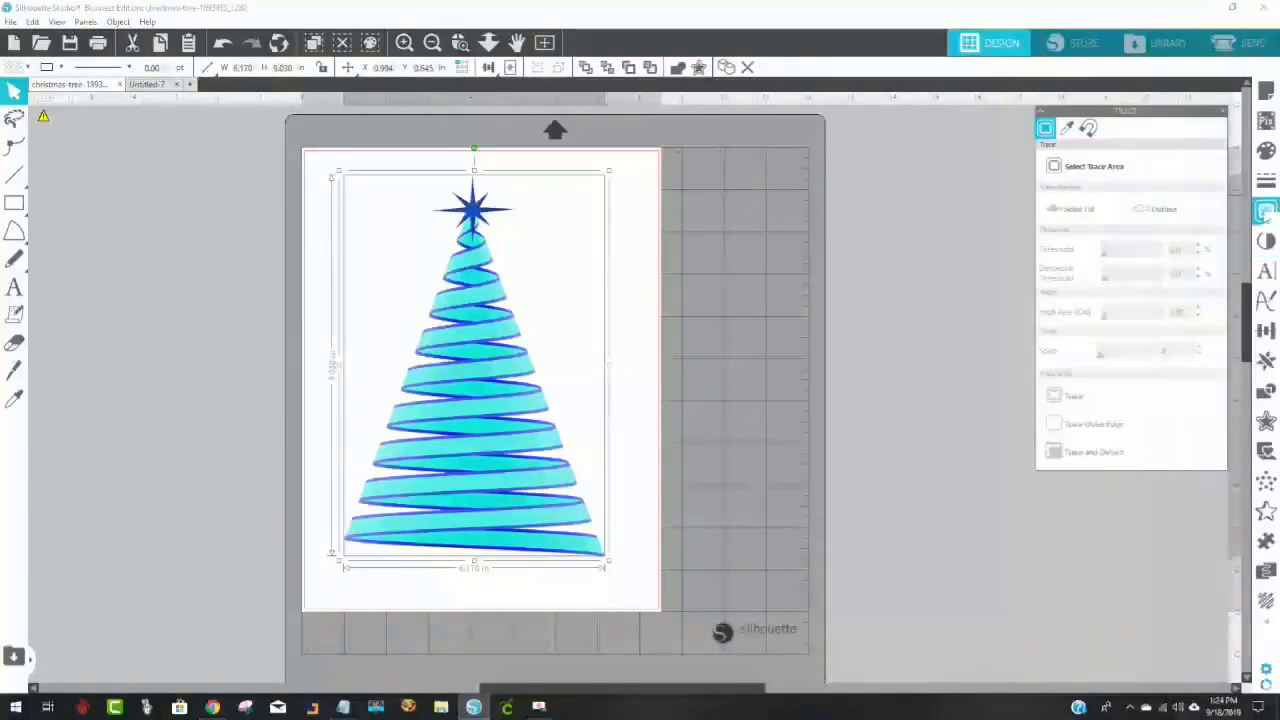
pyautogui.click(1090, 168)
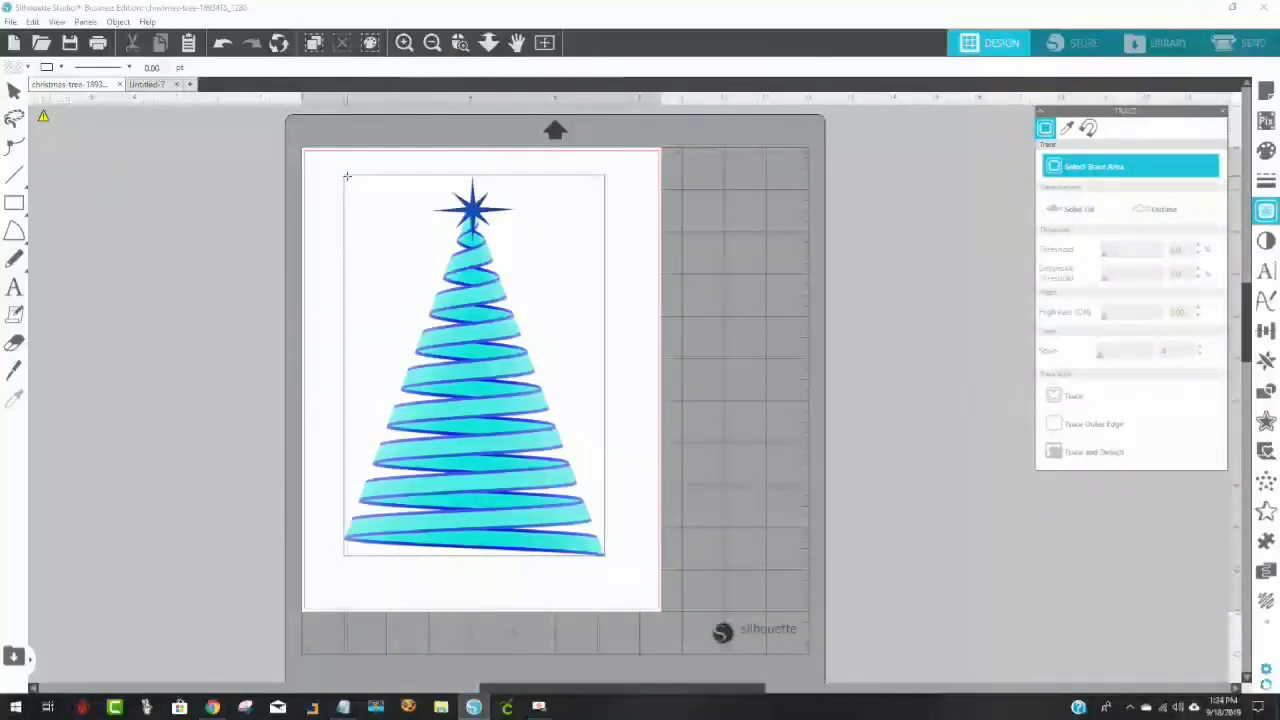
pyautogui.moveTo(347, 177)
pyautogui.mouseDown()
pyautogui.moveTo(536, 384)
pyautogui.moveTo(614, 566)
pyautogui.mouseUp()
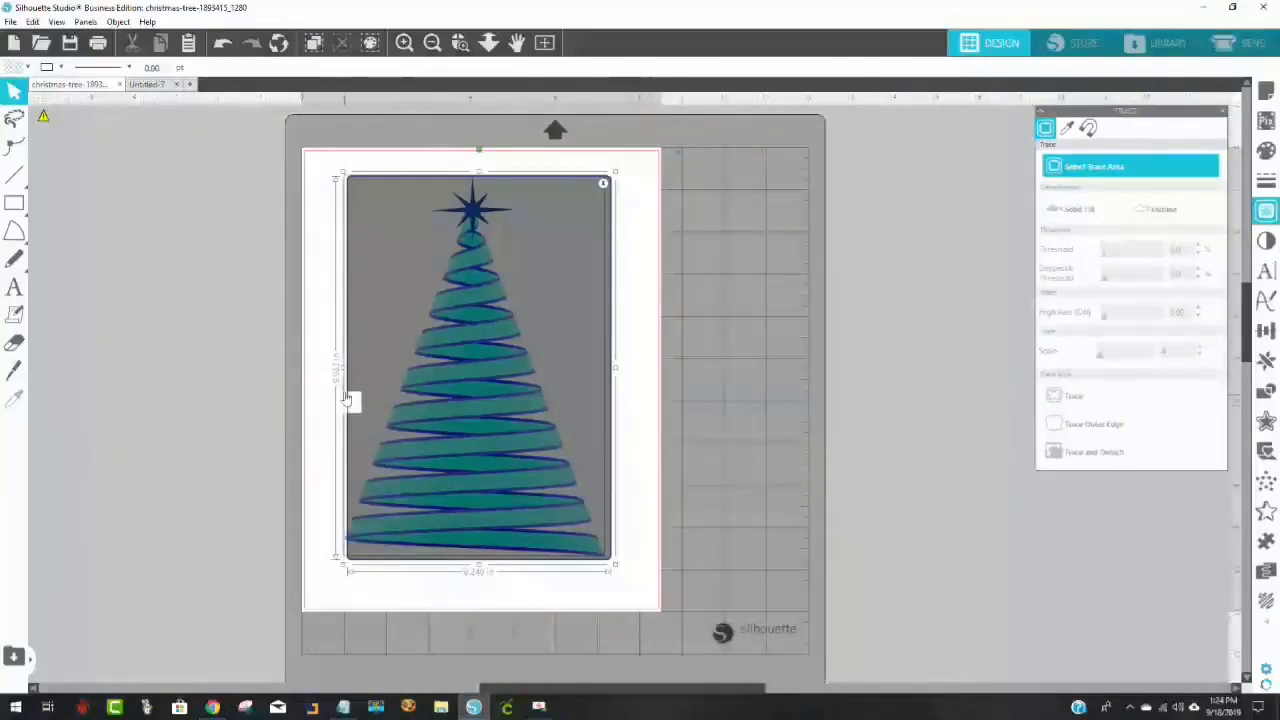
pyautogui.moveTo(347, 400); pyautogui.dragTo(334, 376)
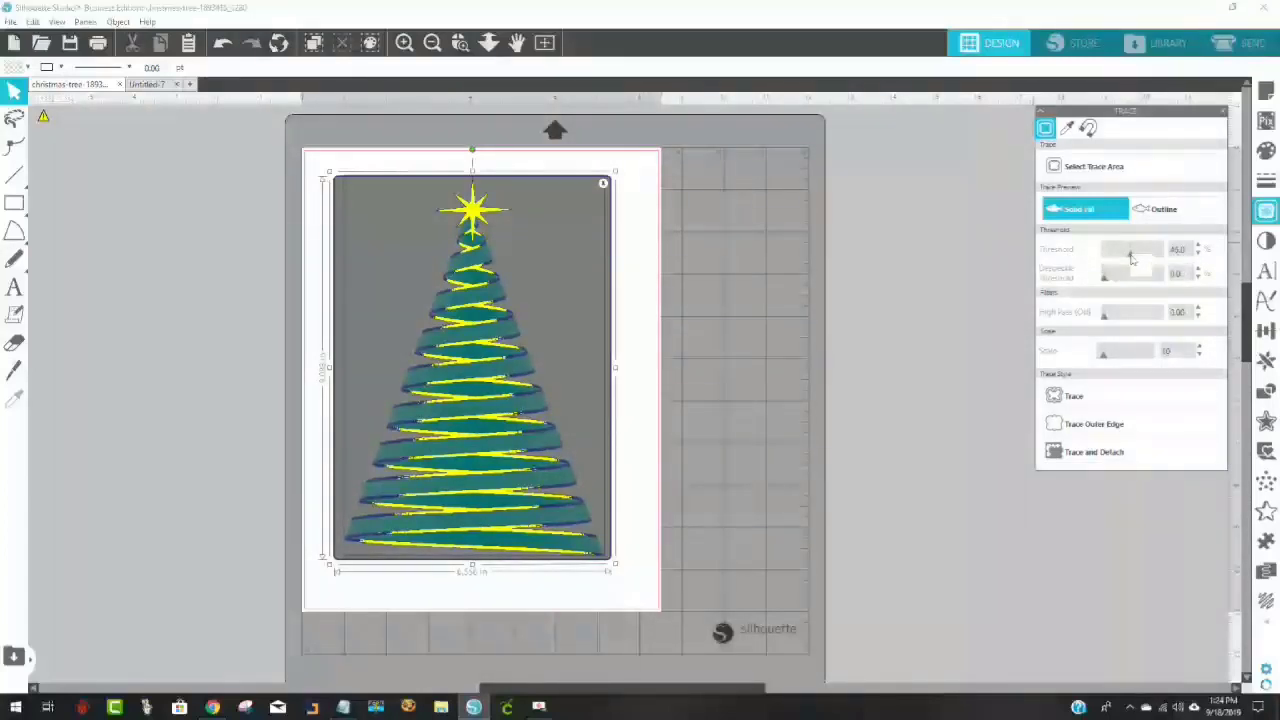
# Adjust the trace threshold to 63% so that only the star and the ribbon edges are filled
pyautogui.moveTo(1136, 257); pyautogui.dragTo(1144, 257)
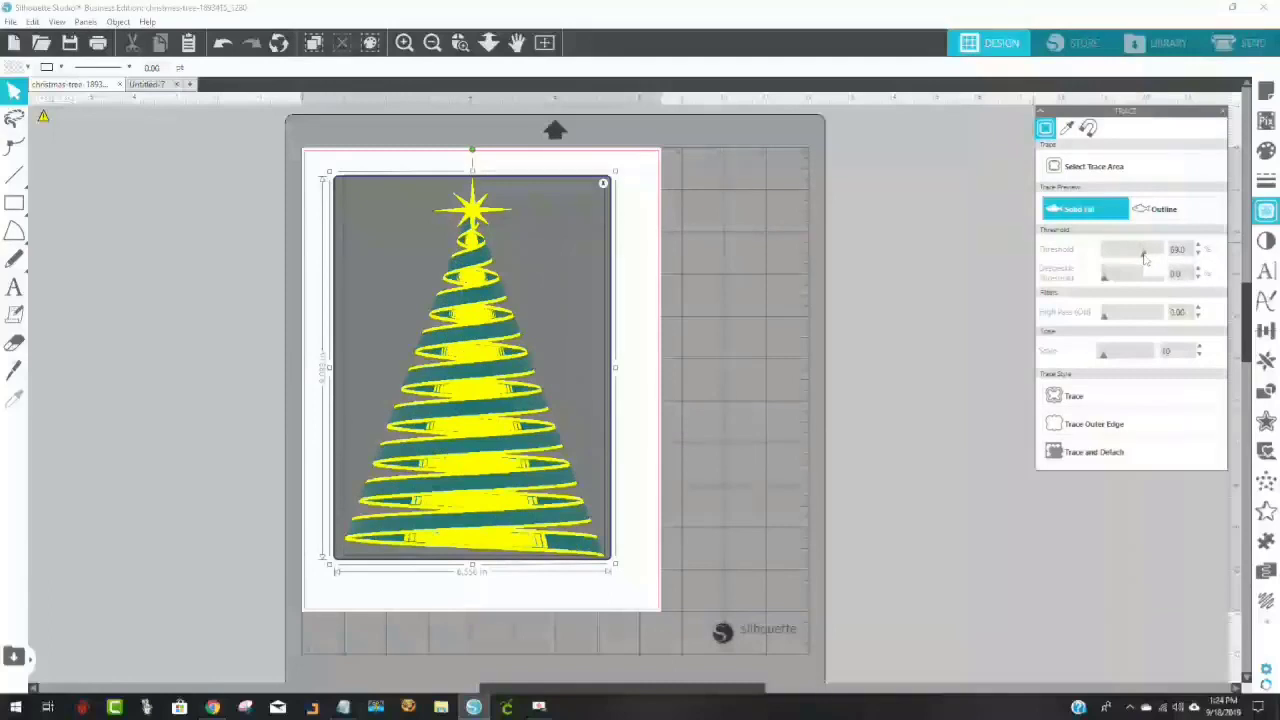
pyautogui.click(1202, 258)
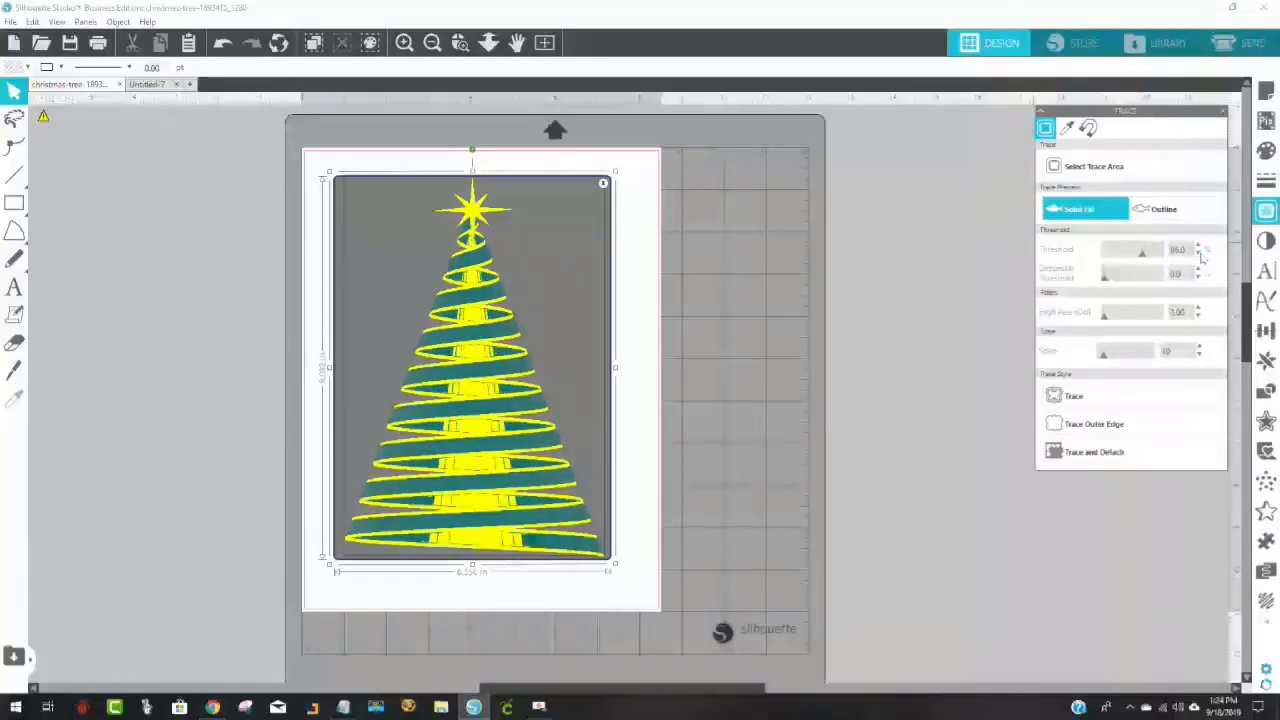
pyautogui.click(1200, 258)
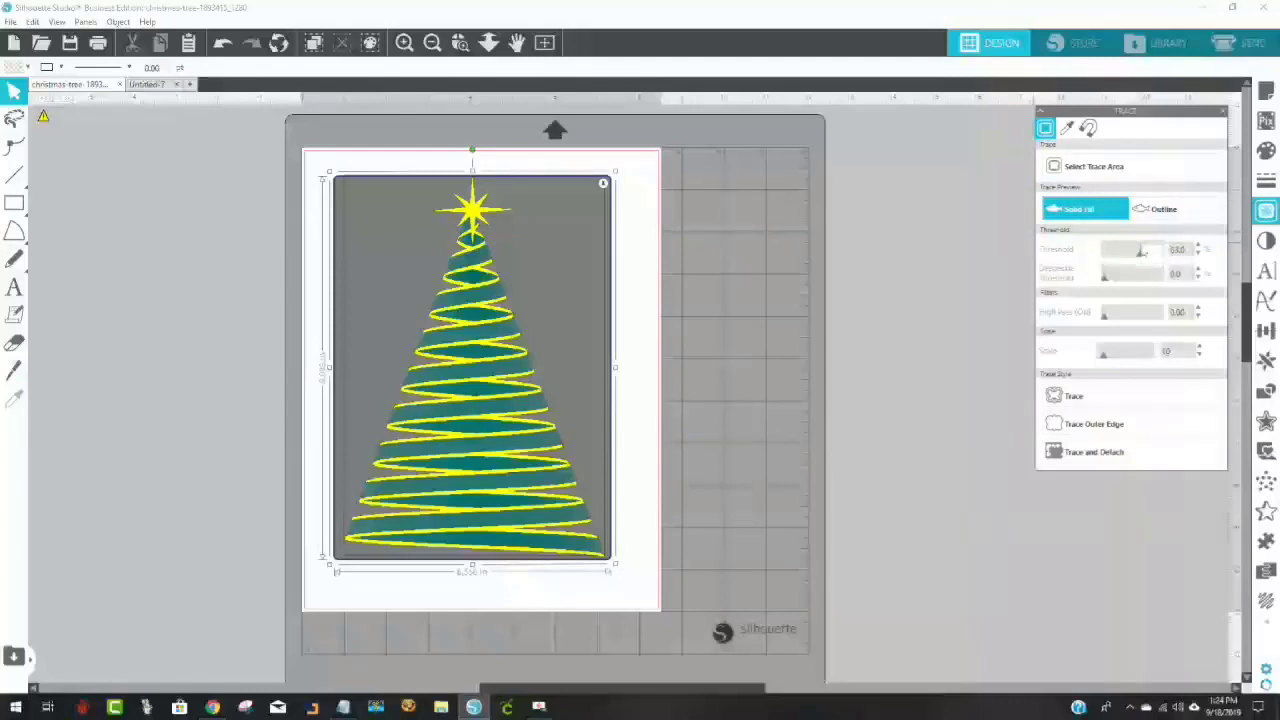
# Trace the inverted tree and move the image off the page, away from the traced outline
pyautogui.click(1078, 400)
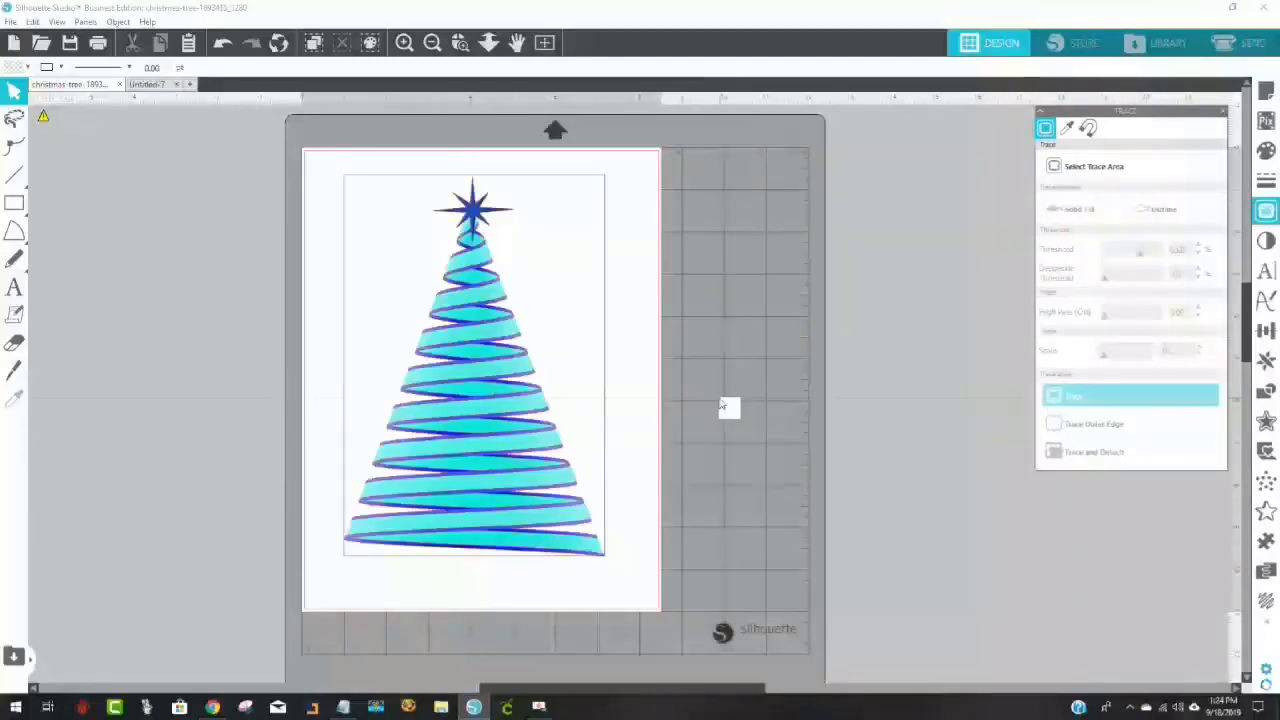
pyautogui.moveTo(495, 345)
pyautogui.mouseDown()
pyautogui.moveTo(552, 345)
pyautogui.moveTo(180, 345)
pyautogui.mouseUp()
pyautogui.click(471, 414)
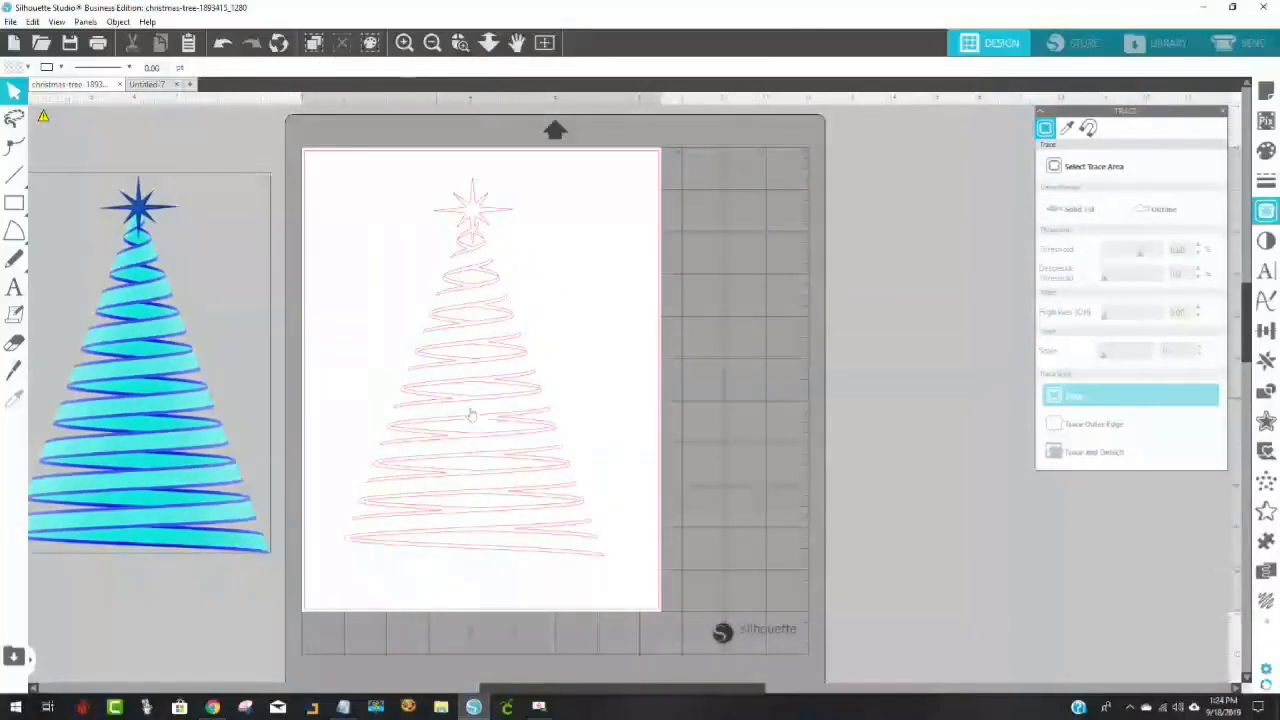
# Examine the traced outline closely from the lowest ribbons up to the star
pyautogui.scroll(-3, 569, 417)
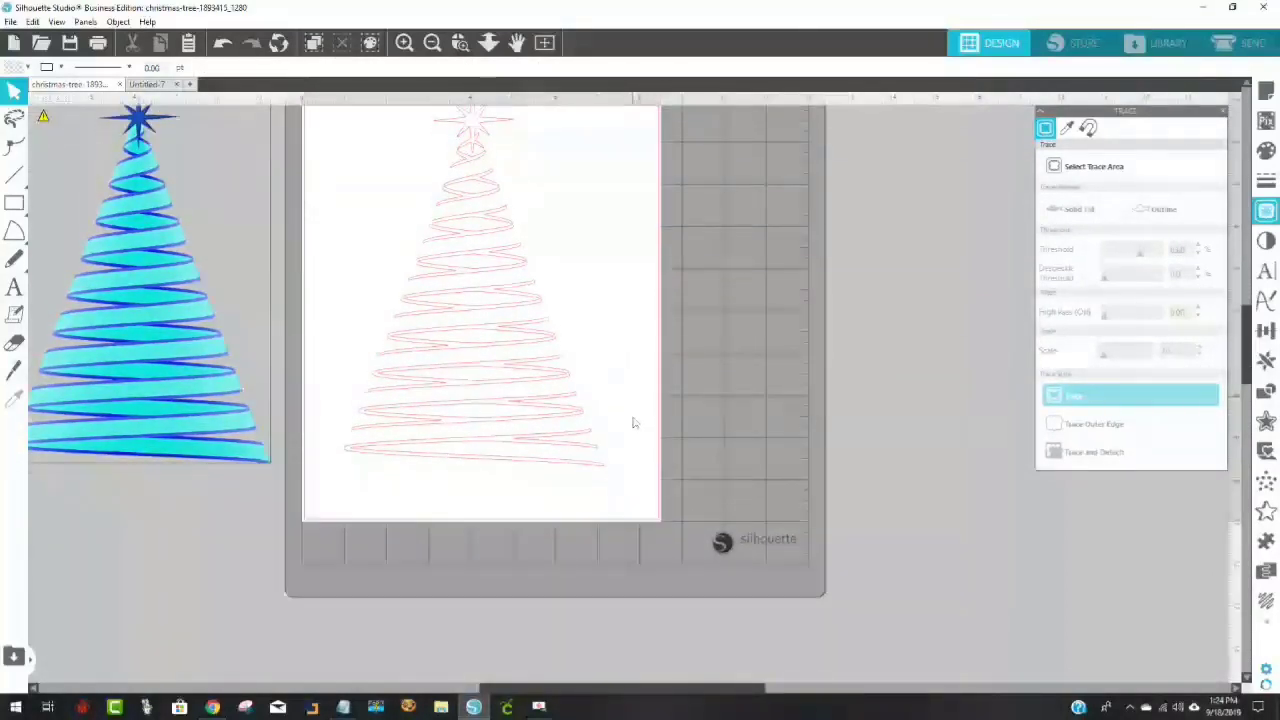
pyautogui.scroll(-1, 623, 428)
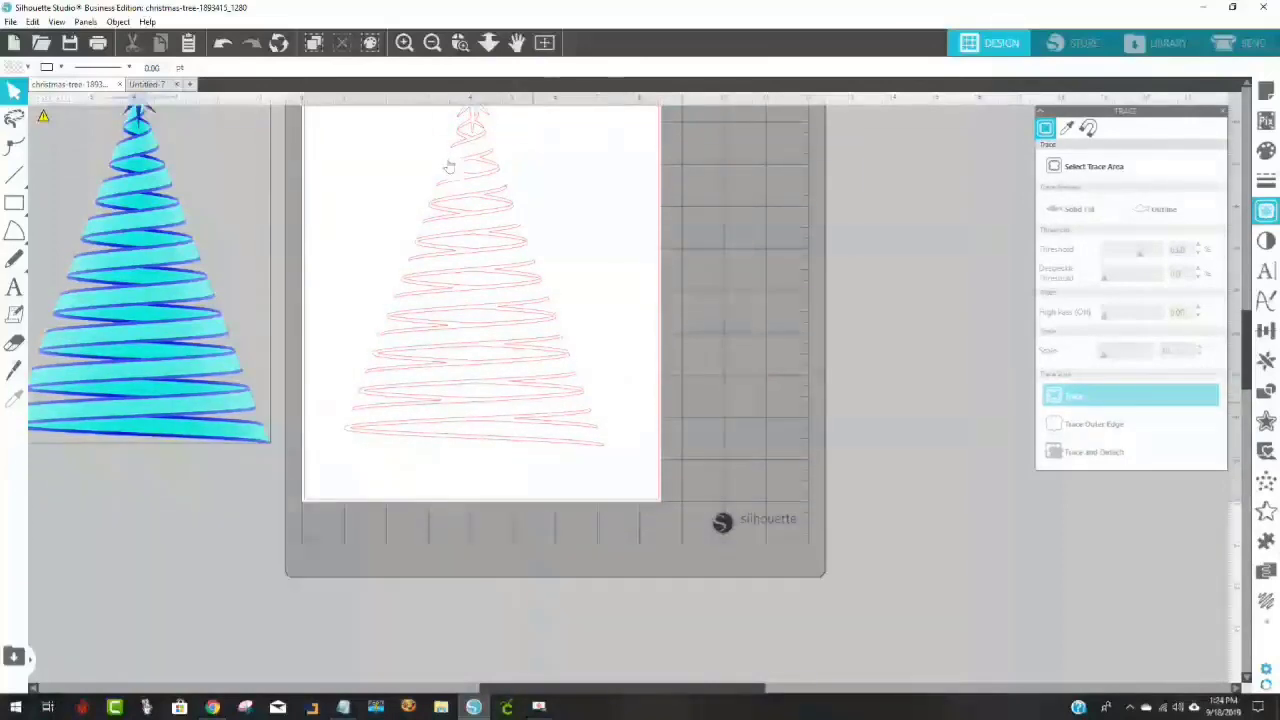
pyautogui.click(459, 42)
pyautogui.moveTo(448, 148)
pyautogui.mouseDown()
pyautogui.moveTo(677, 423)
pyautogui.moveTo(687, 457)
pyautogui.mouseUp()
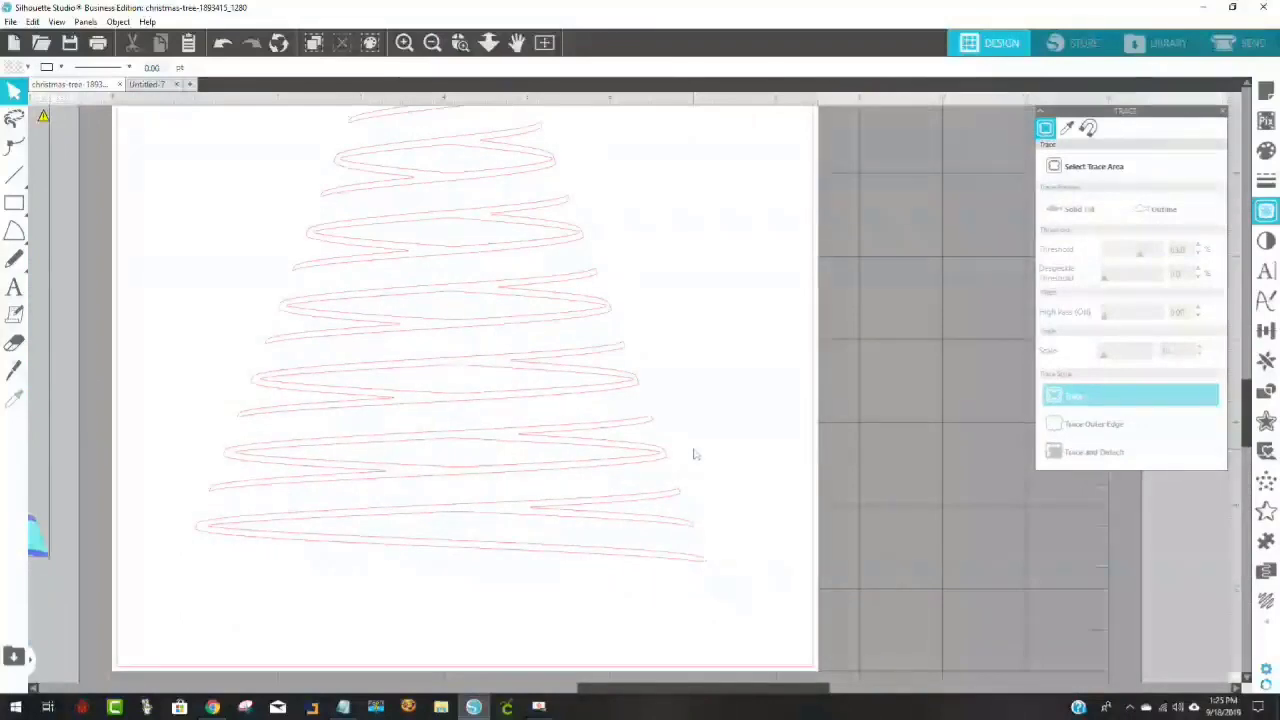
pyautogui.scroll(5, 695, 447)
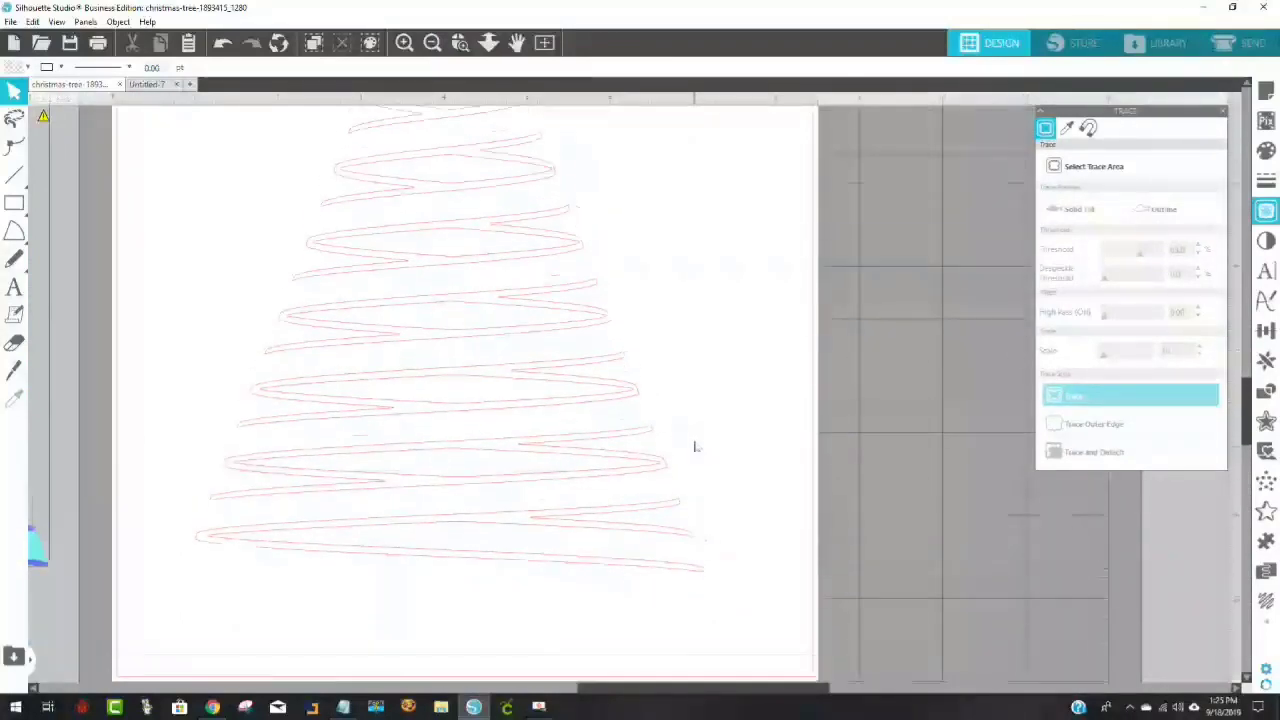
pyautogui.scroll(5, 695, 445)
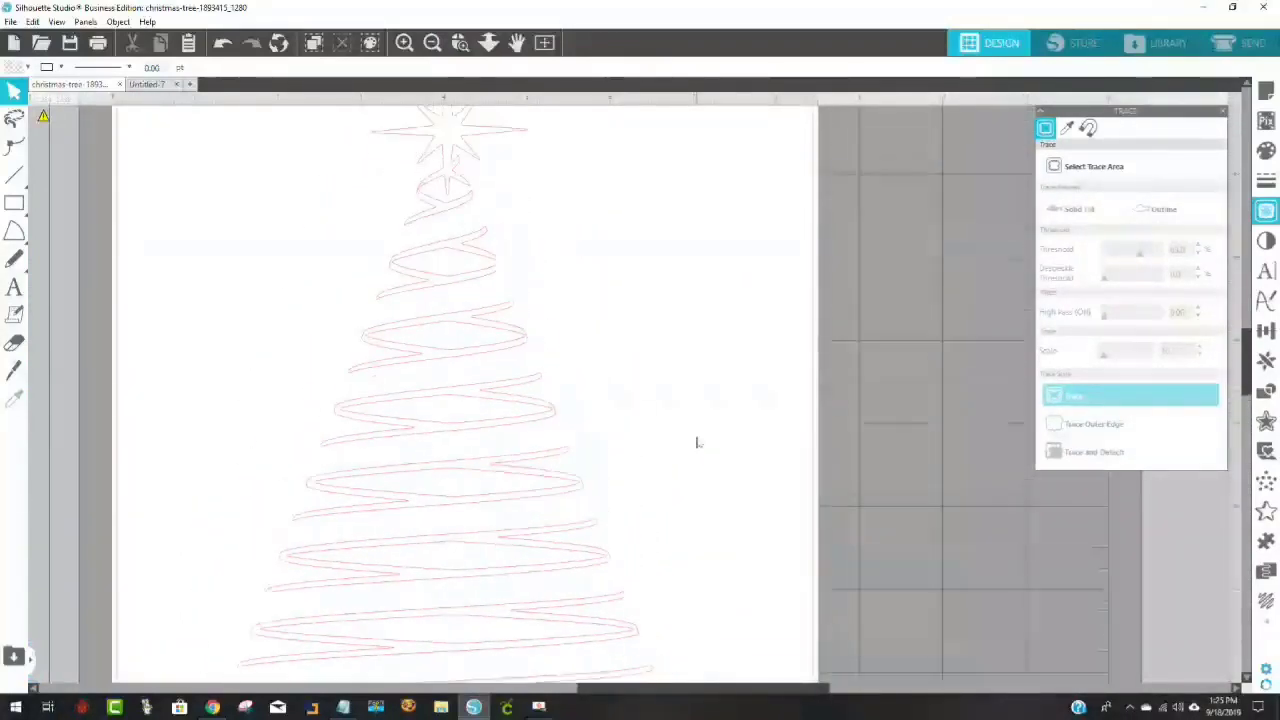
pyautogui.scroll(-5, 591, 347)
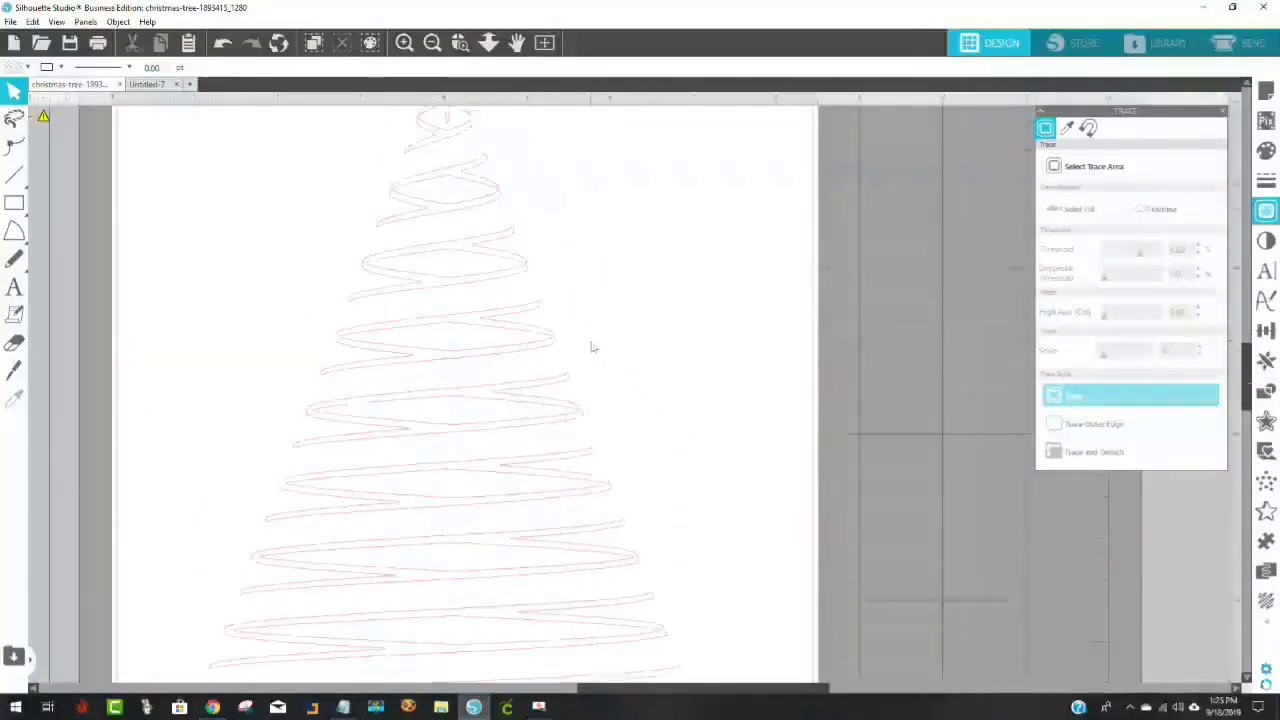
# Undo the trace of the inverted tree and the image move, and set the threshold to 64%
pyautogui.hotkey('ctrl', 'z')
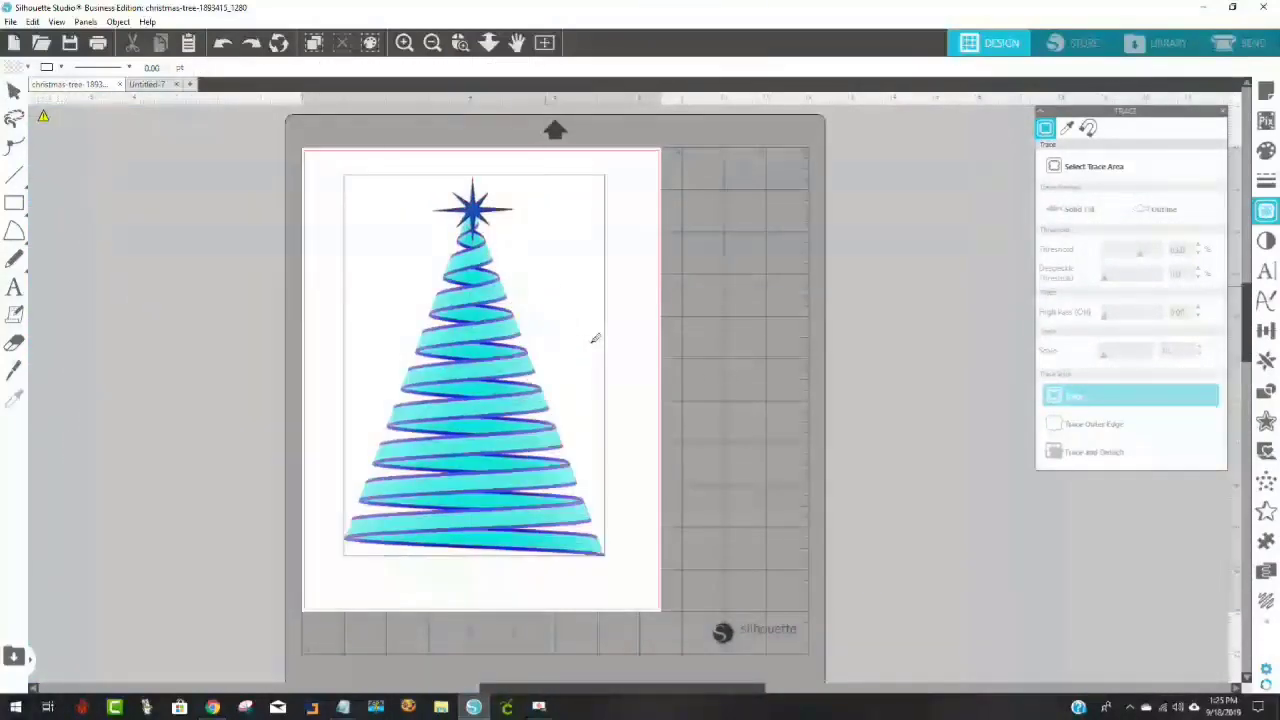
pyautogui.click(594, 337)
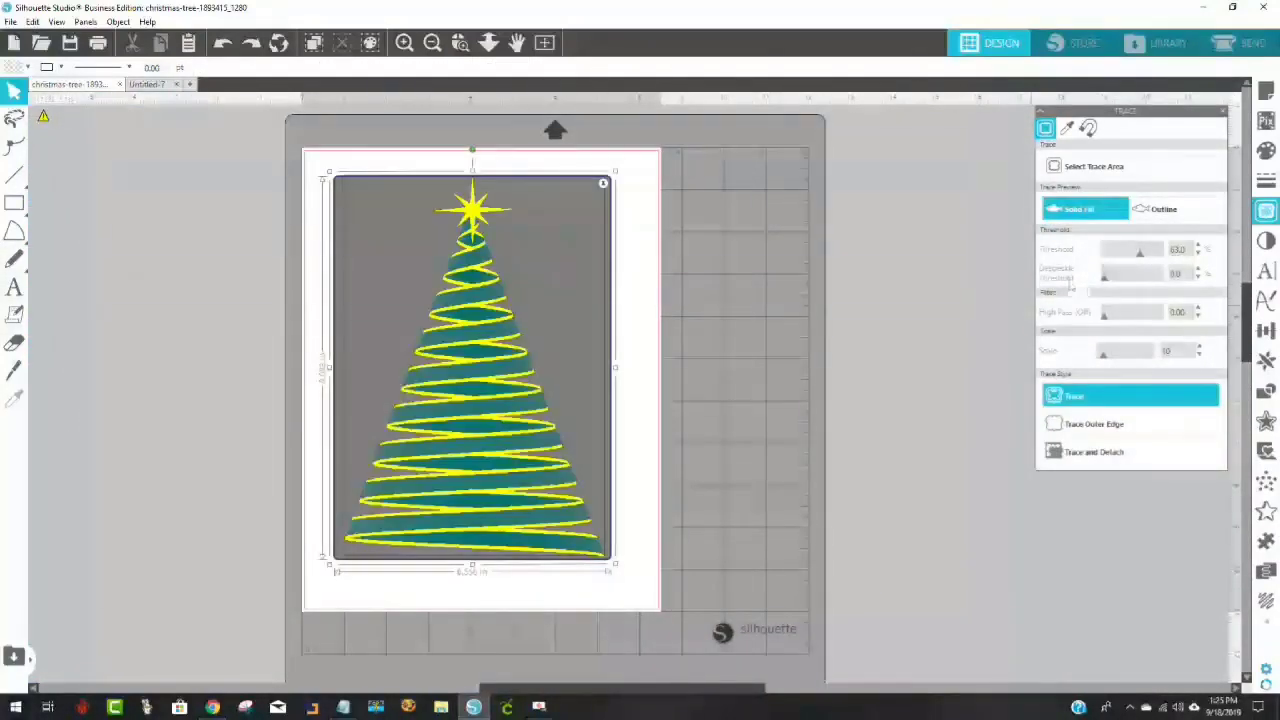
pyautogui.click(1199, 247)
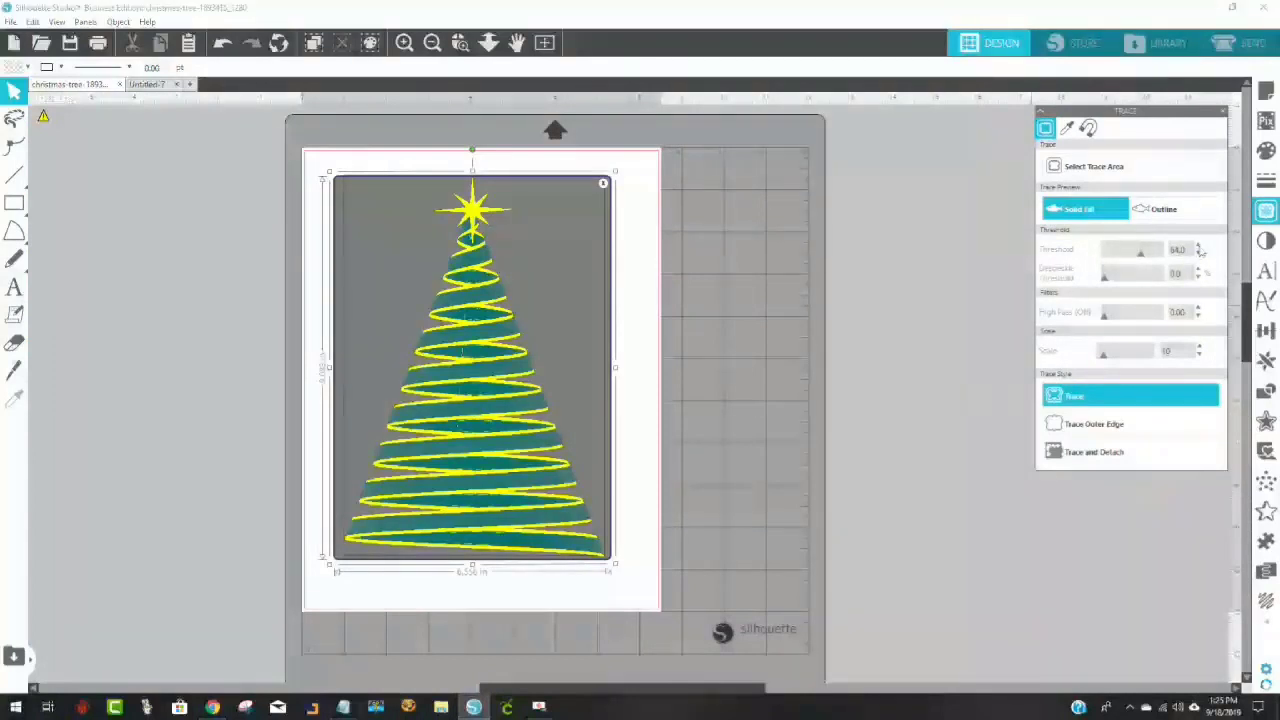
pyautogui.click(1199, 255)
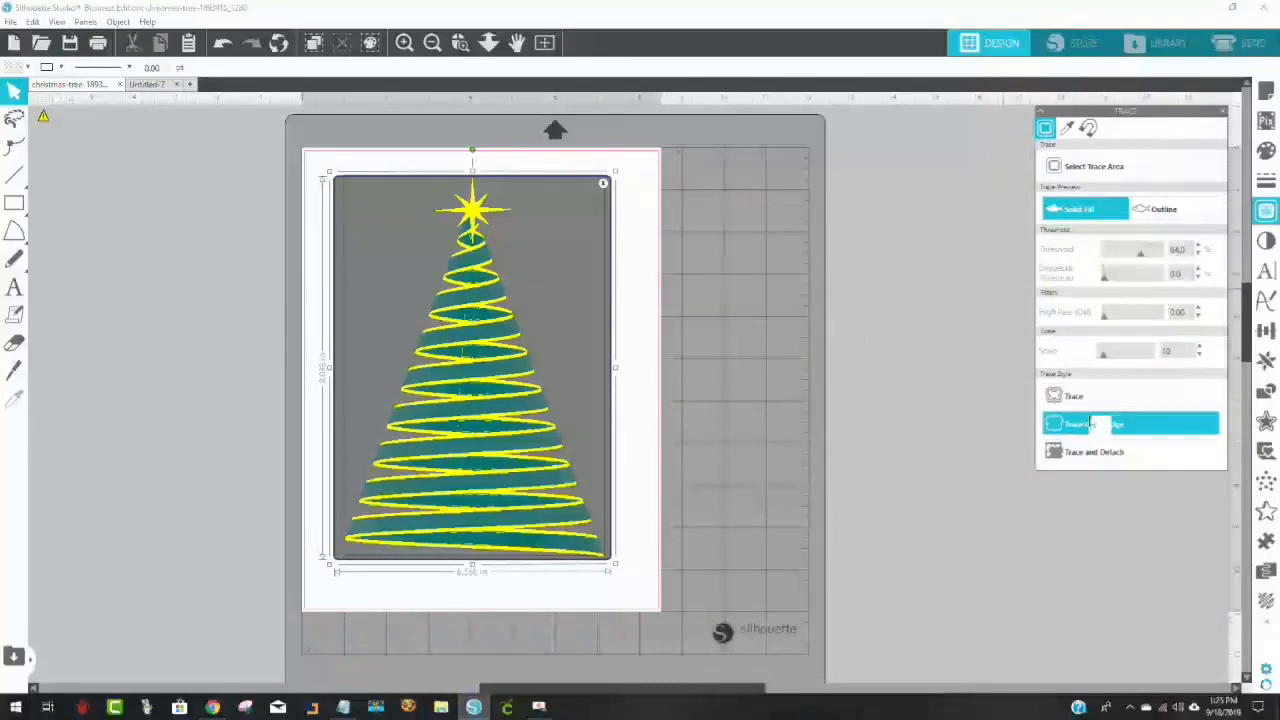
# Retrace the tree and move the image aside to check the outline closely beneath the star
pyautogui.click(1072, 397)
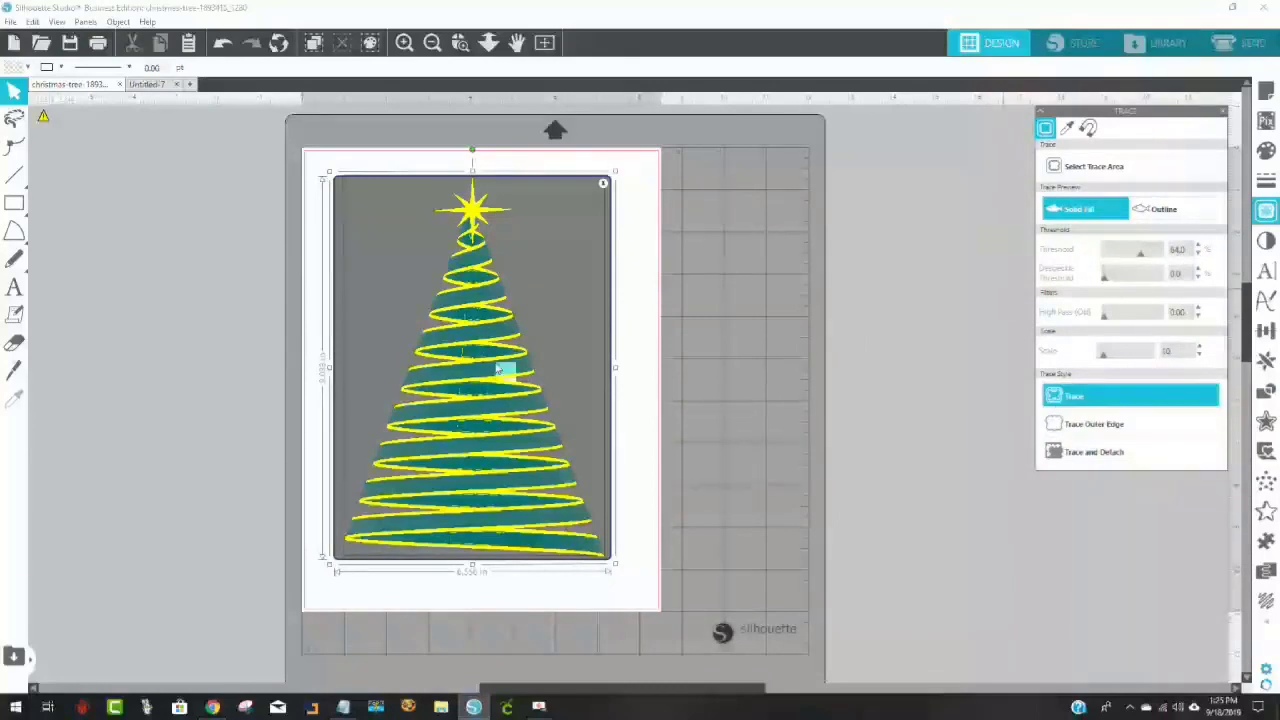
pyautogui.moveTo(500, 366)
pyautogui.mouseDown()
pyautogui.moveTo(414, 371)
pyautogui.moveTo(207, 327)
pyautogui.mouseUp()
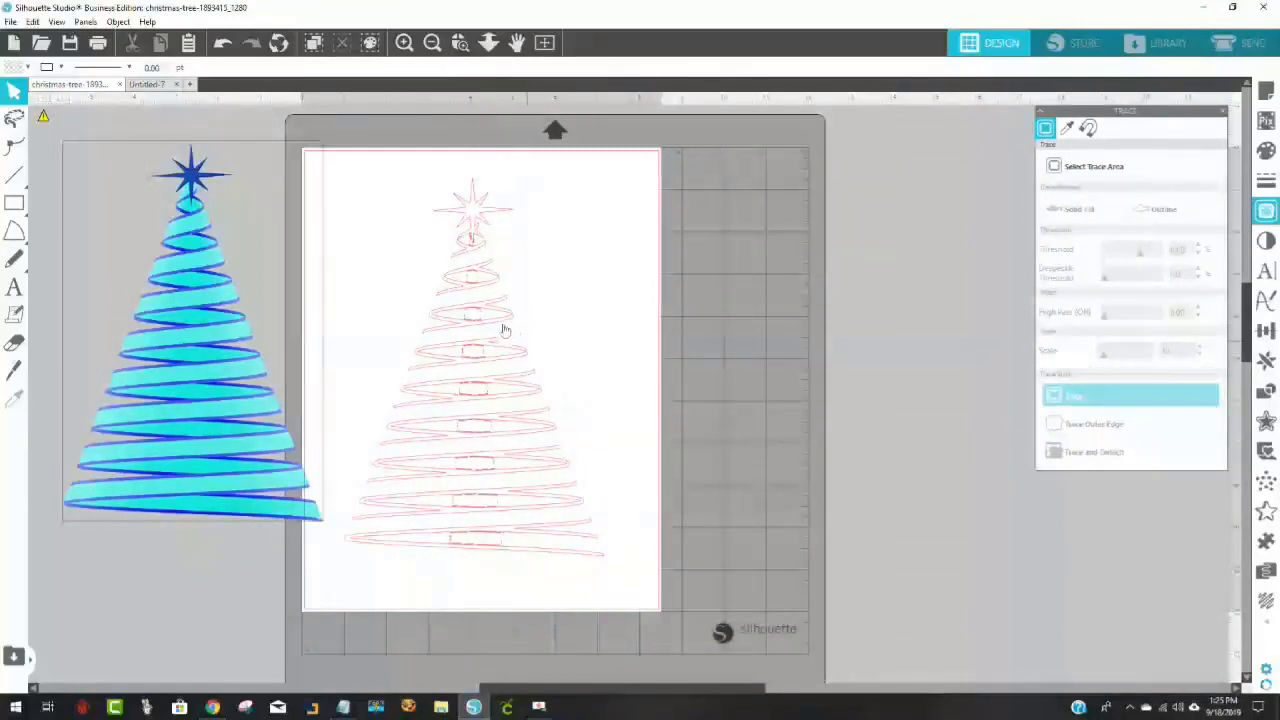
pyautogui.click(459, 42)
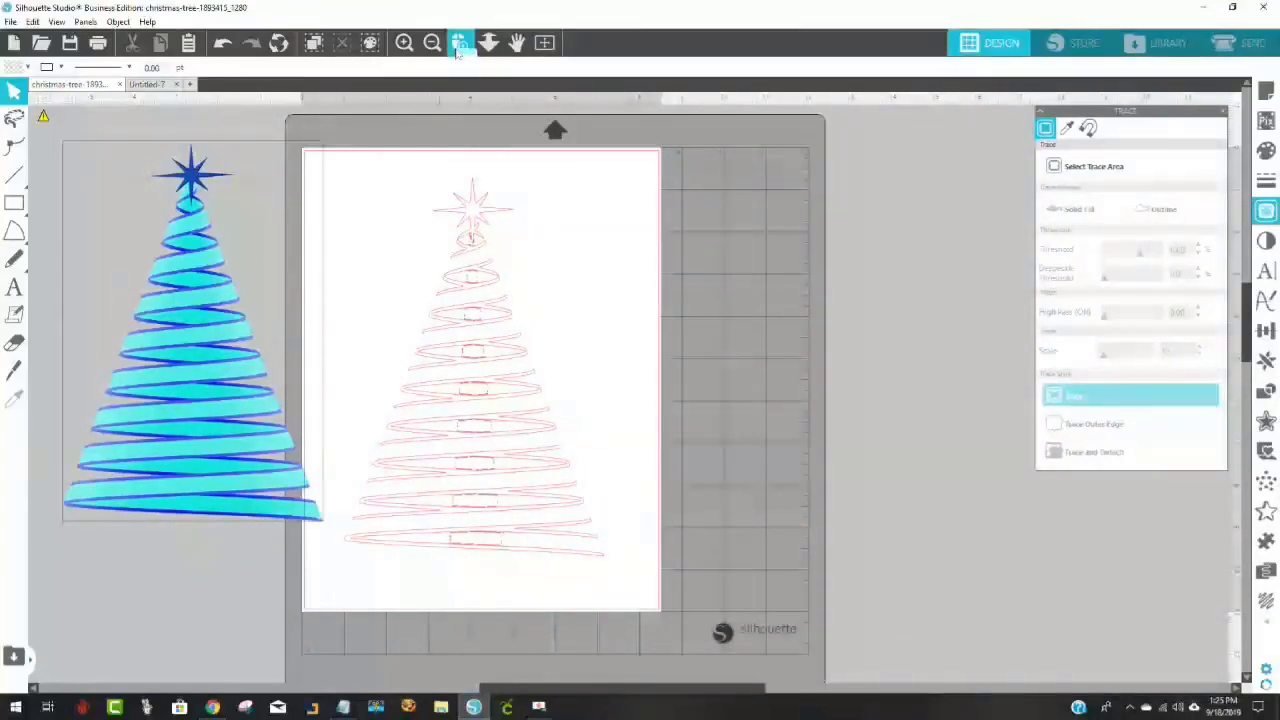
pyautogui.moveTo(505, 313); pyautogui.dragTo(551, 337)
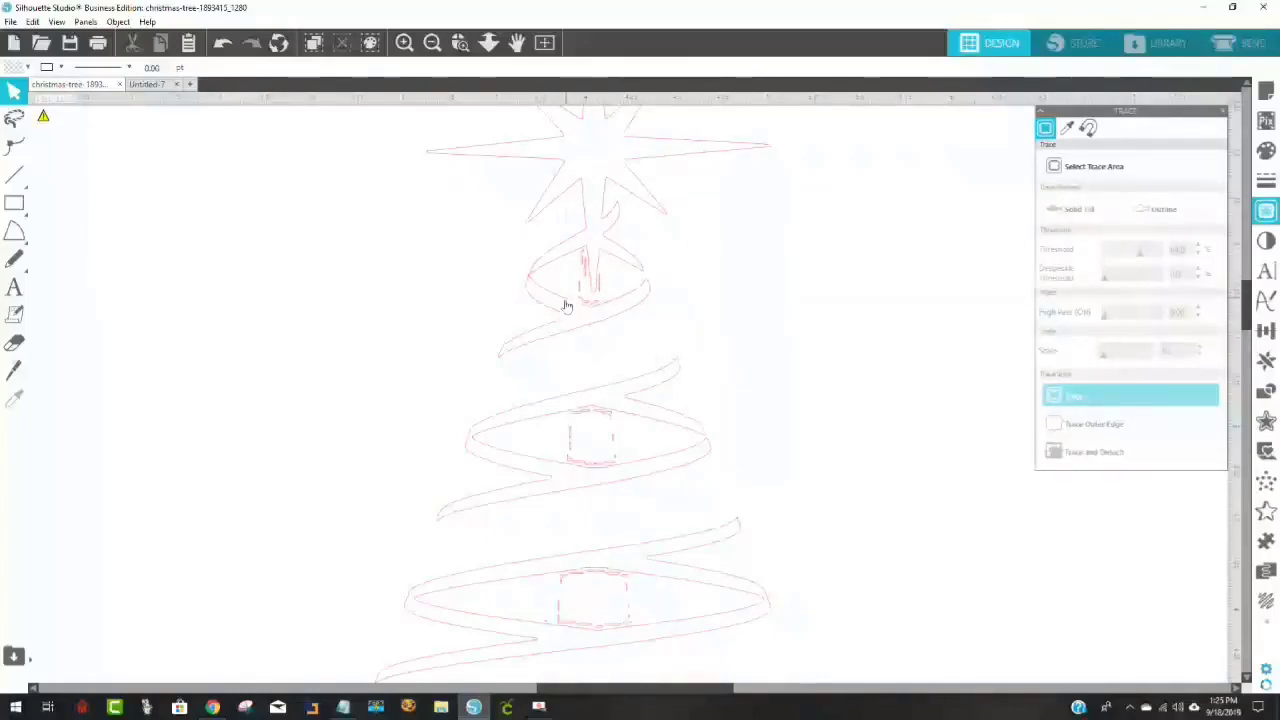
# Simplify the points of the traced outline and select a corner point of the small shape inside the second ribbon loop
pyautogui.doubleClick(615, 420)
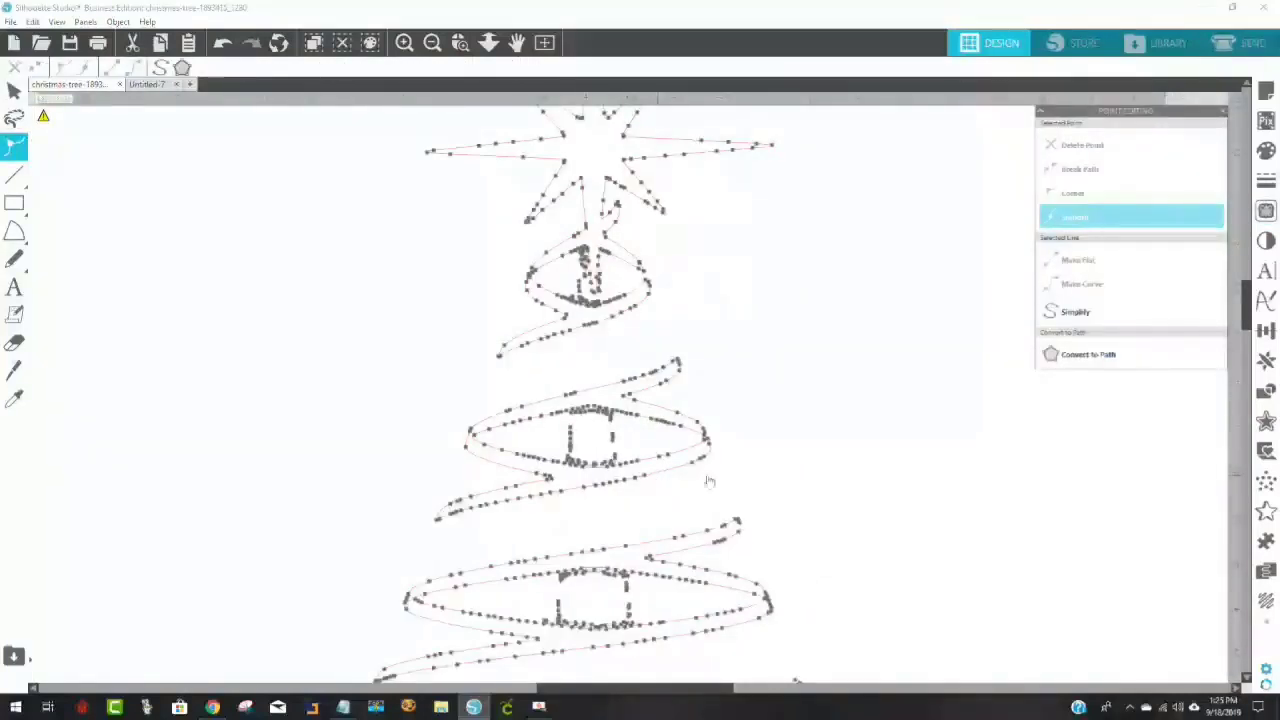
pyautogui.click(1075, 312)
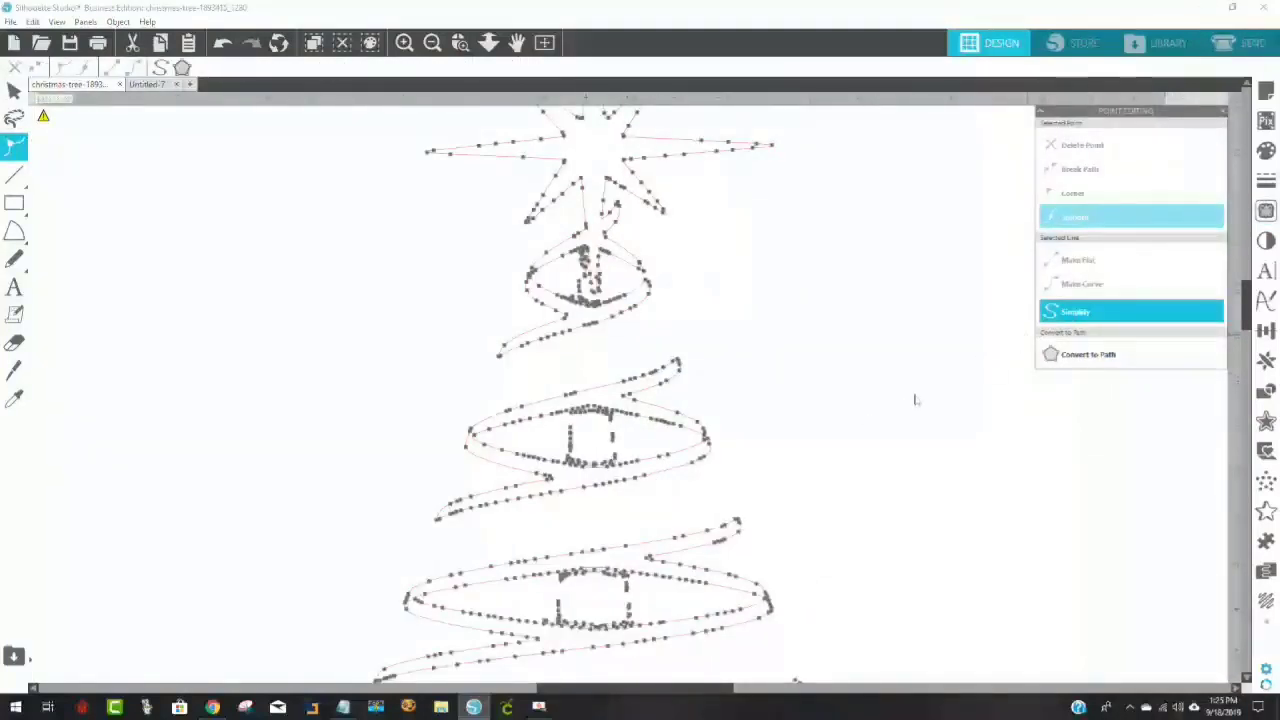
pyautogui.click(574, 414)
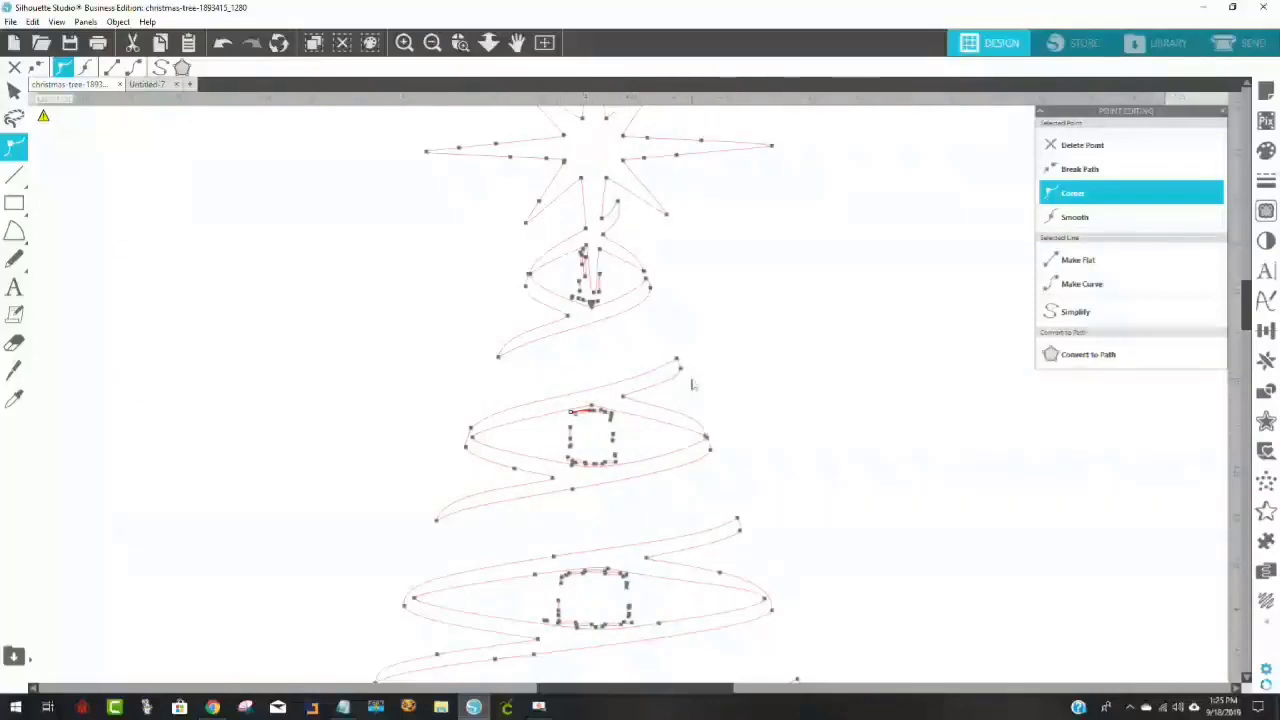
# Undo the simplified trace of the tree and remove the trace area selection
pyautogui.hotkey('ctrl', 'a')
pyautogui.click(760, 363)
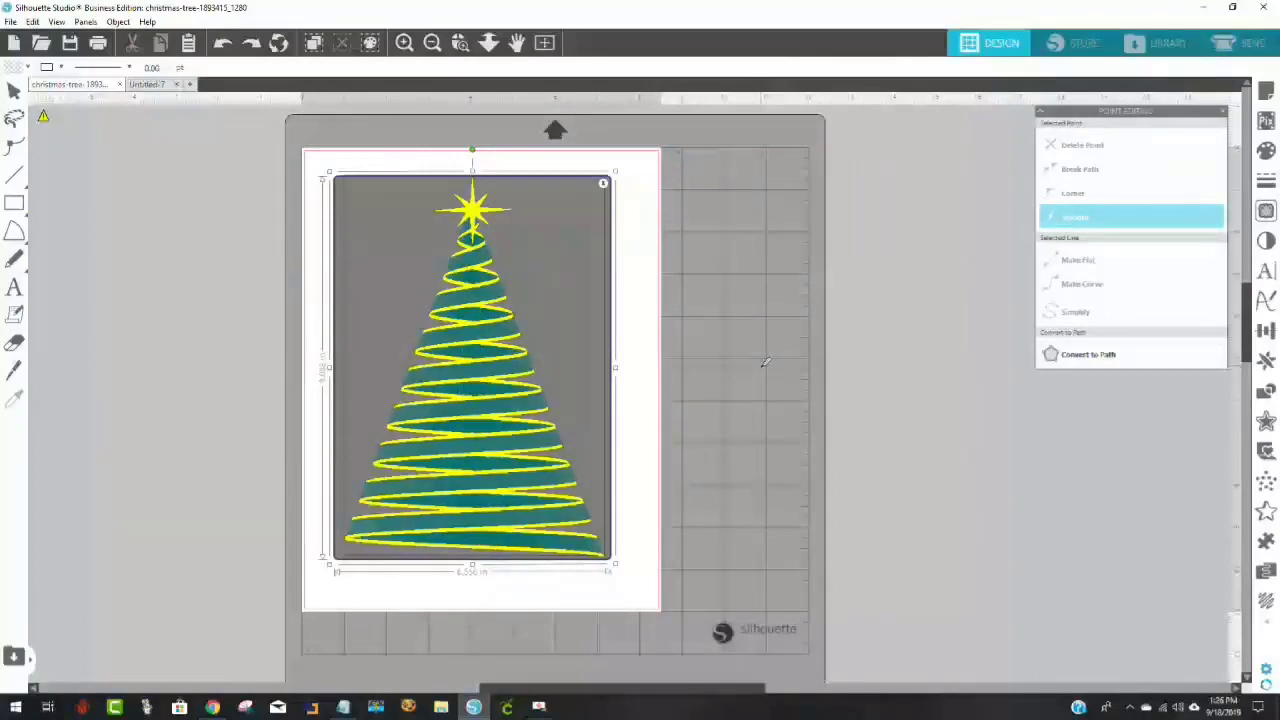
pyautogui.click(602, 185)
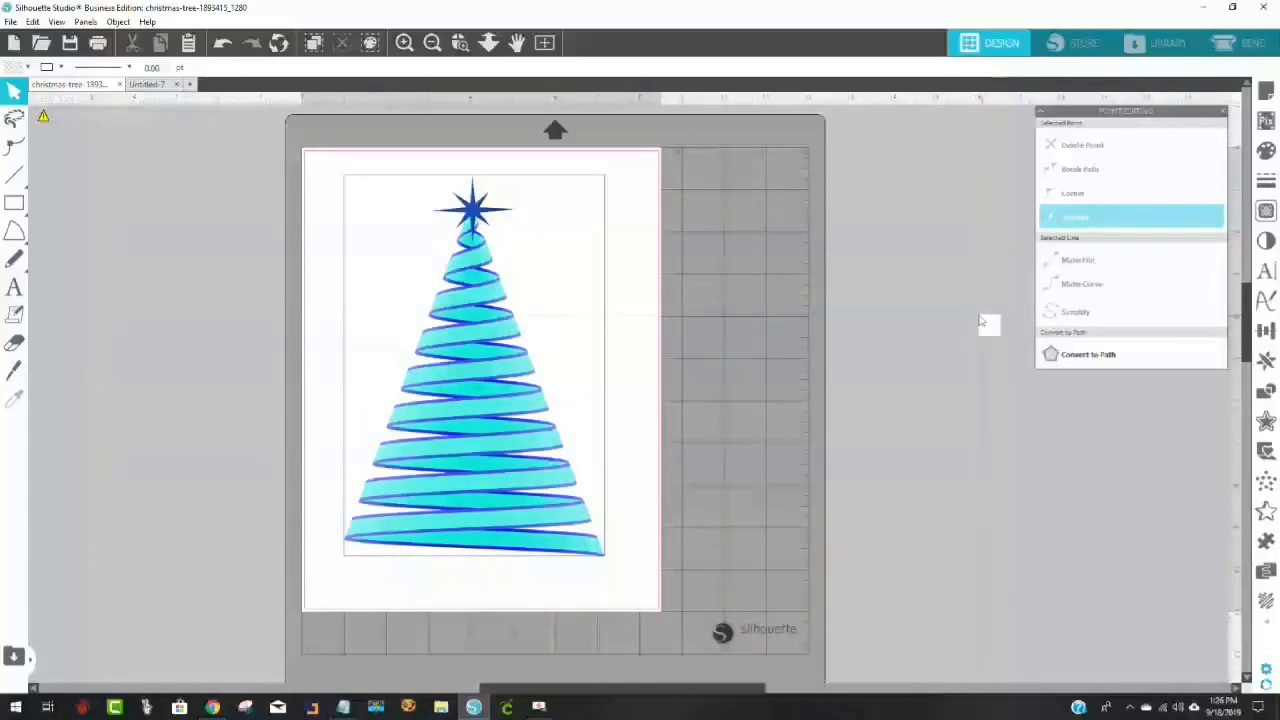
# Select a trace area around the whole tree image and raise the threshold until the ribbon edges fill in continuously
pyautogui.click(1266, 213)
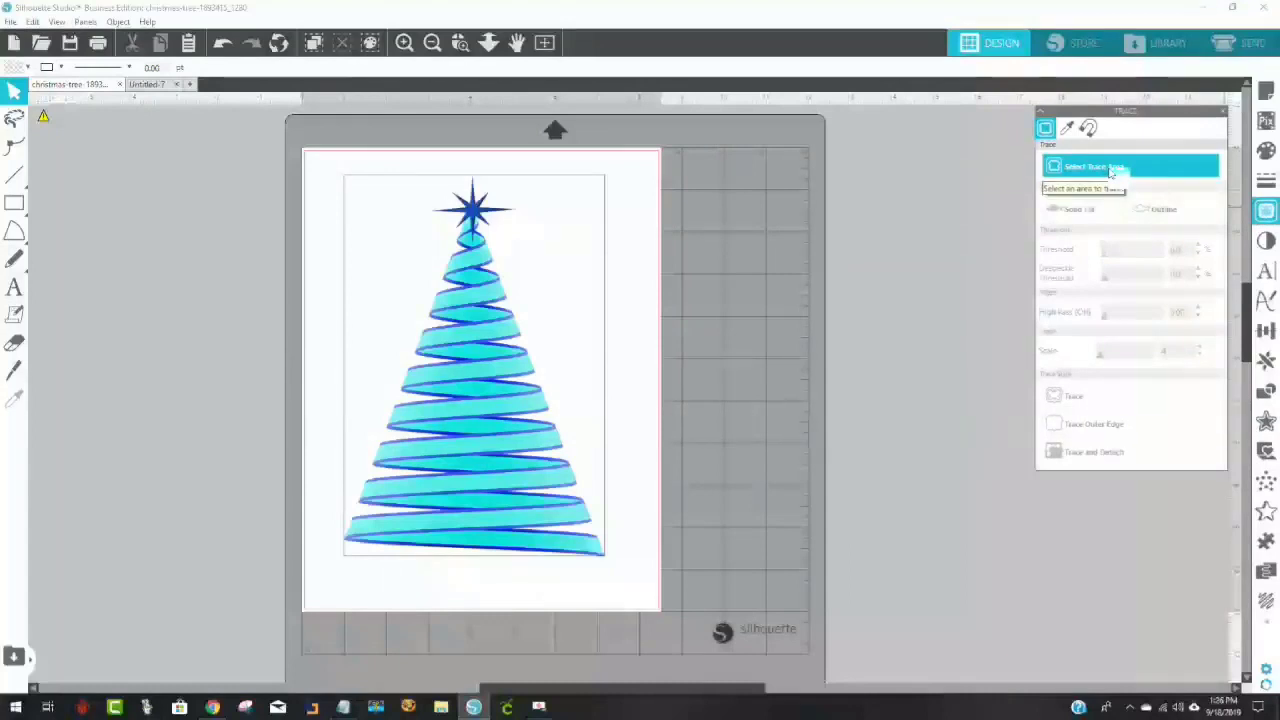
pyautogui.click(1111, 173)
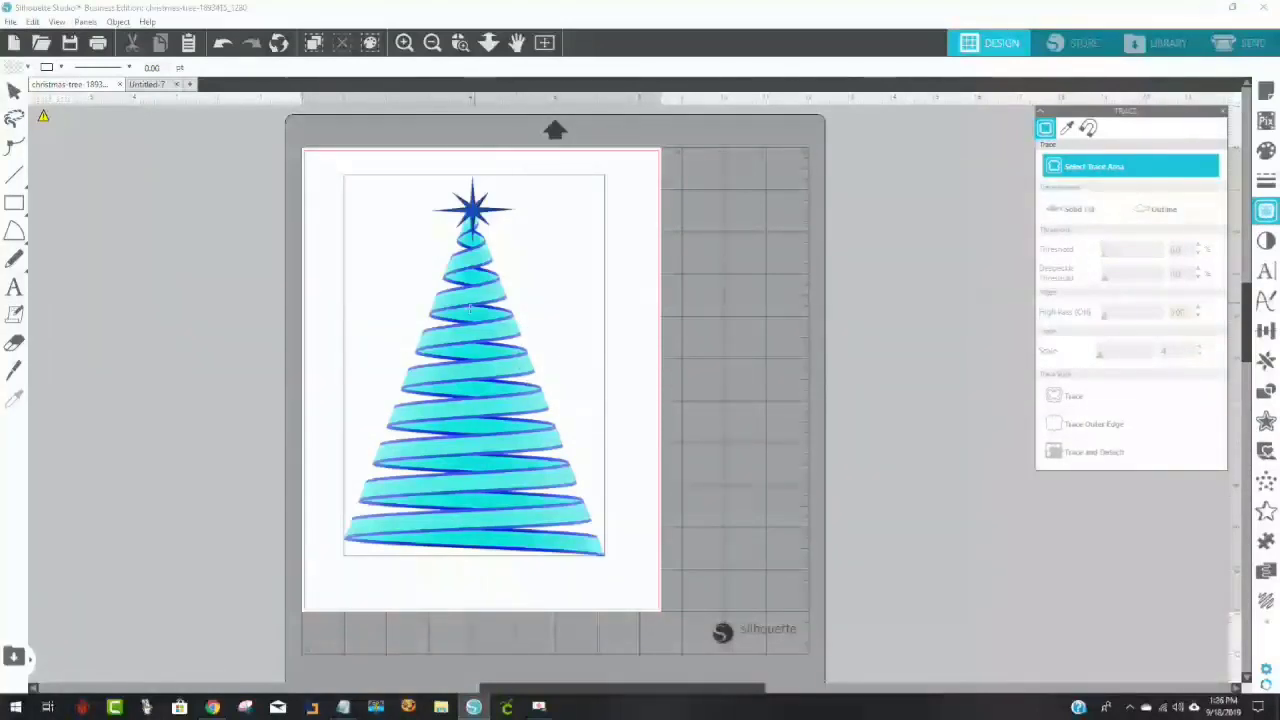
pyautogui.moveTo(345, 175)
pyautogui.mouseDown()
pyautogui.moveTo(471, 217)
pyautogui.moveTo(605, 560)
pyautogui.mouseUp()
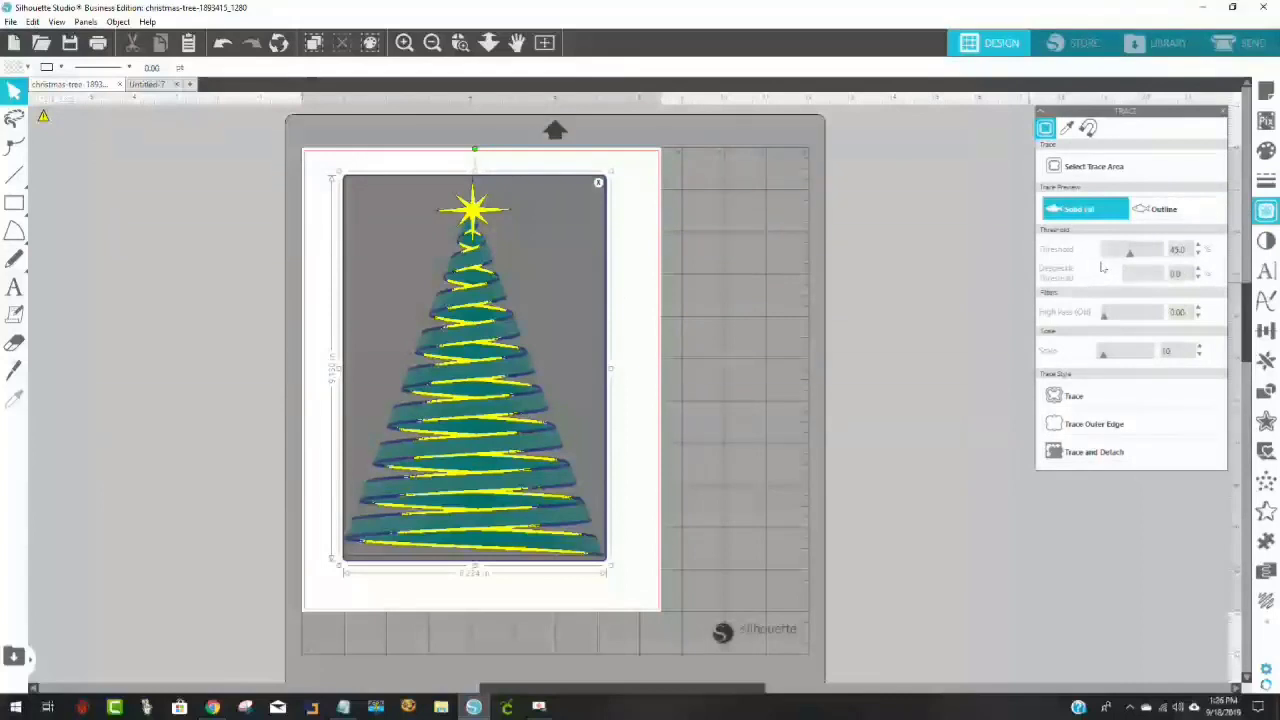
pyautogui.moveTo(1104, 272); pyautogui.dragTo(1157, 250)
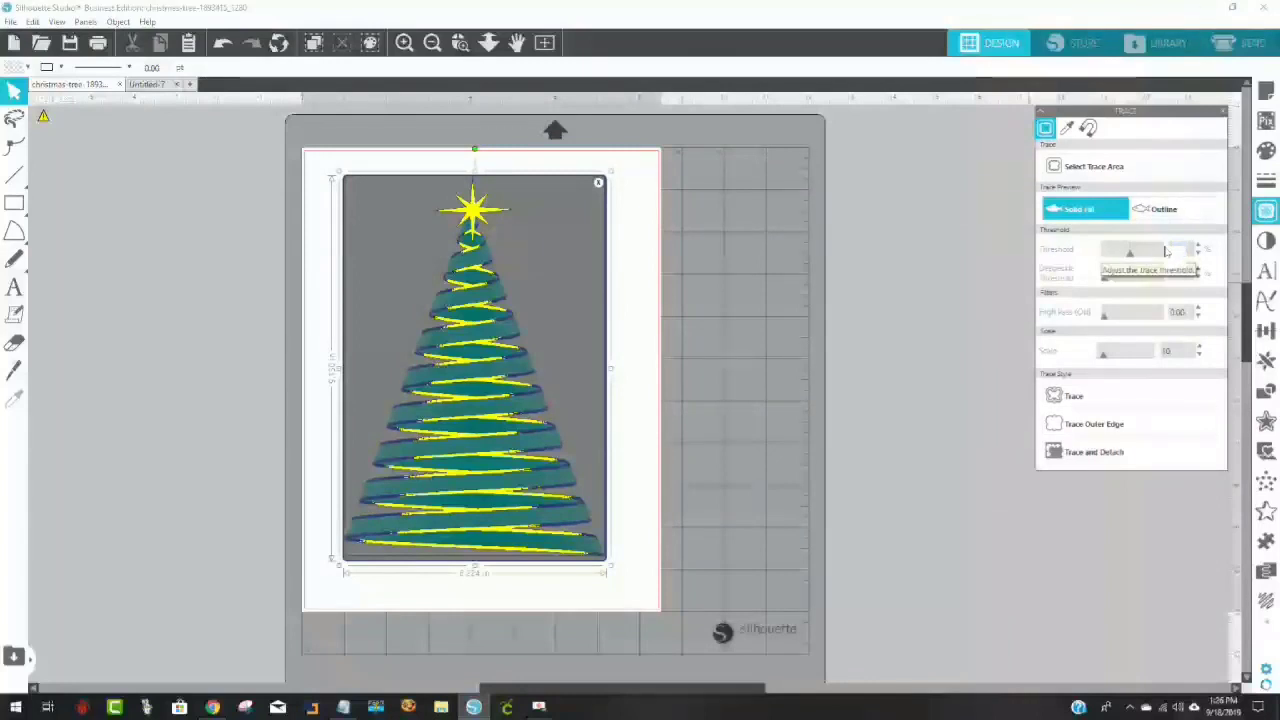
pyautogui.scroll(2, 1165, 252)
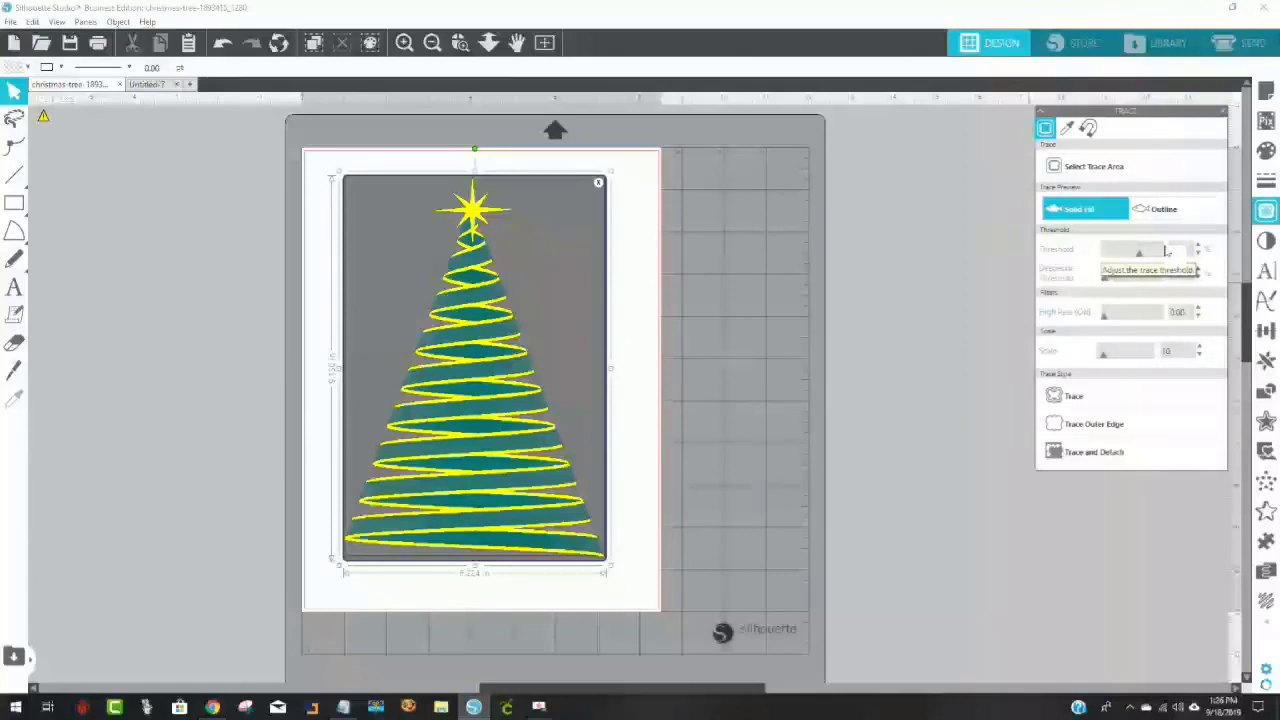
# Trace the tree and move the source image off the page to expose the cut outline
pyautogui.click(1113, 399)
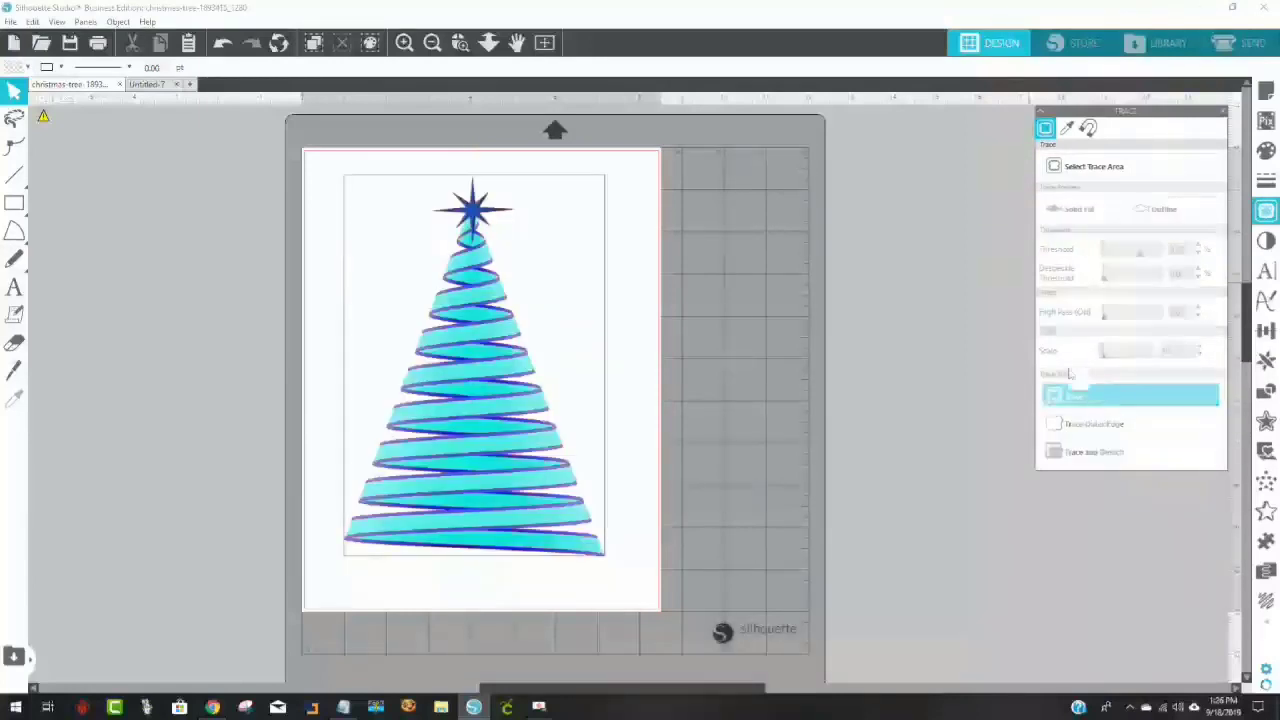
pyautogui.moveTo(536, 368)
pyautogui.mouseDown()
pyautogui.moveTo(365, 394)
pyautogui.moveTo(453, 359)
pyautogui.moveTo(500, 392)
pyautogui.moveTo(415, 385)
pyautogui.moveTo(523, 371)
pyautogui.moveTo(170, 346)
pyautogui.mouseUp()
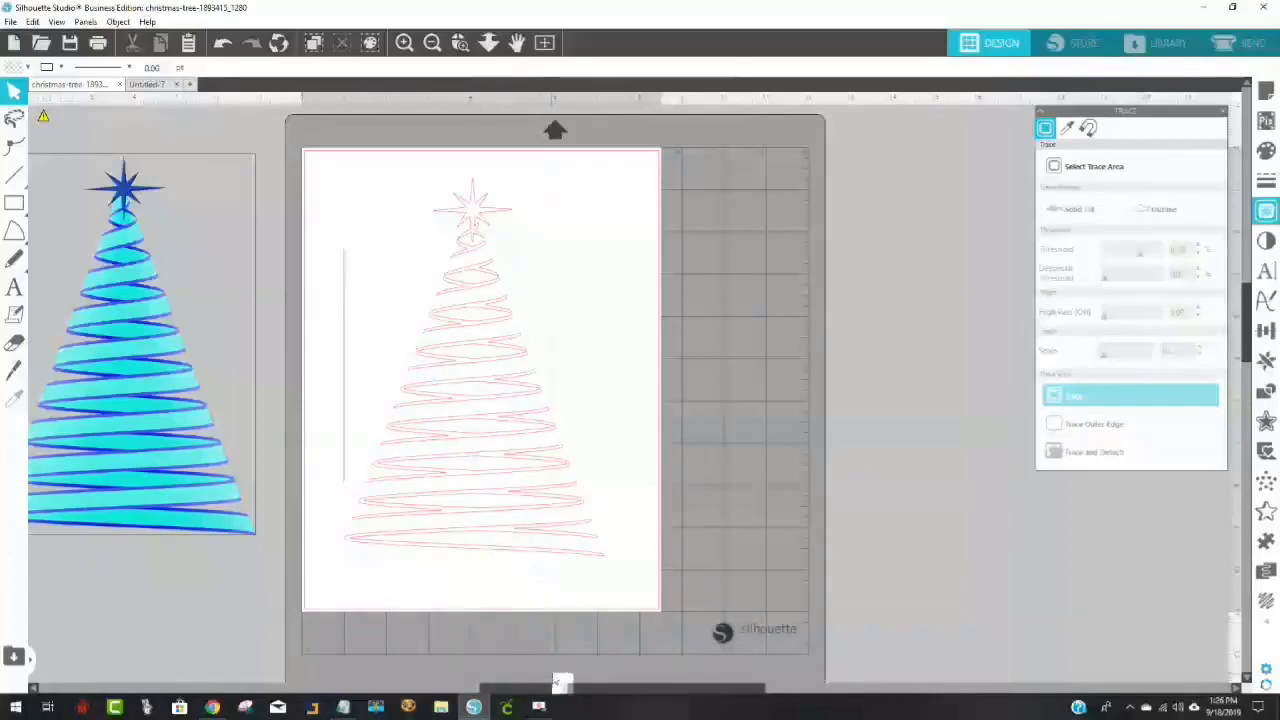
pyautogui.moveTo(558, 686); pyautogui.dragTo(508, 690)
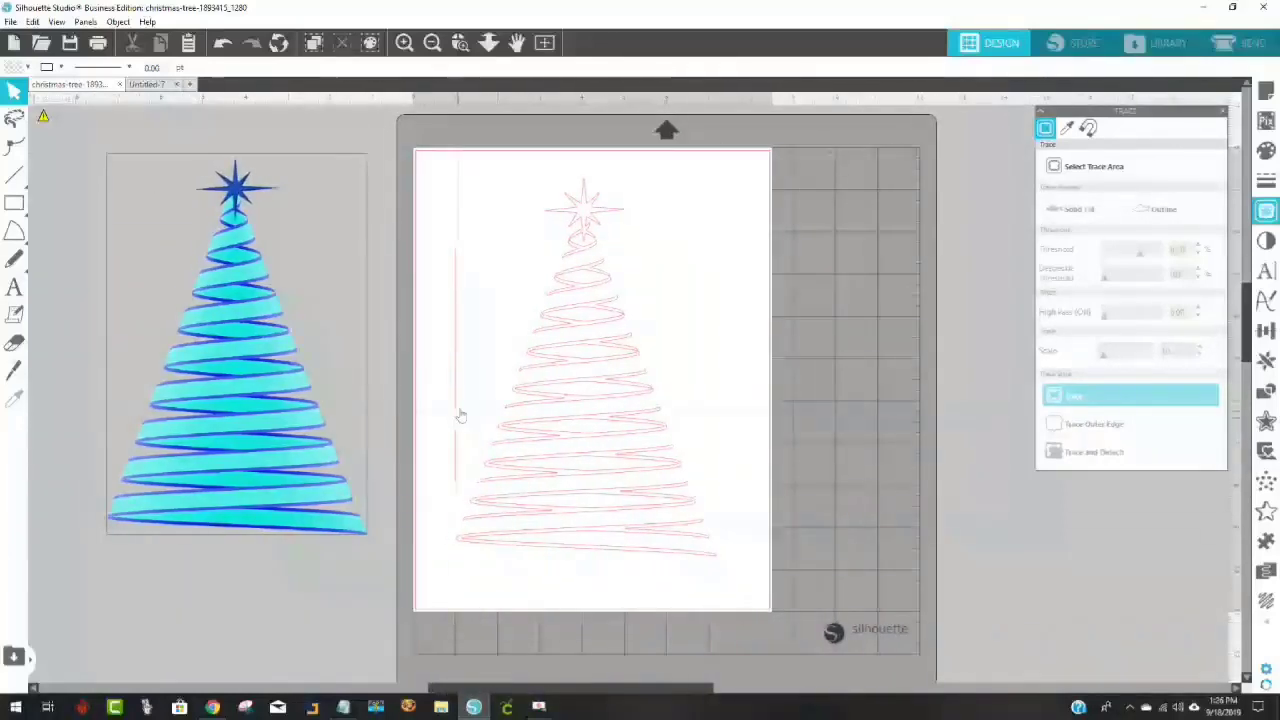
# Try editing the points of the stray vertical line beside the traced tree
pyautogui.doubleClick(455, 368)
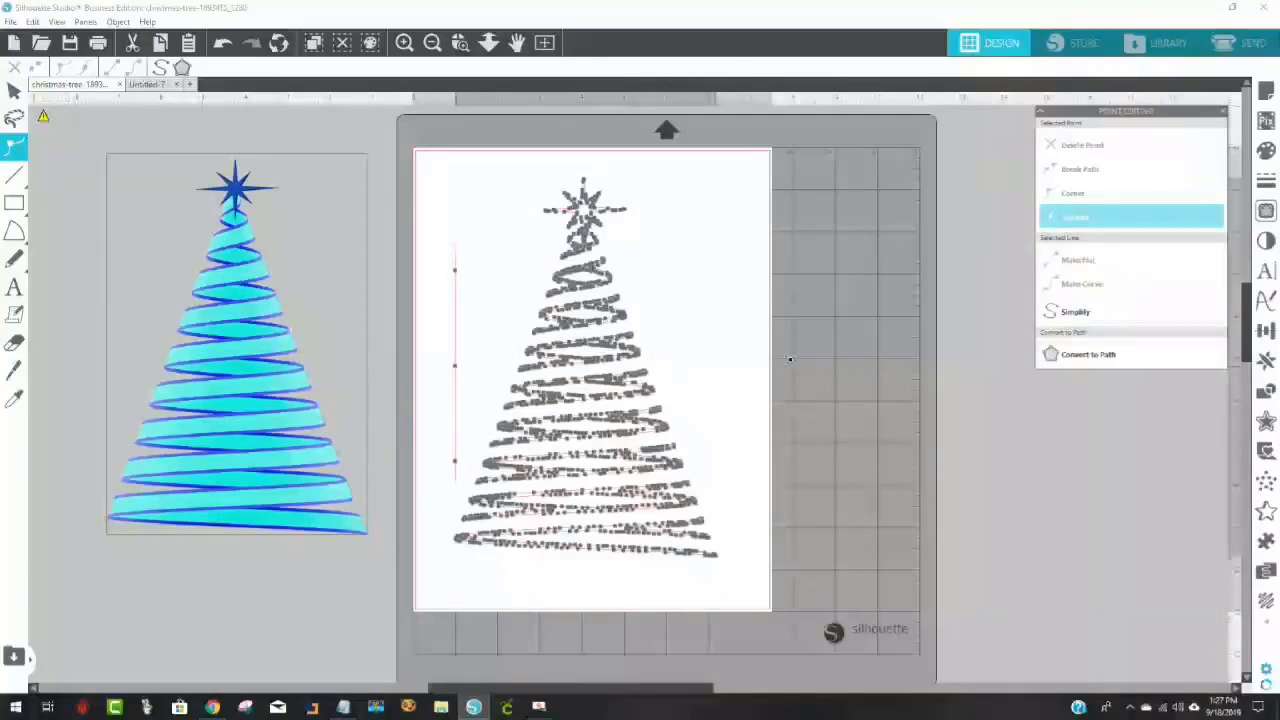
pyautogui.click(851, 294)
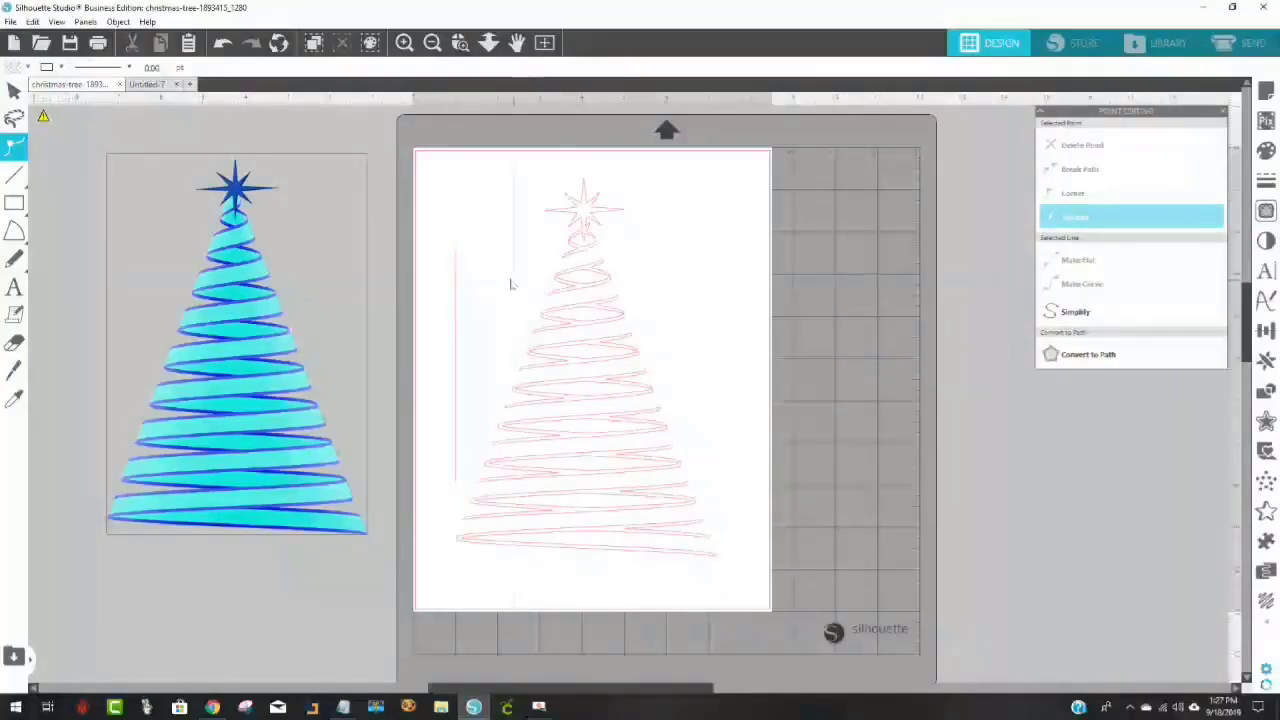
pyautogui.click(456, 262)
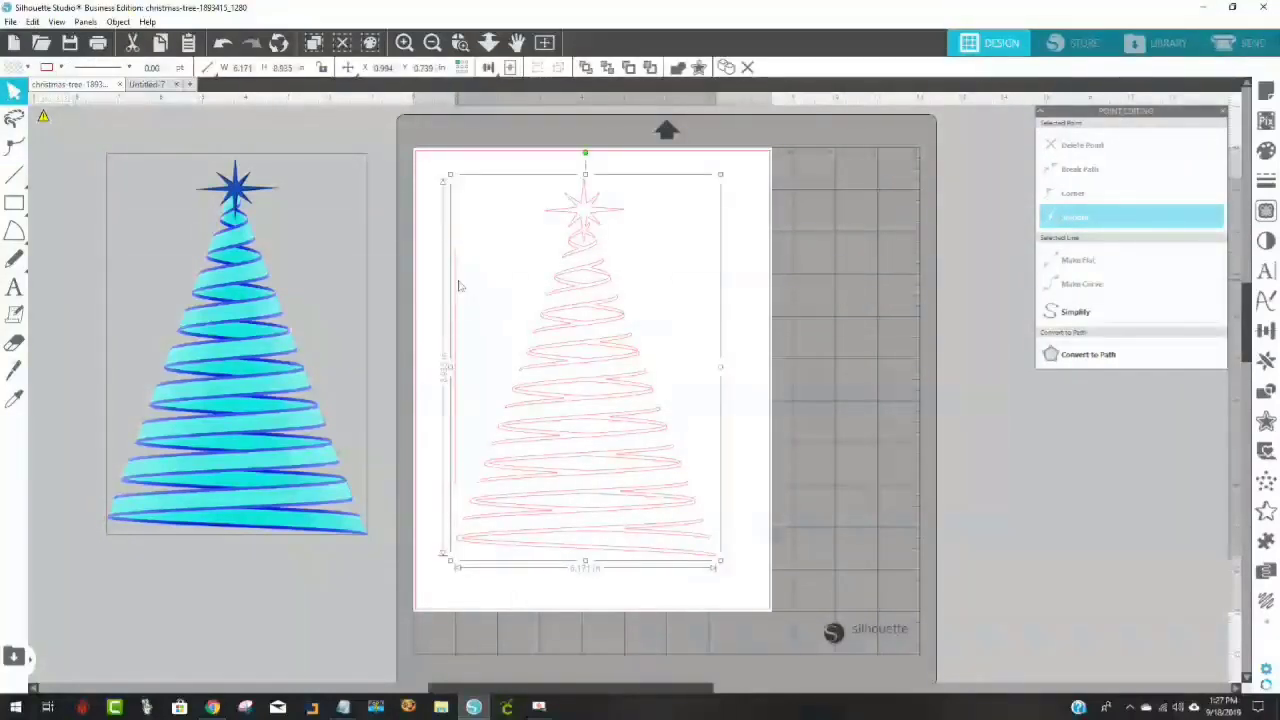
pyautogui.click(460, 290)
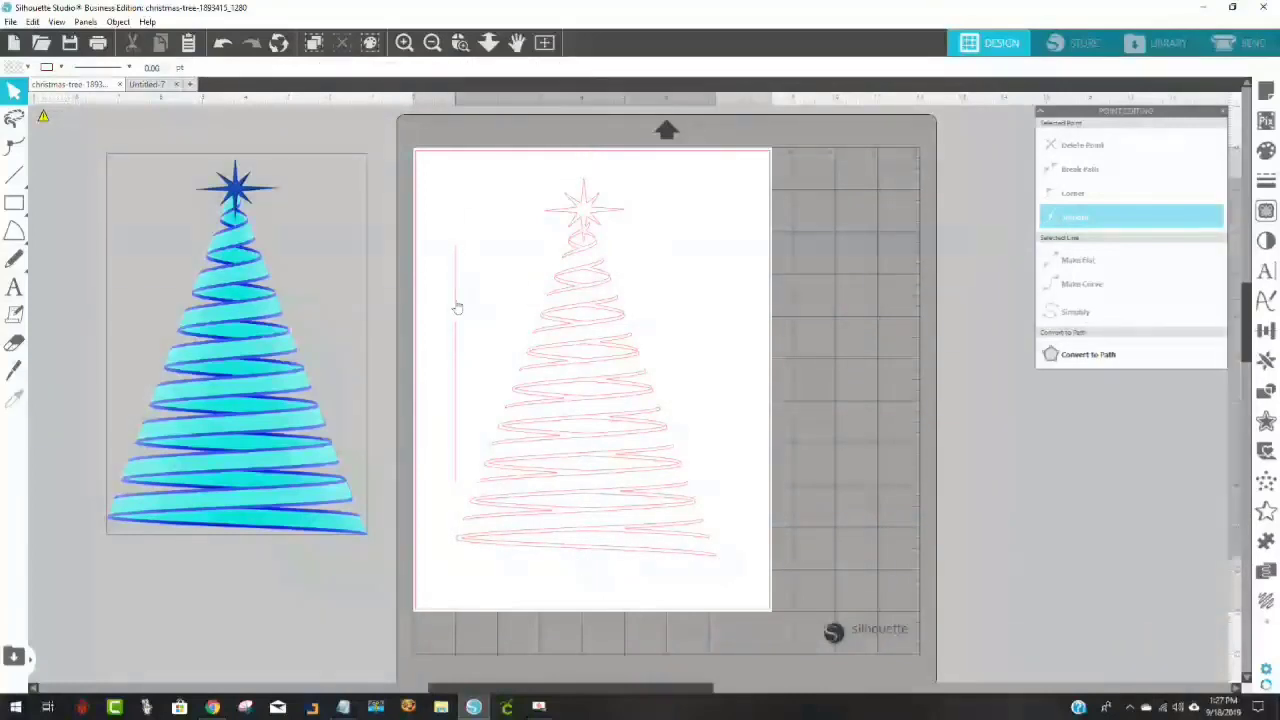
pyautogui.click(456, 307)
pyautogui.doubleClick(456, 305)
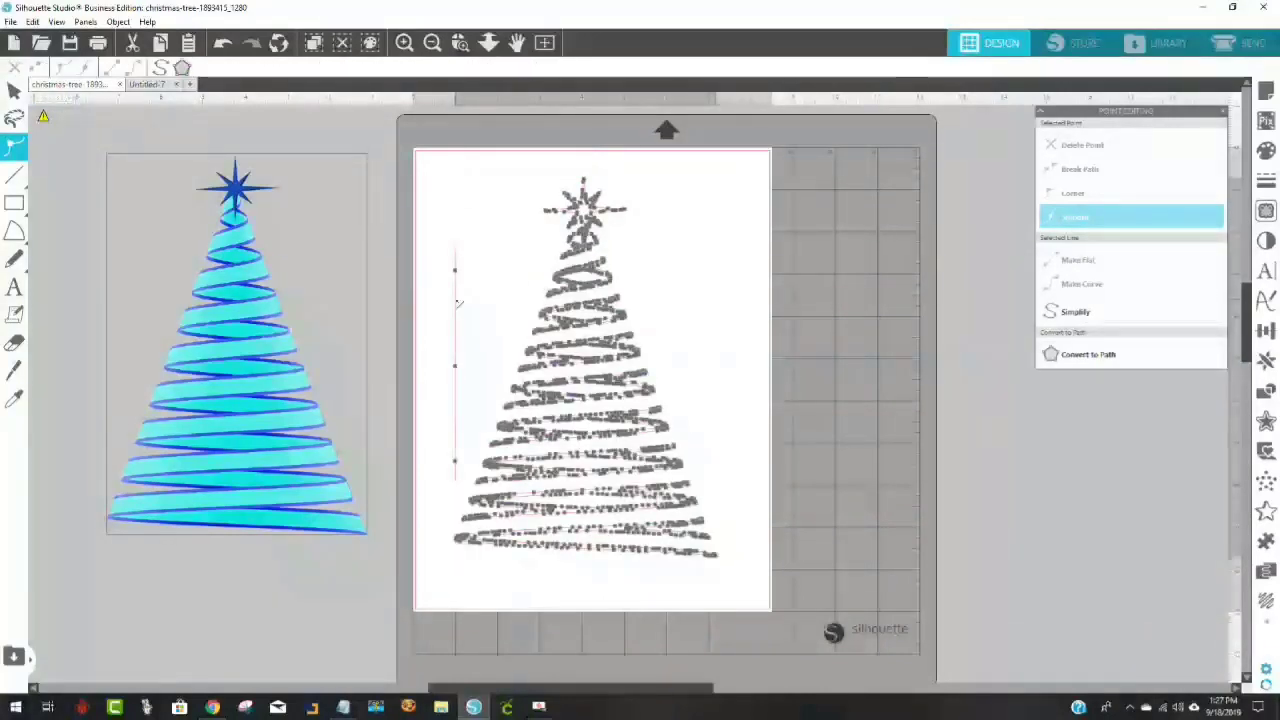
pyautogui.click(456, 302)
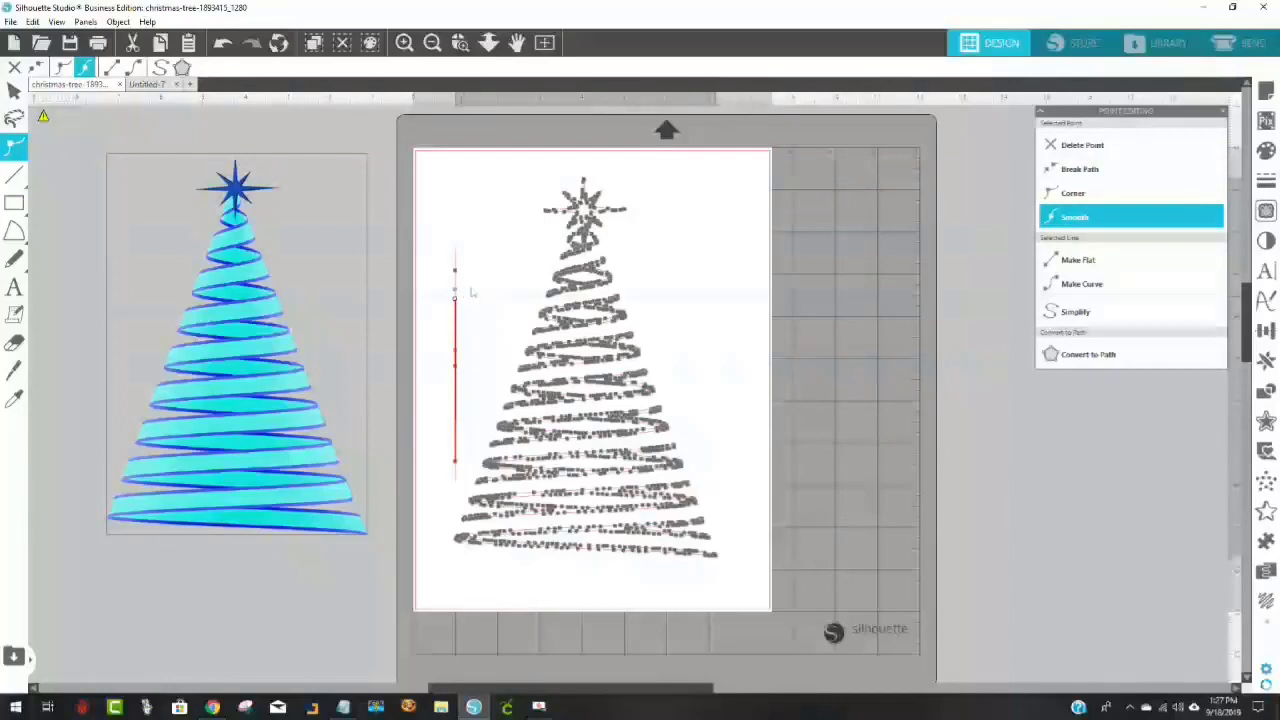
# Erase the whole stray vertical line beside the tree outline with the Eraser
pyautogui.click(15, 344)
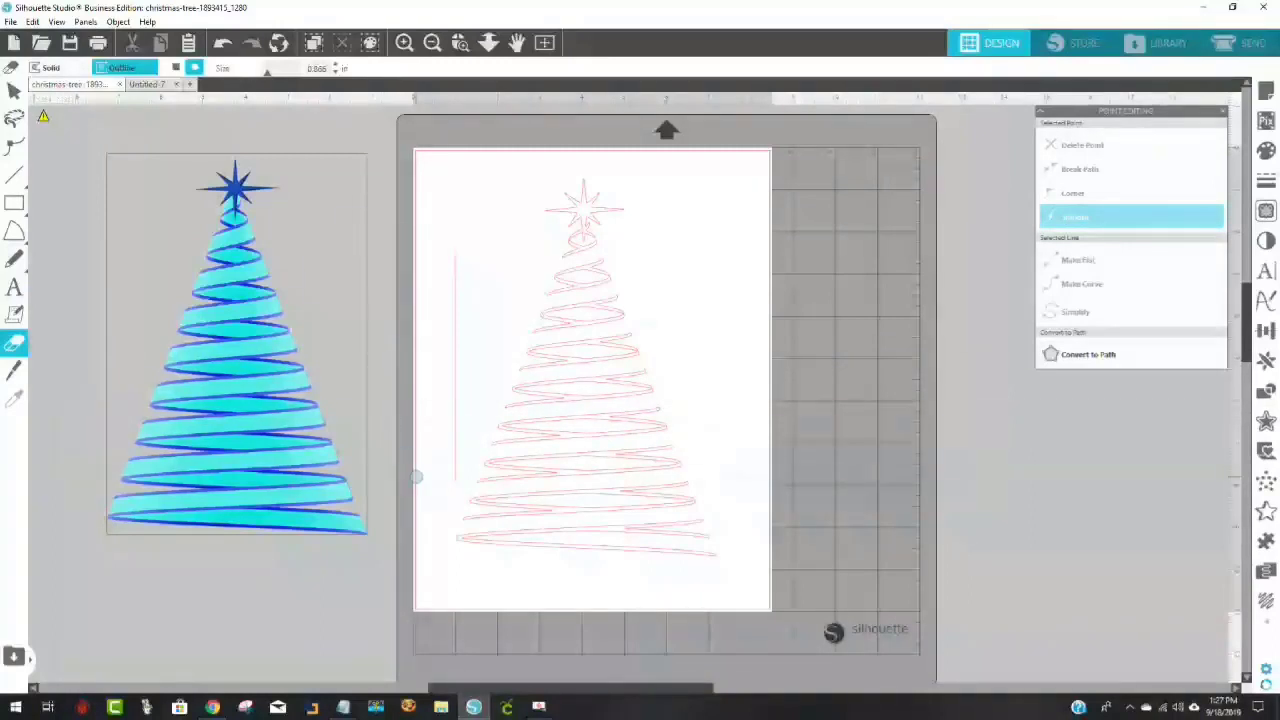
pyautogui.moveTo(450, 490); pyautogui.dragTo(458, 377)
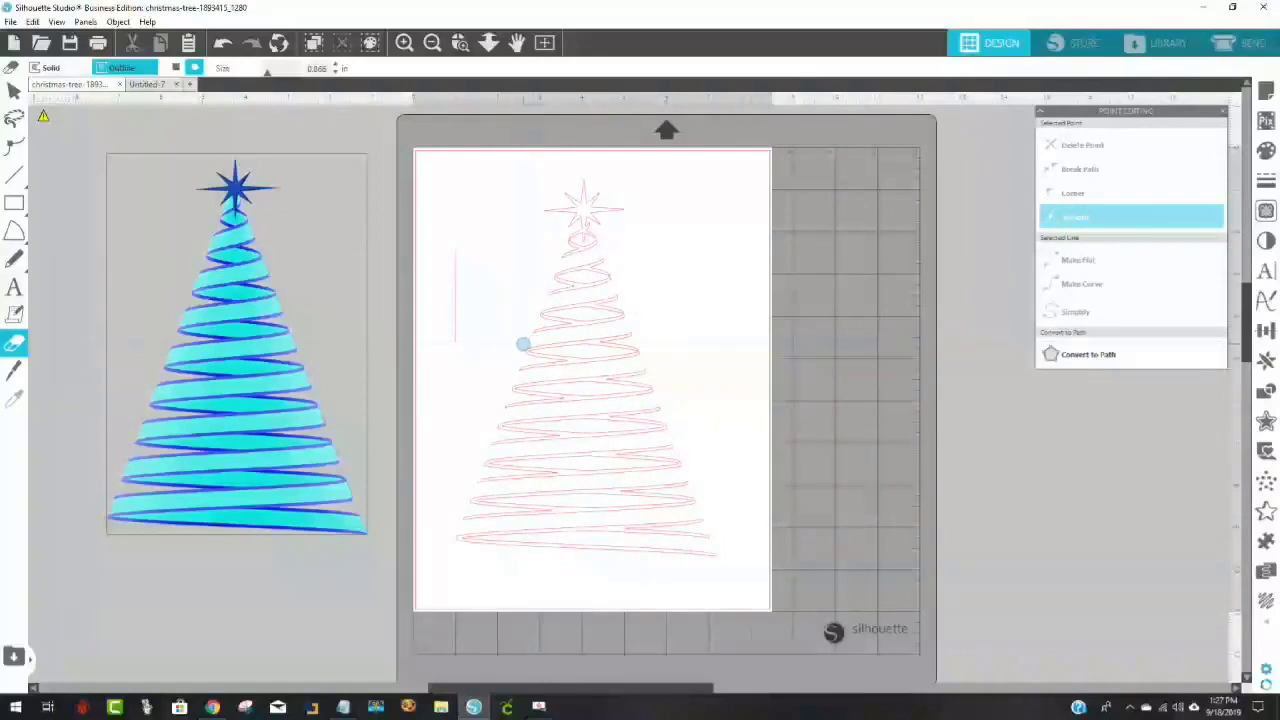
pyautogui.moveTo(453, 336); pyautogui.dragTo(458, 294)
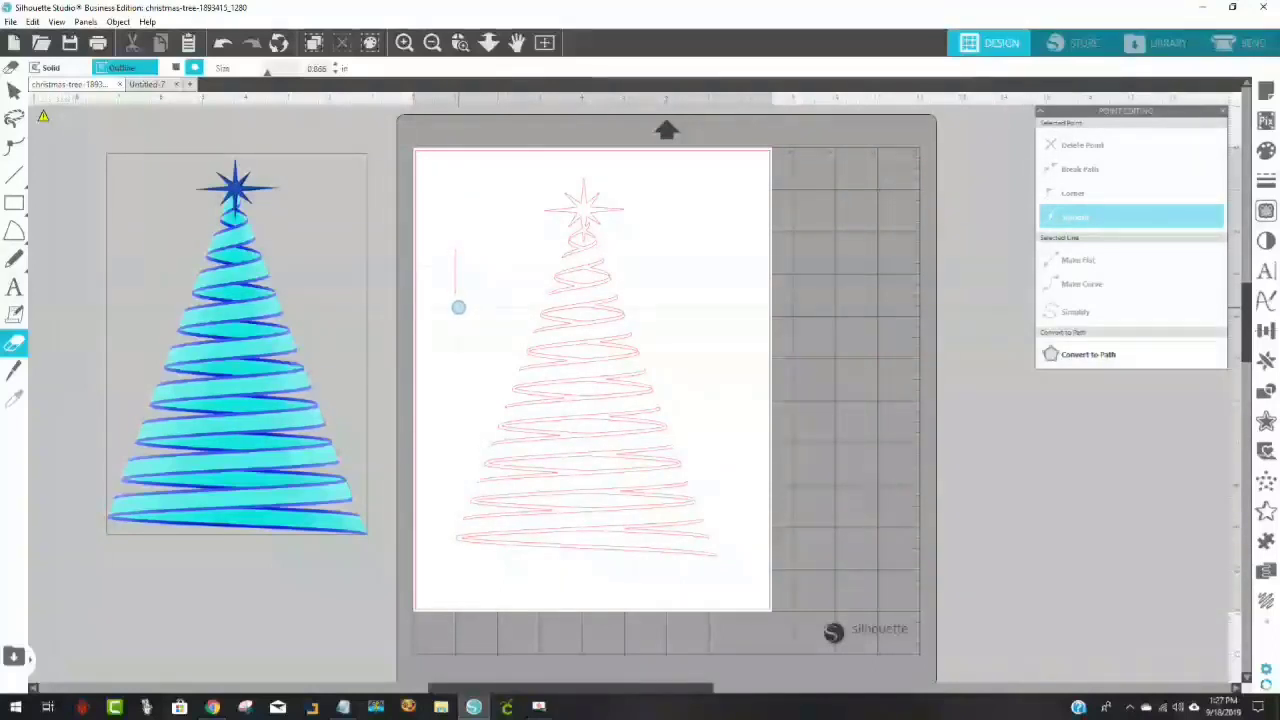
pyautogui.moveTo(458, 306); pyautogui.dragTo(457, 279)
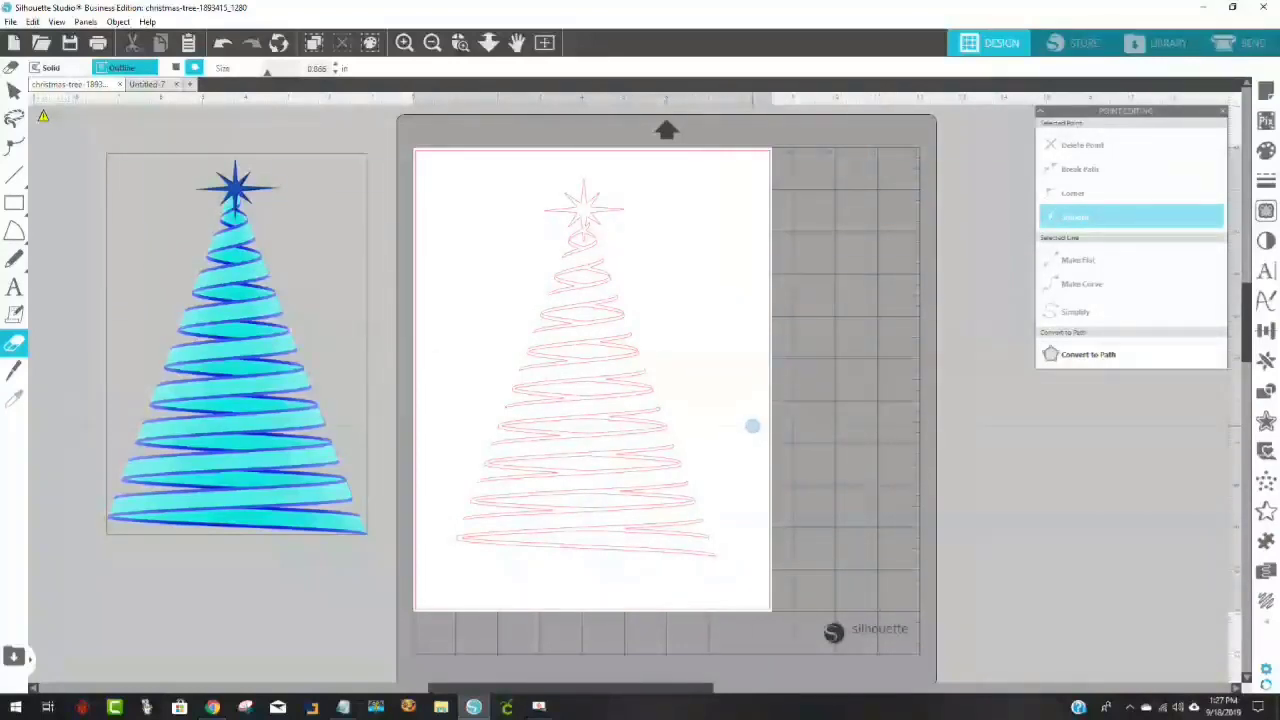
# Examine the traced outline up close from the star down to the lowest ribbon for flaws
pyautogui.click(460, 42)
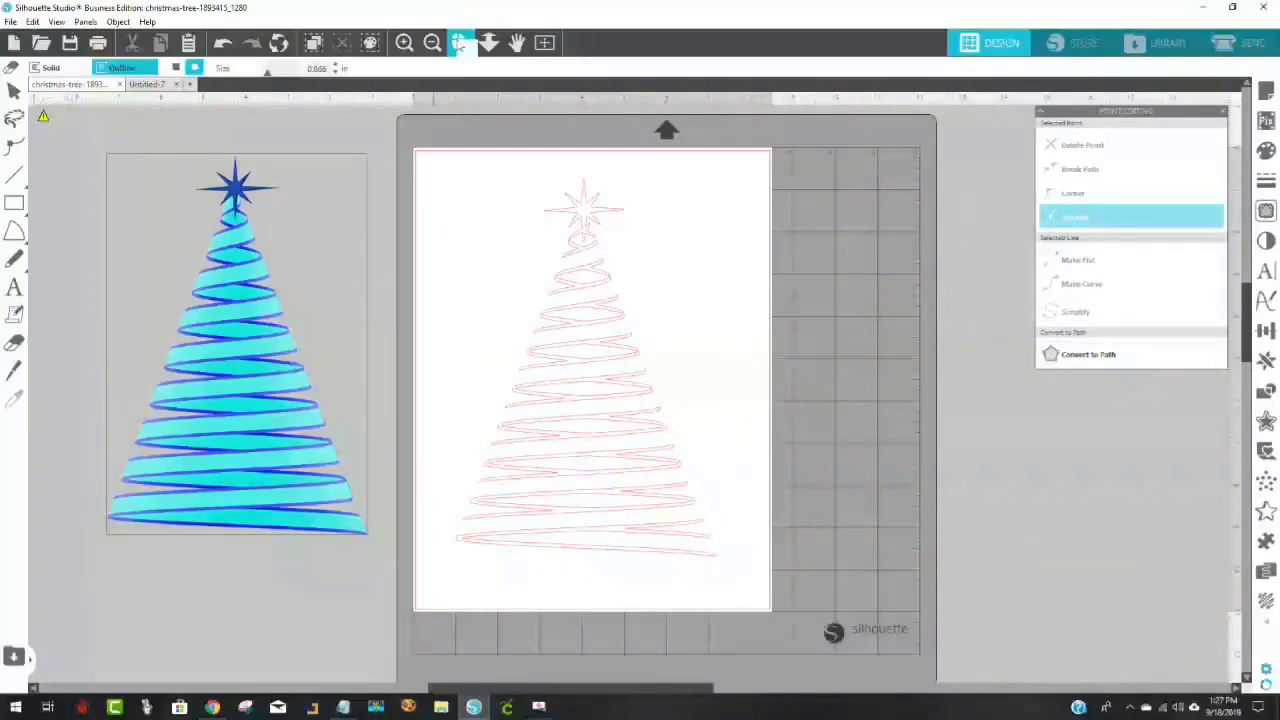
pyautogui.moveTo(526, 194); pyautogui.dragTo(650, 310)
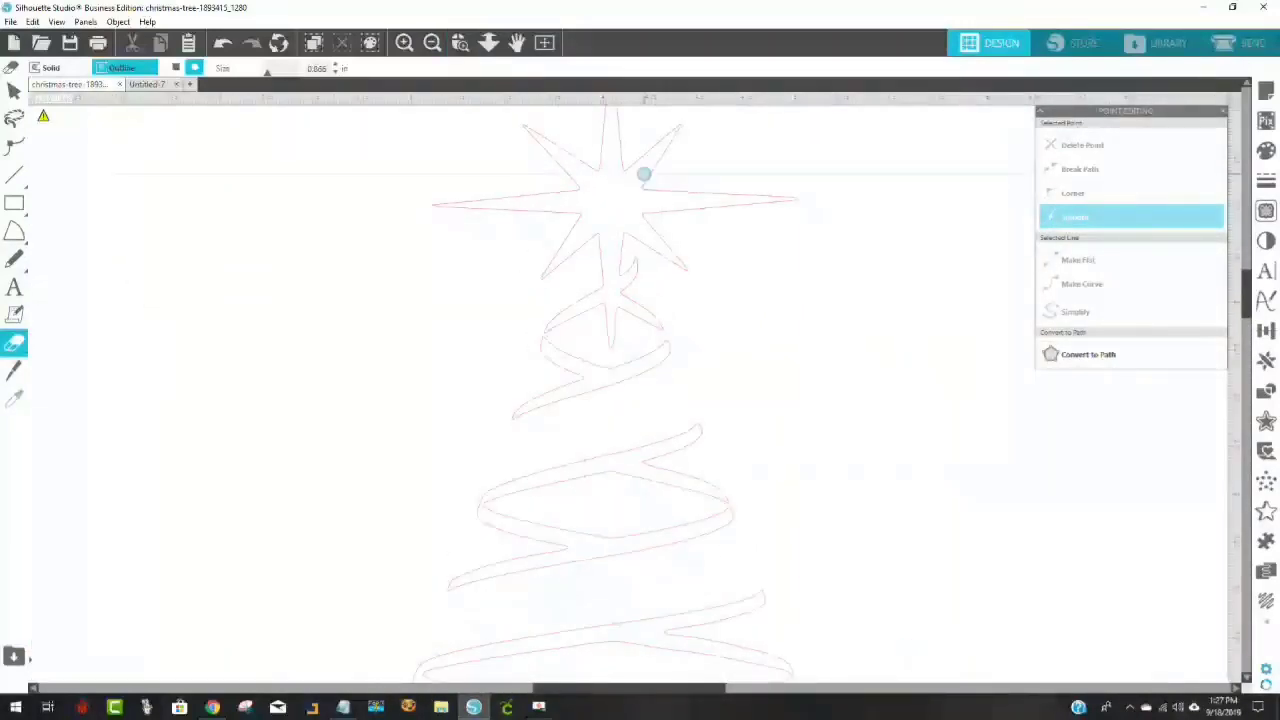
pyautogui.scroll(-2, 727, 318)
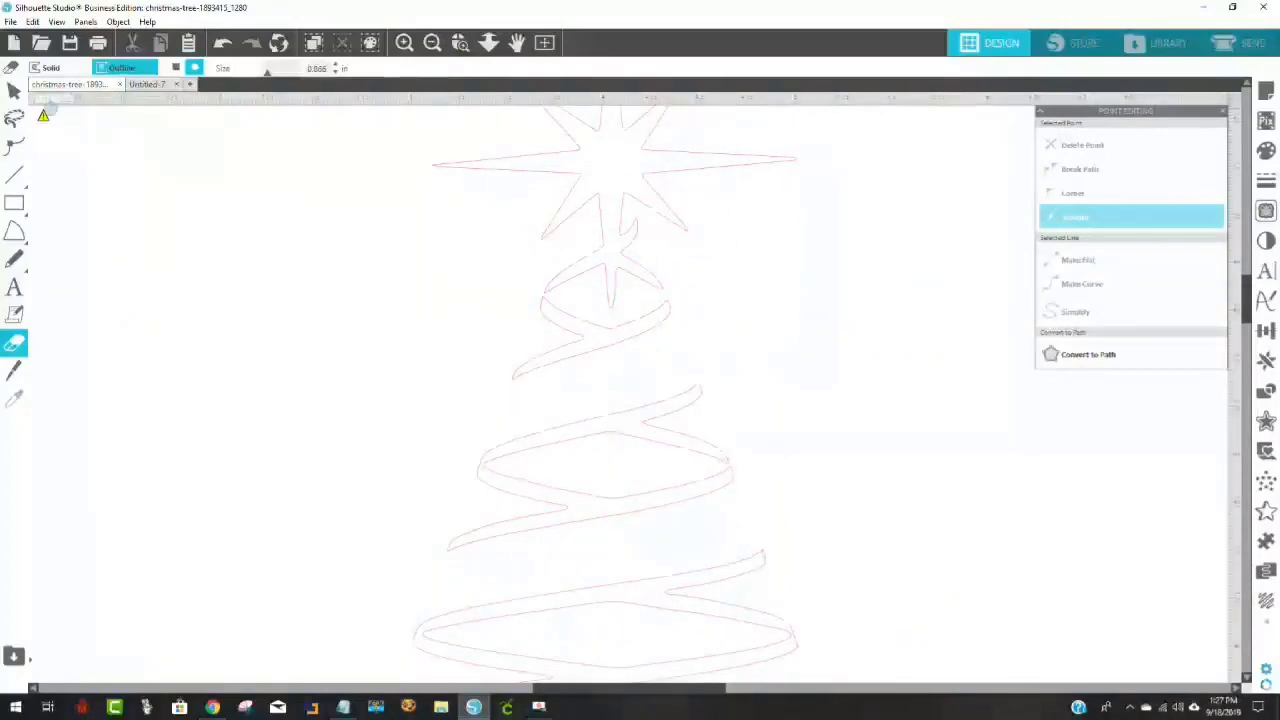
pyautogui.press('v')
pyautogui.scroll(-2, 729, 355)
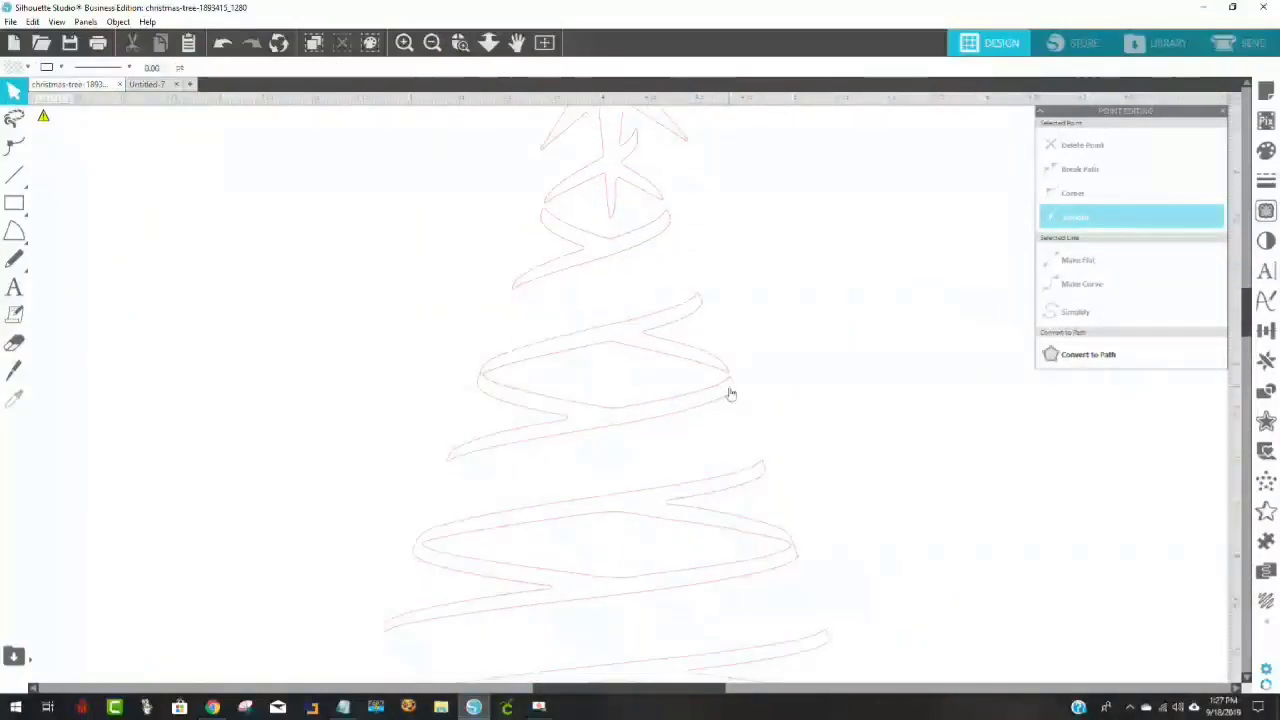
pyautogui.scroll(-8, 800, 392)
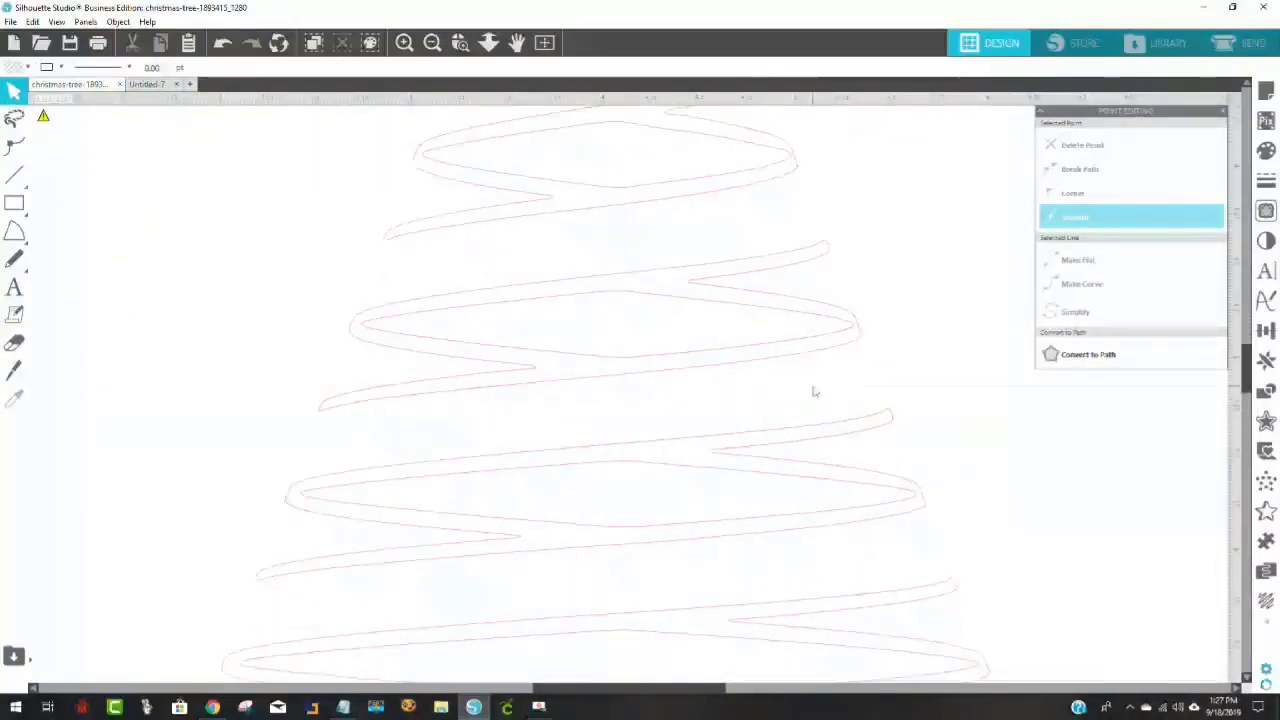
pyautogui.scroll(-6, 814, 392)
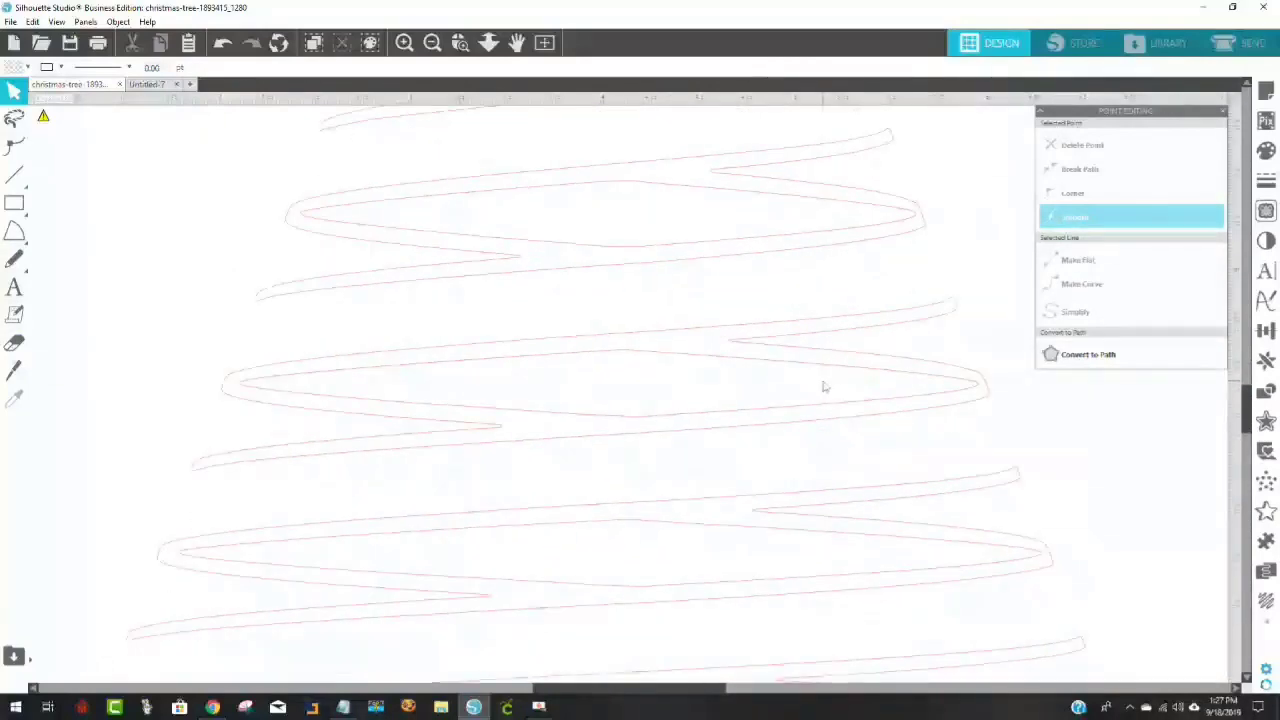
pyautogui.scroll(-6, 824, 387)
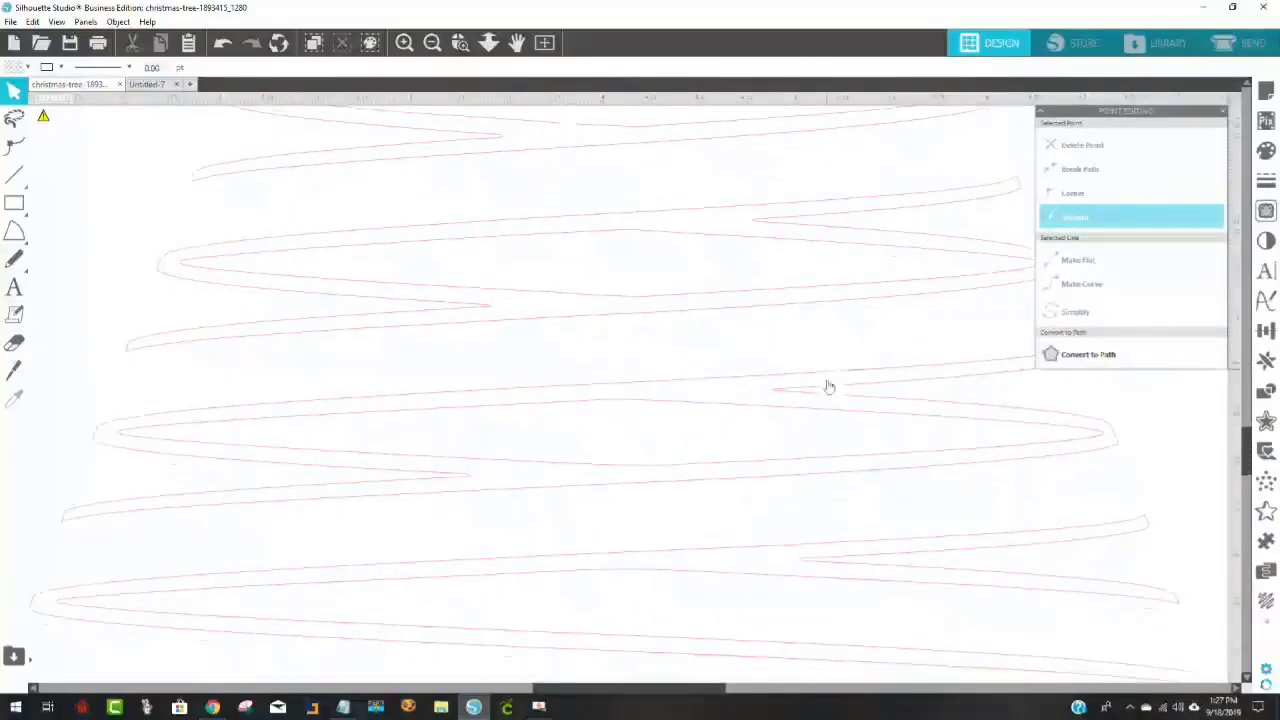
pyautogui.scroll(-6, 828, 387)
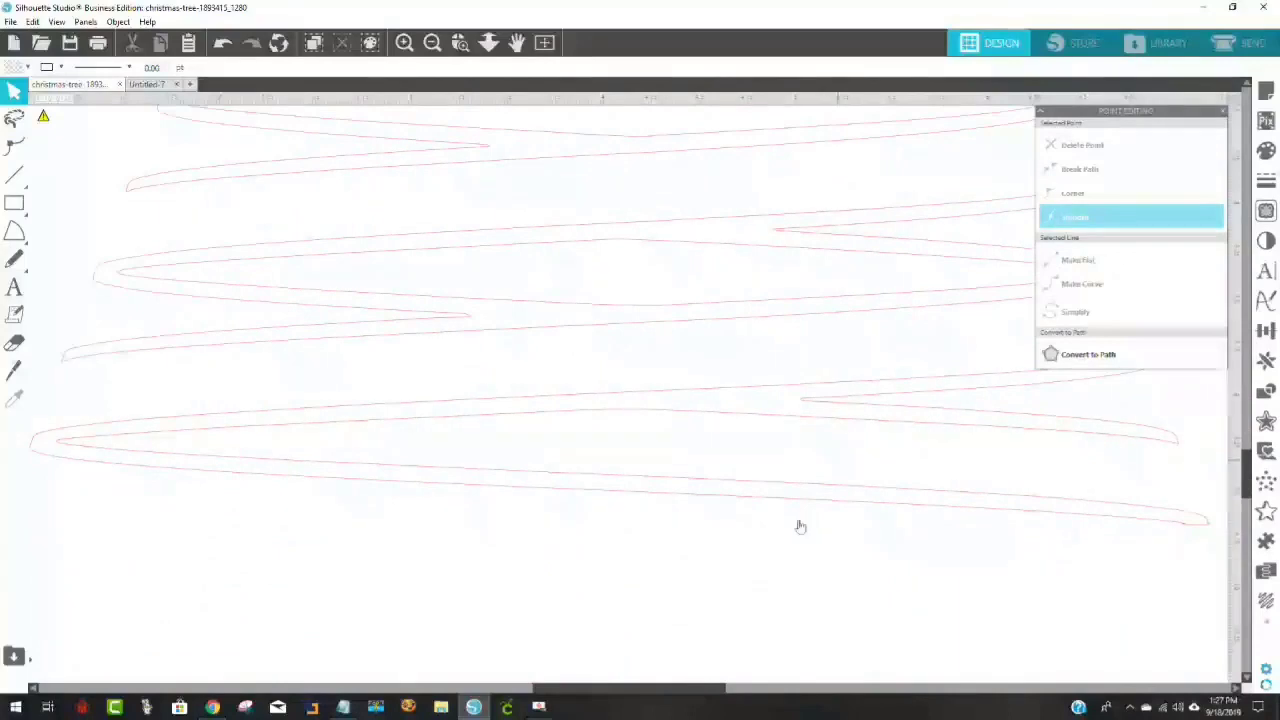
# Delete the stray corner point jutting from the underside of the lowest ribbon's right tip
pyautogui.moveTo(640, 690); pyautogui.dragTo(785, 703)
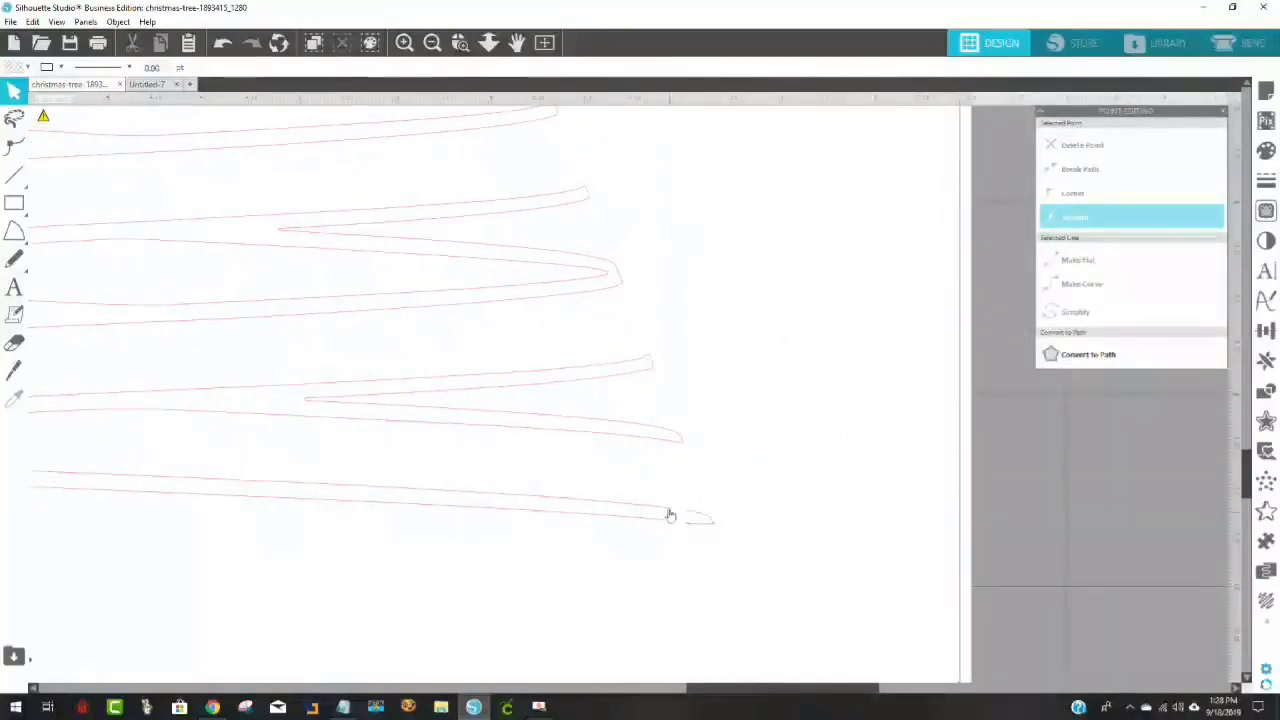
pyautogui.click(460, 42)
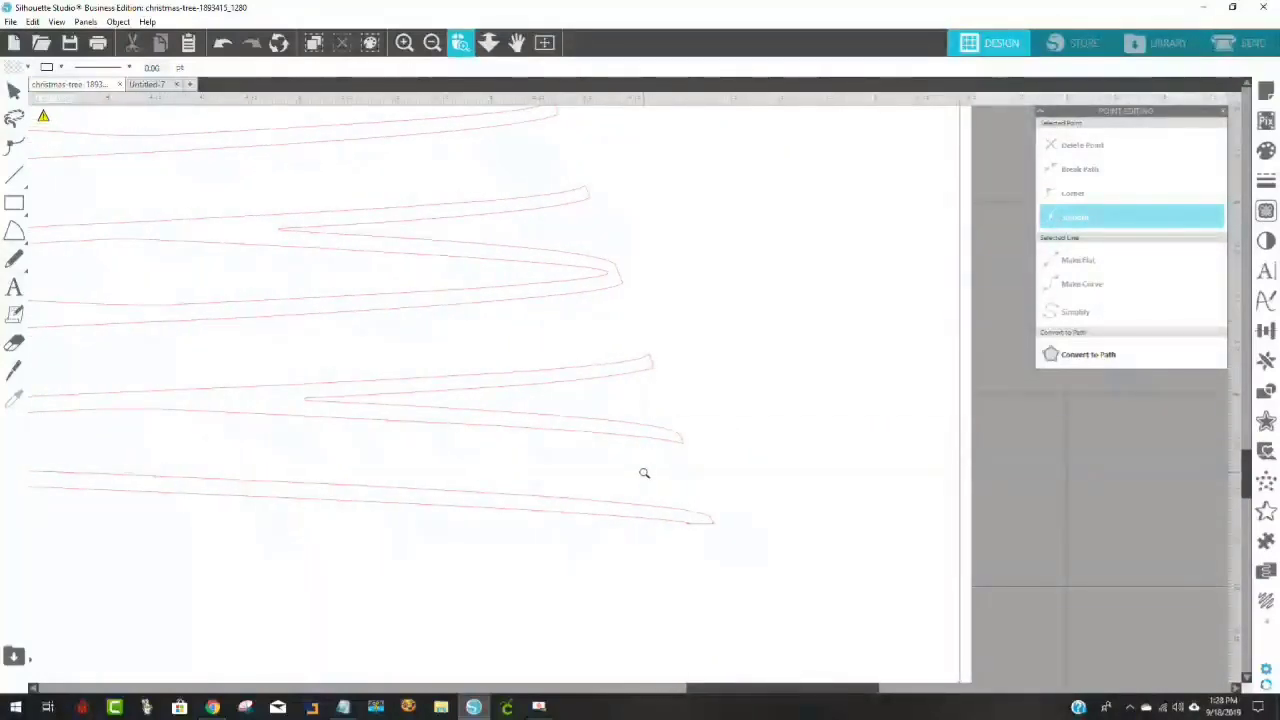
pyautogui.moveTo(643, 472); pyautogui.dragTo(747, 579)
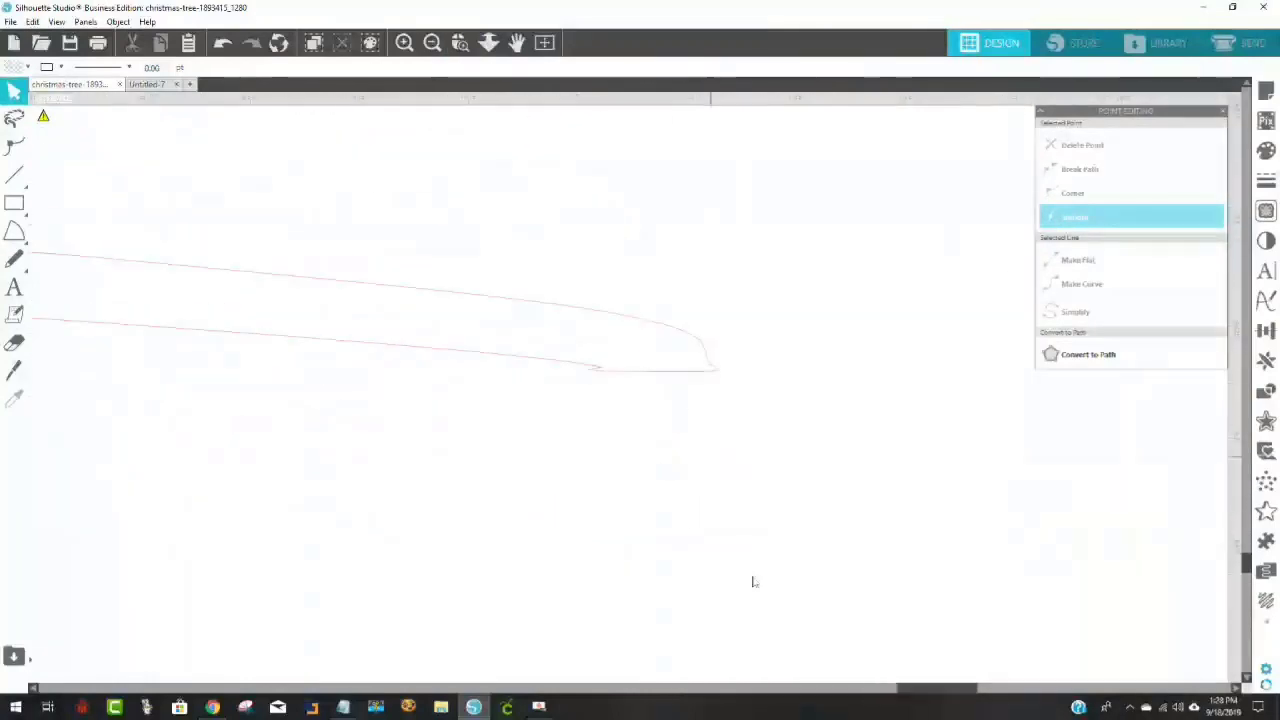
pyautogui.click(615, 377)
pyautogui.press('b')
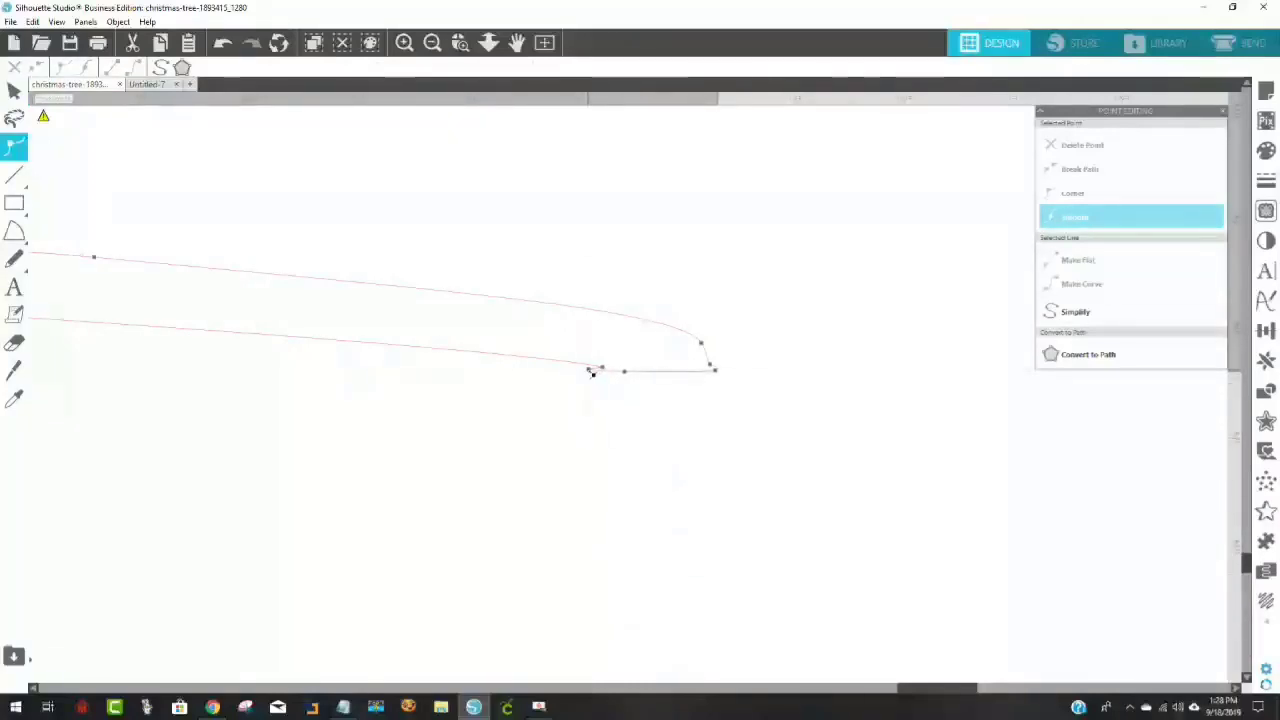
pyautogui.click(592, 370)
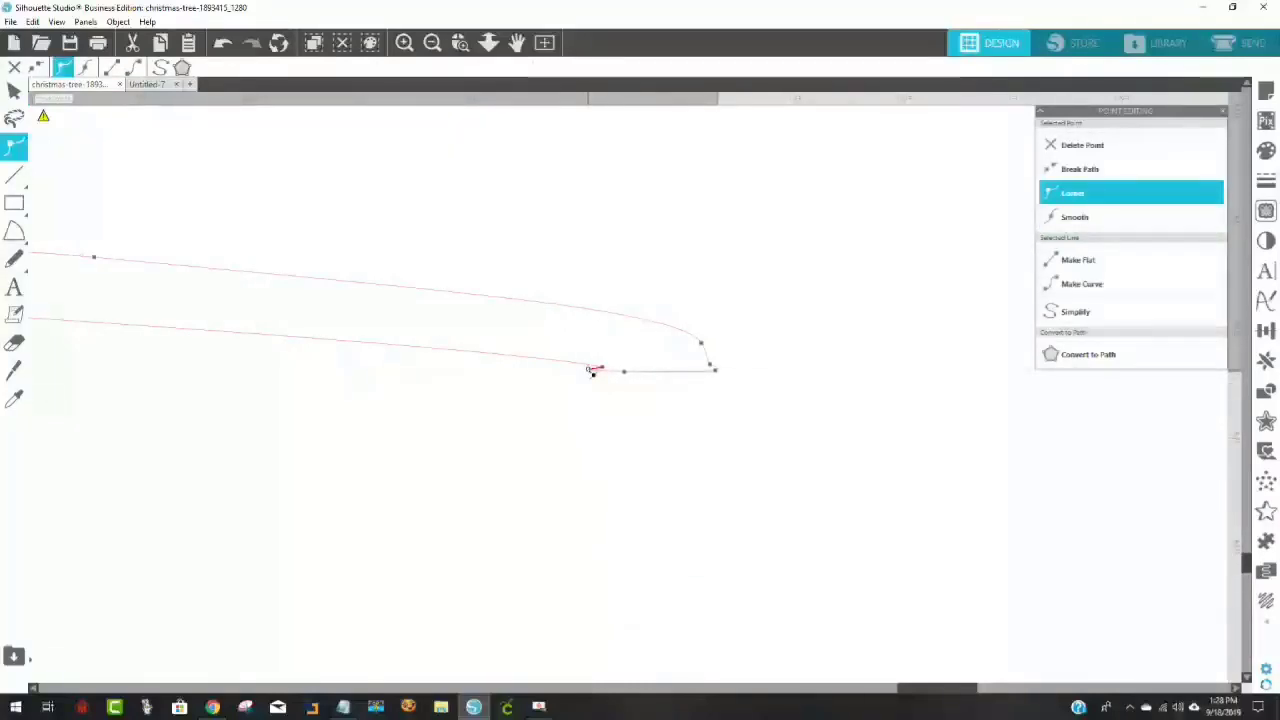
pyautogui.click(592, 371)
pyautogui.click(658, 393)
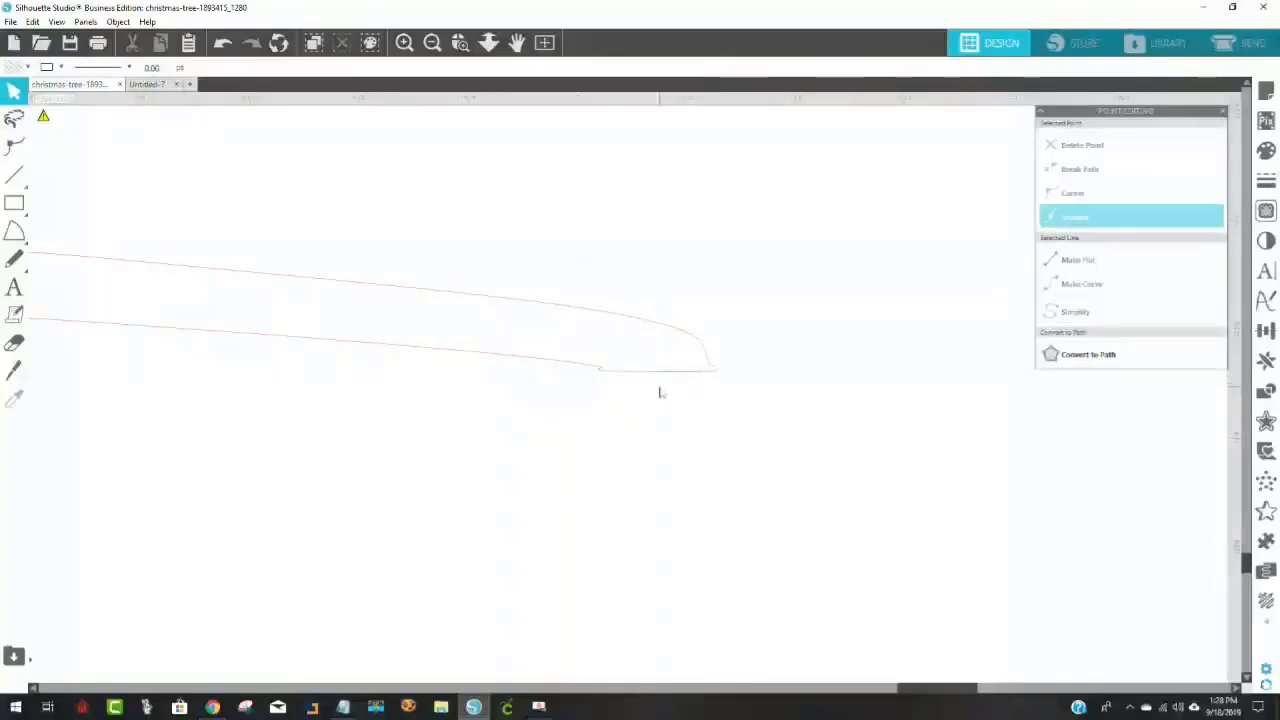
# Delete the remaining notch point on the underside of the lowest ribbon's tip to even out its edge
pyautogui.click(604, 370)
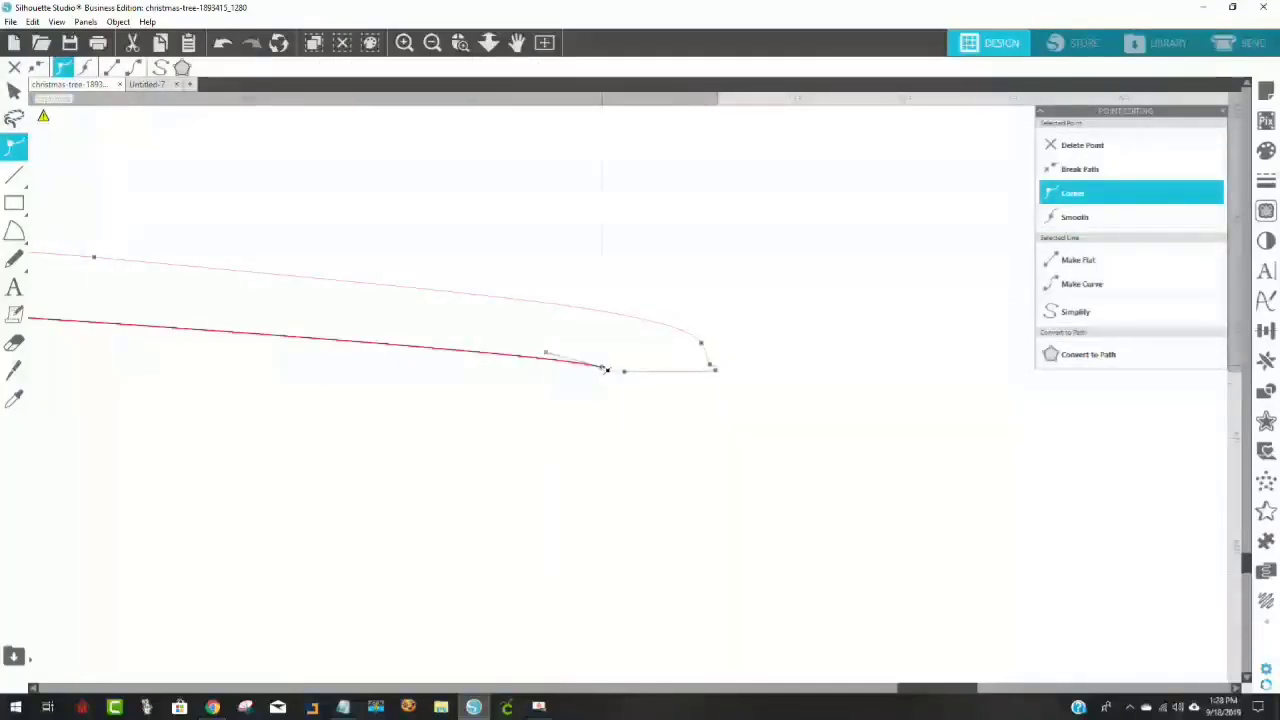
pyautogui.click(631, 394)
pyautogui.click(700, 394)
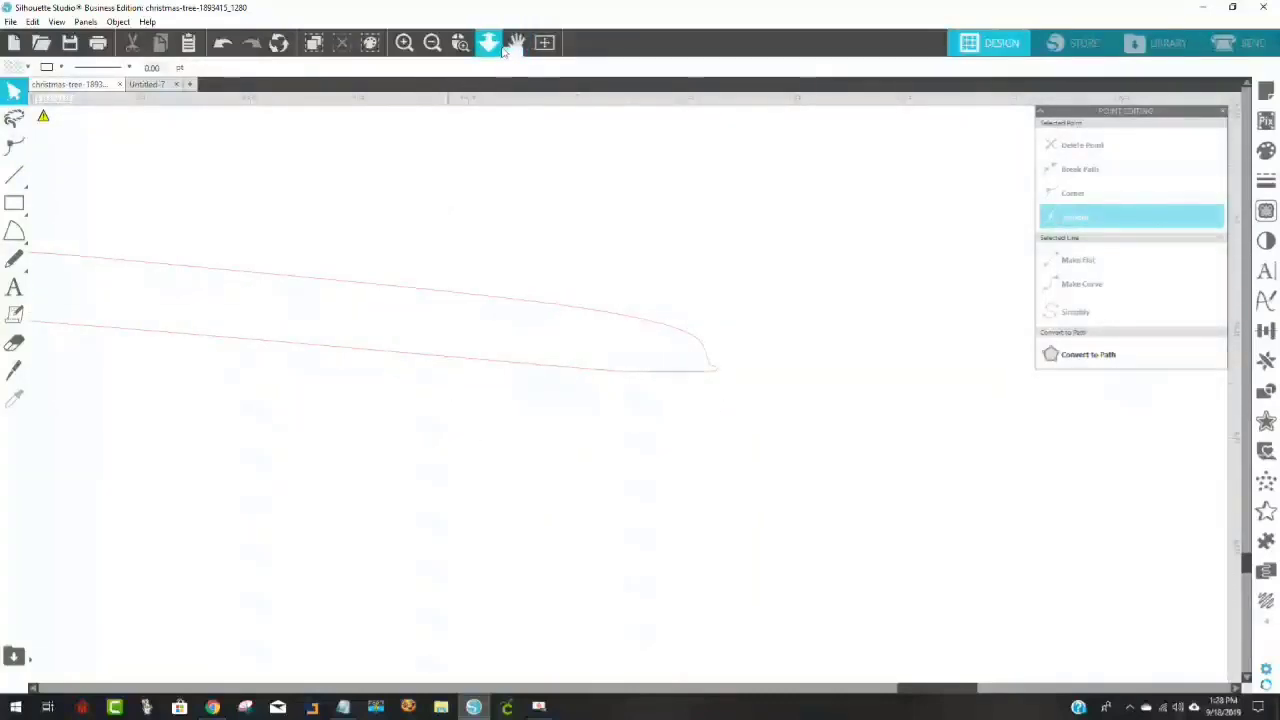
pyautogui.click(432, 43)
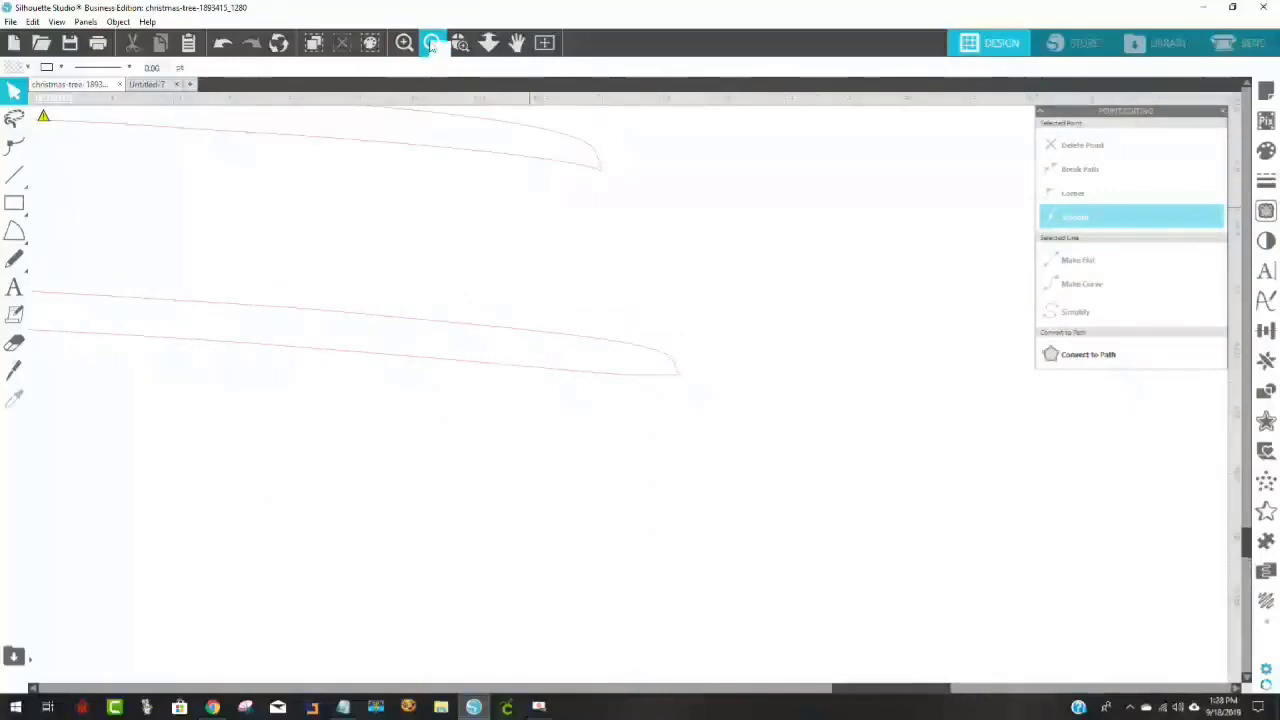
# Move the inverted tree image from beside the page onto the traced outline
pyautogui.click(432, 43)
pyautogui.click(432, 43)
pyautogui.click(432, 43)
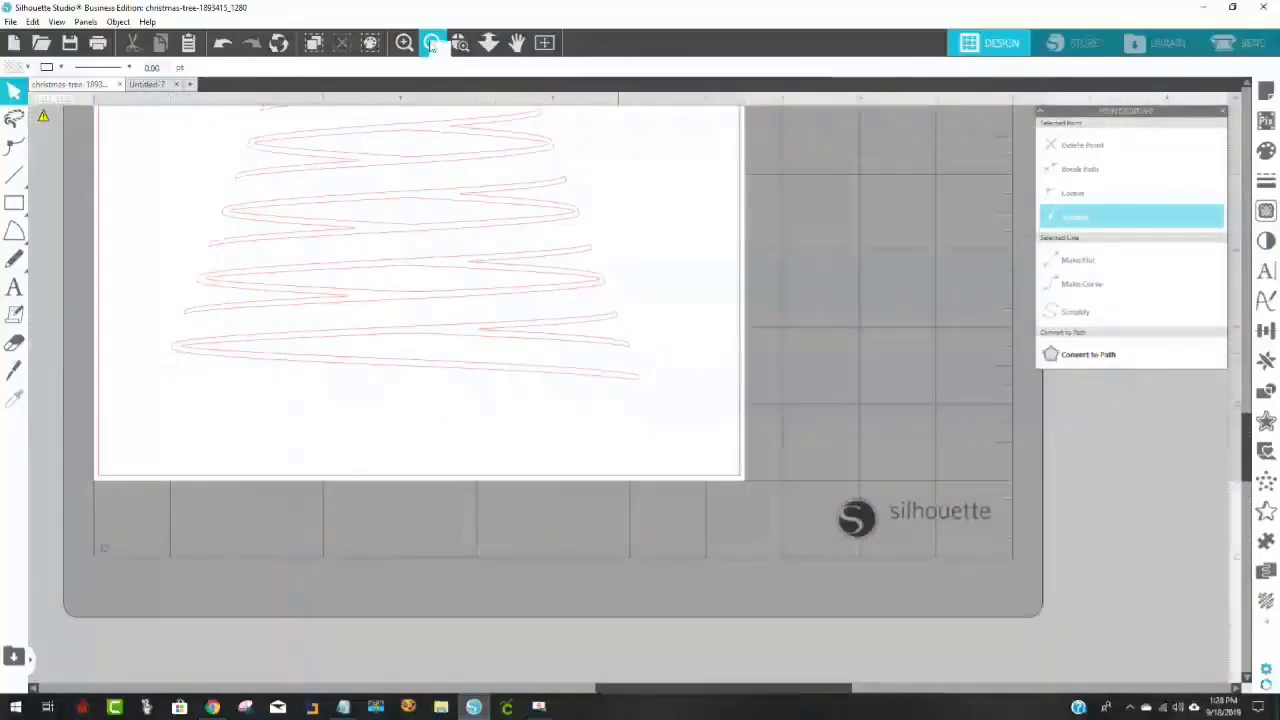
pyautogui.click(432, 43)
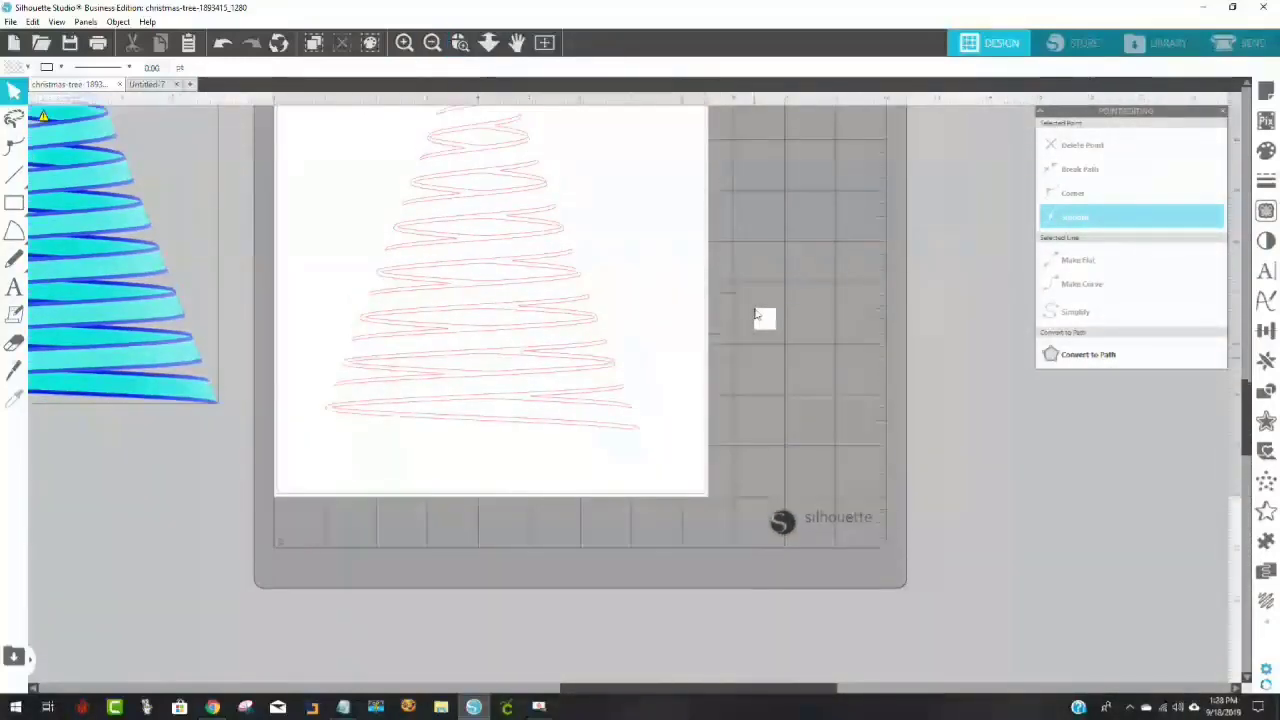
pyautogui.scroll(3, 757, 315)
pyautogui.scroll(2, 757, 315)
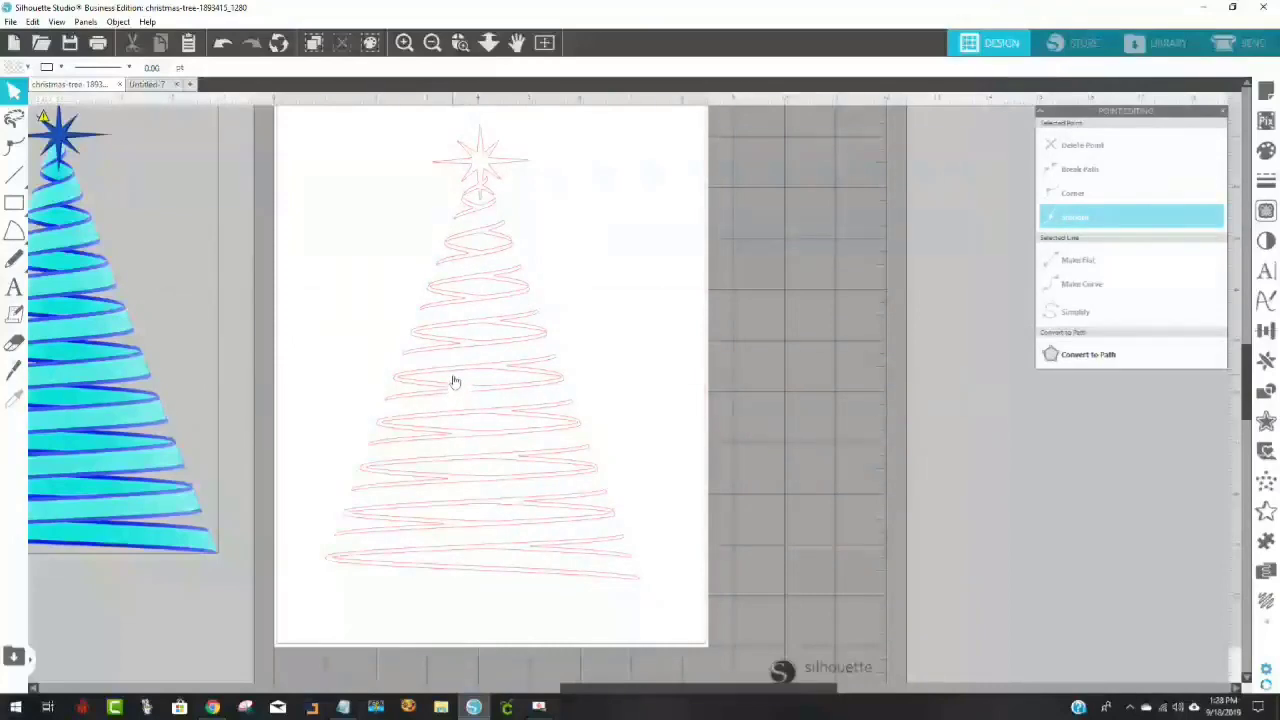
pyautogui.click(137, 392)
pyautogui.moveTo(137, 392); pyautogui.dragTo(531, 410)
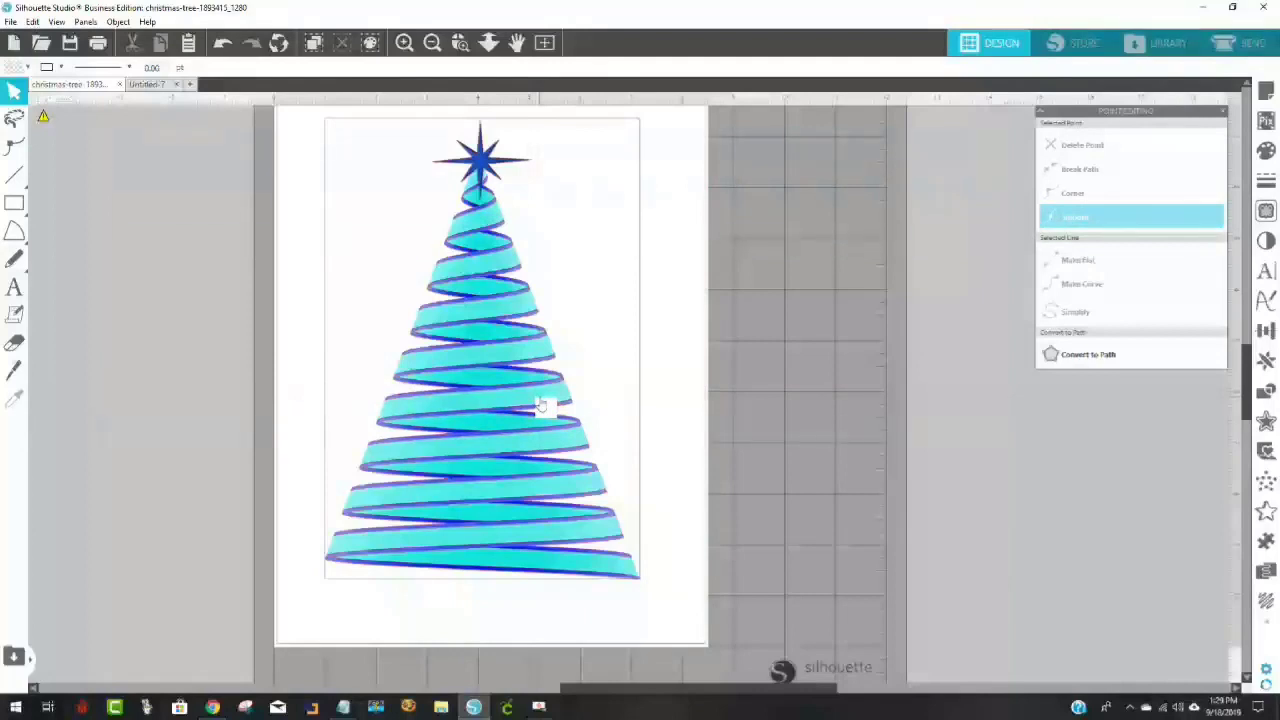
# Nudge the inverted tree image vertically until it lines up with the traced outline beneath it
pyautogui.scroll(-2, 540, 405)
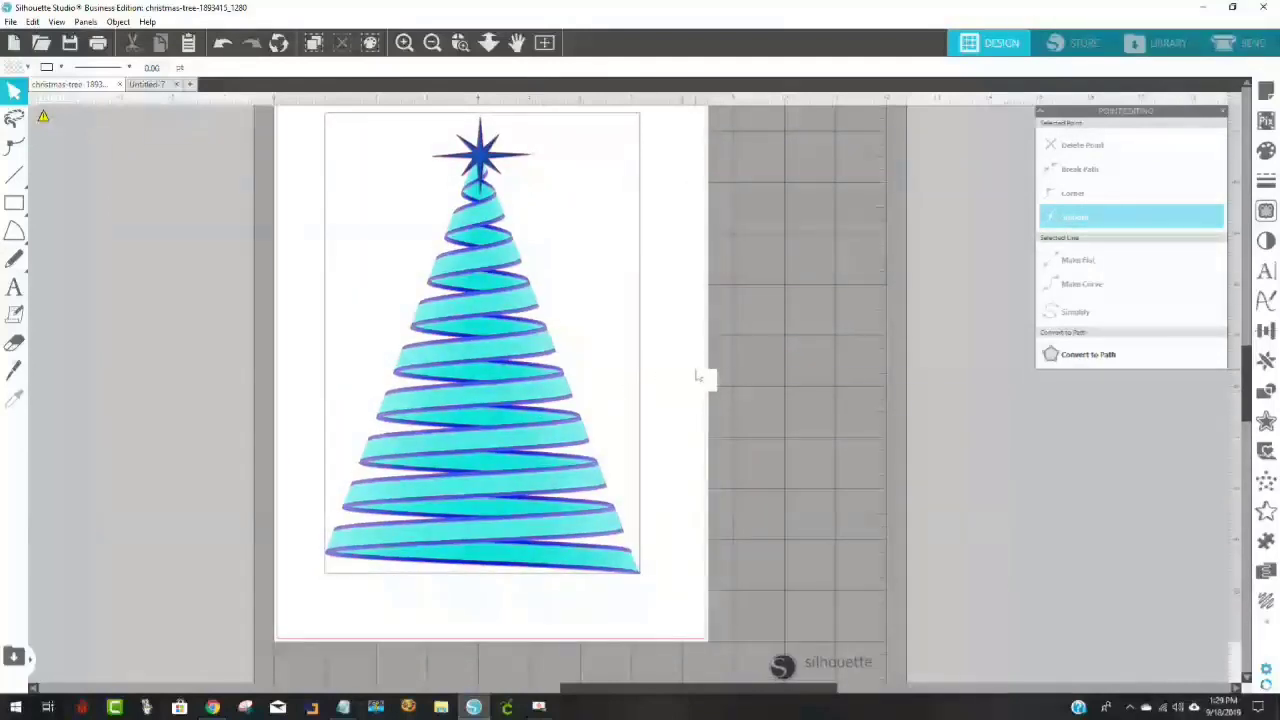
pyautogui.click(566, 388)
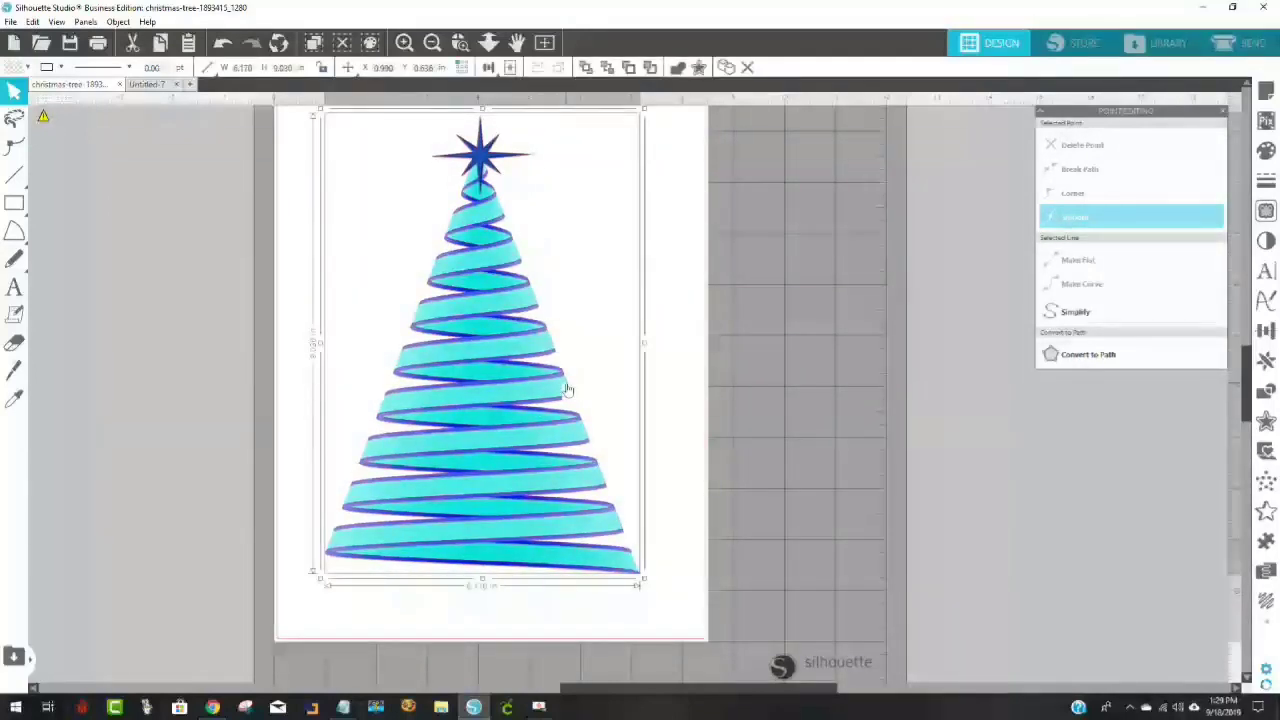
pyautogui.press('Down')
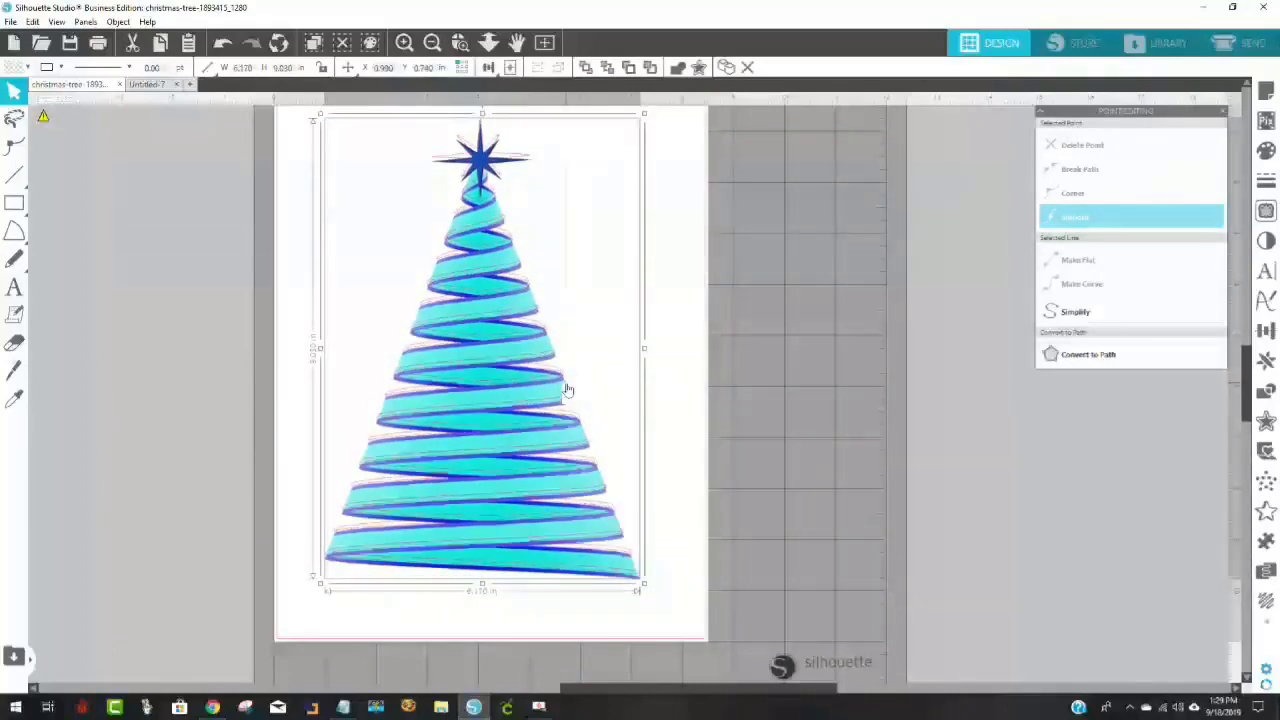
pyautogui.press('Down')
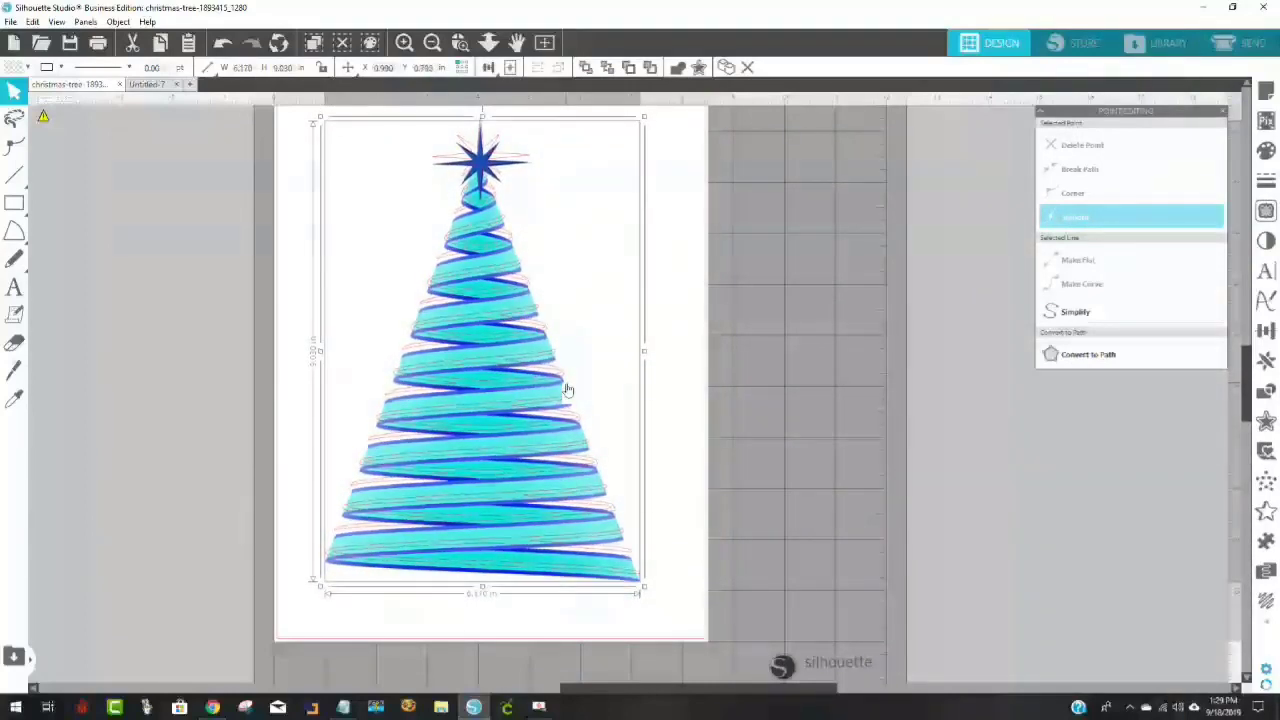
pyautogui.press('Up')
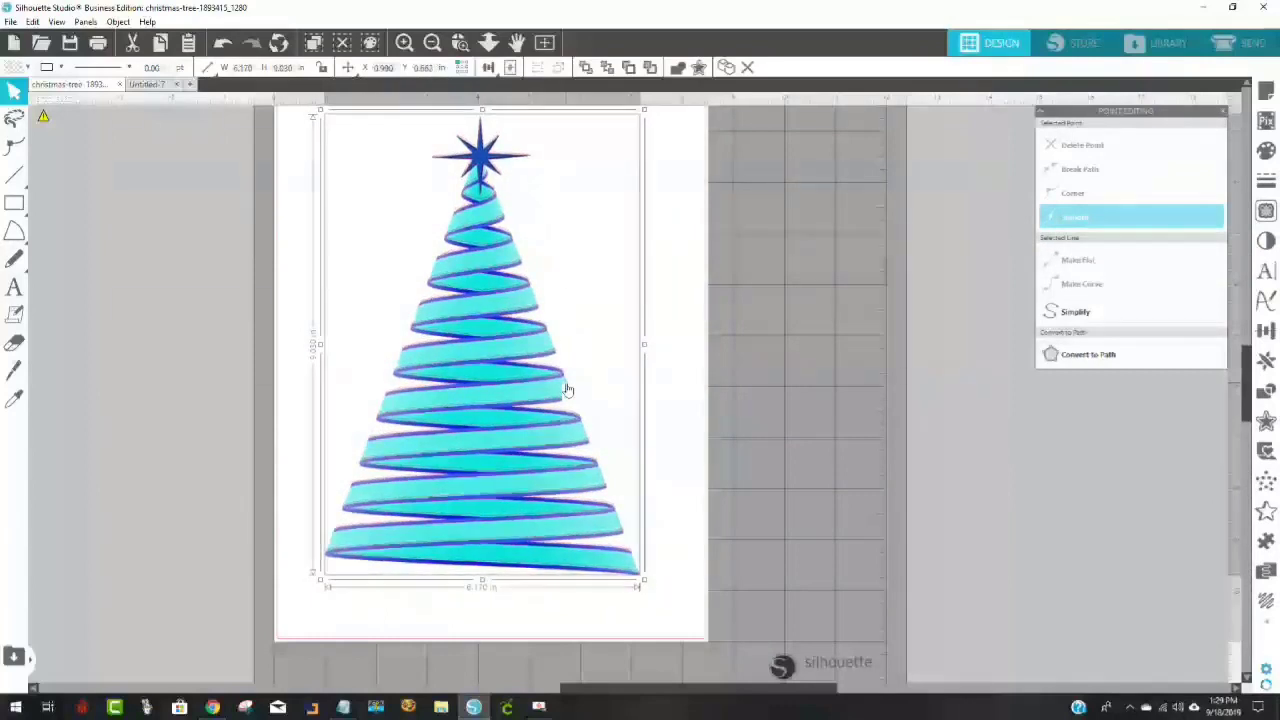
pyautogui.press('Up')
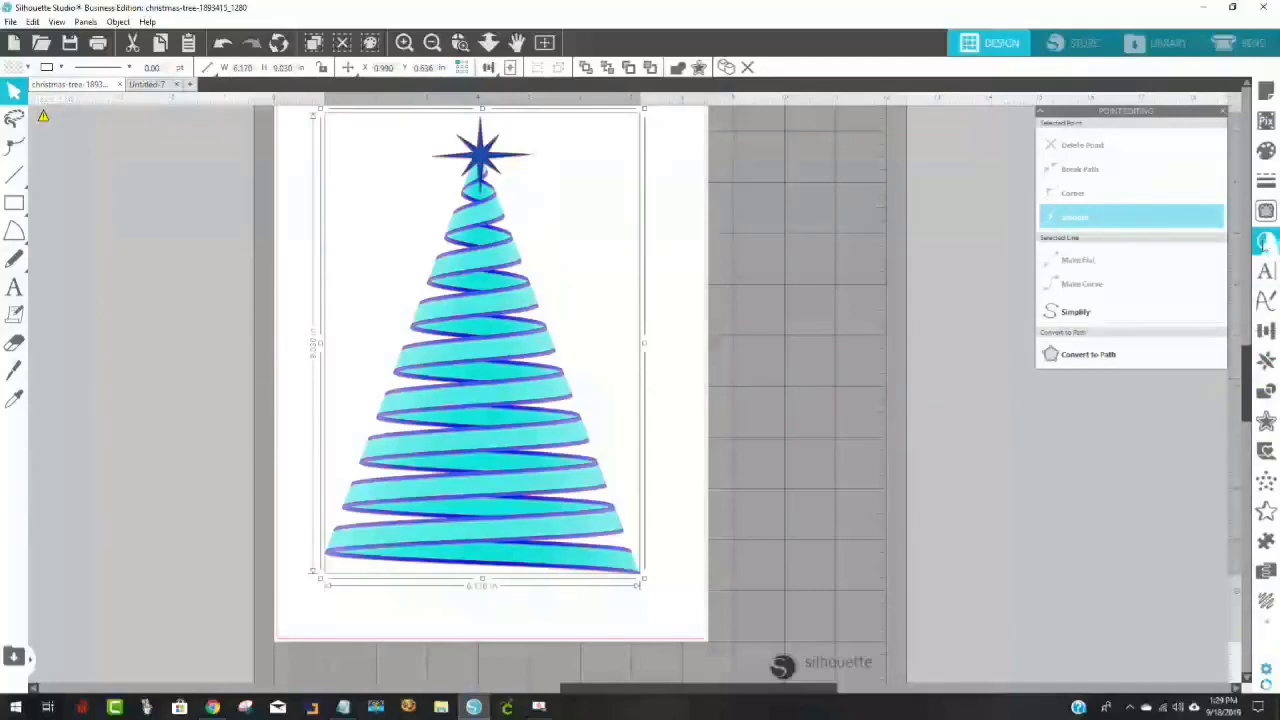
# Restore the tree image's original red and gold colours by setting its inversion to 0
pyautogui.click(1265, 242)
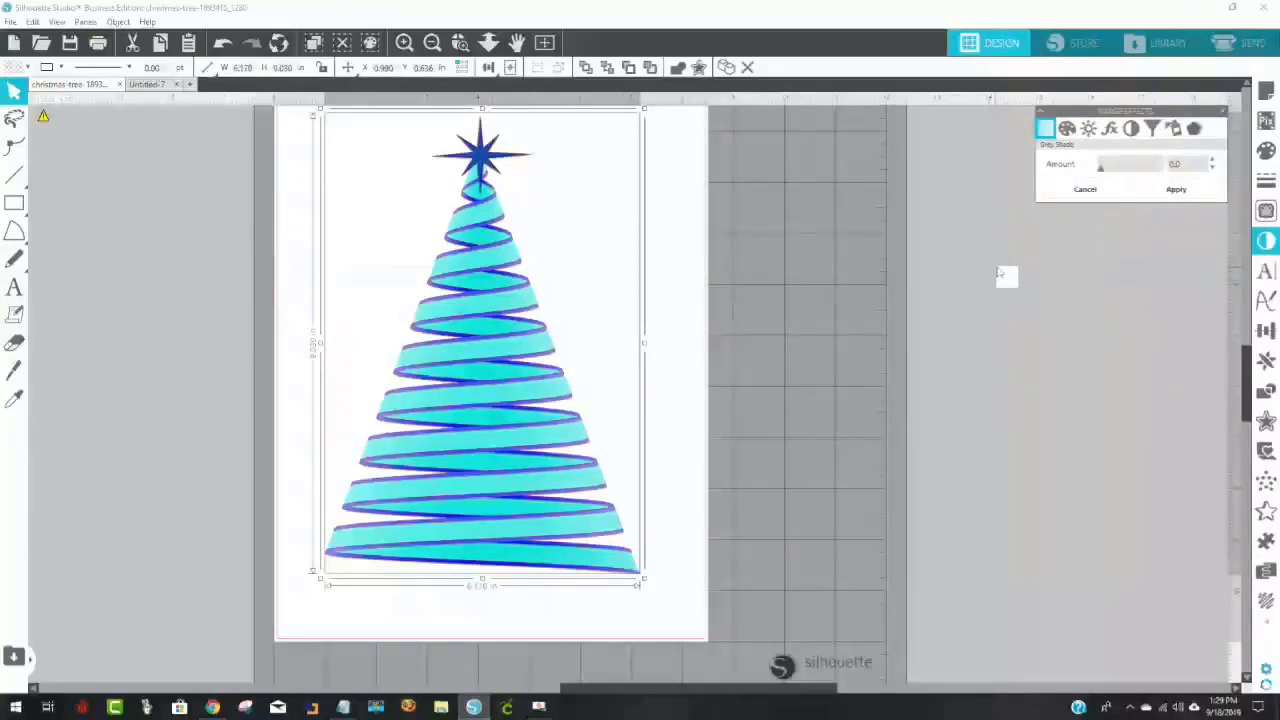
pyautogui.click(1130, 134)
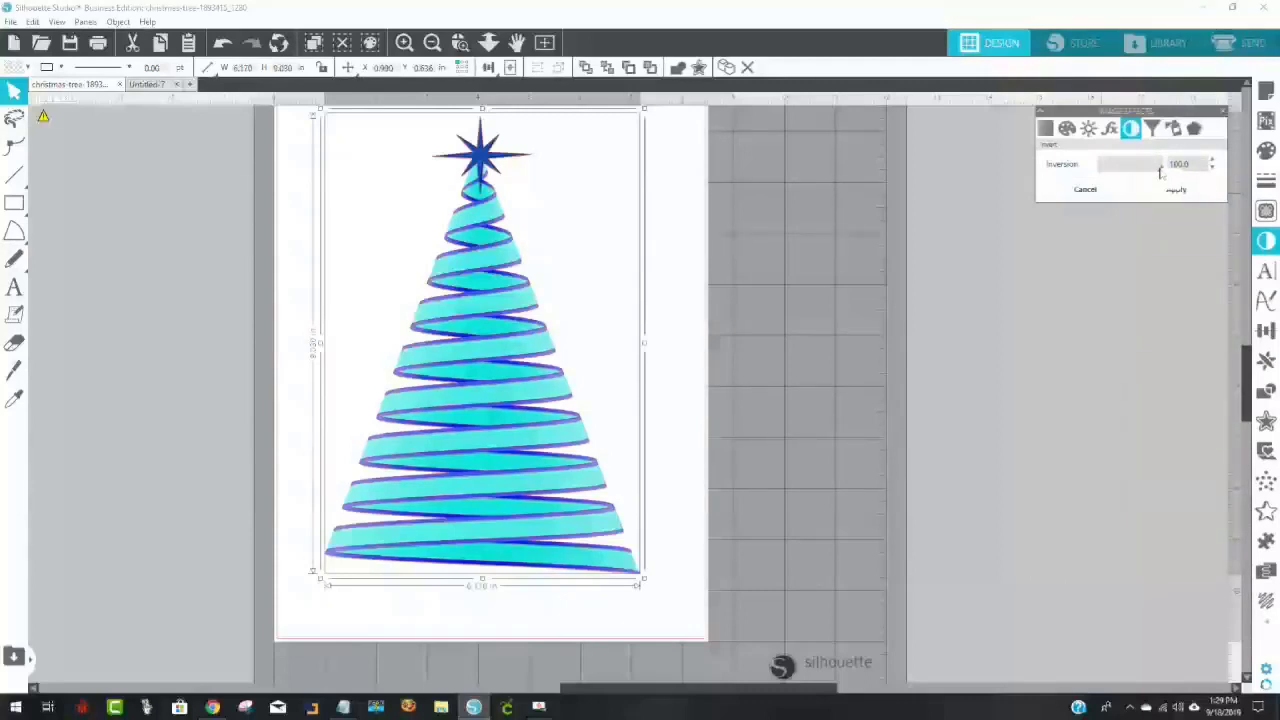
pyautogui.moveTo(1160, 172); pyautogui.dragTo(1076, 176)
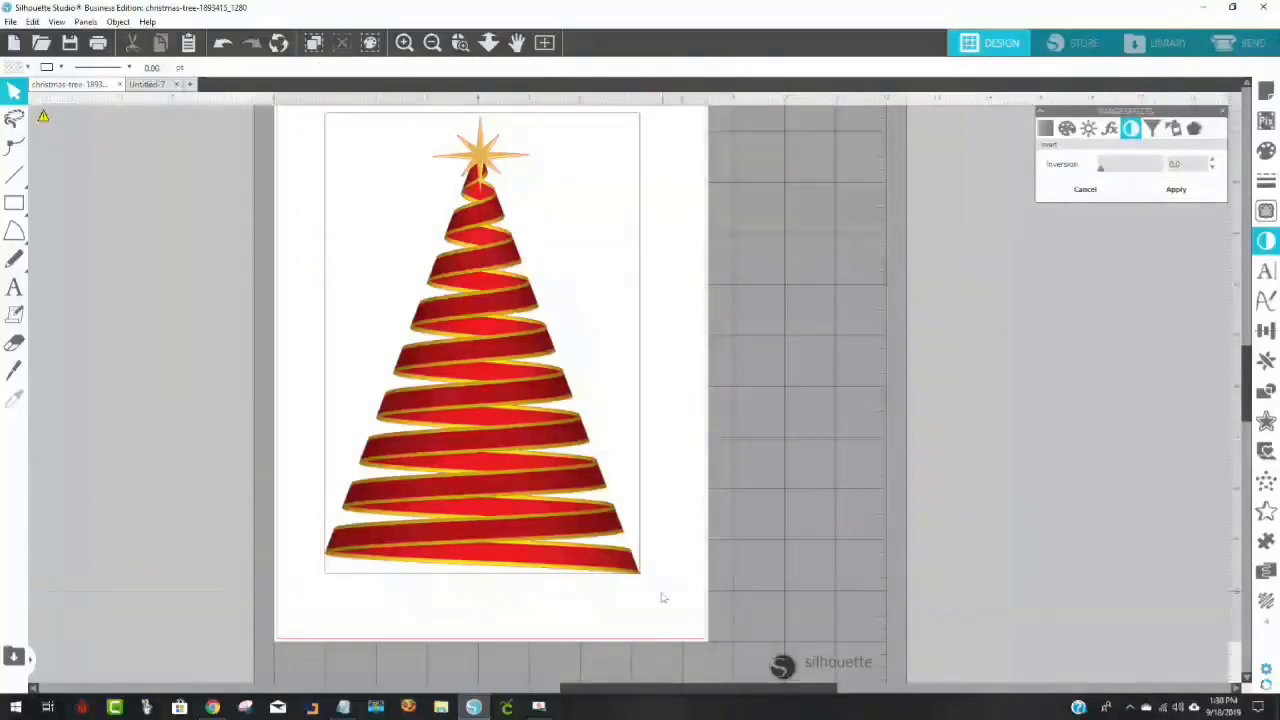
# Move the recoloured tree image off the page so the traced outline is uncovered
pyautogui.moveTo(661, 590); pyautogui.dragTo(288, 98)
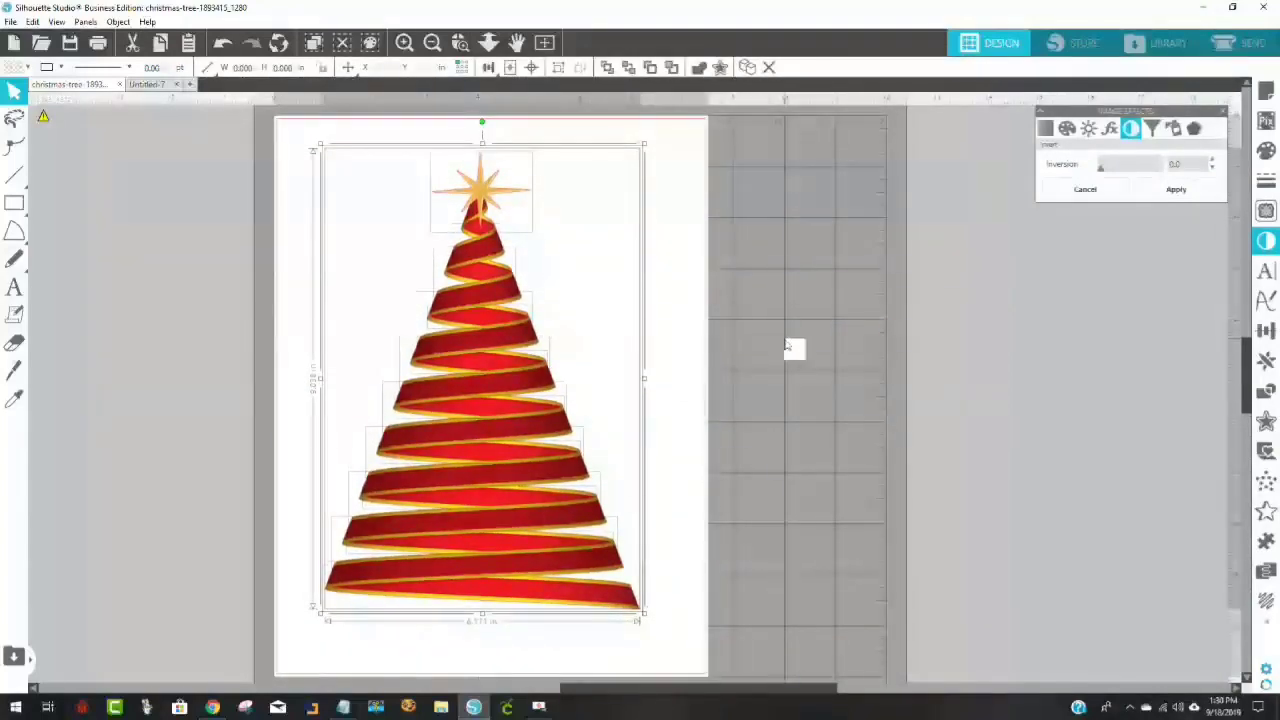
pyautogui.hotkey('ctrl', 'g')
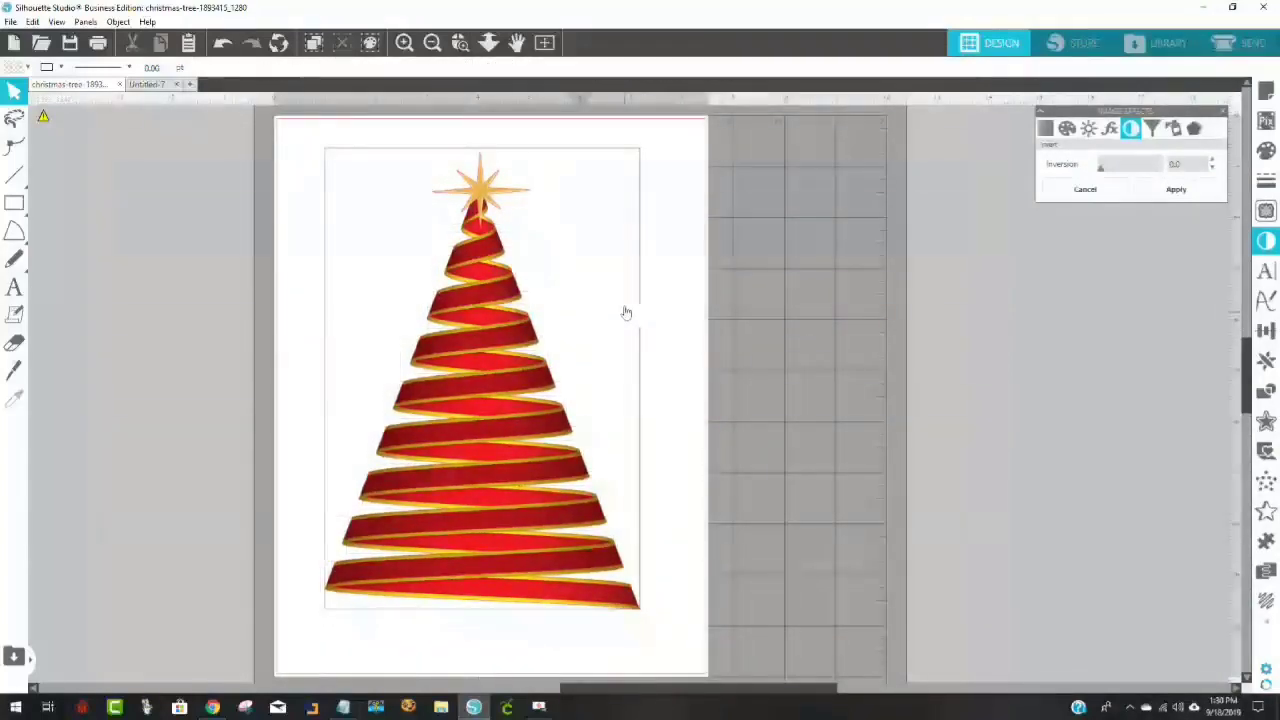
pyautogui.moveTo(499, 292); pyautogui.dragTo(930, 309)
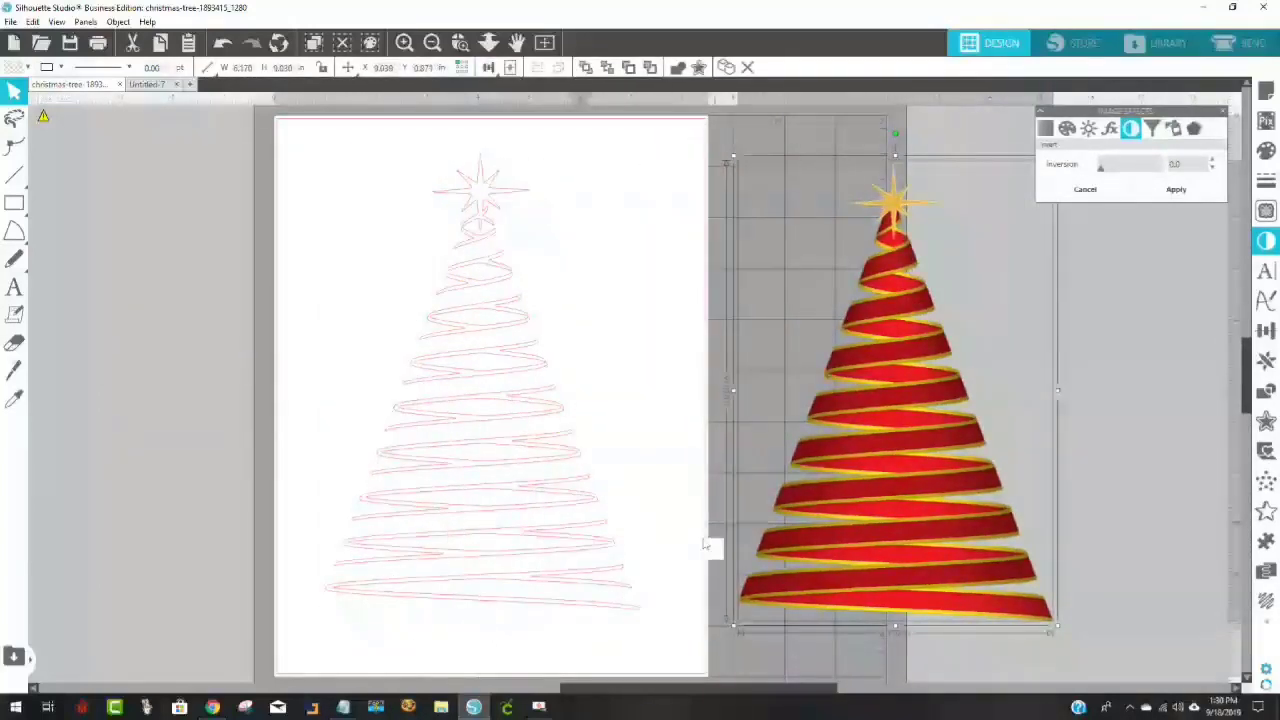
# Combine all the separate traced tree and star pieces into one compound path
pyautogui.click(459, 459)
pyautogui.hotkey('ctrl', 'a')
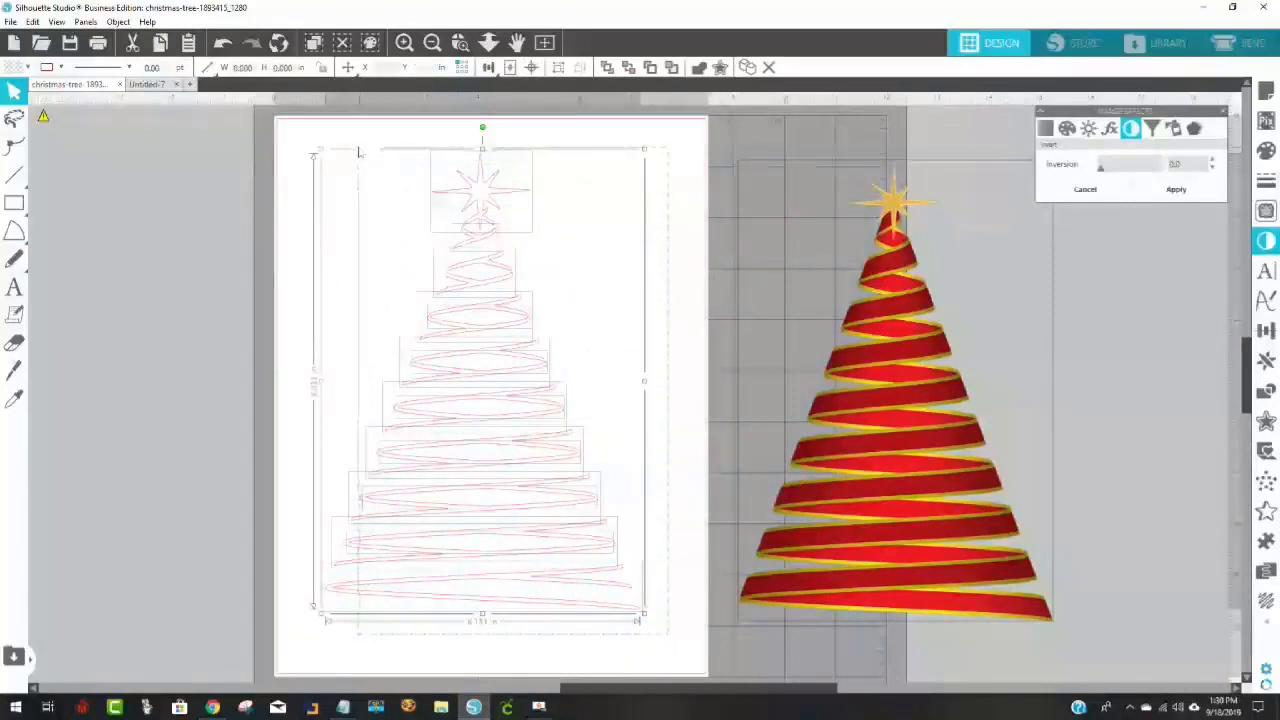
pyautogui.rightClick(510, 234)
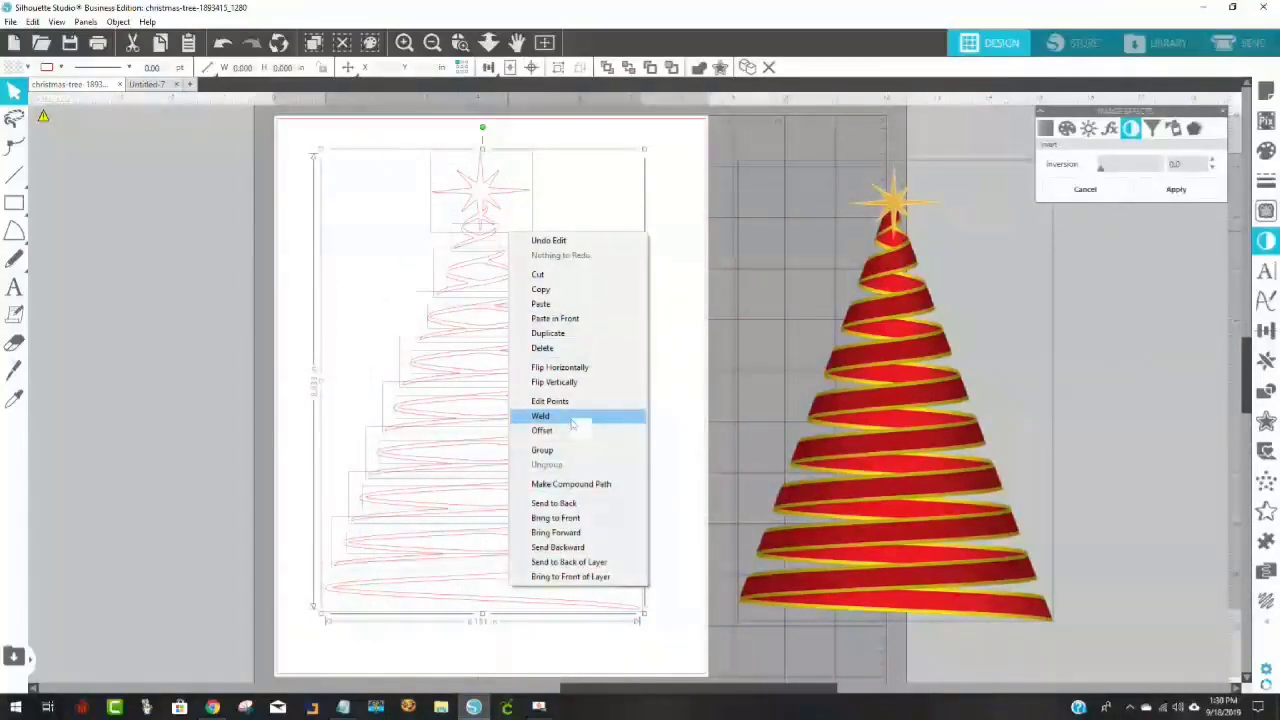
pyautogui.click(586, 484)
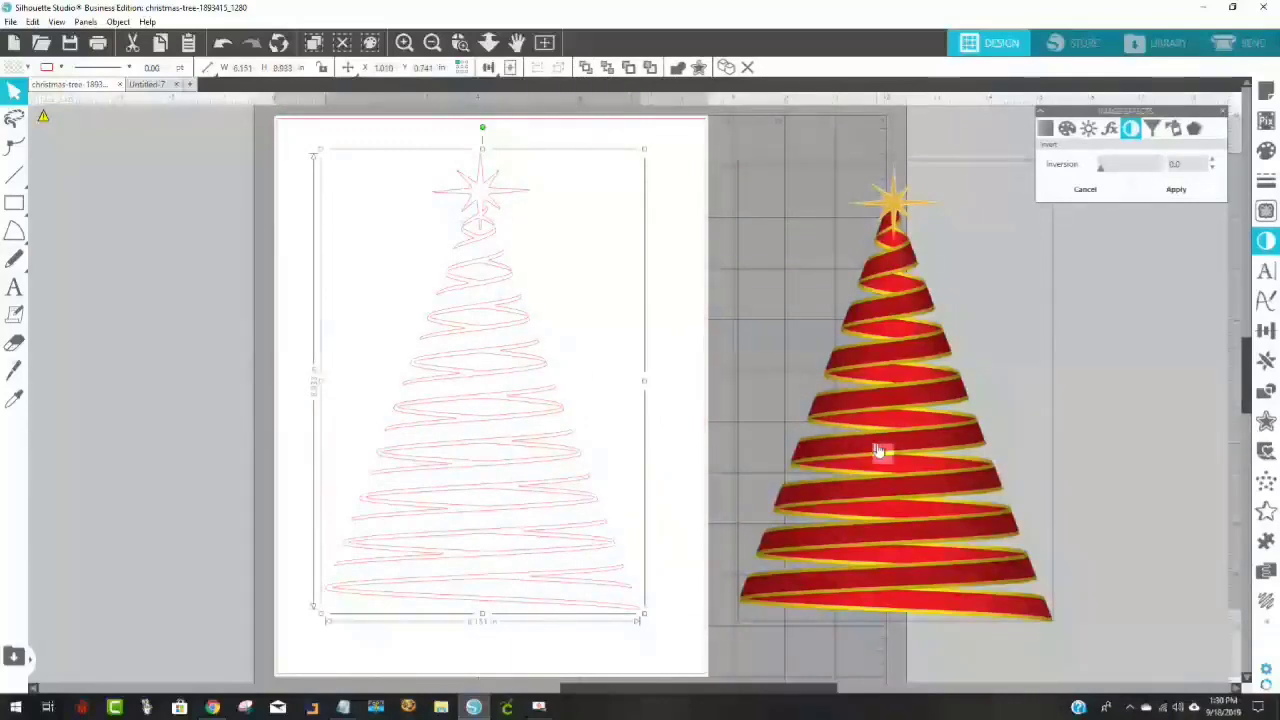
# Move the tree image farther from the page and shift the compound tree outline slightly toward it
pyautogui.moveTo(886, 449); pyautogui.dragTo(970, 445)
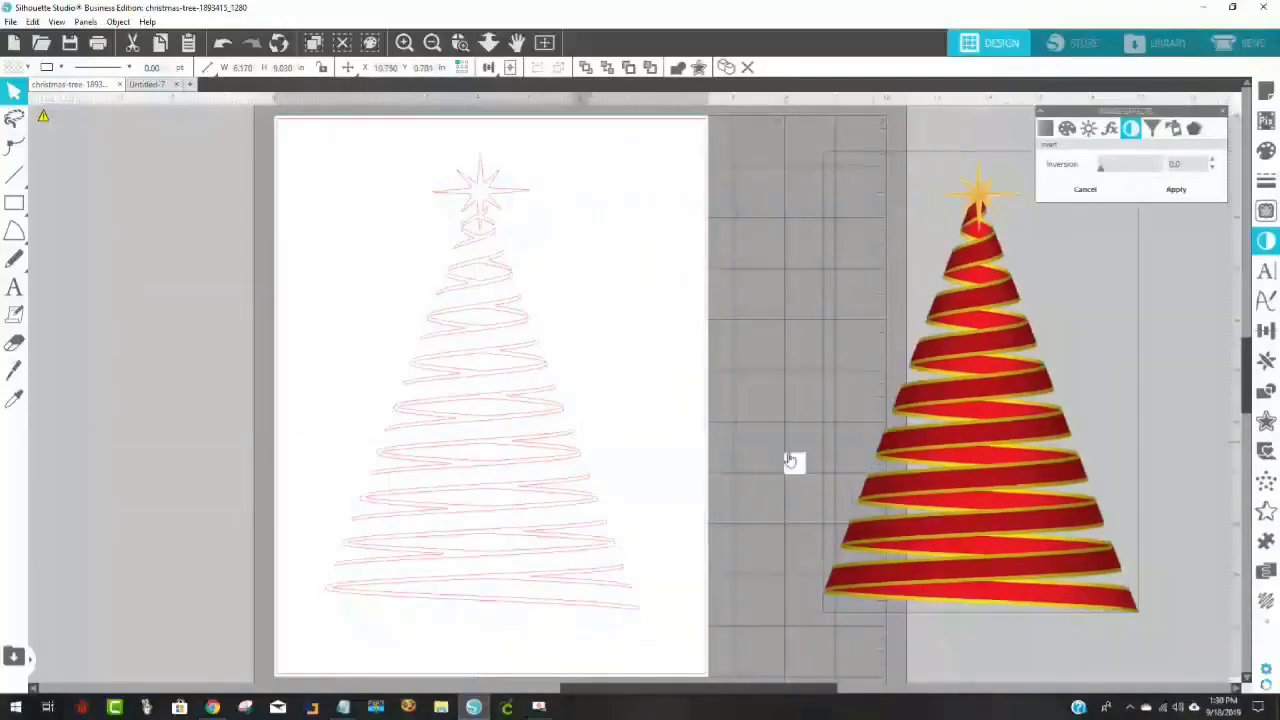
pyautogui.moveTo(489, 403); pyautogui.dragTo(494, 400)
pyautogui.click(515, 382)
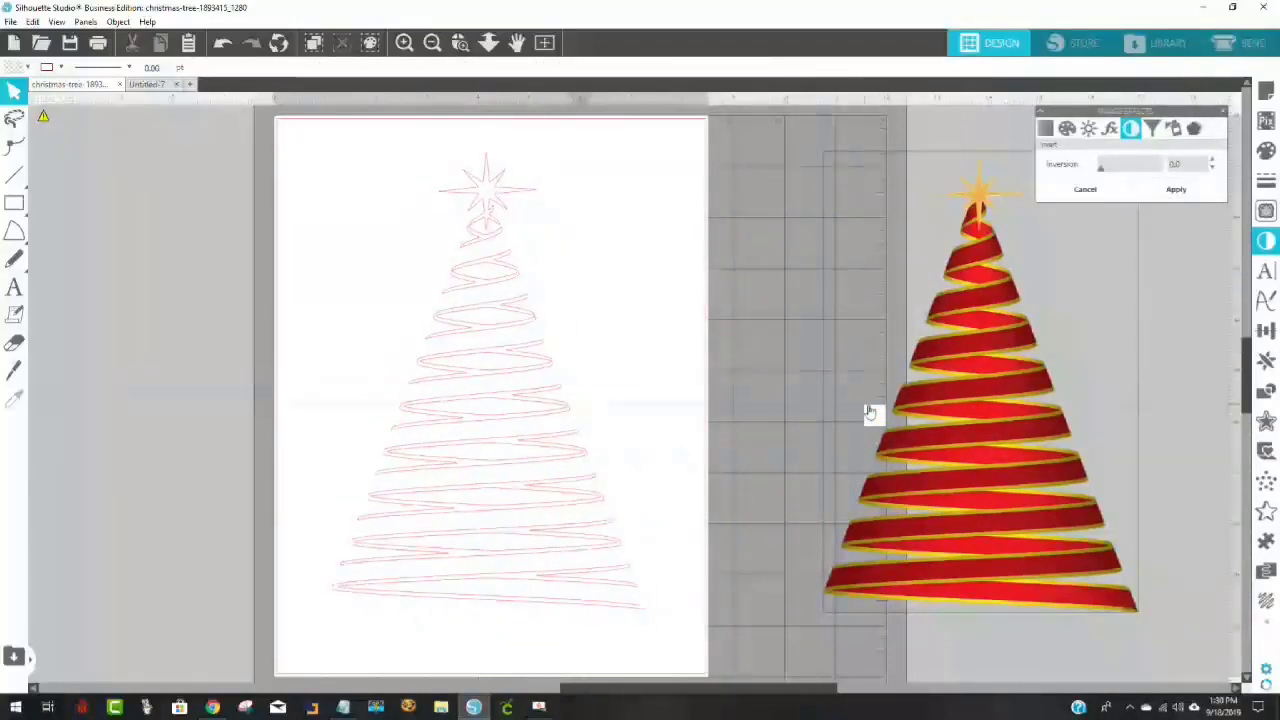
# Place the tree image back over the compound outline and centre the two on each other
pyautogui.moveTo(940, 410); pyautogui.dragTo(448, 406)
pyautogui.click(306, 364)
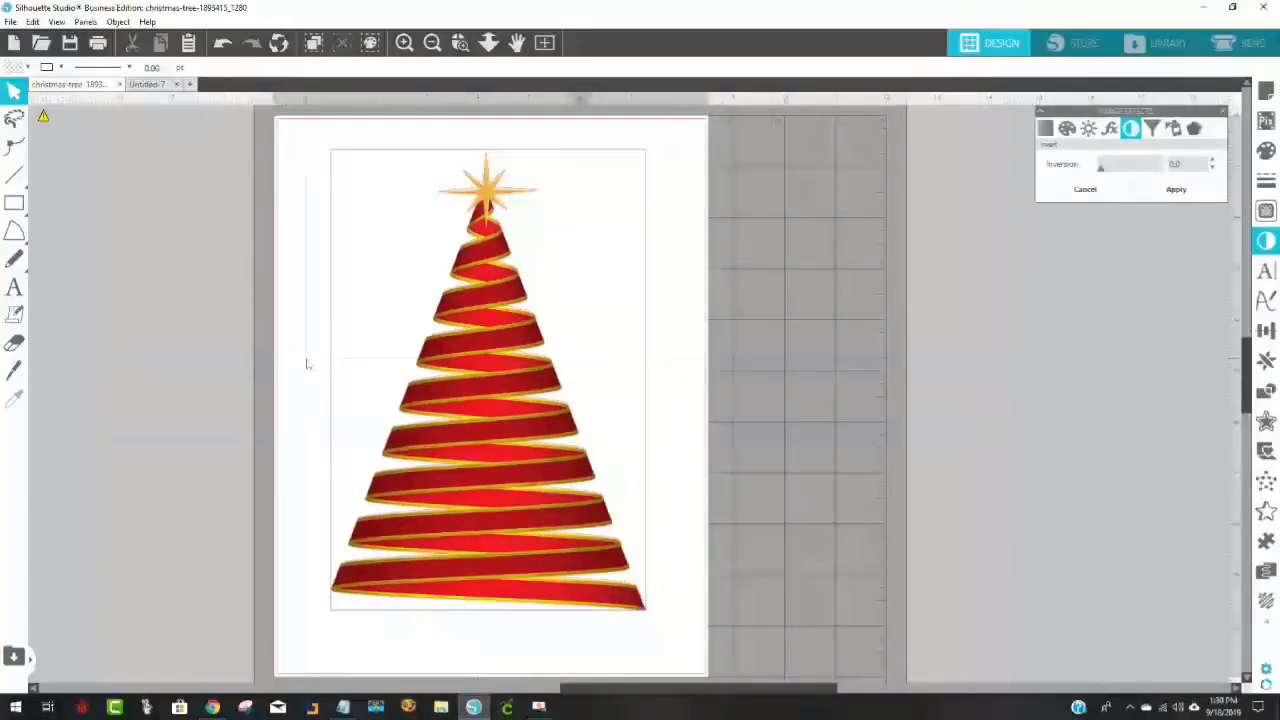
pyautogui.click(460, 262)
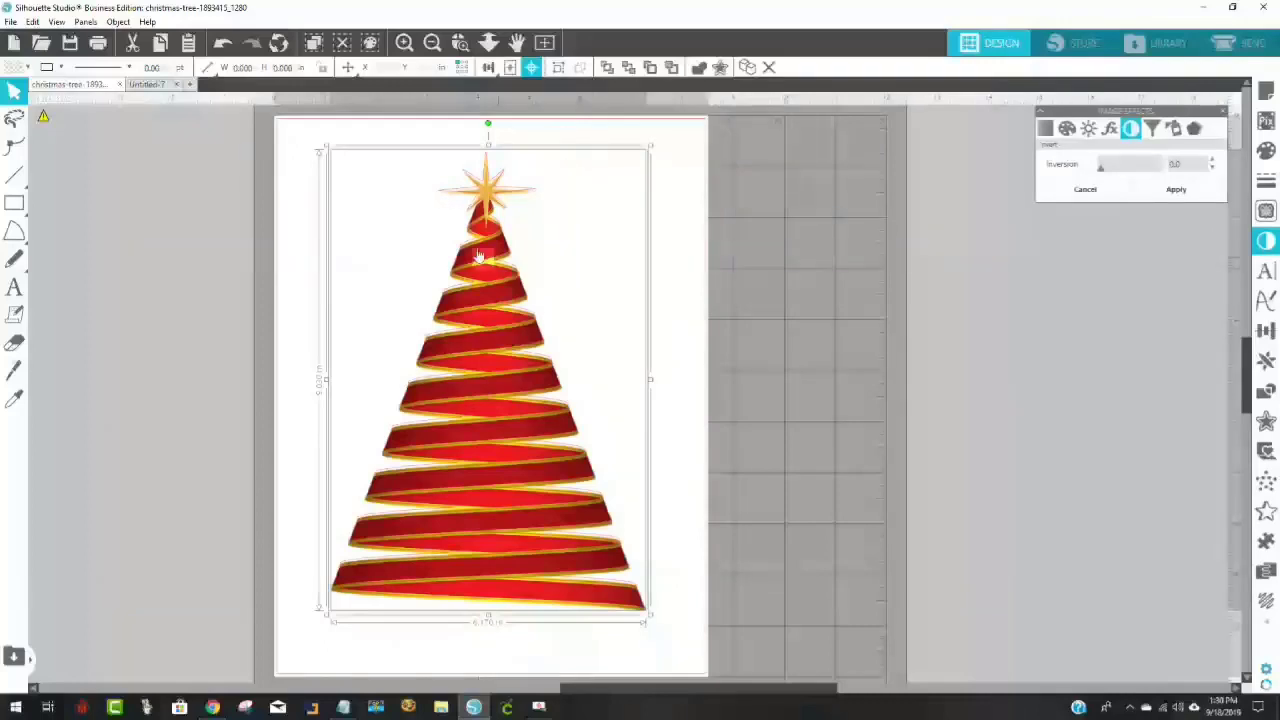
# Check the outline's alignment on the upper ribbons and shift the tree image up slightly to match it
pyautogui.click(459, 43)
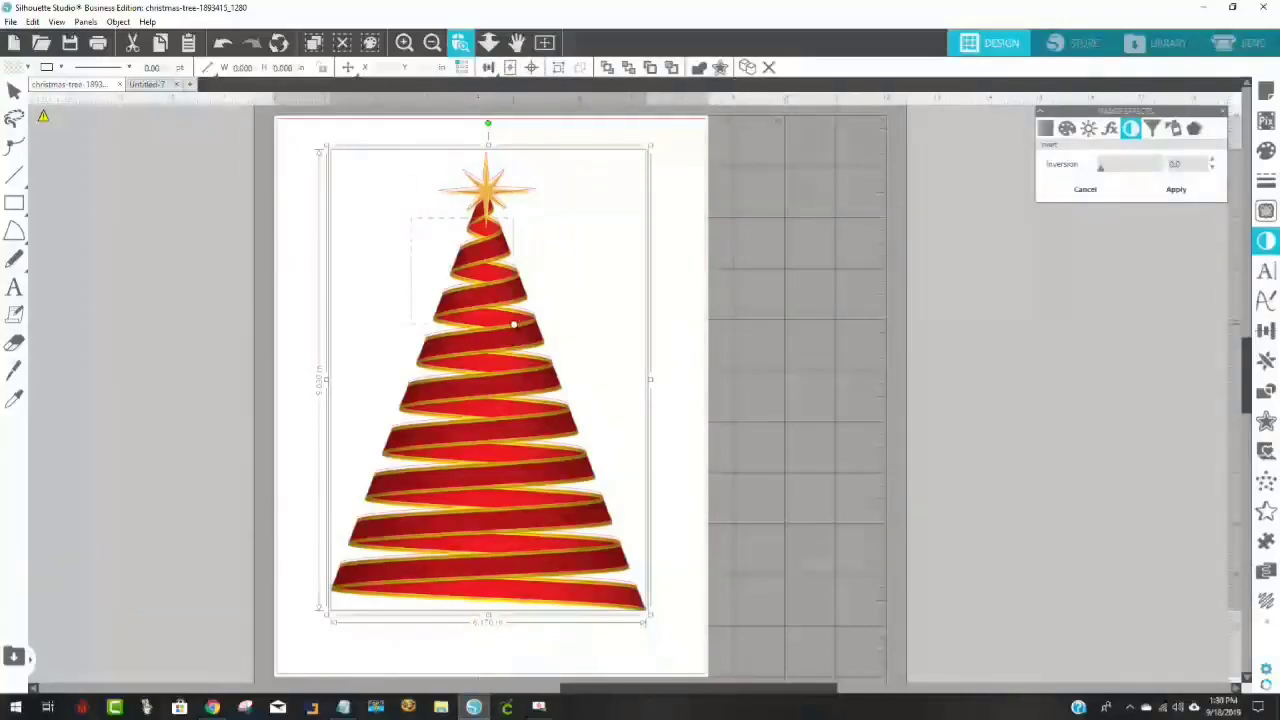
pyautogui.moveTo(513, 325); pyautogui.dragTo(514, 326)
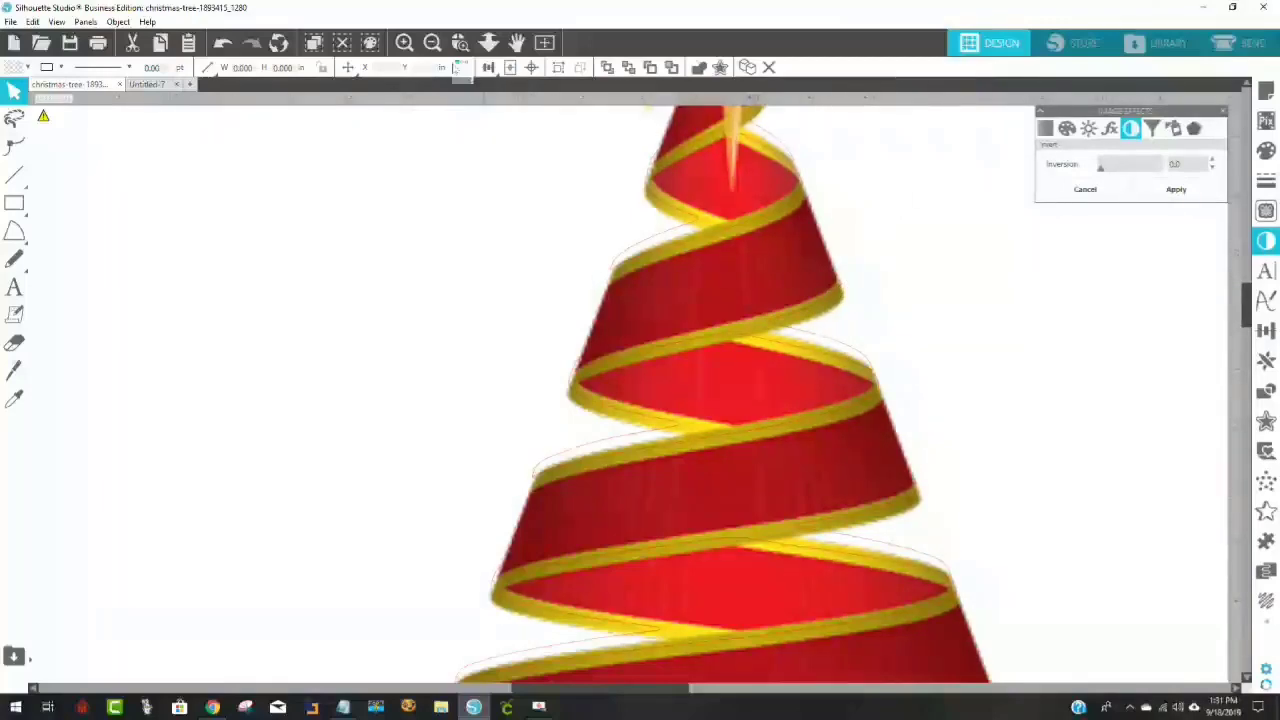
pyautogui.click(432, 43)
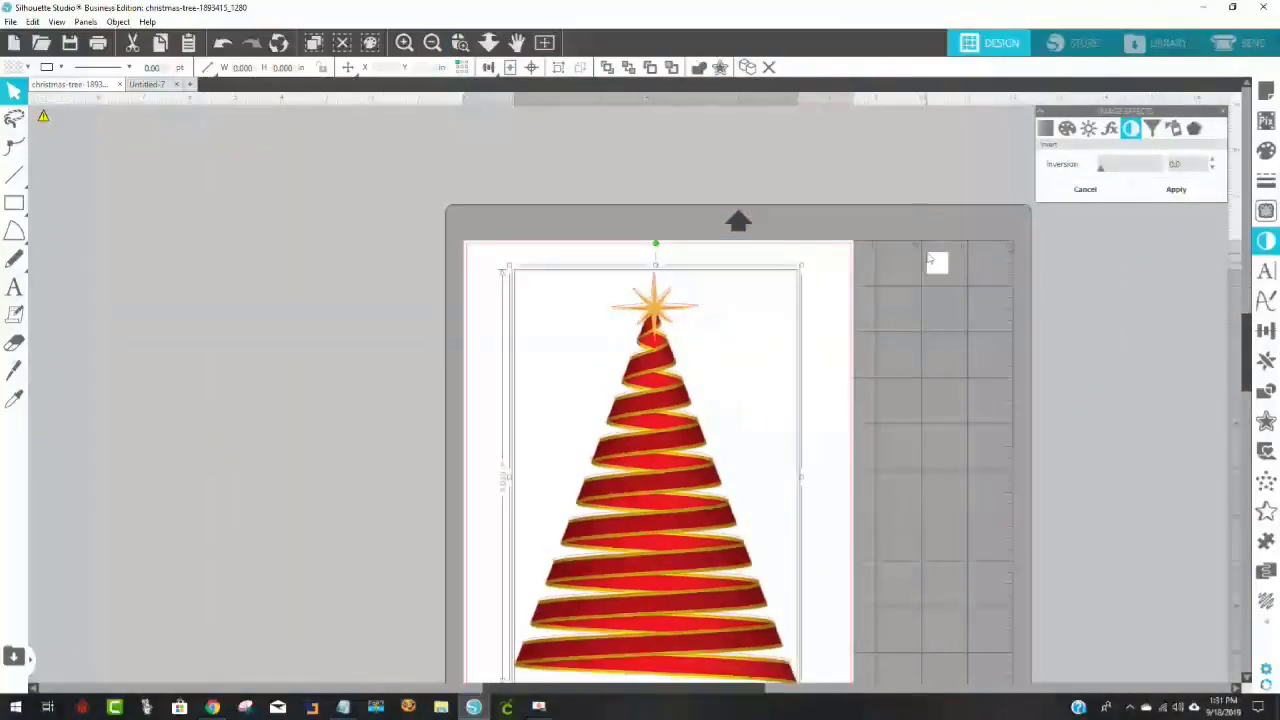
pyautogui.click(652, 314)
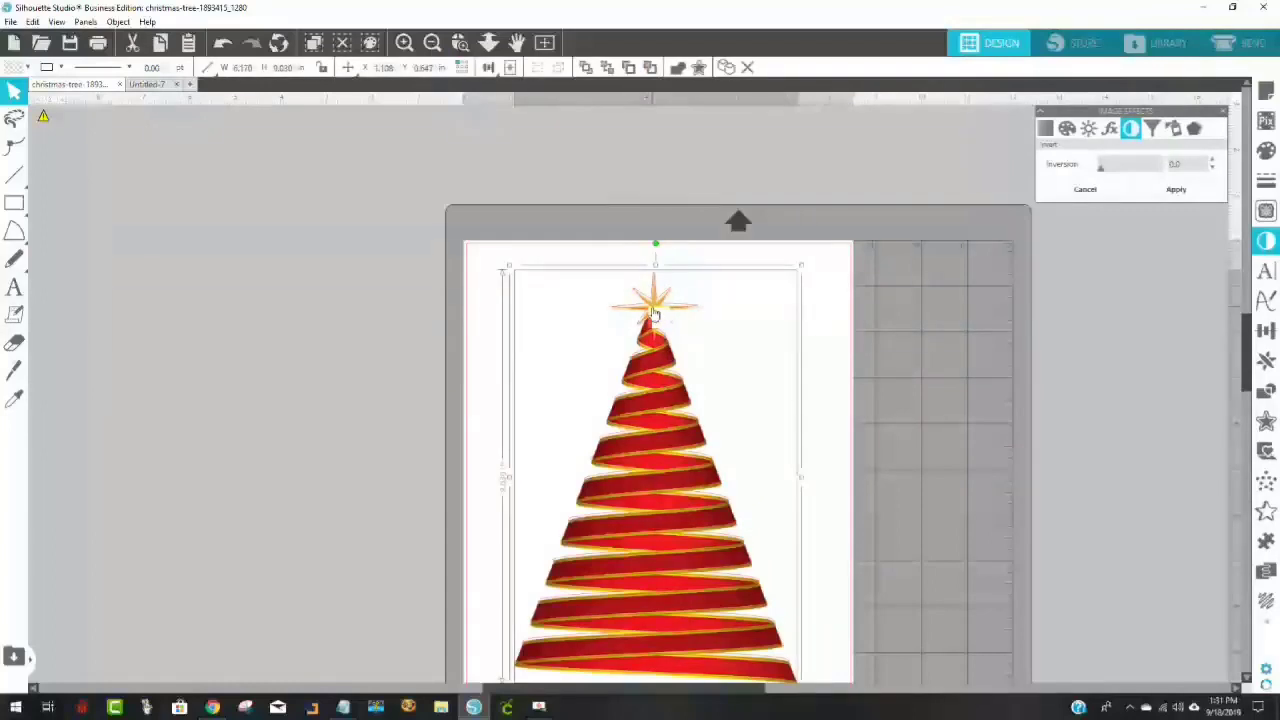
pyautogui.moveTo(652, 316); pyautogui.dragTo(653, 315)
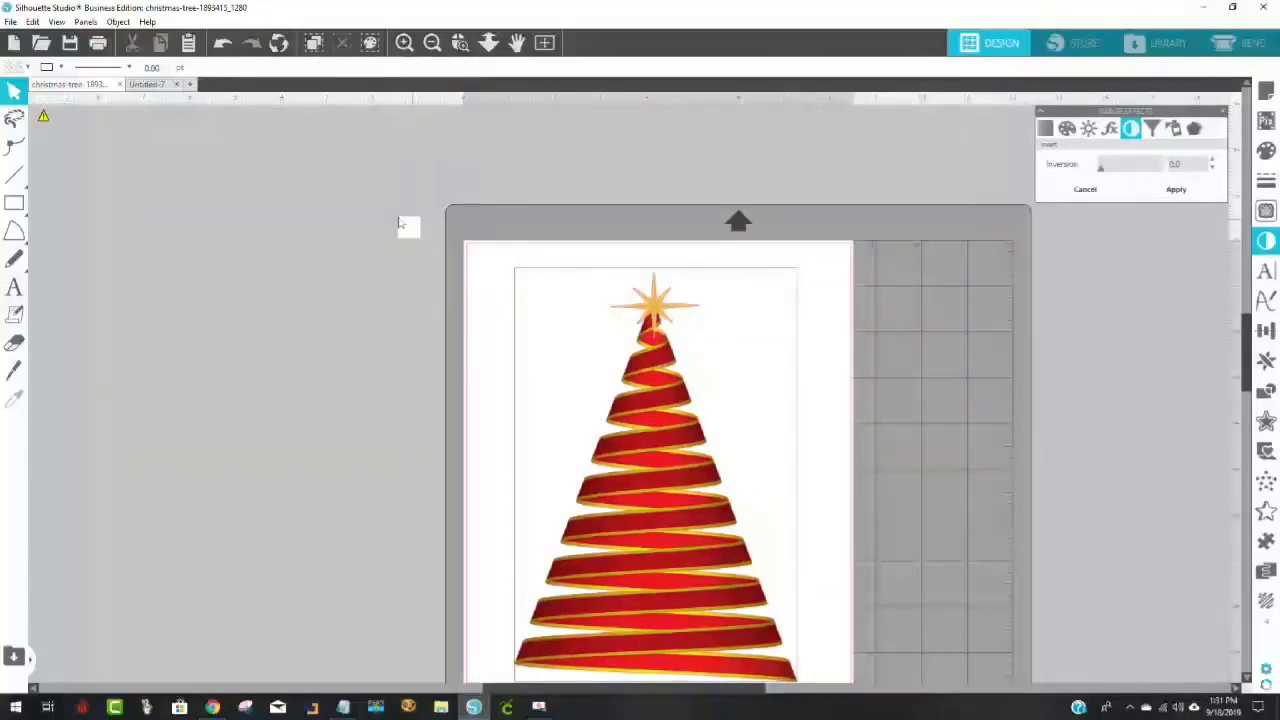
# Group the tree image with its compound outline
pyautogui.moveTo(405, 216); pyautogui.dragTo(800, 476)
pyautogui.rightClick(658, 512)
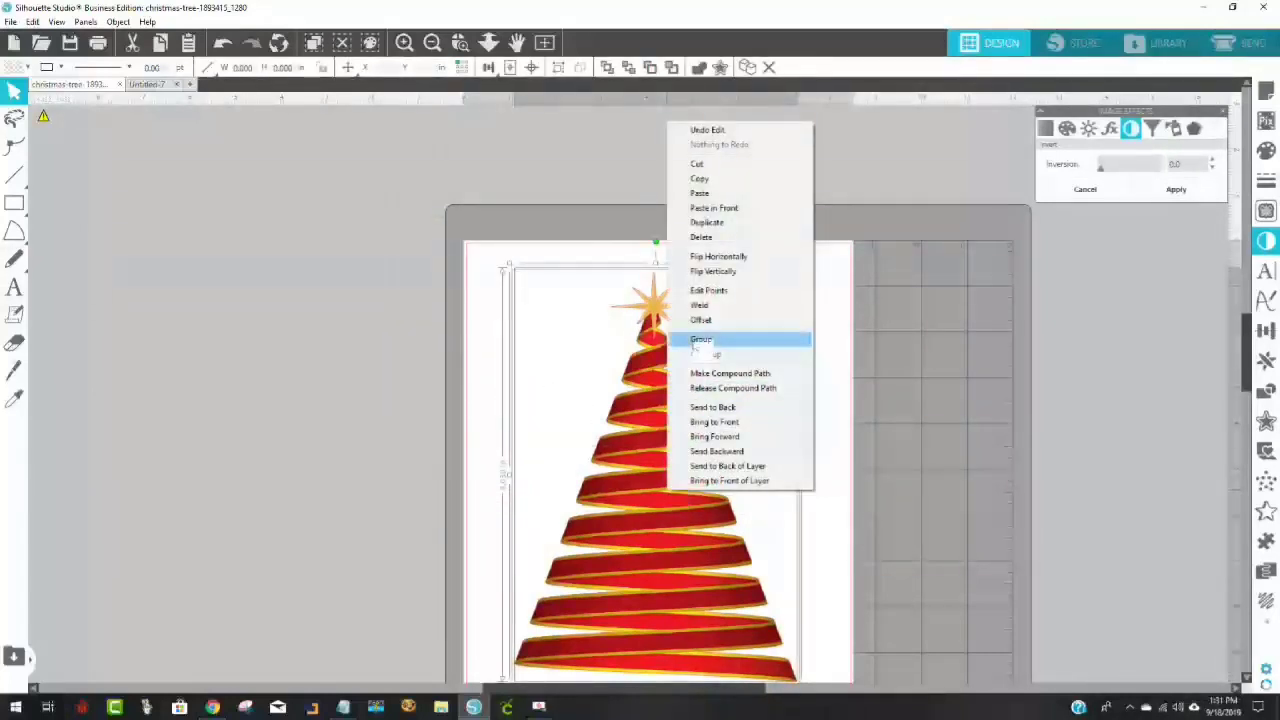
pyautogui.click(750, 340)
# Scale the grouped tree down proportionally to about 2.57 by 3.76 in
pyautogui.scroll(-1, 884, 377)
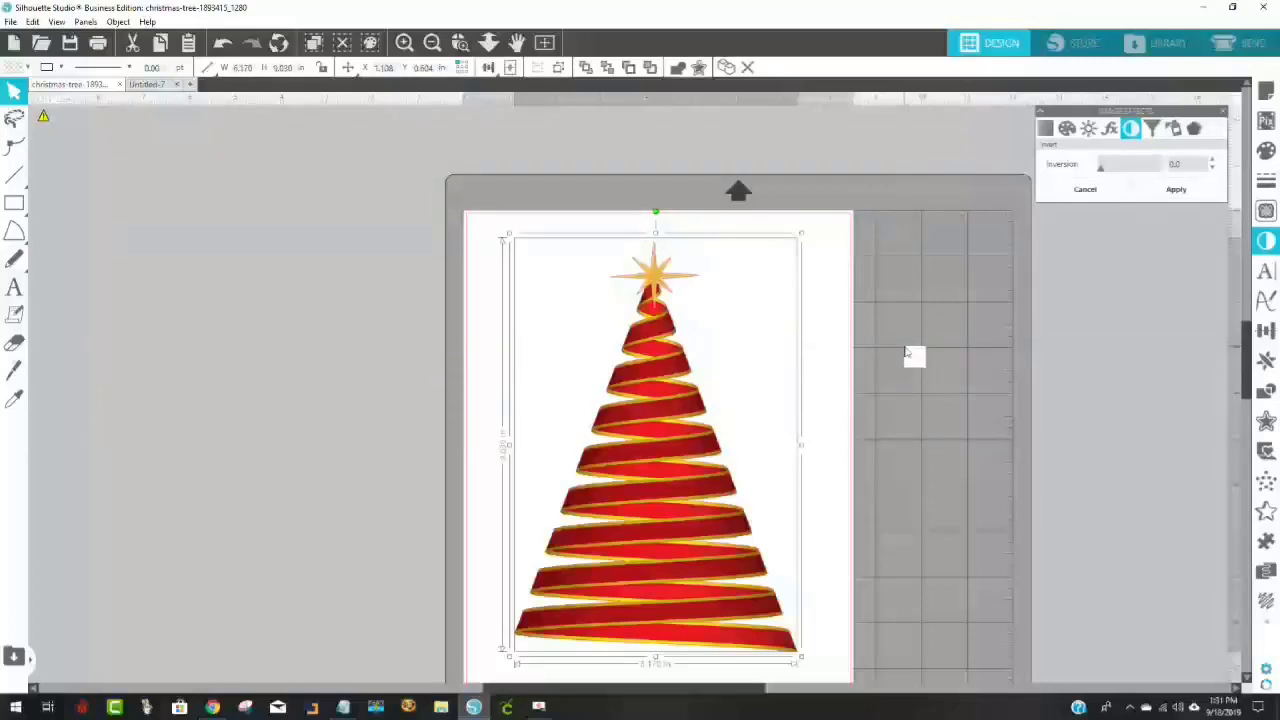
pyautogui.scroll(-2, 886, 377)
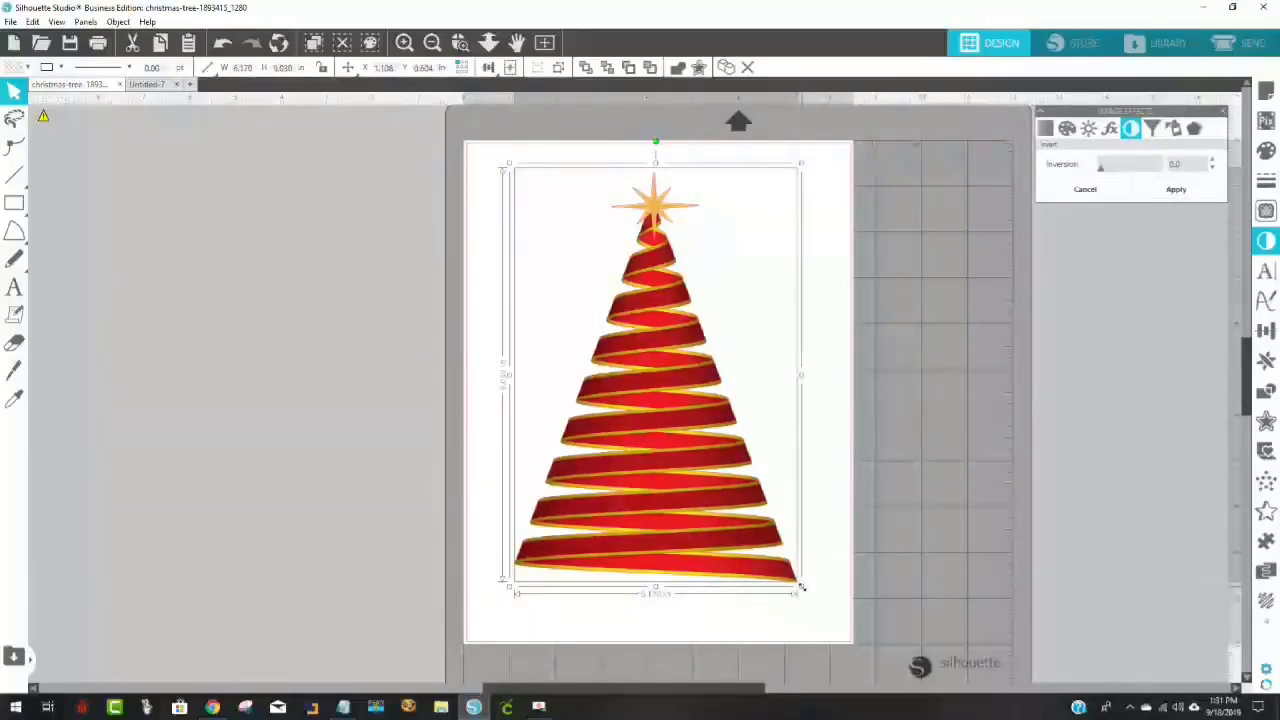
pyautogui.moveTo(800, 585); pyautogui.dragTo(641, 347)
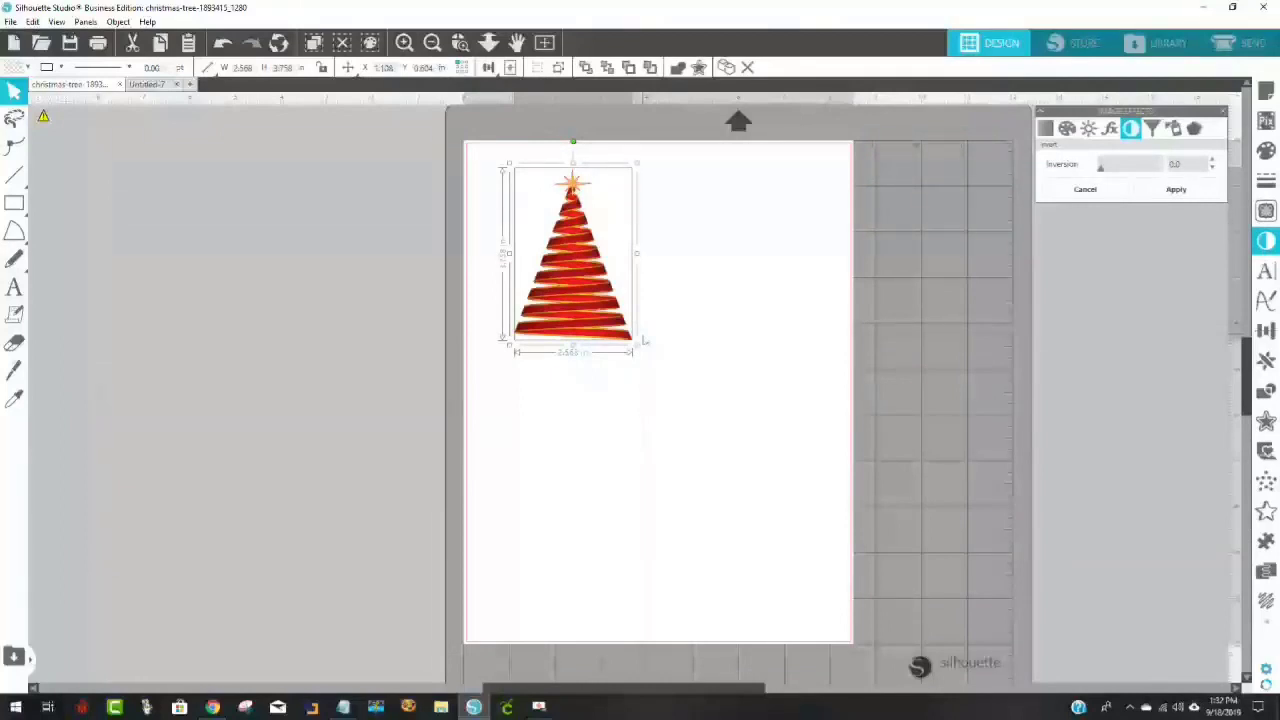
# Draw a rectangle about 3.11 by 4.50 in beside the small tree on the page
pyautogui.click(672, 318)
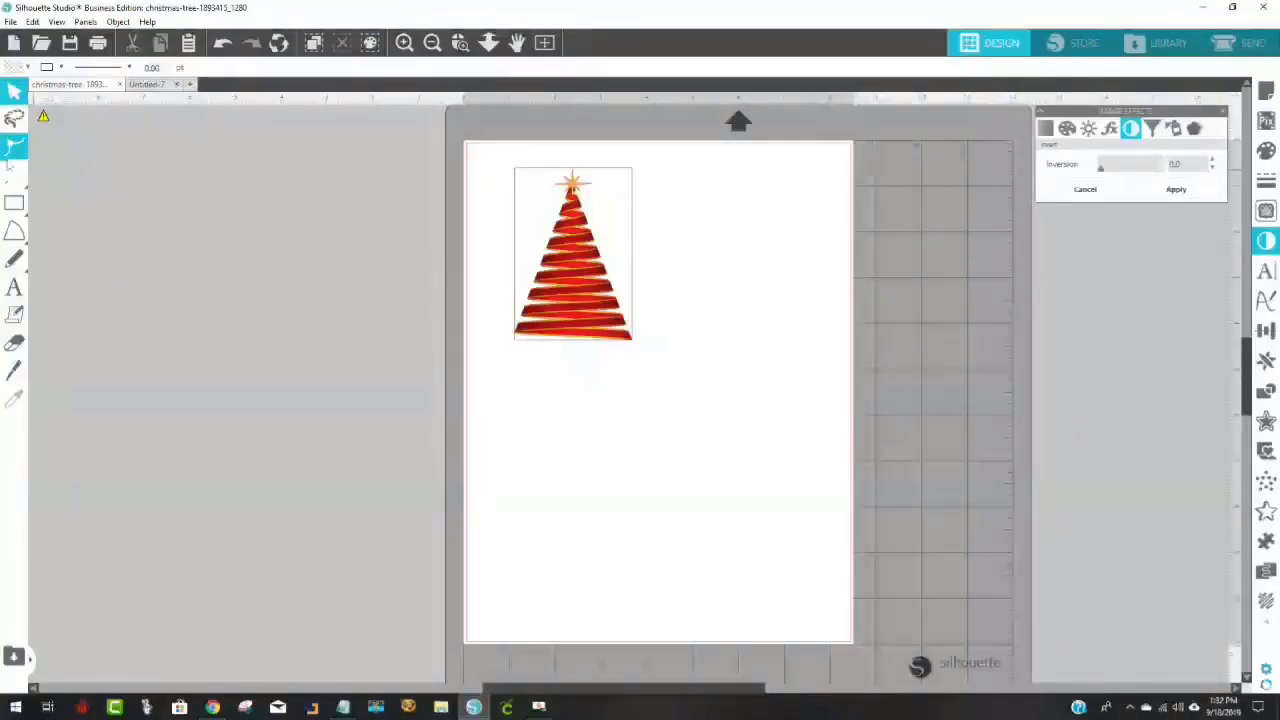
pyautogui.click(13, 204)
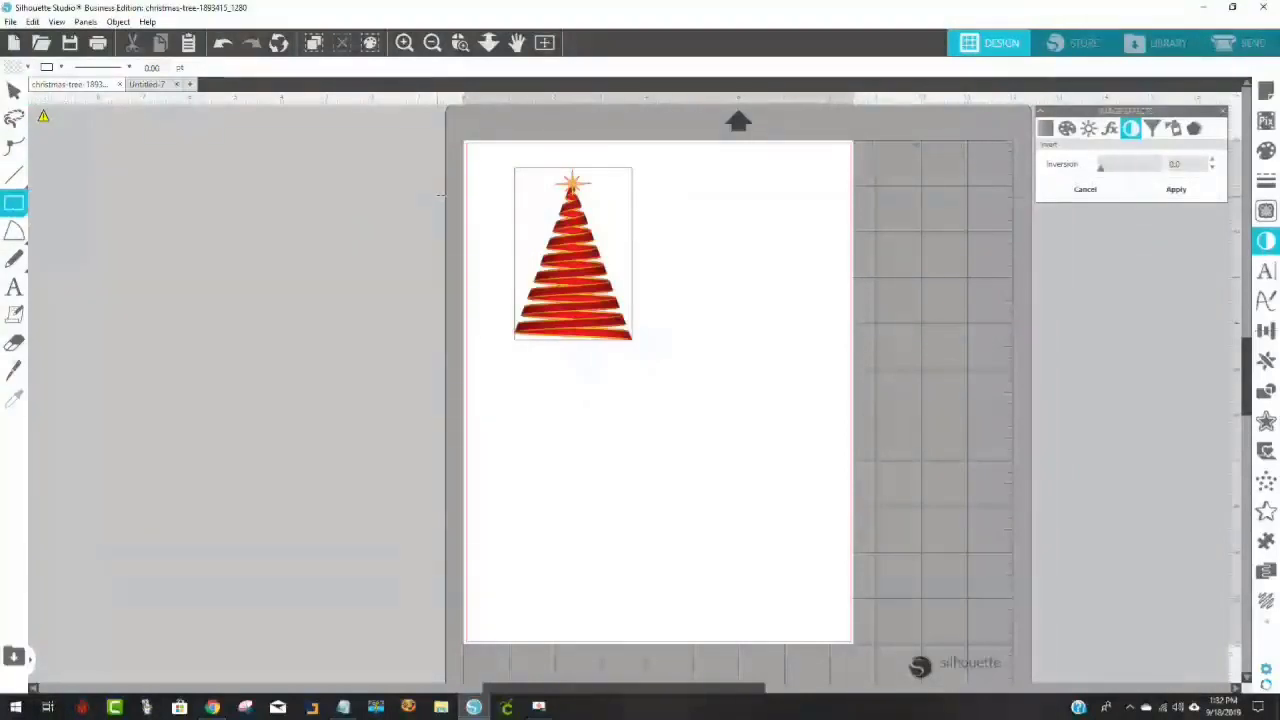
pyautogui.moveTo(675, 170); pyautogui.dragTo(818, 384)
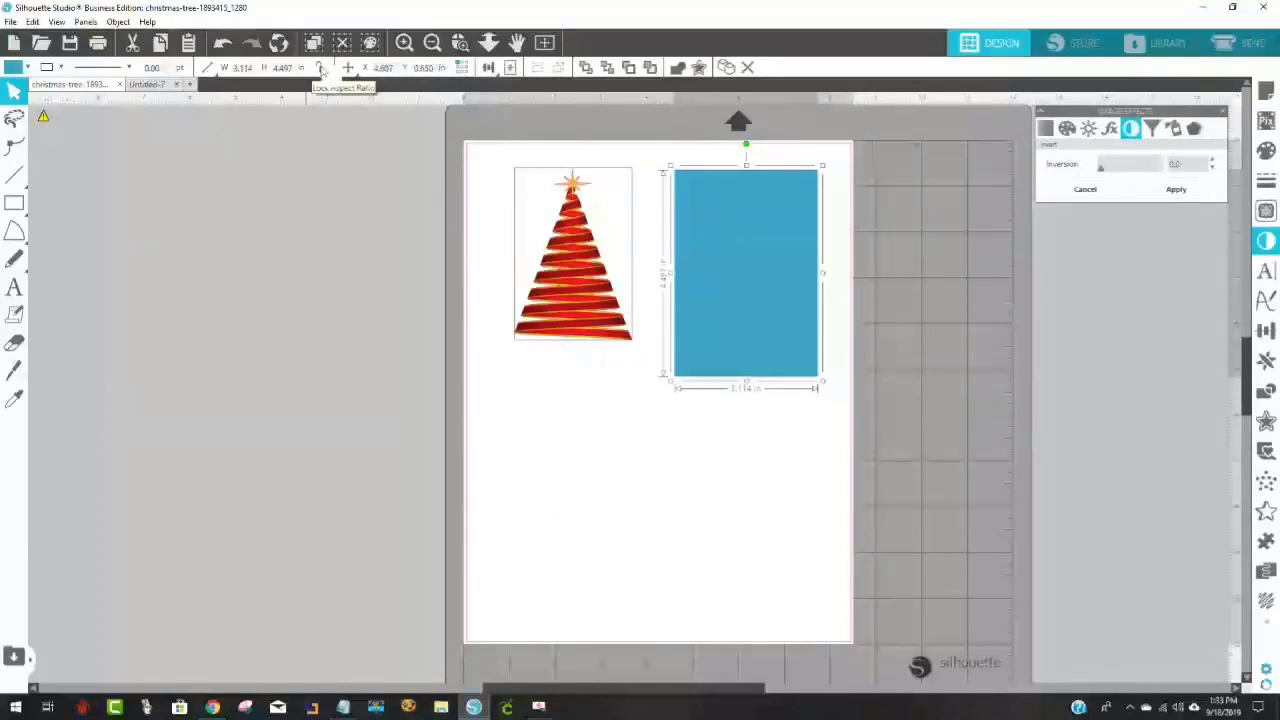
# Set the rectangle's size to 3.5 in wide by 5 in high
pyautogui.click(286, 67)
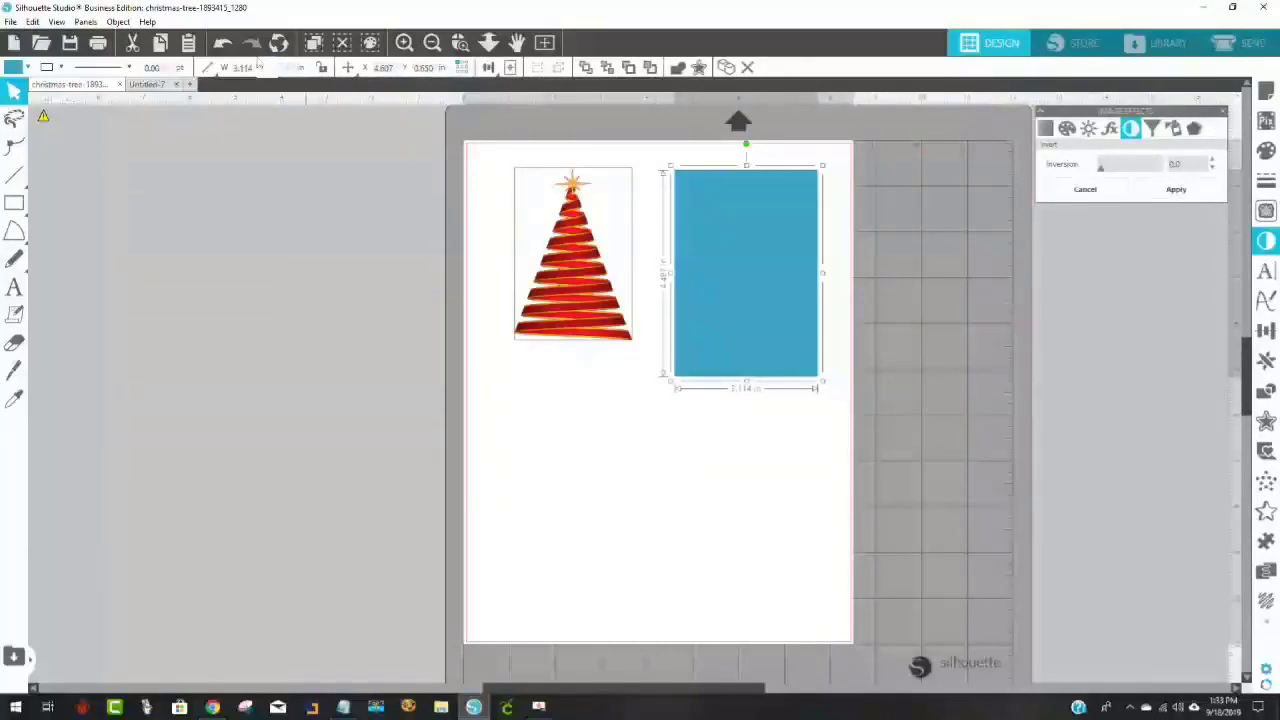
pyautogui.write('5.000')
pyautogui.click(254, 68)
pyautogui.write('3.5')
pyautogui.press('Return')
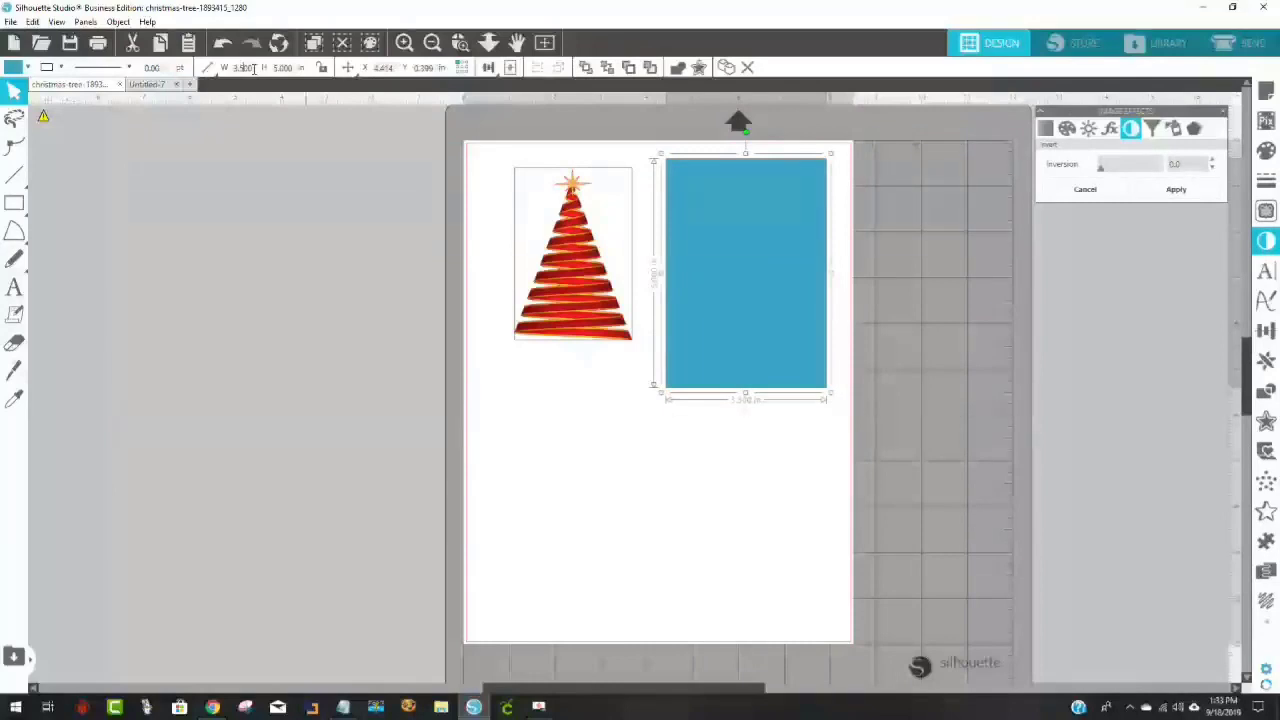
# Send the rectangle to the back and move it behind the Christmas tree as its background
pyautogui.rightClick(729, 273)
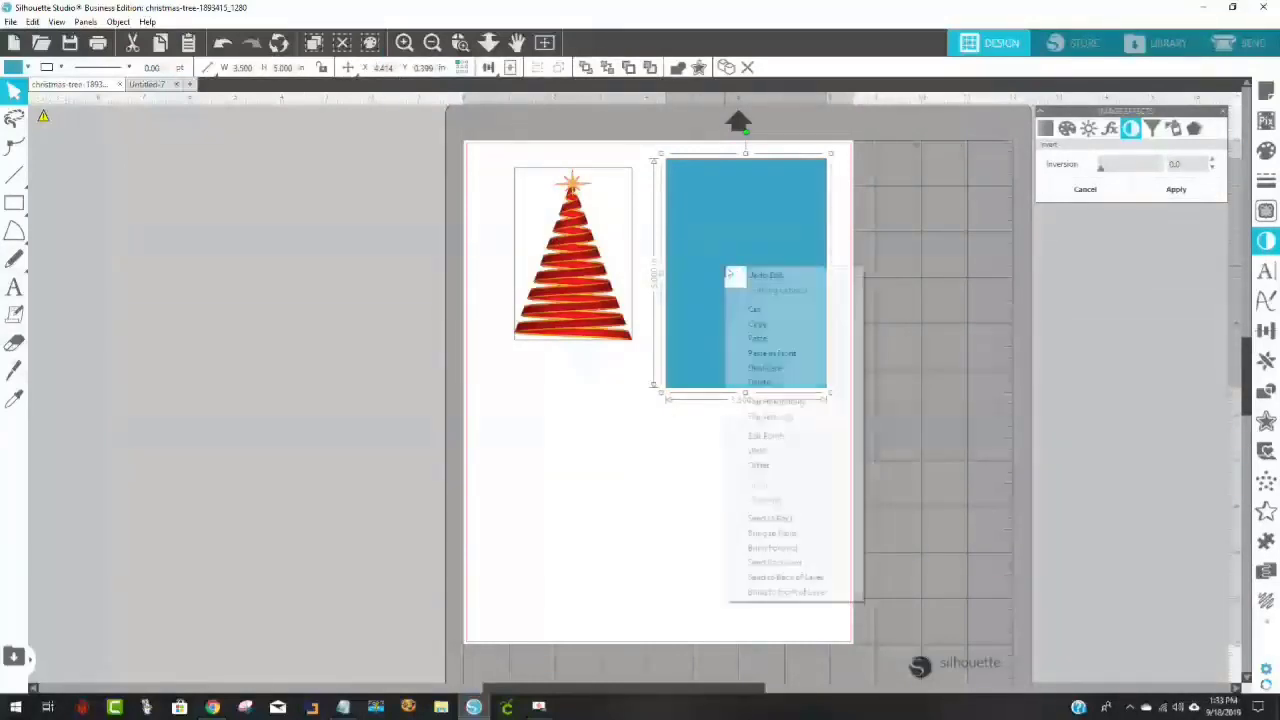
pyautogui.click(784, 518)
pyautogui.click(886, 386)
pyautogui.moveTo(796, 346); pyautogui.dragTo(619, 343)
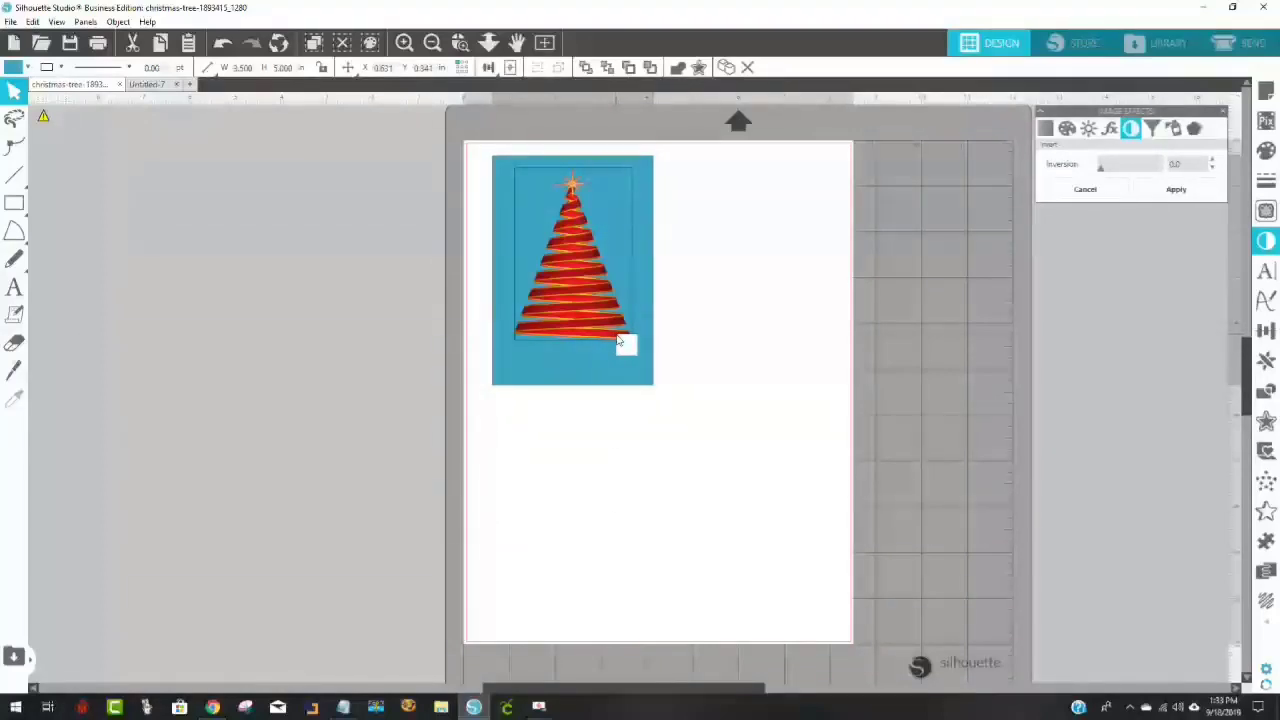
pyautogui.click(912, 353)
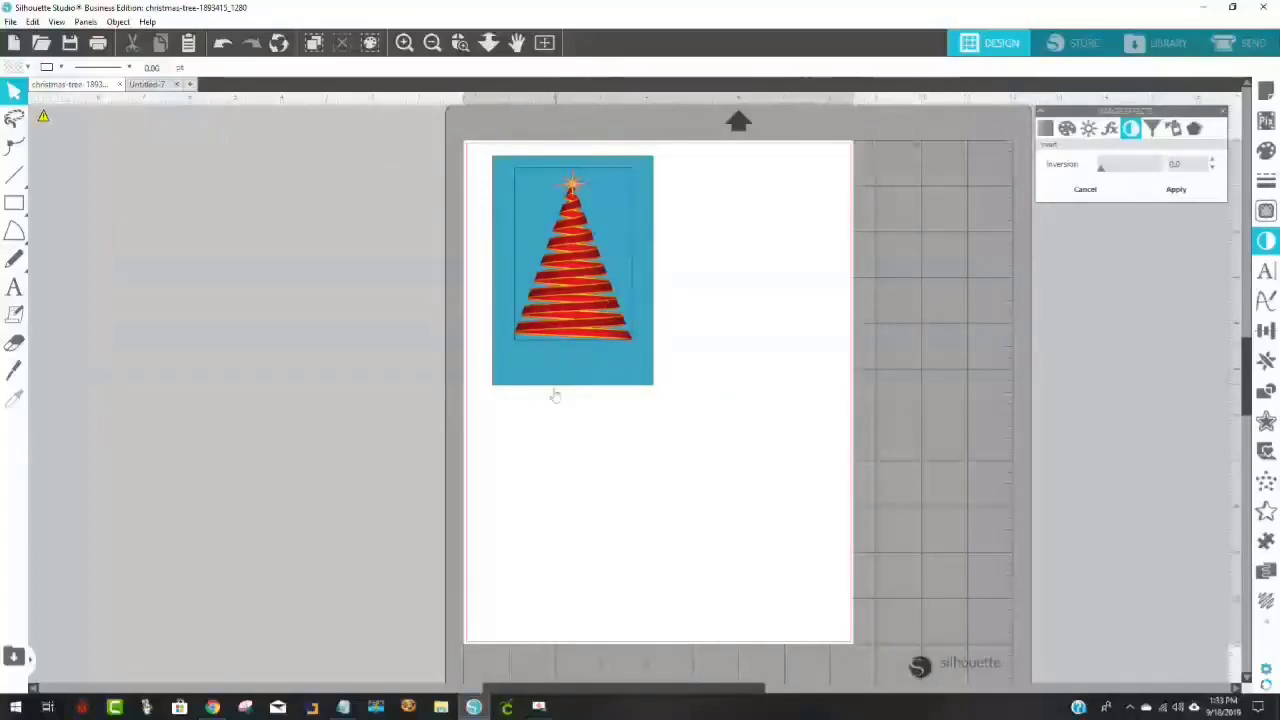
# Add the text "For unto you..." on the page below the tree card
pyautogui.click(14, 288)
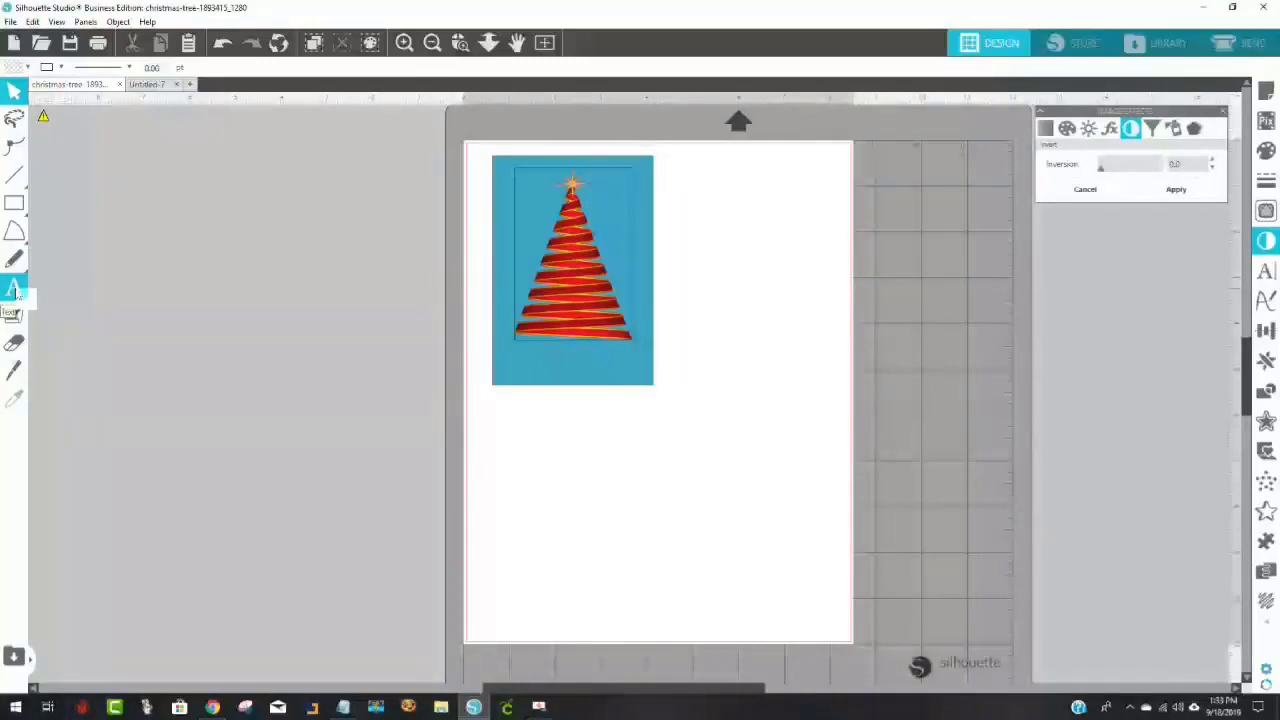
pyautogui.click(553, 445)
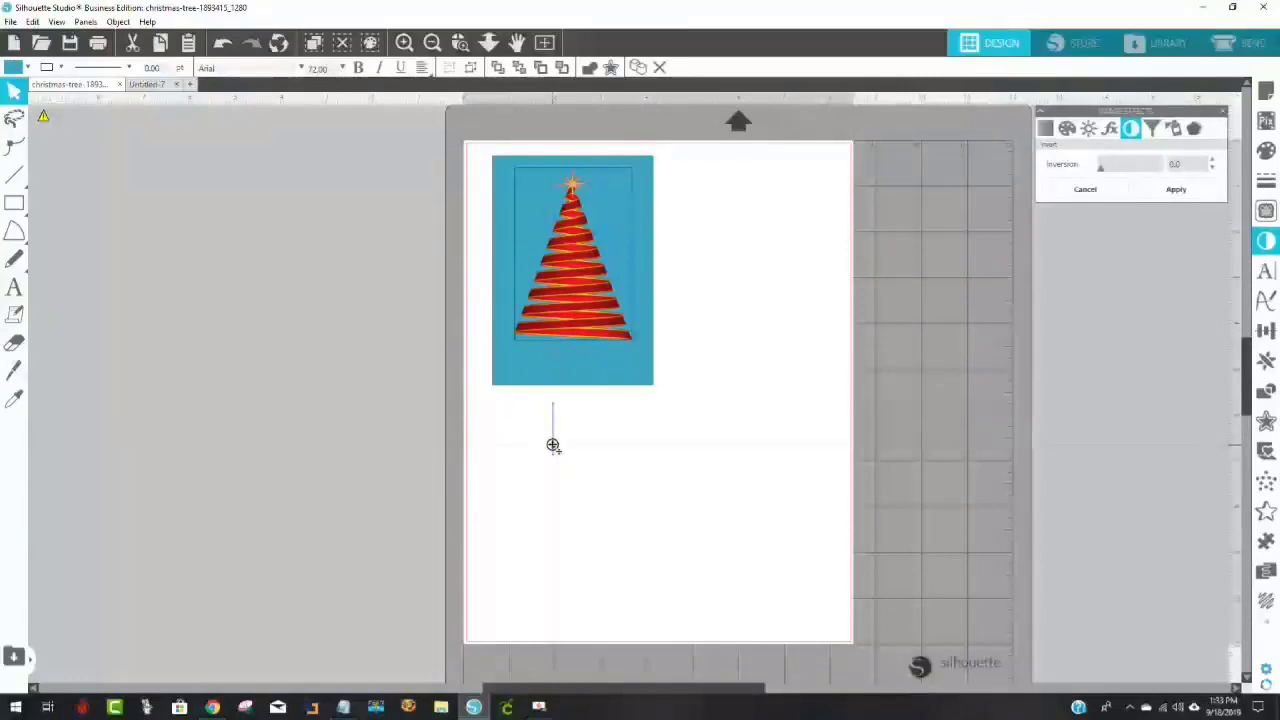
pyautogui.write('For u')
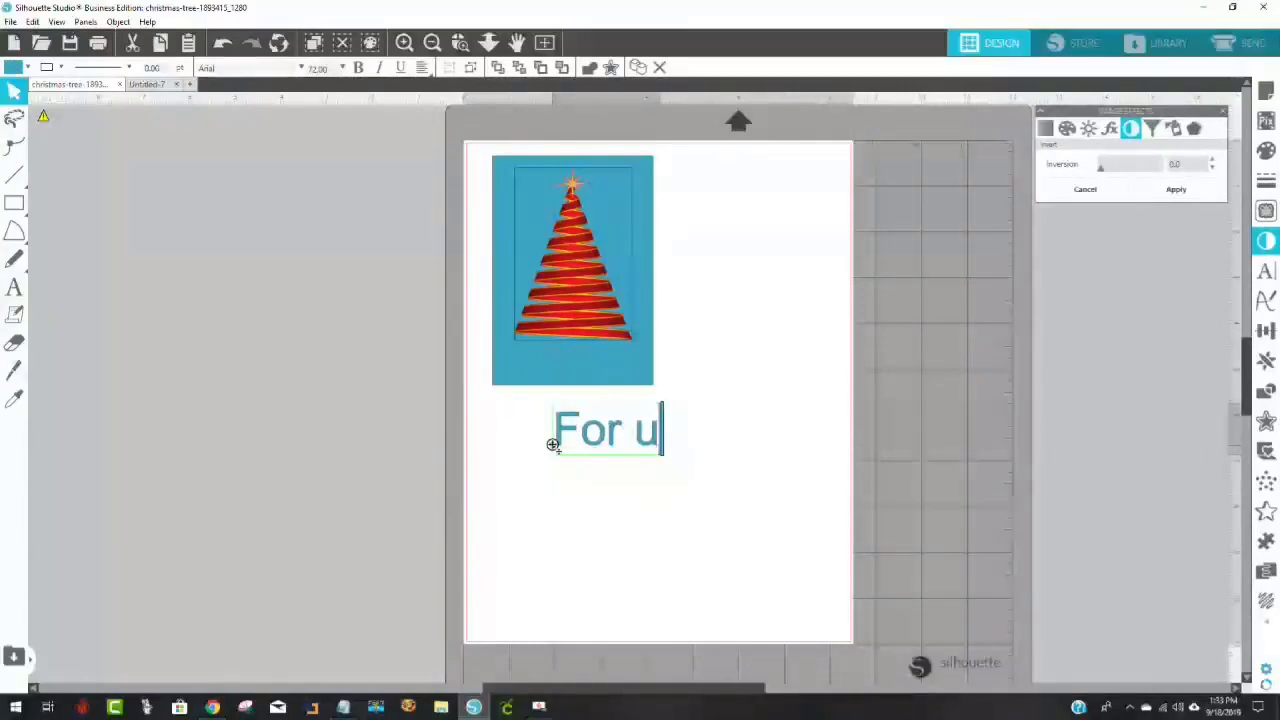
pyautogui.write('nto you..')
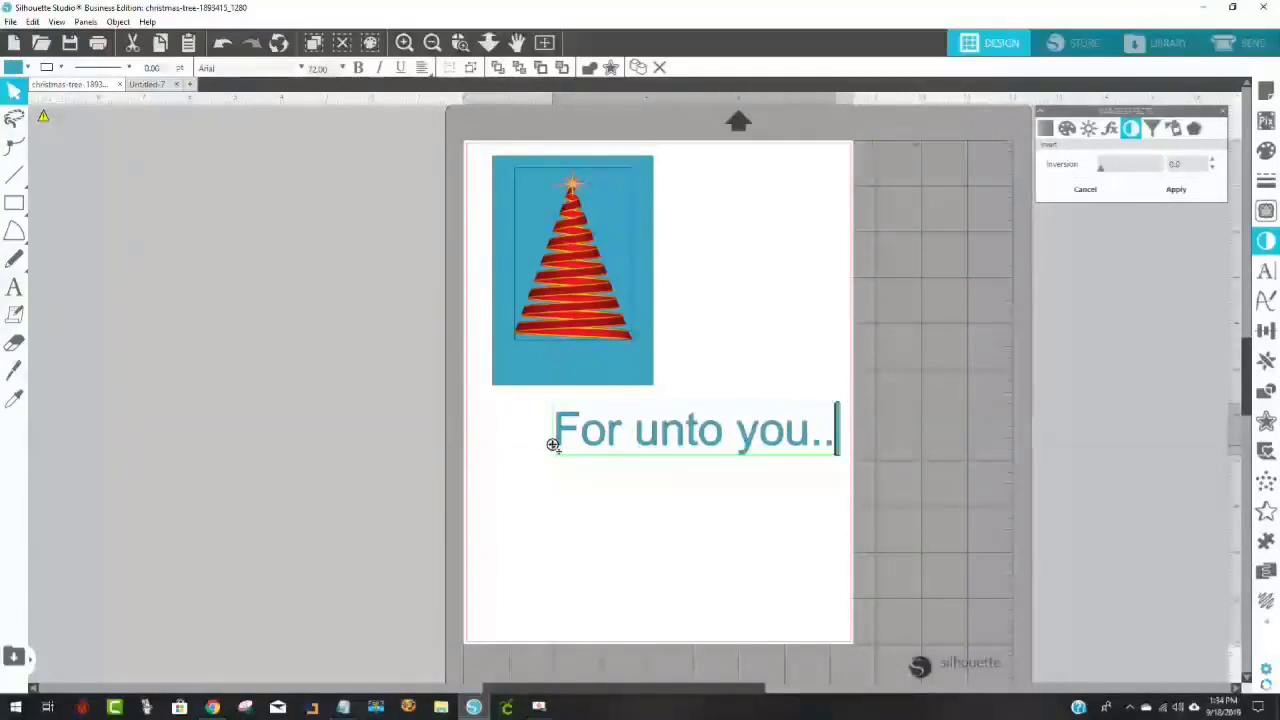
pyautogui.write('.')
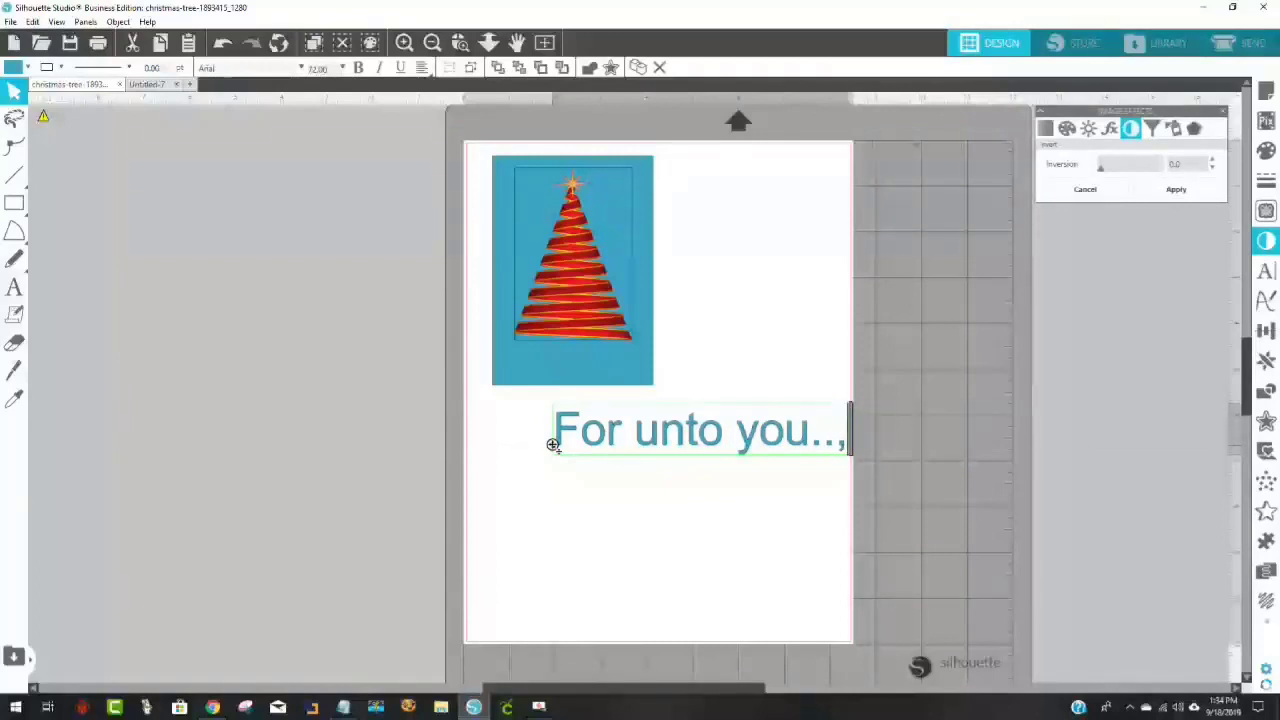
pyautogui.press('BackSpace')
pyautogui.write('.')
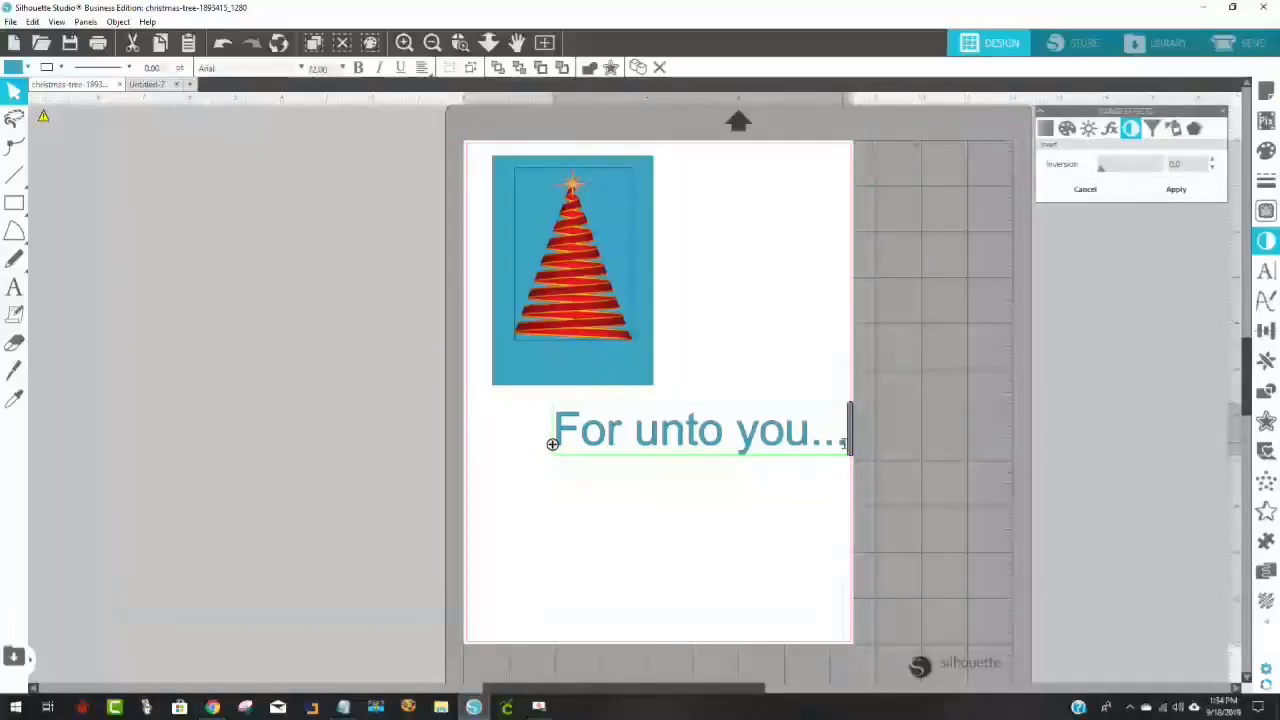
# Select the whole "For unto you..." text and change its font to Samantha Craft
pyautogui.hotkey('shift', 'Left')
pyautogui.hotkey('shift', 'Left')
pyautogui.hotkey('shift', 'Left')
pyautogui.hotkey('shift', 'Left')
pyautogui.hotkey('shift', 'Left')
pyautogui.hotkey('shift', 'Left')
pyautogui.hotkey('shift', 'Left')
pyautogui.hotkey('shift', 'Left')
pyautogui.hotkey('shift', 'Left')
pyautogui.hotkey('shift', 'Left')
pyautogui.hotkey('shift', 'Left')
pyautogui.hotkey('shift', 'Left')
pyautogui.hotkey('shift', 'Left')
pyautogui.hotkey('shift', 'Left')
pyautogui.hotkey('shift', 'Left')
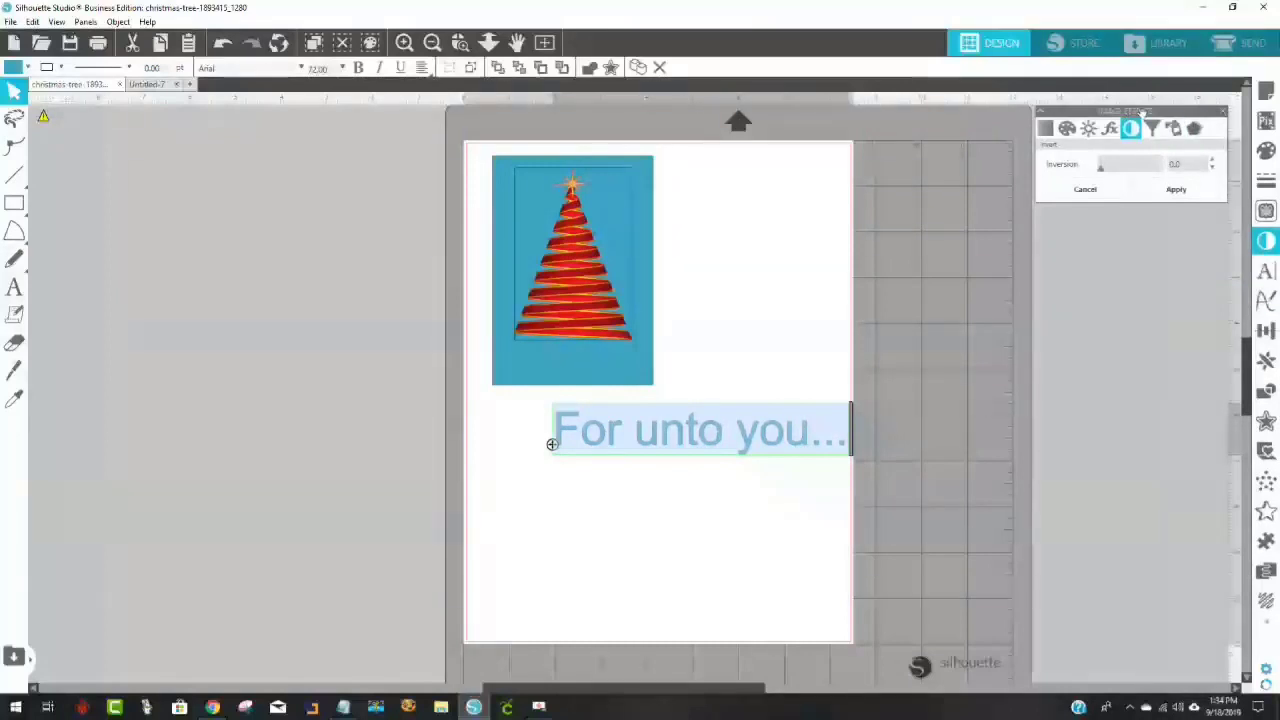
pyautogui.click(1222, 111)
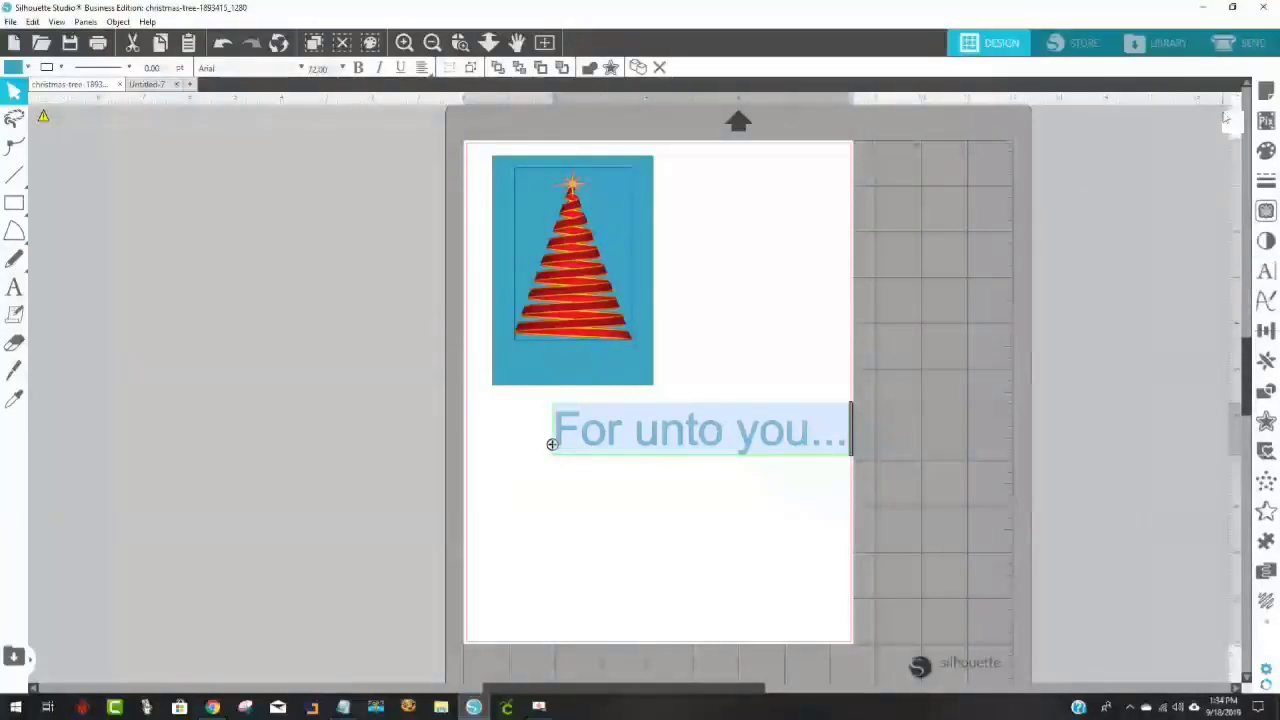
pyautogui.click(1266, 272)
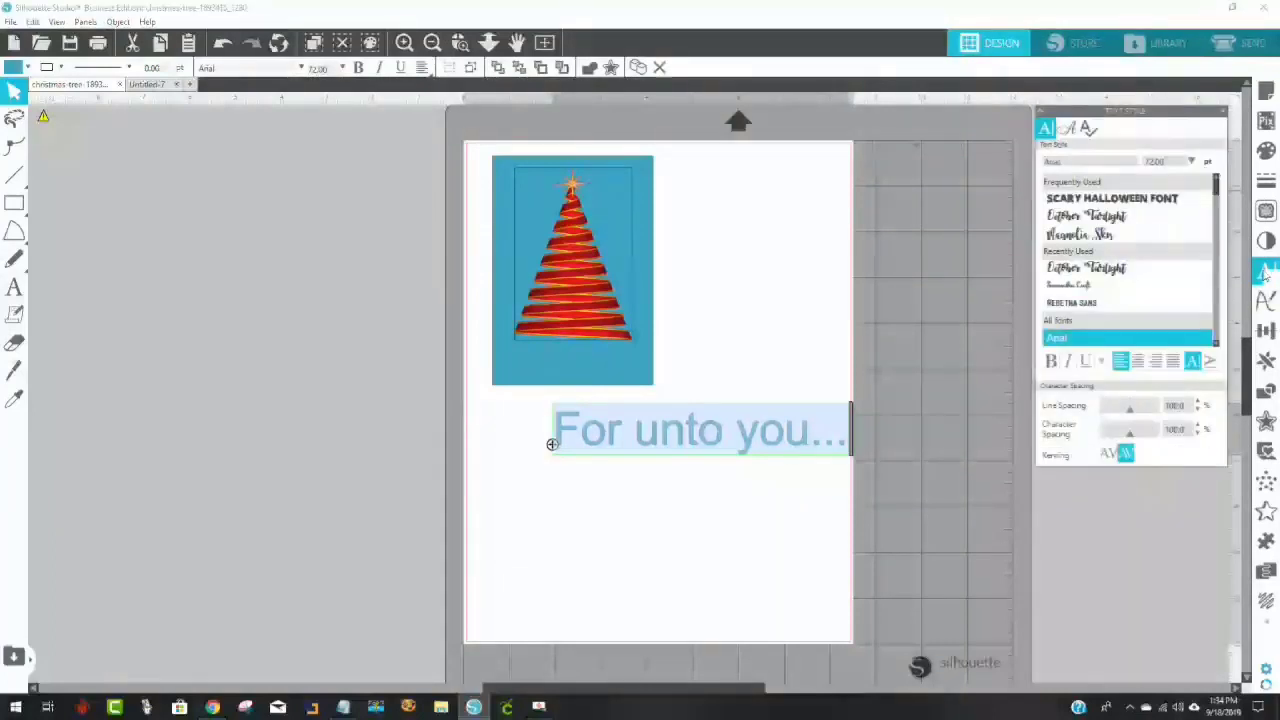
pyautogui.moveTo(1147, 112); pyautogui.dragTo(1016, 125)
pyautogui.scroll(-2, 1048, 290)
pyautogui.scroll(-3, 1048, 290)
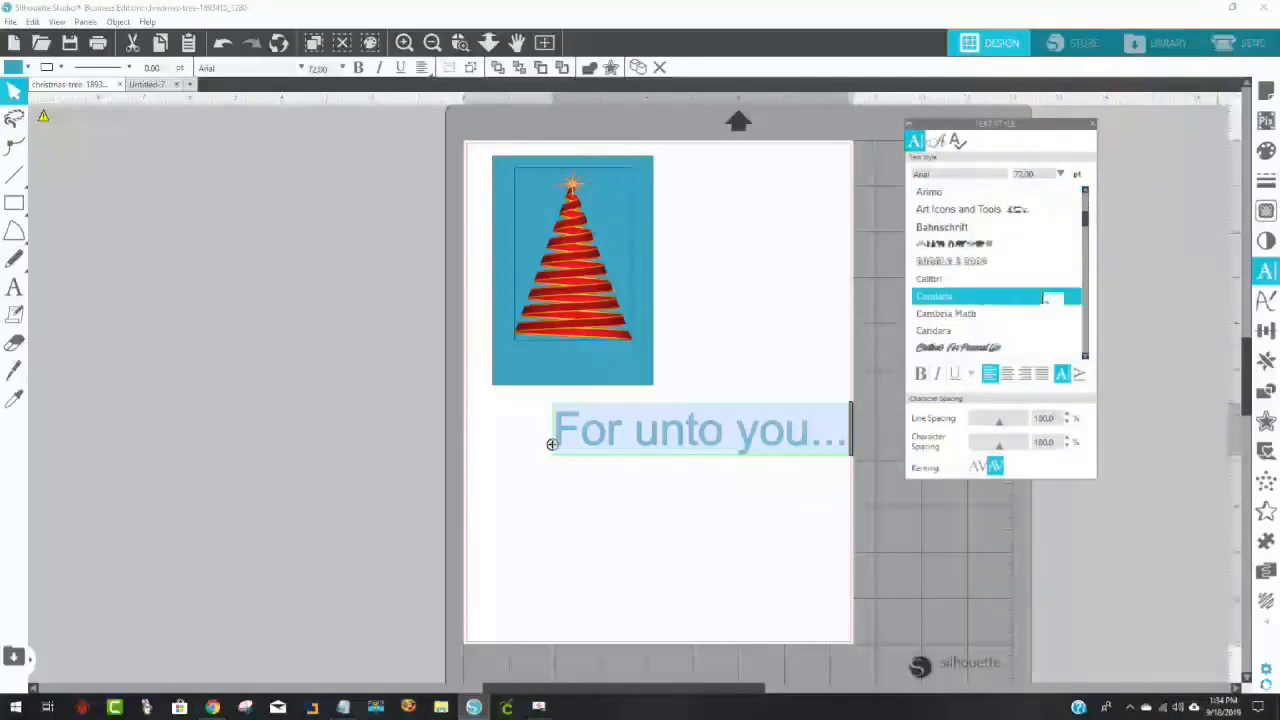
pyautogui.scroll(3, 1041, 310)
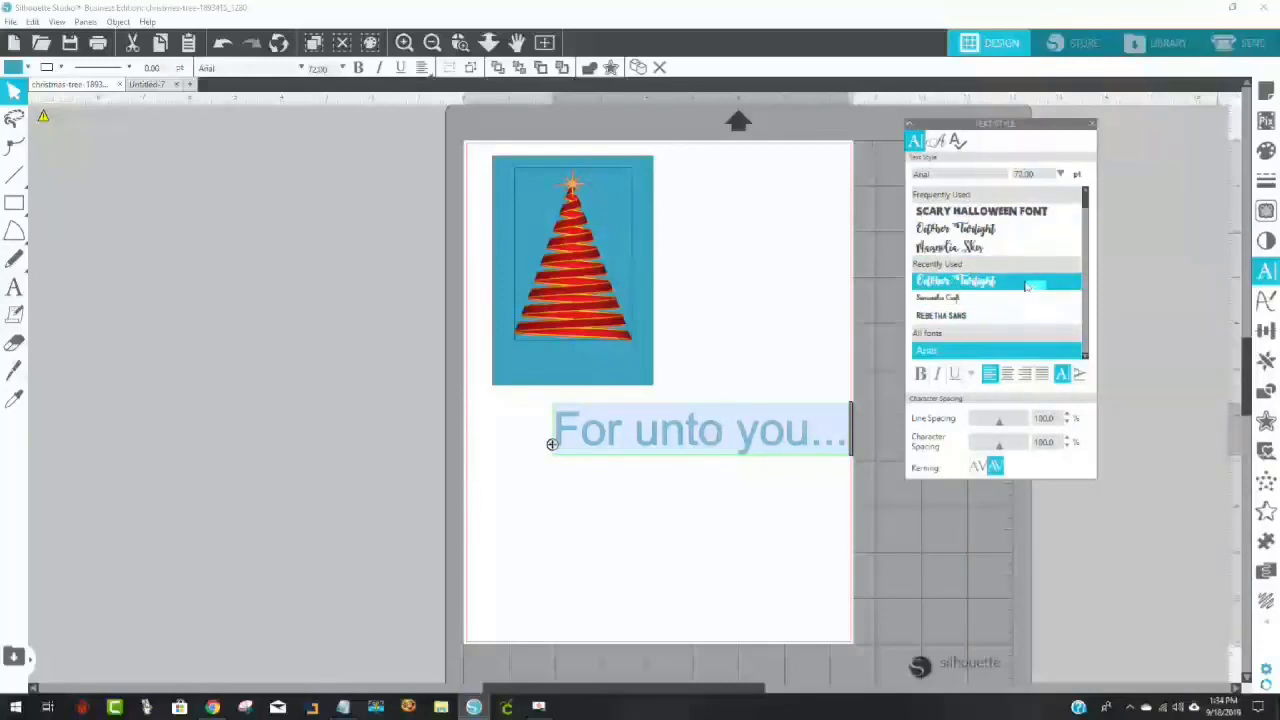
pyautogui.scroll(-2, 1015, 288)
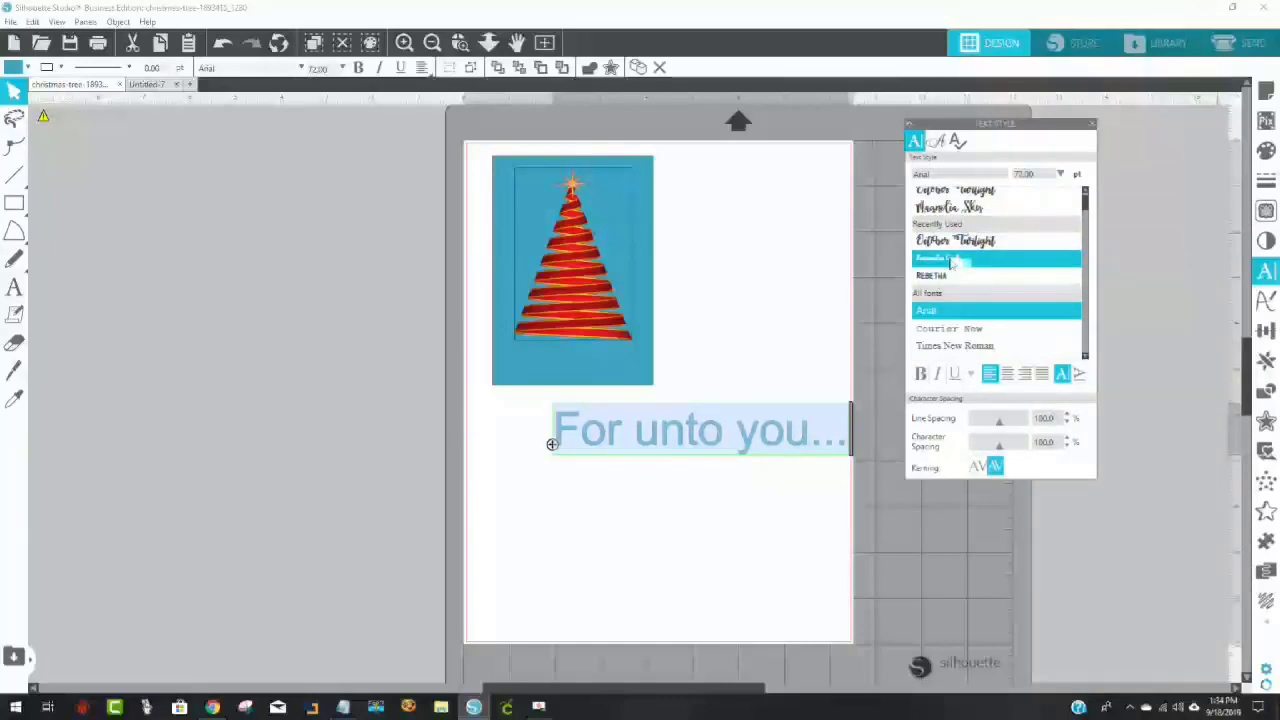
pyautogui.click(952, 261)
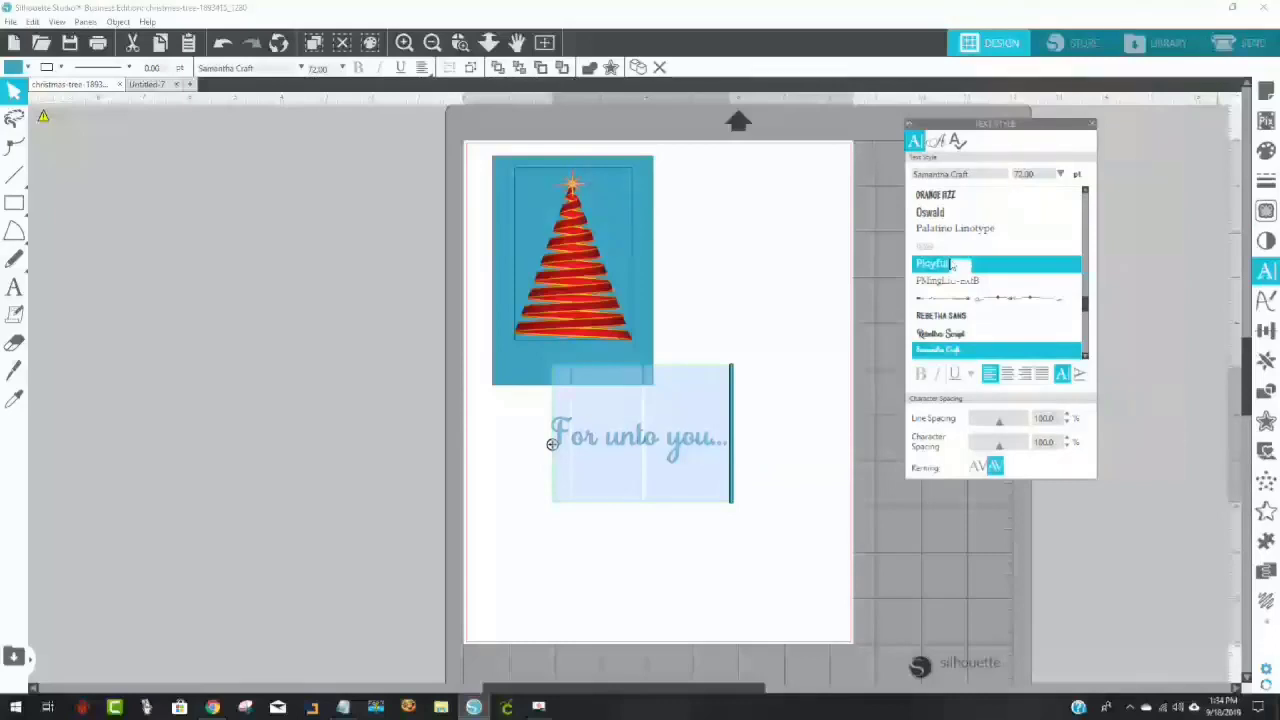
pyautogui.click(754, 503)
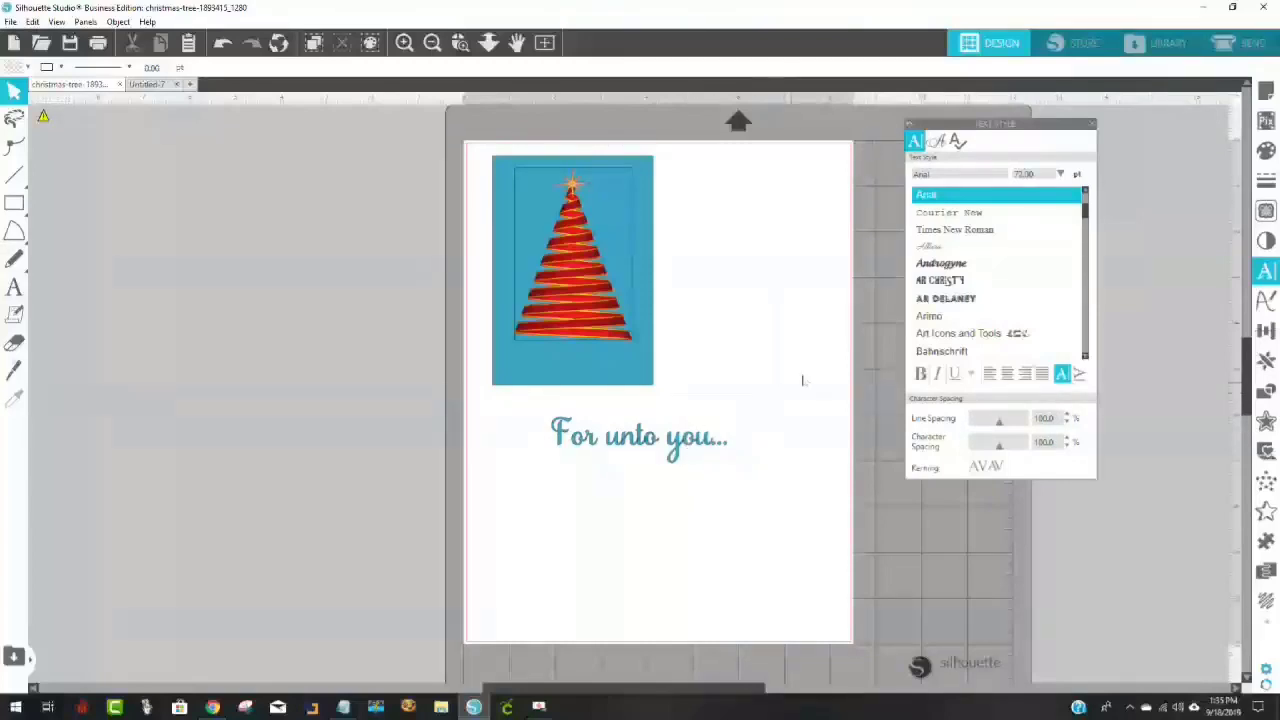
# Set the text style font to Samantha Craft and display that font's glyphs
pyautogui.click(957, 176)
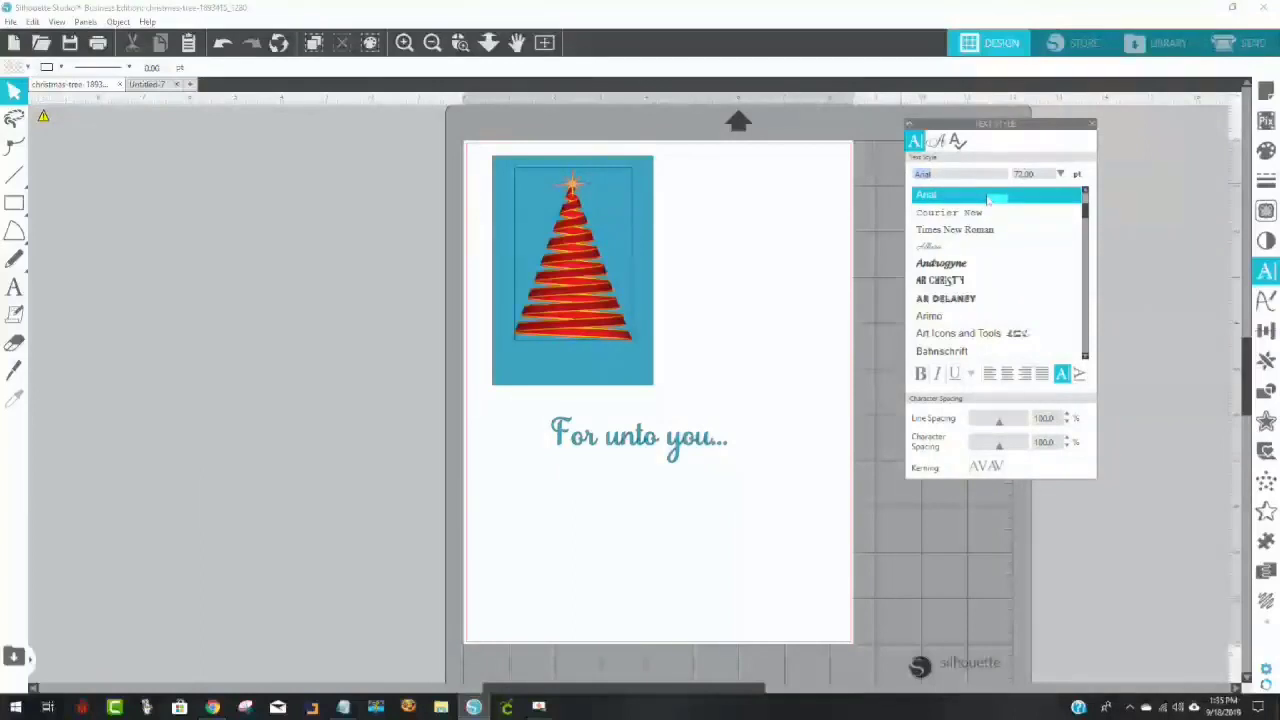
pyautogui.write('samantha Craft')
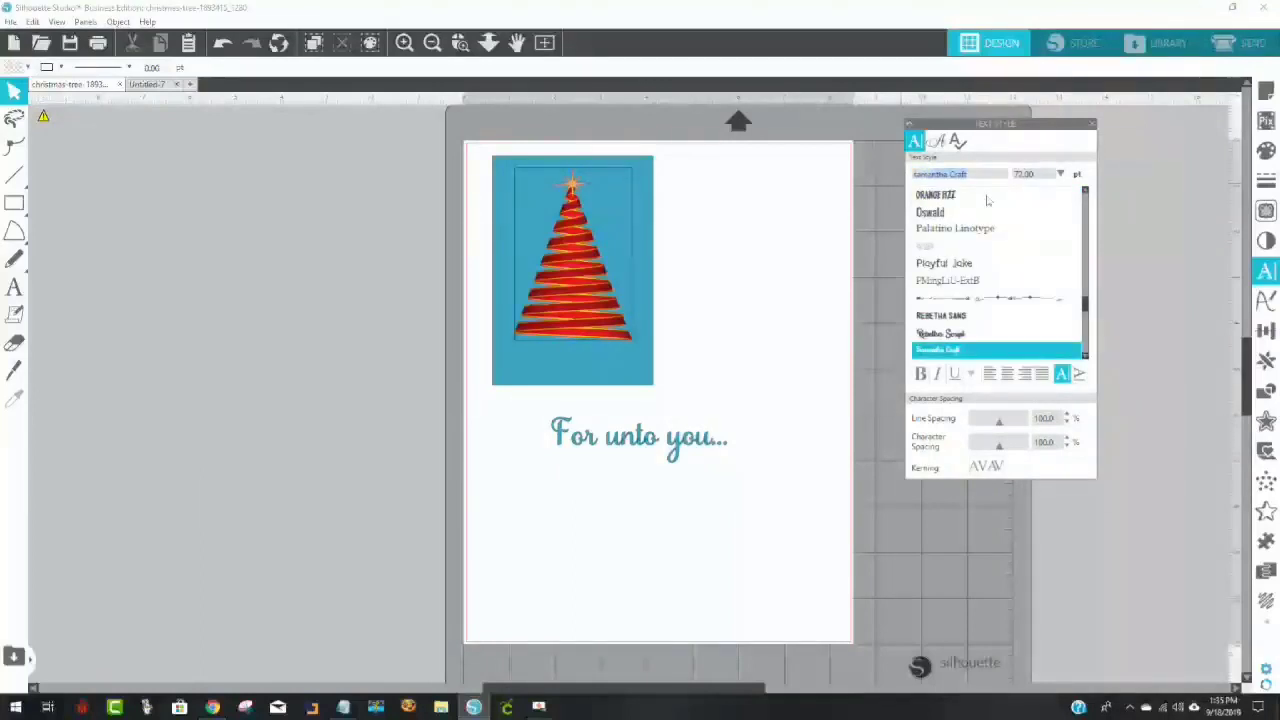
pyautogui.click(987, 173)
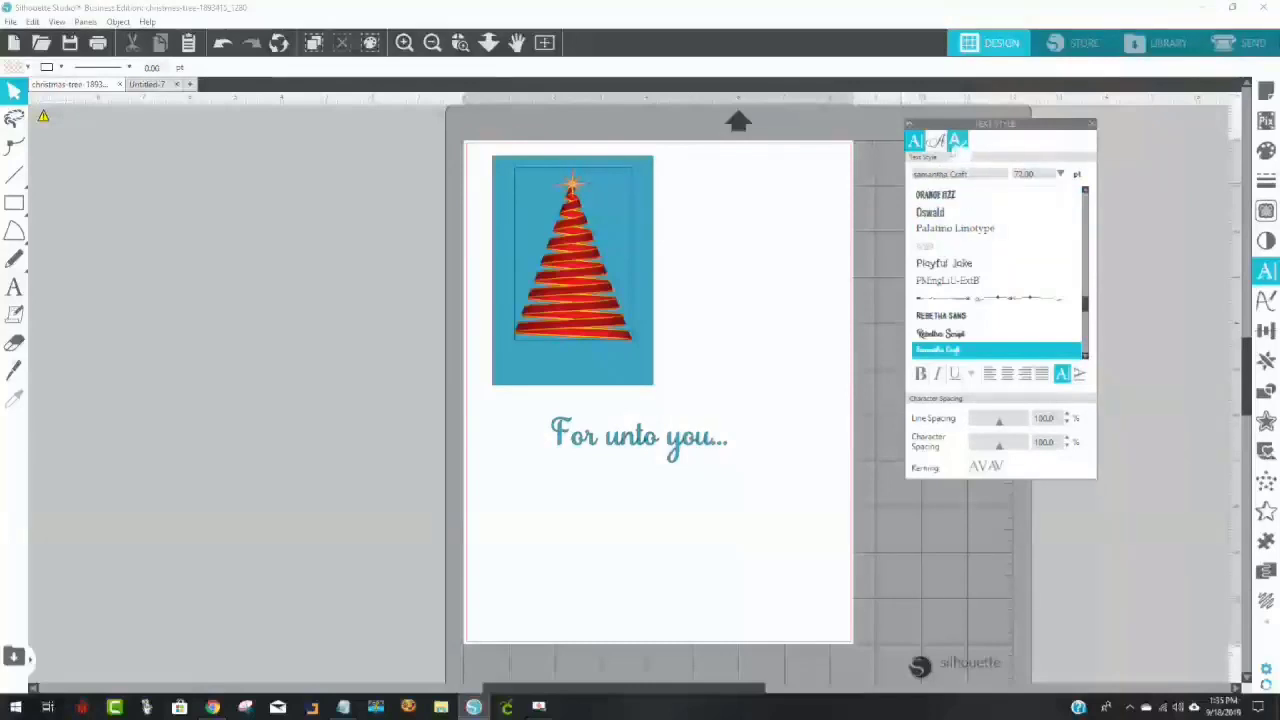
pyautogui.moveTo(948, 125); pyautogui.dragTo(898, 152)
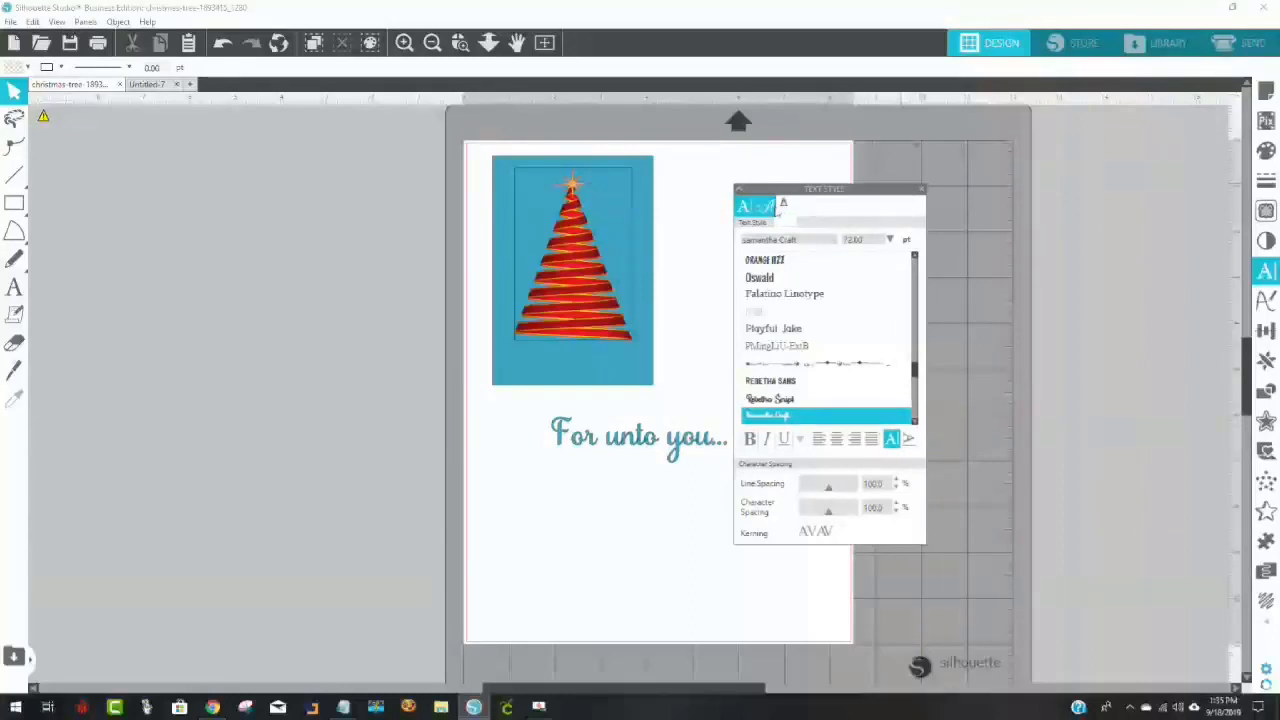
pyautogui.click(764, 207)
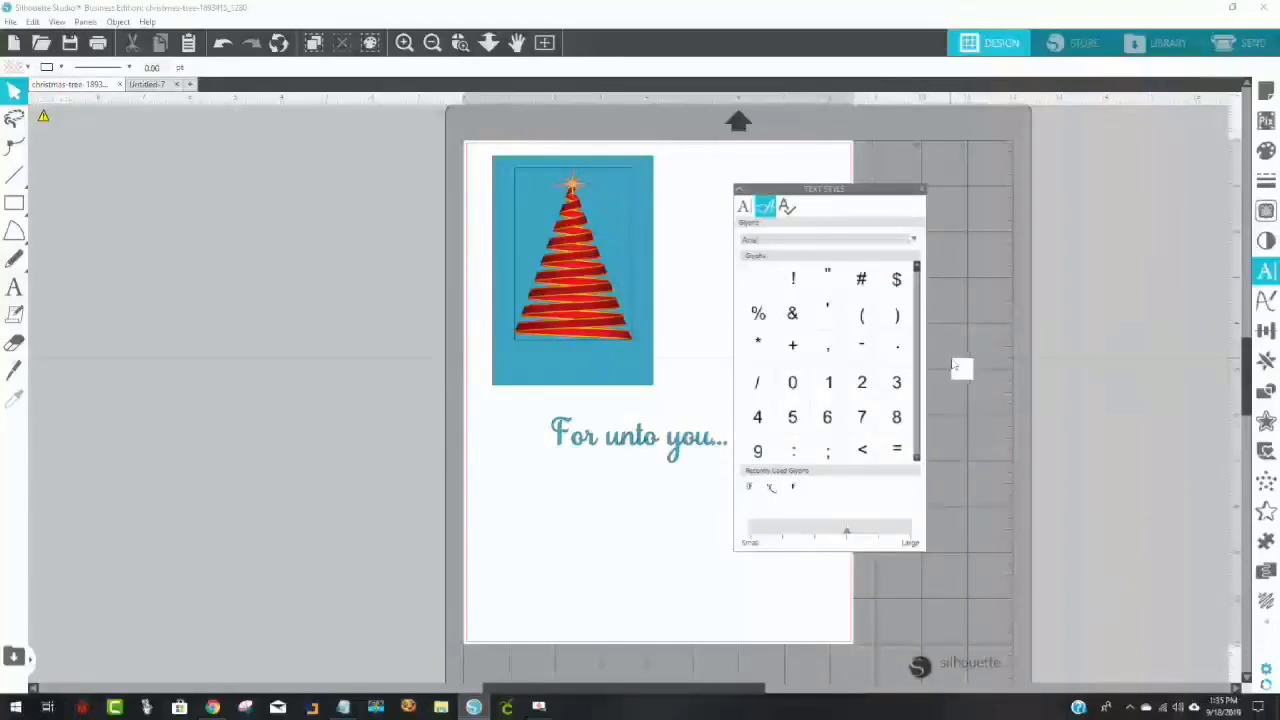
pyautogui.scroll(-3, 888, 328)
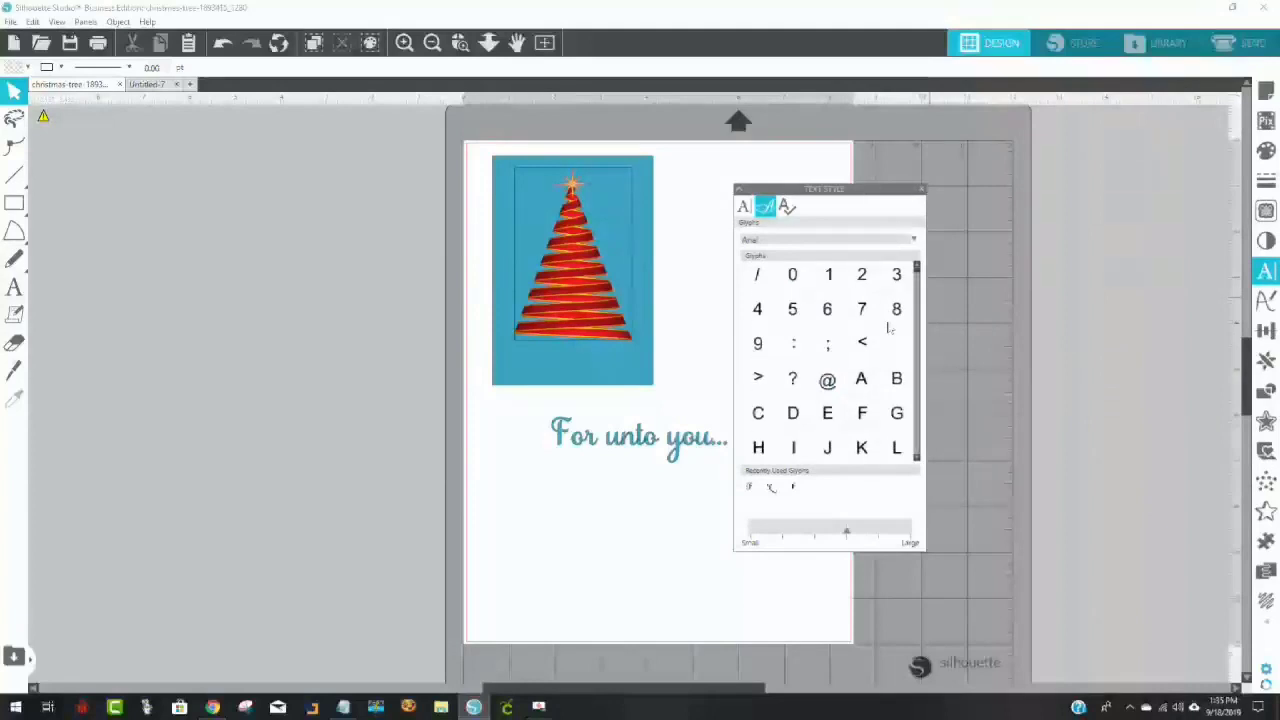
pyautogui.click(738, 241)
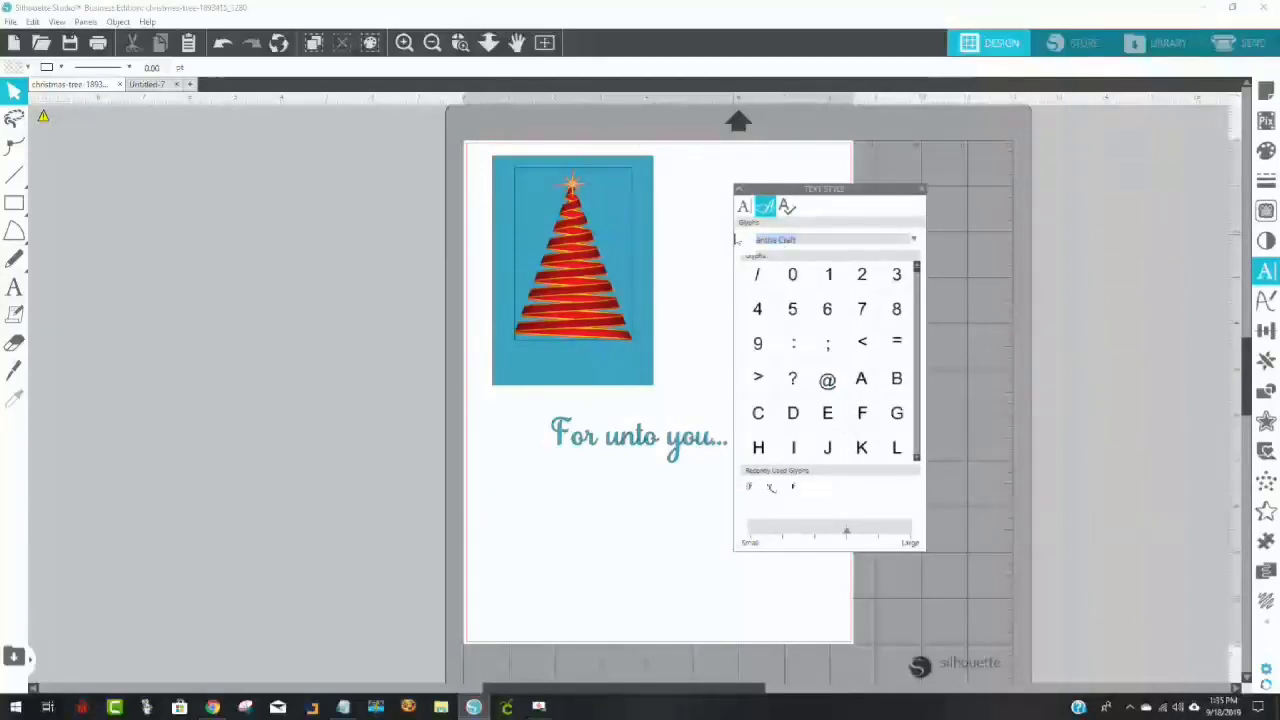
pyautogui.press('Return')
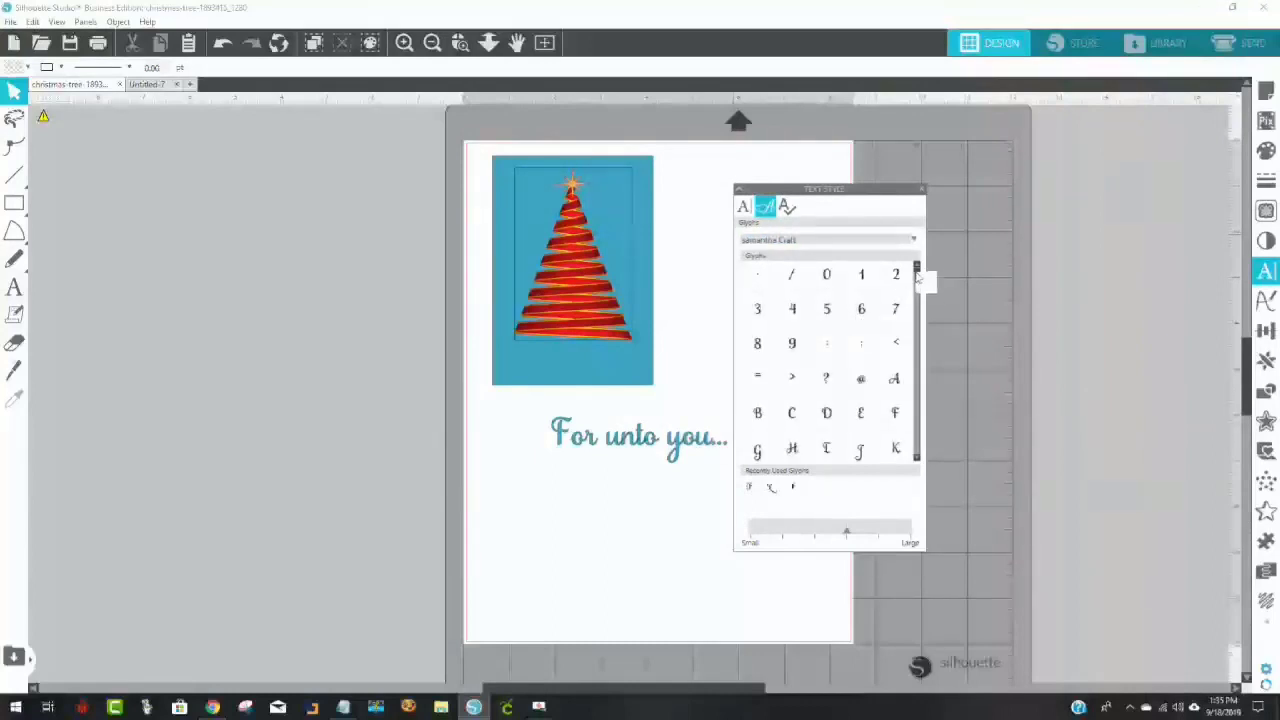
# Enlarge the glyph previews to the largest size and browse through the Samantha Craft alternates
pyautogui.moveTo(918, 278); pyautogui.dragTo(918, 434)
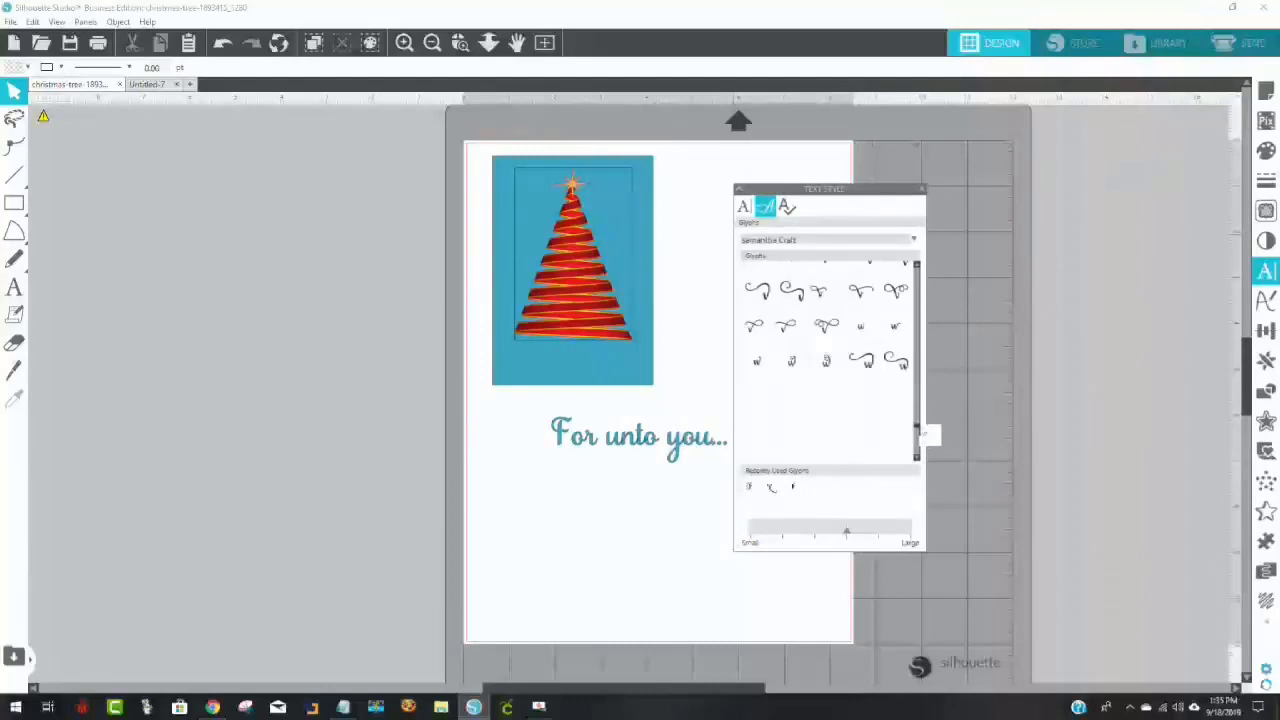
pyautogui.moveTo(849, 537); pyautogui.dragTo(909, 543)
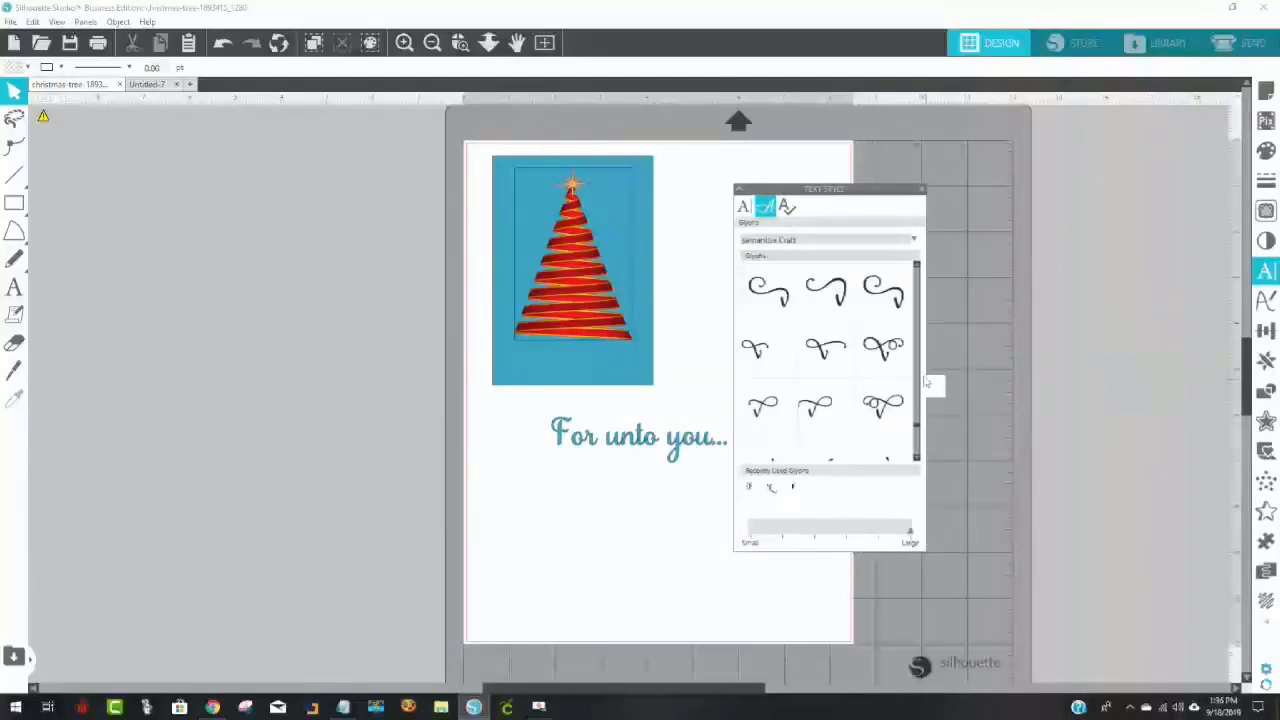
pyautogui.moveTo(918, 432); pyautogui.dragTo(917, 318)
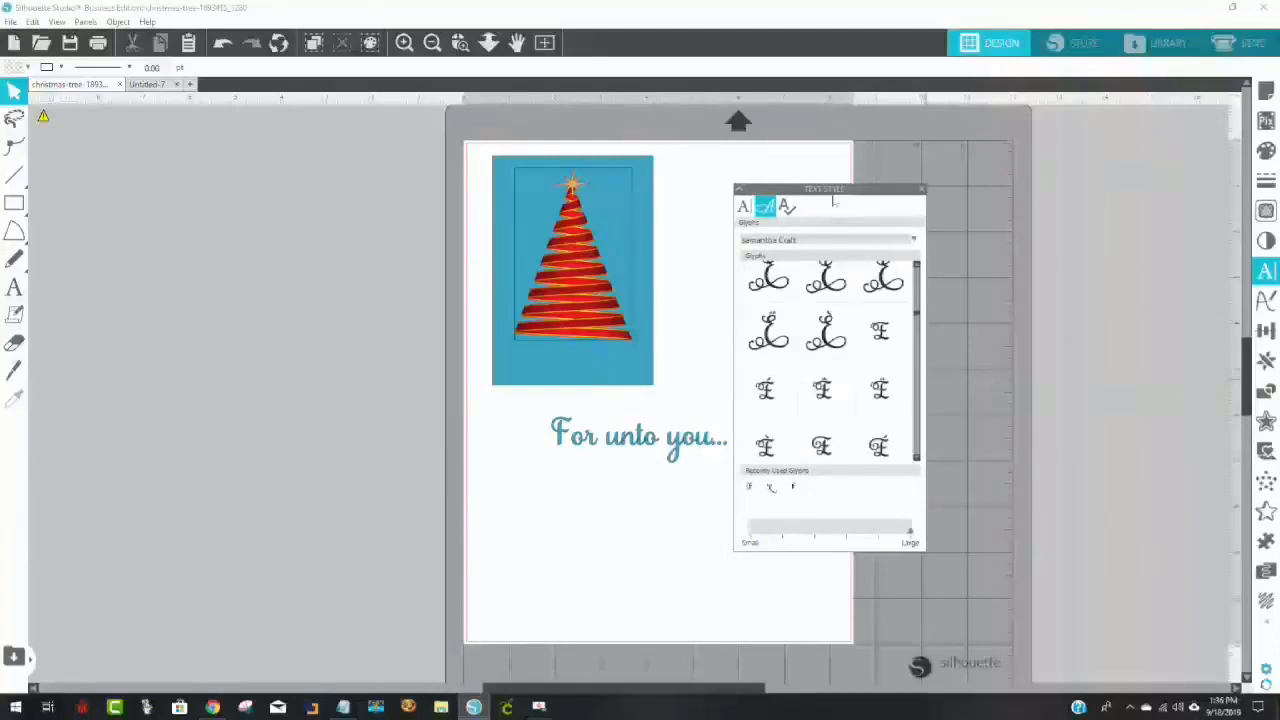
# Replace the initial F of "For unto you..." with the Samantha Craft alternate F that has a curled swash on its left side
pyautogui.moveTo(833, 204); pyautogui.dragTo(914, 196)
pyautogui.doubleClick(645, 438)
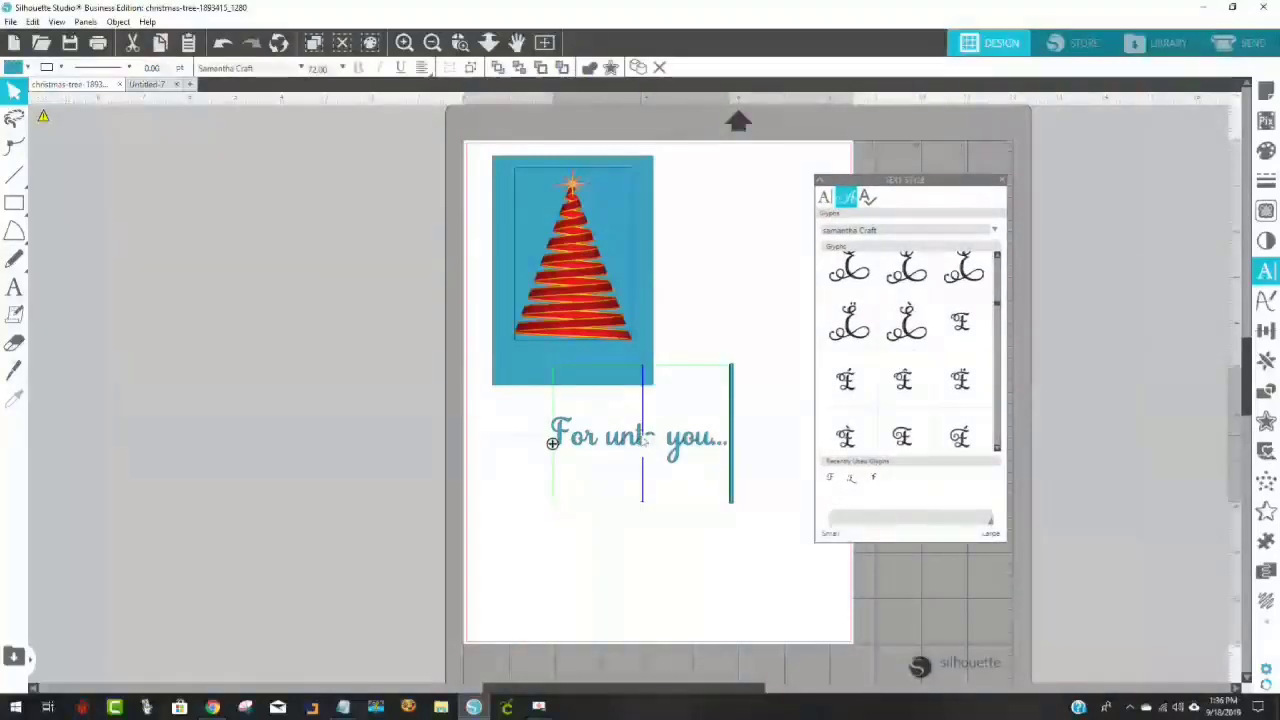
pyautogui.moveTo(552, 440)
pyautogui.mouseDown()
pyautogui.moveTo(586, 440)
pyautogui.moveTo(571, 440)
pyautogui.mouseUp()
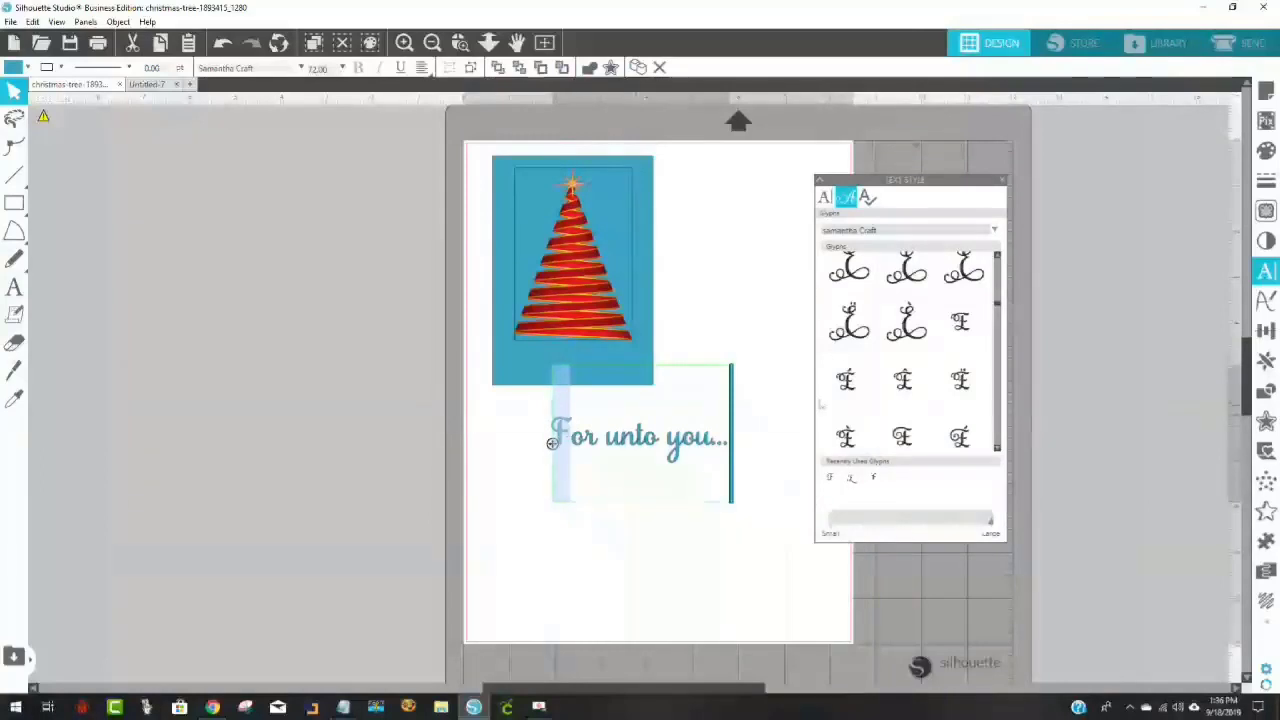
pyautogui.scroll(-3, 911, 388)
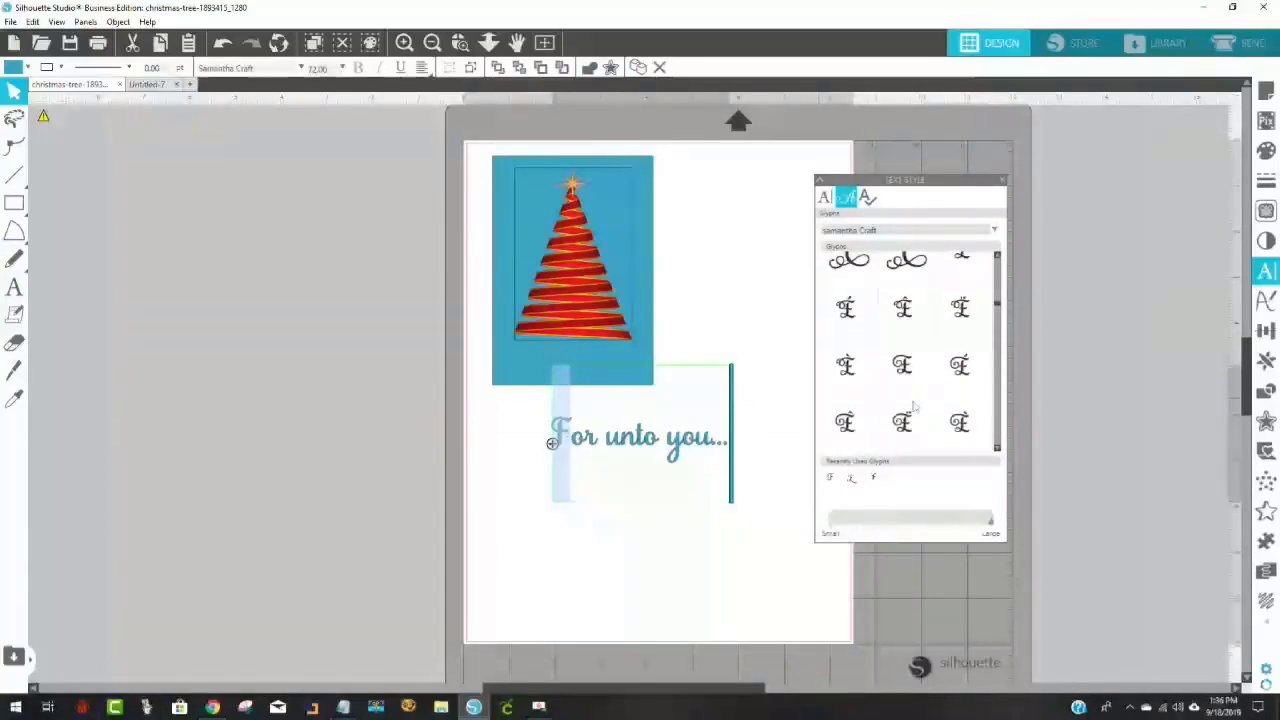
pyautogui.moveTo(905, 374)
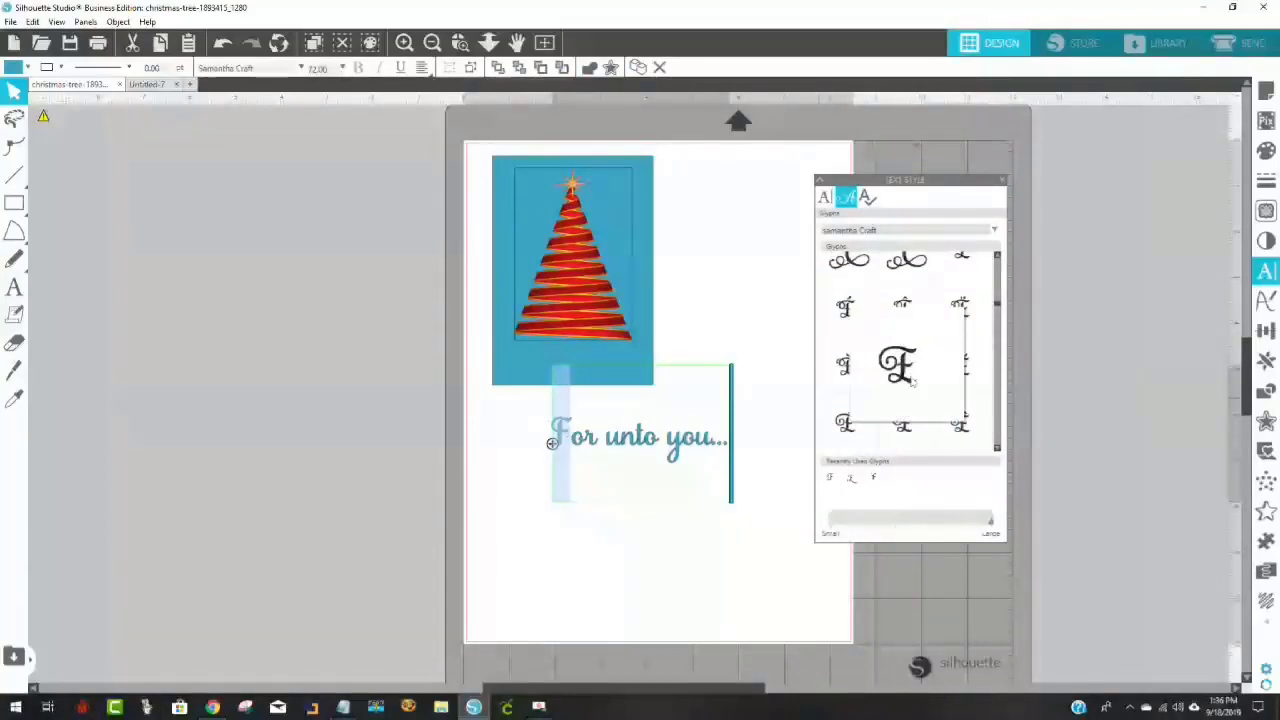
pyautogui.scroll(-3, 932, 378)
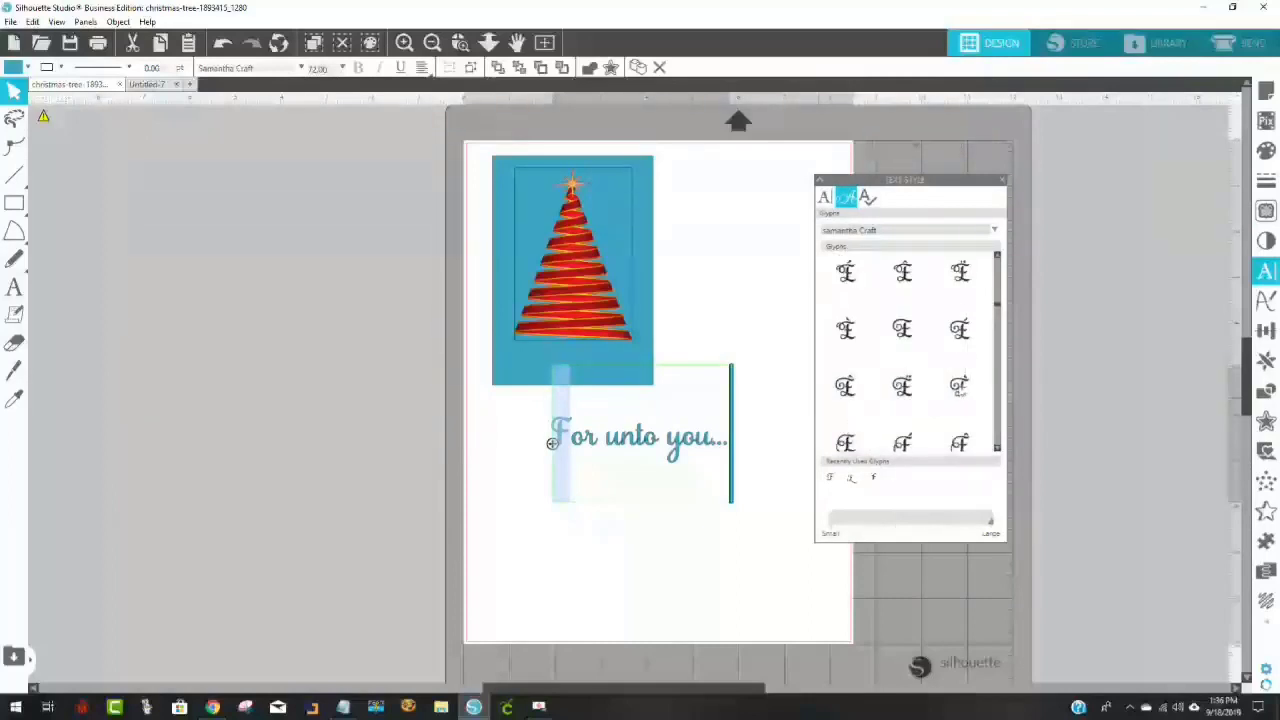
pyautogui.scroll(-5, 966, 406)
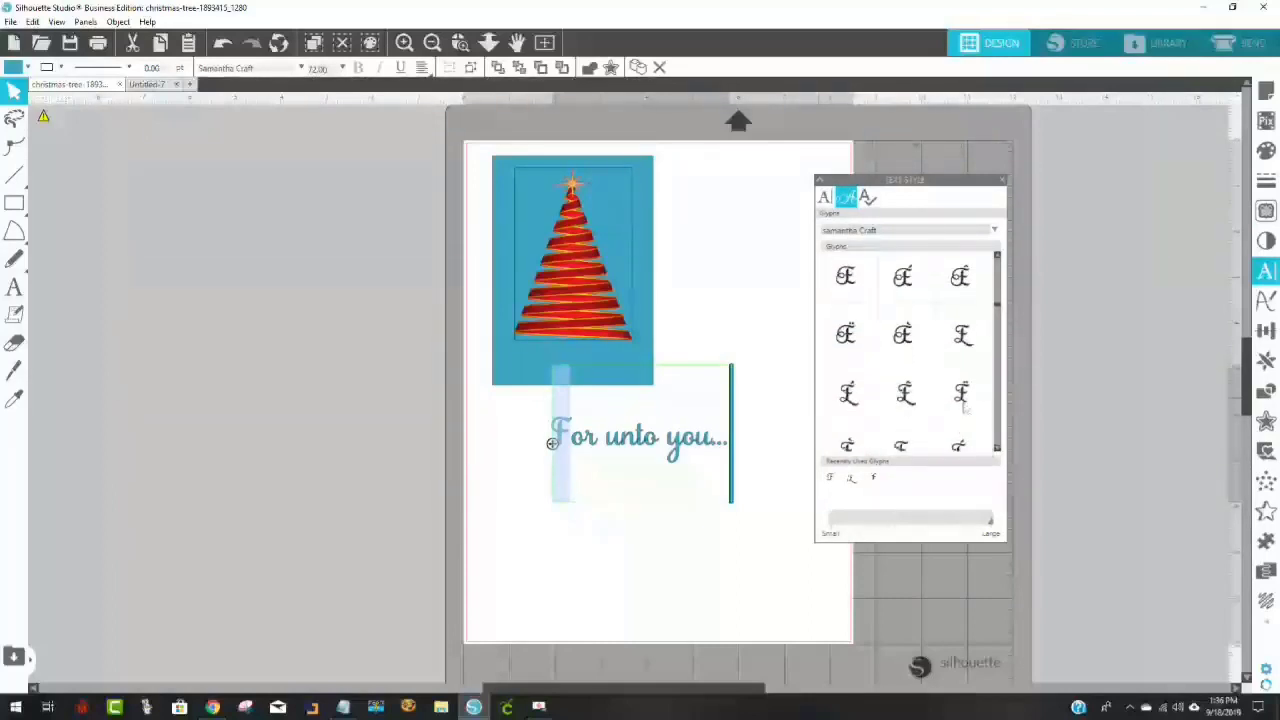
pyautogui.scroll(-2, 958, 414)
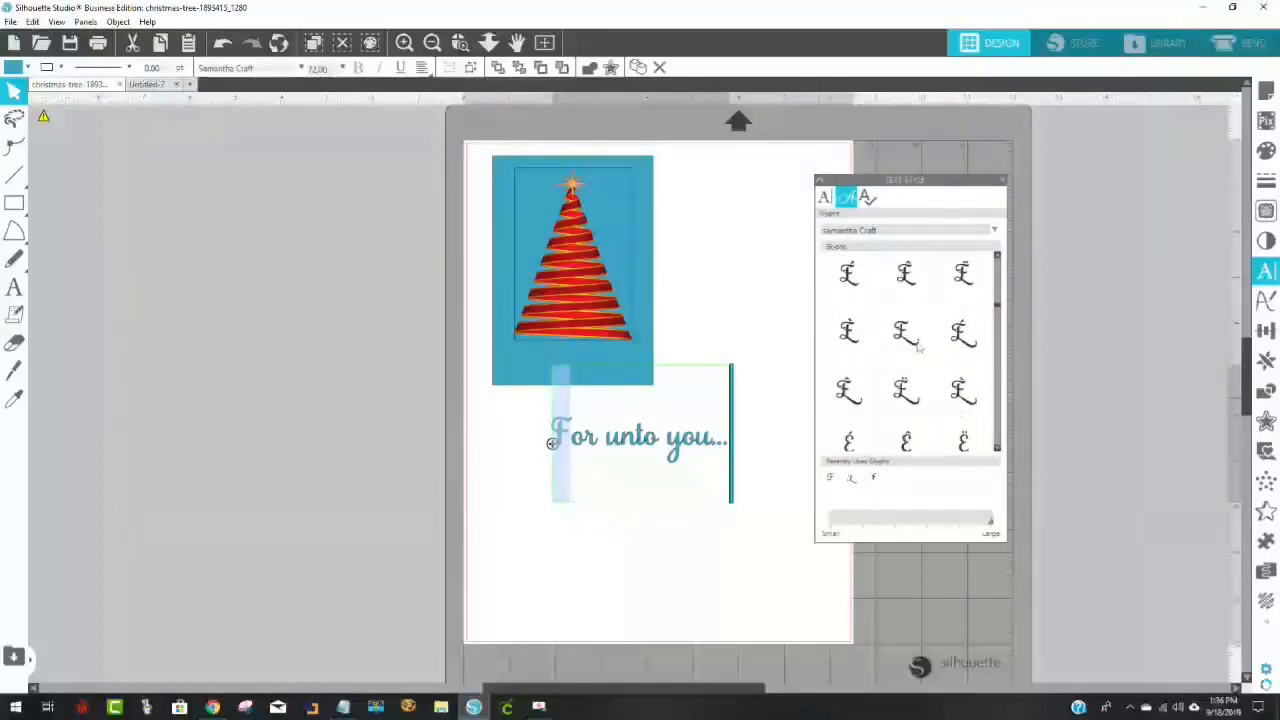
pyautogui.moveTo(918, 347)
pyautogui.scroll(-4, 935, 415)
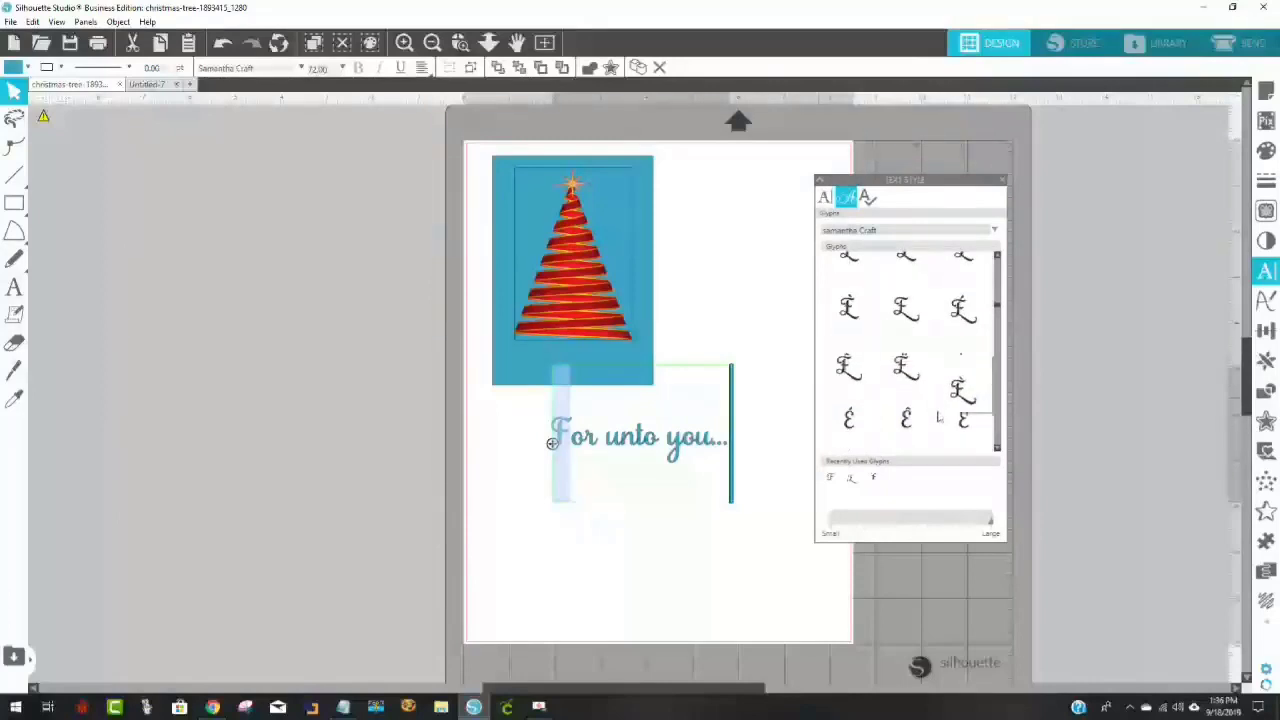
pyautogui.scroll(-5, 920, 410)
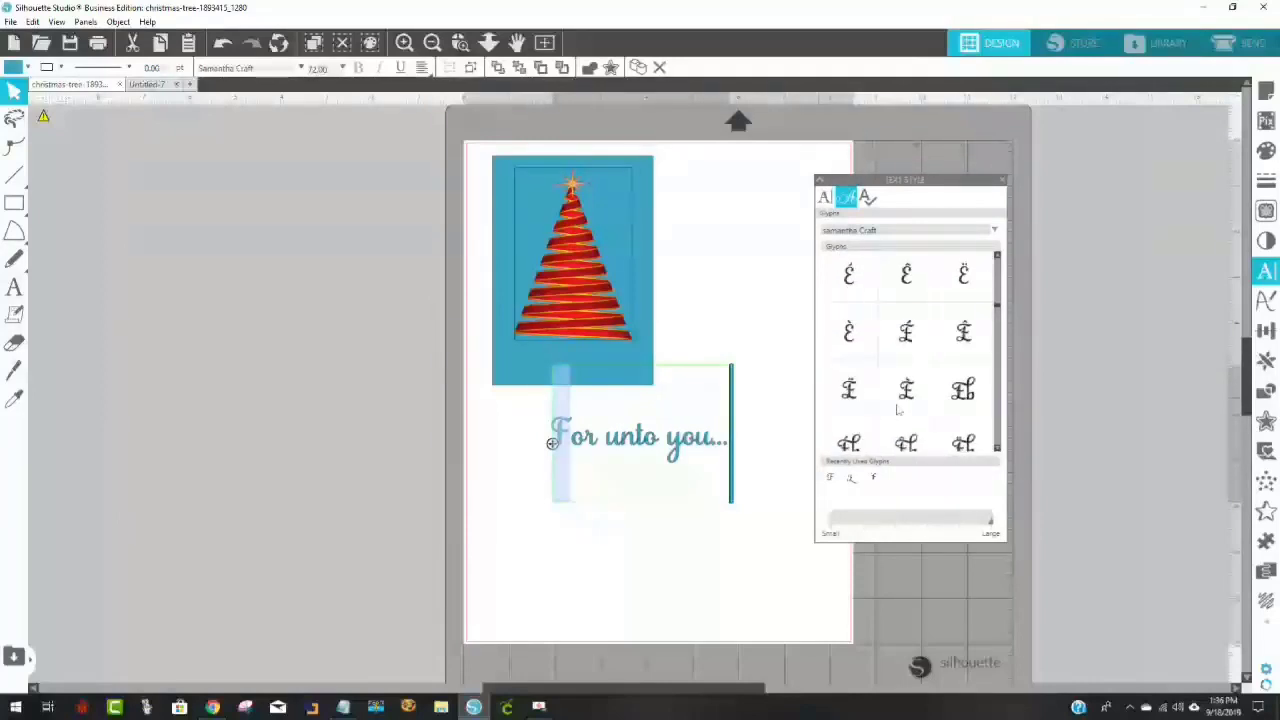
pyautogui.scroll(-4, 901, 401)
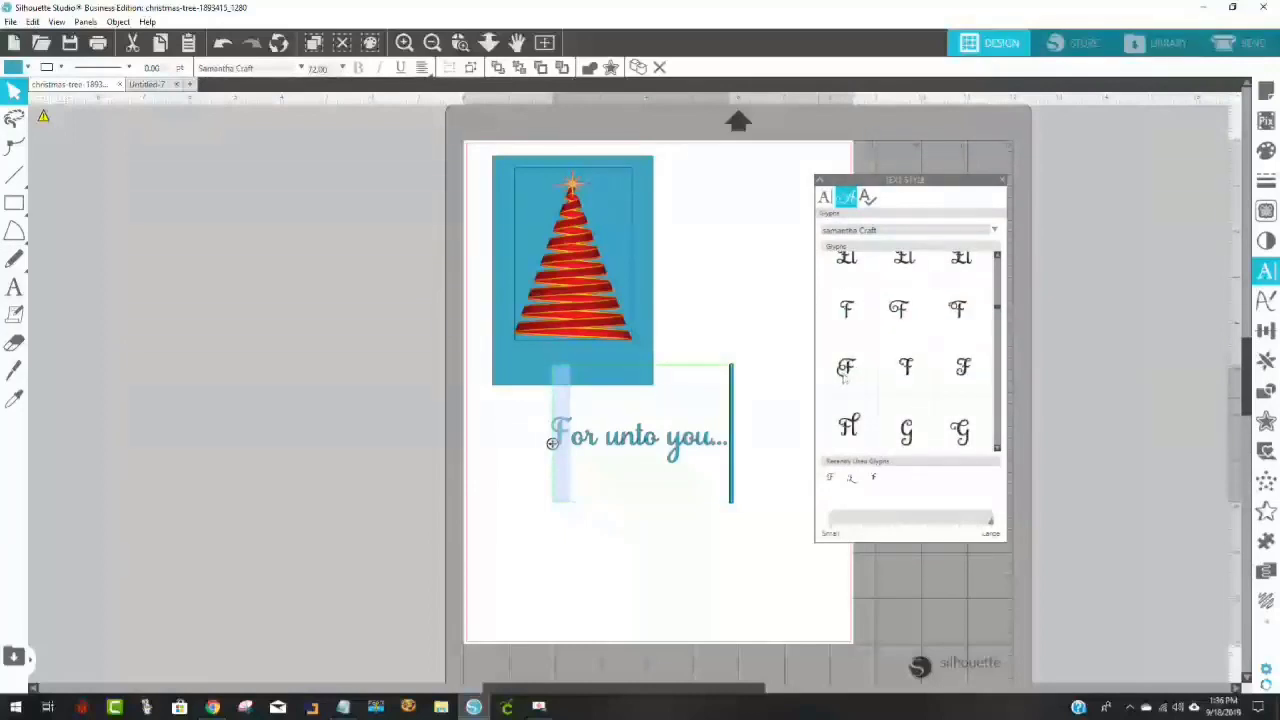
pyautogui.moveTo(852, 382)
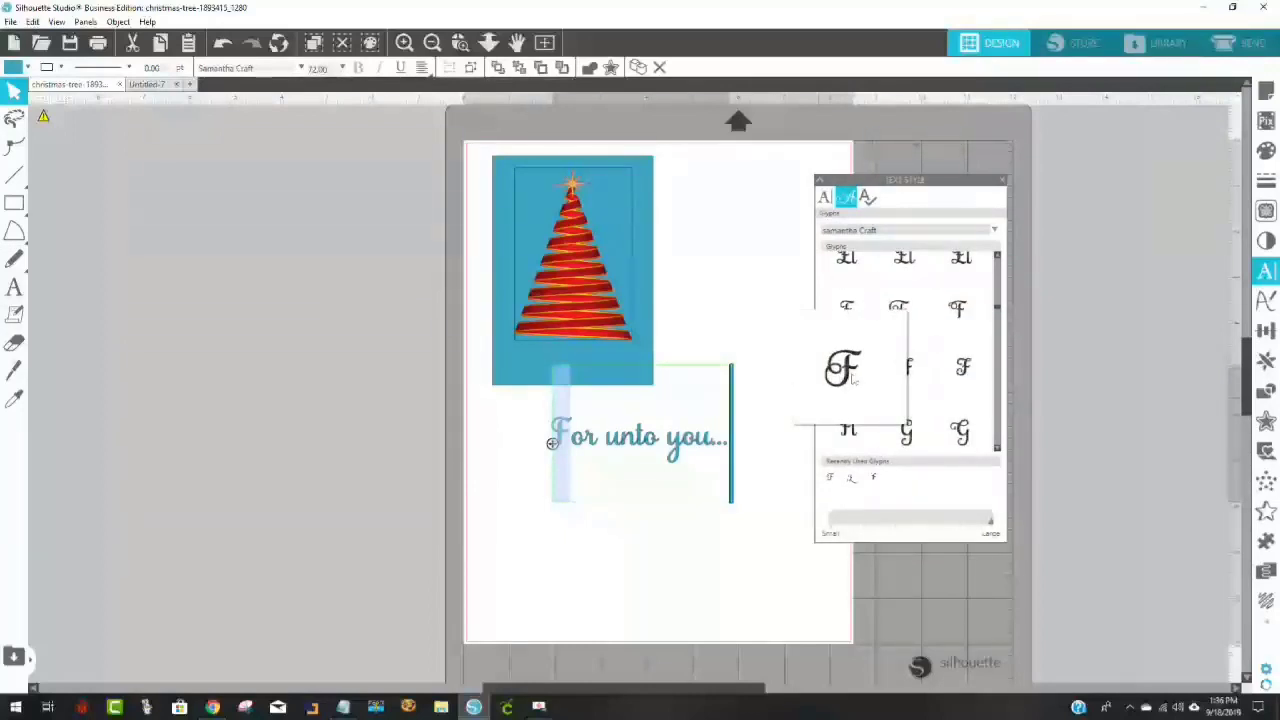
pyautogui.doubleClick(848, 372)
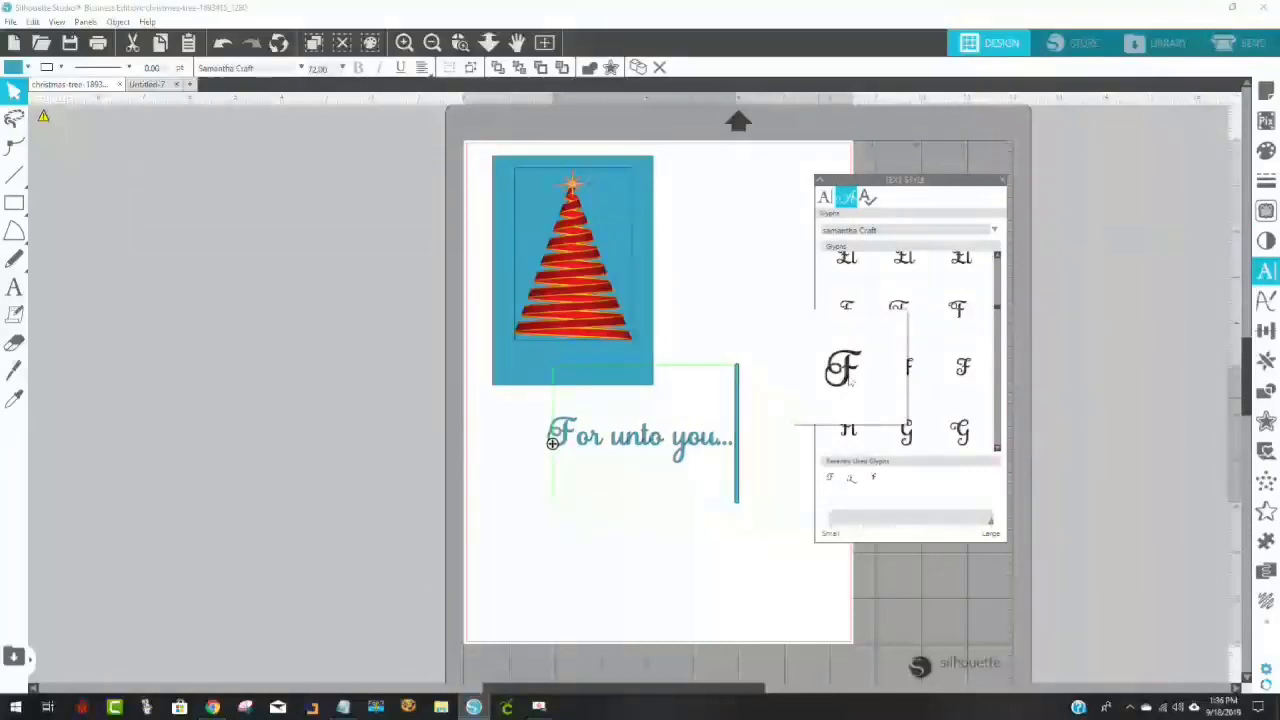
pyautogui.click(560, 462)
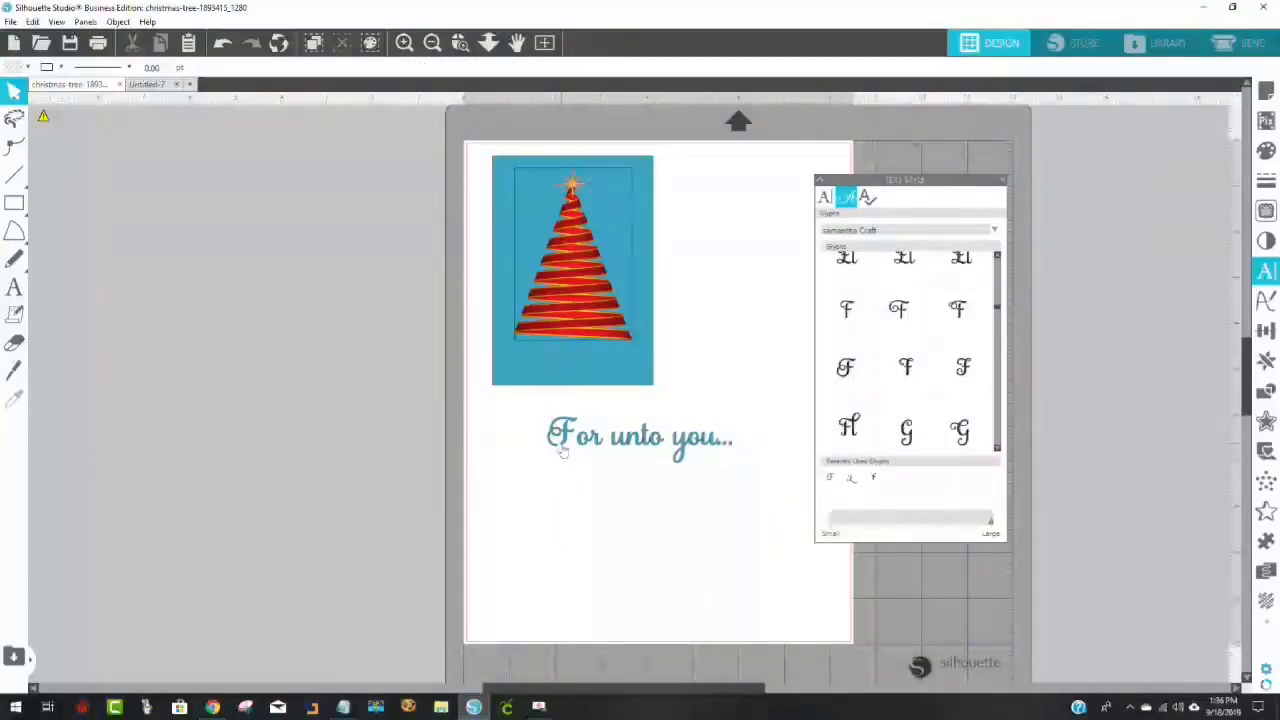
pyautogui.click(1005, 183)
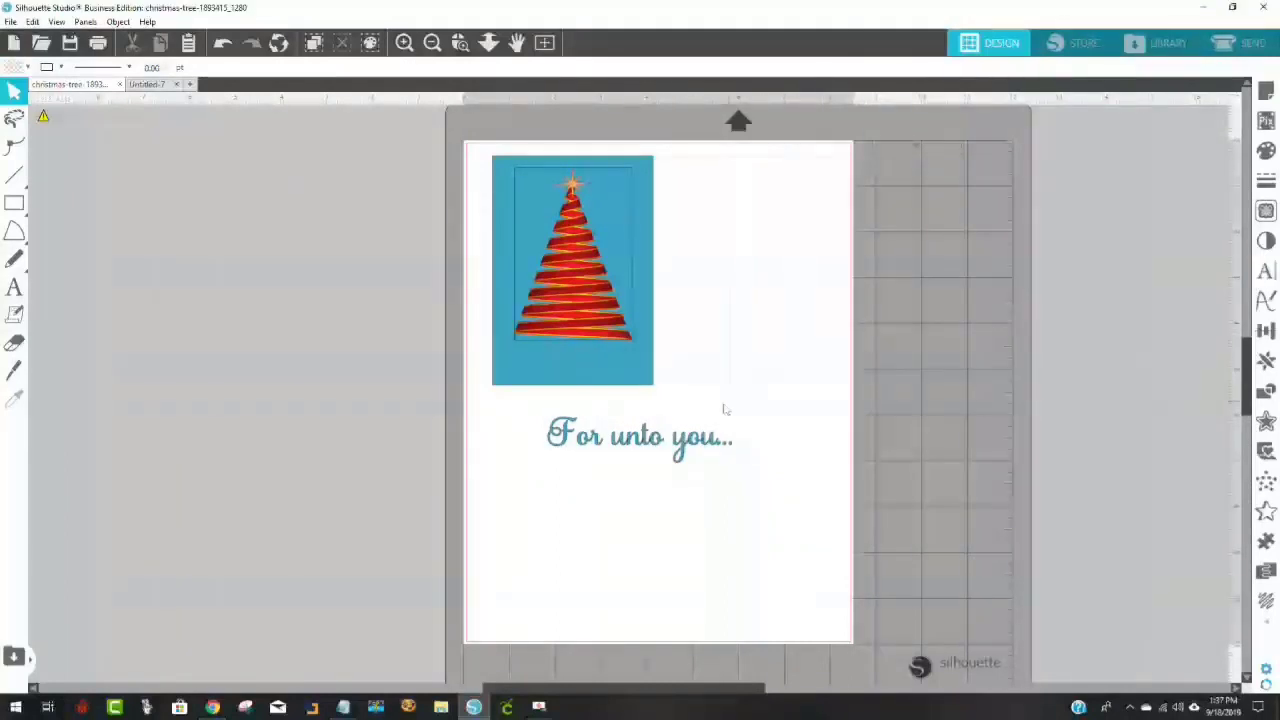
# Ungroup the "For unto you..." text into separate letters
pyautogui.click(641, 449)
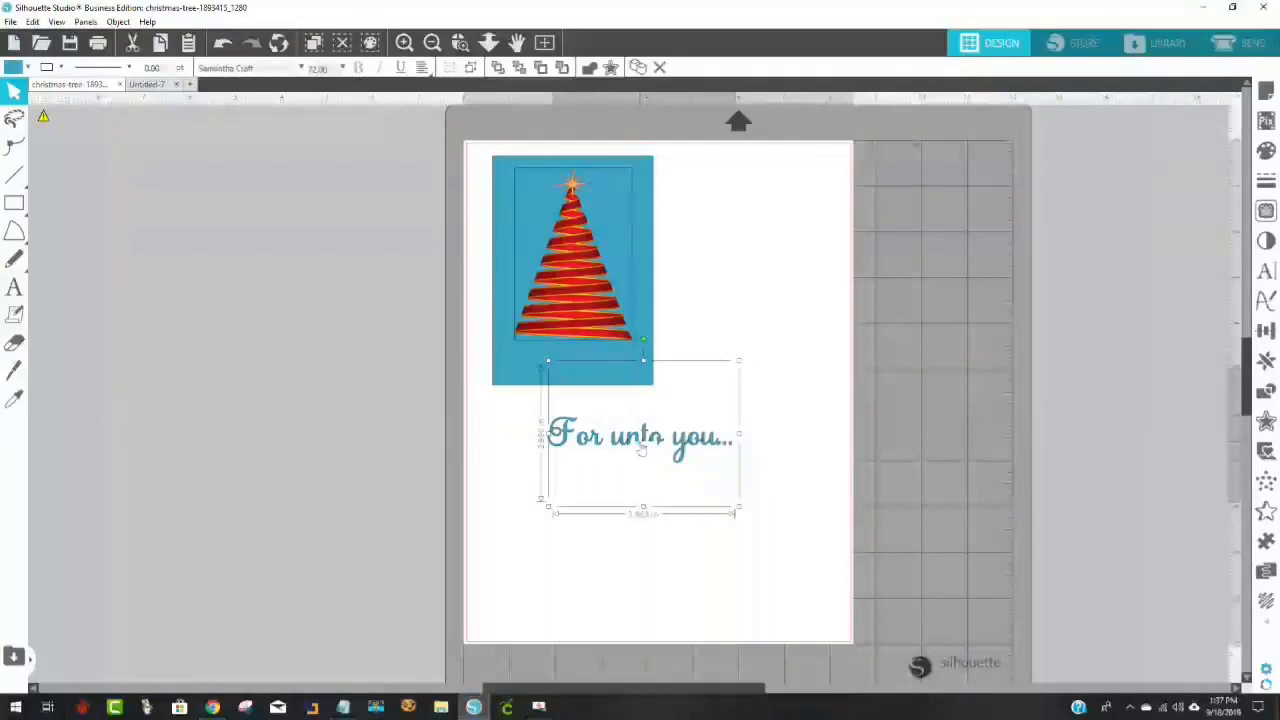
pyautogui.rightClick(587, 446)
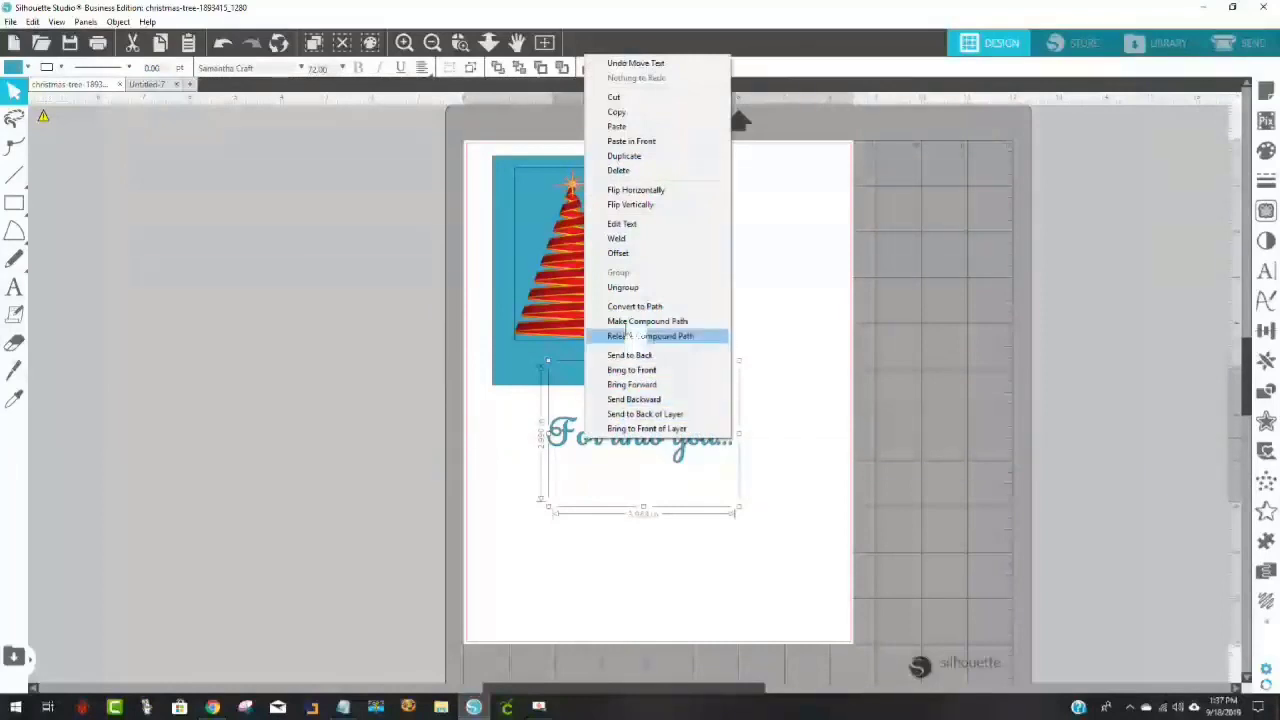
pyautogui.click(645, 288)
pyautogui.click(811, 409)
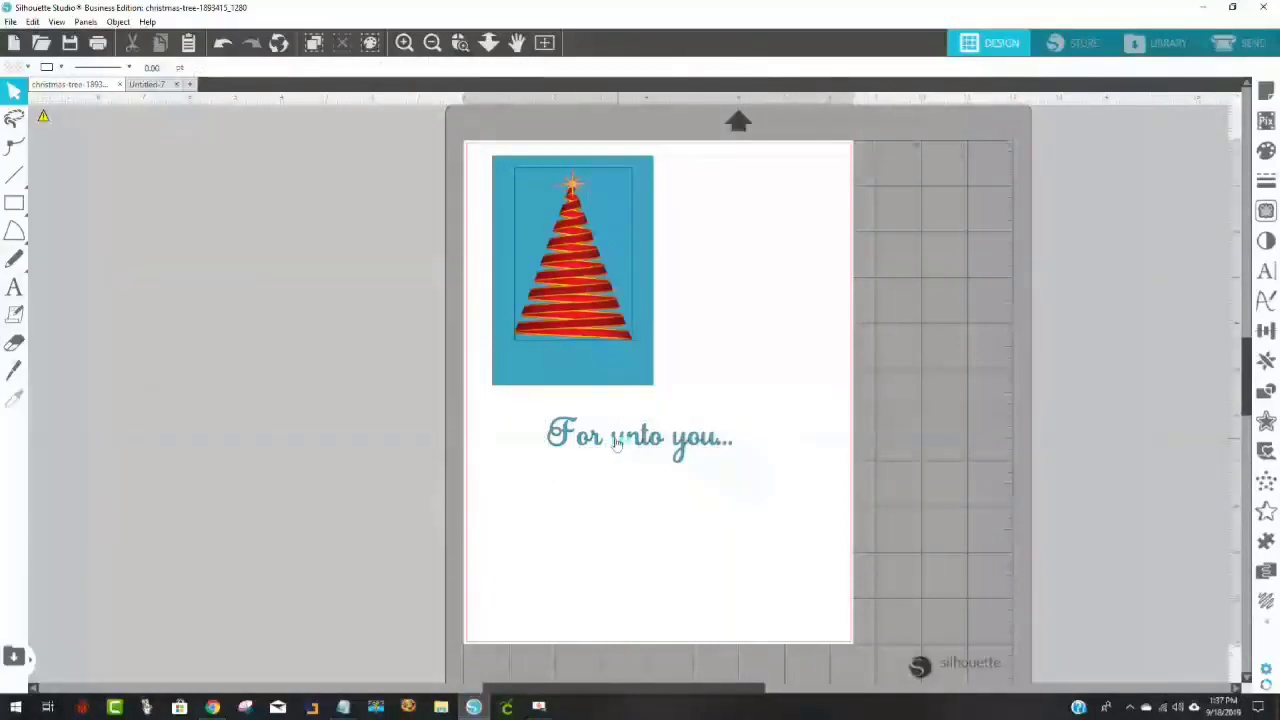
# Nudge the decorative F slightly to the right so it sits closer to the "or"
pyautogui.click(567, 439)
pyautogui.click(566, 441)
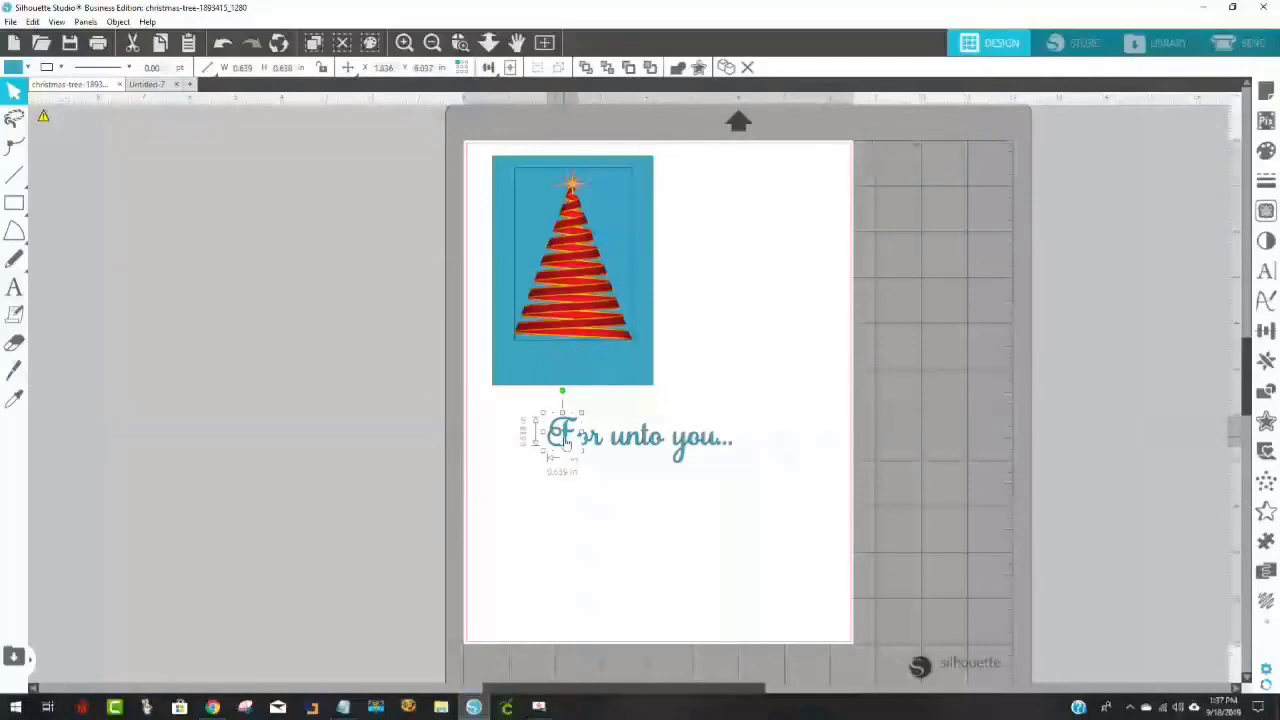
pyautogui.moveTo(565, 441); pyautogui.dragTo(566, 442)
pyautogui.press('Right')
pyautogui.press('Right')
pyautogui.press('Right')
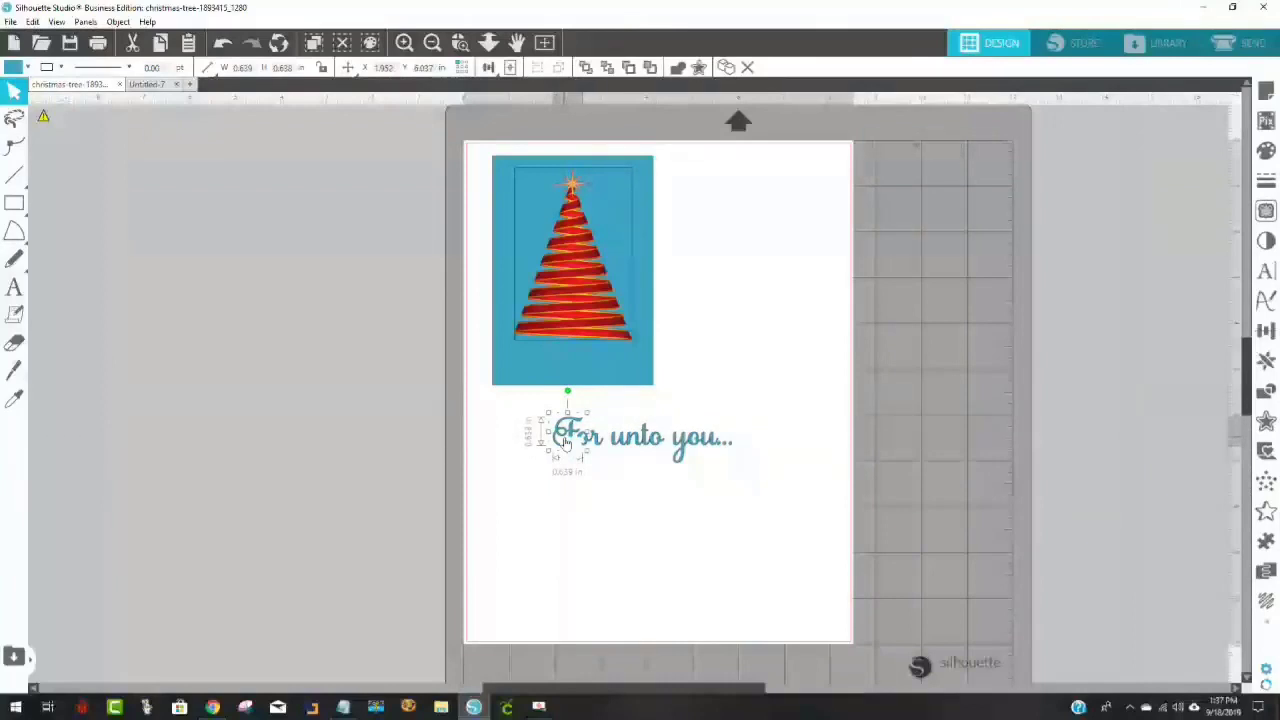
pyautogui.press('Right')
pyautogui.click(686, 466)
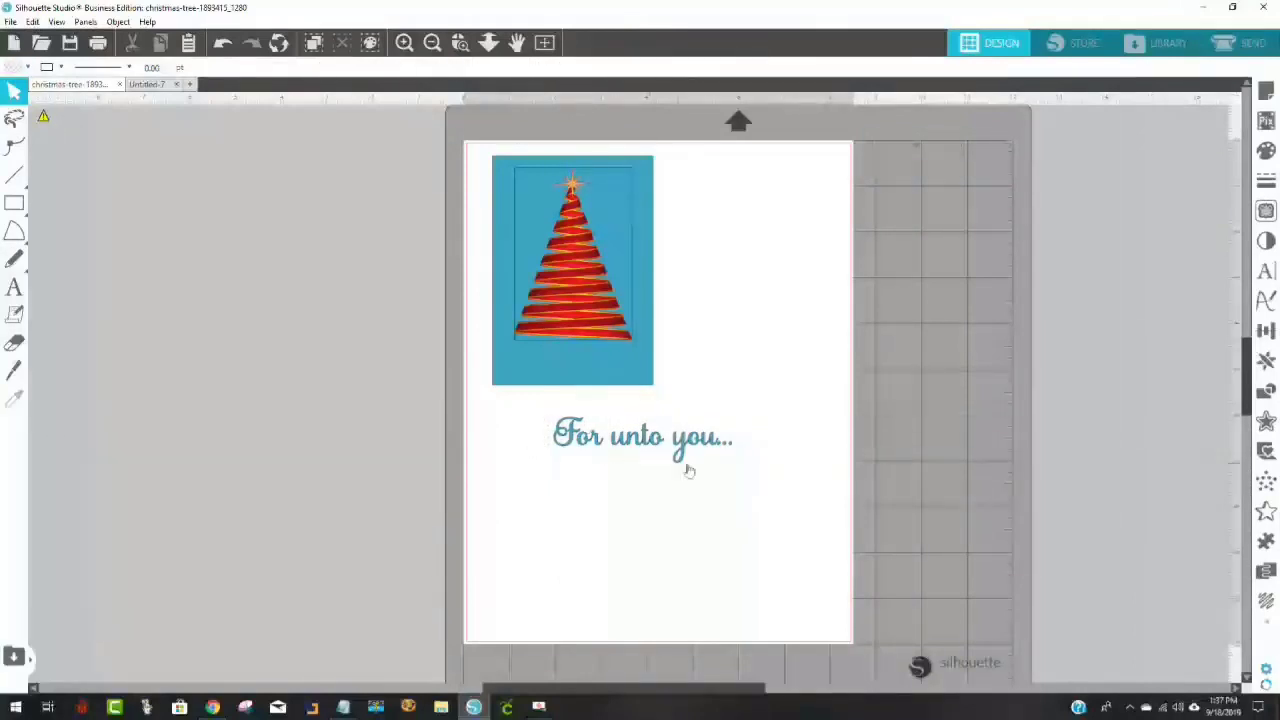
# Group all the letters of "For unto you..." back together and fill them with black
pyautogui.click(735, 445)
pyautogui.keyDown('shift'); pyautogui.click(585, 446); pyautogui.keyUp('shift')
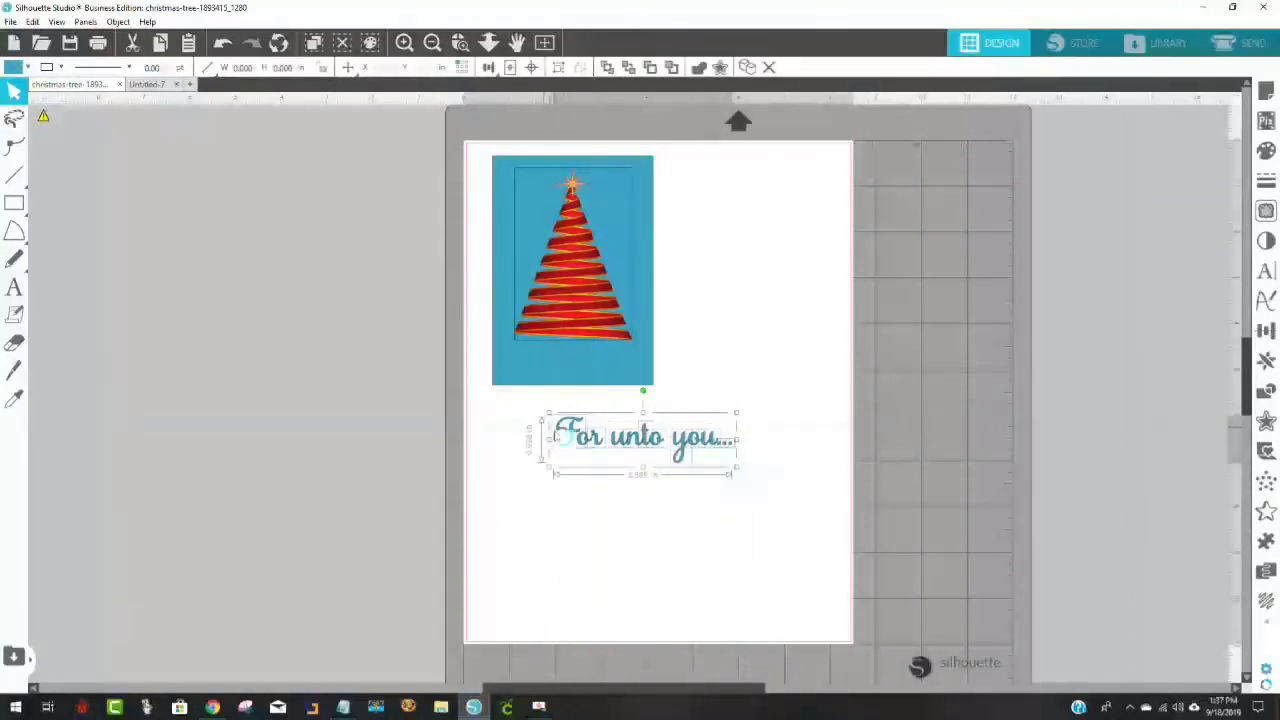
pyautogui.rightClick(585, 446)
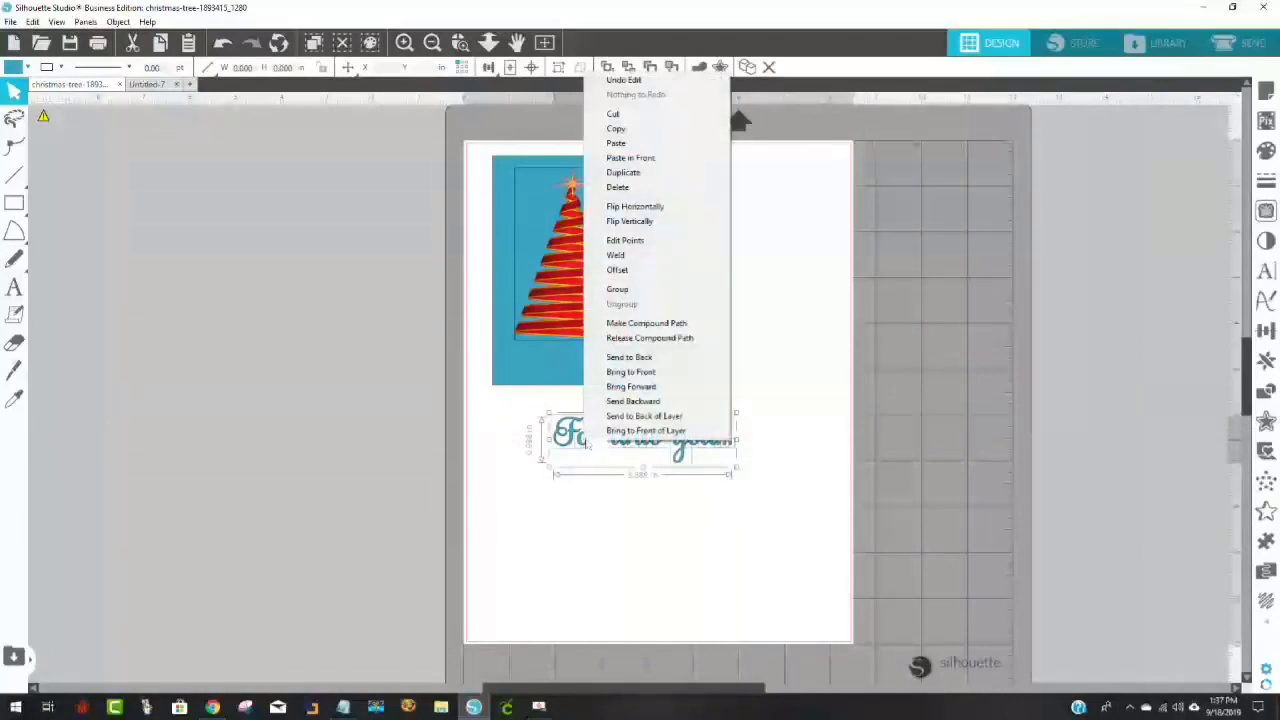
pyautogui.click(643, 292)
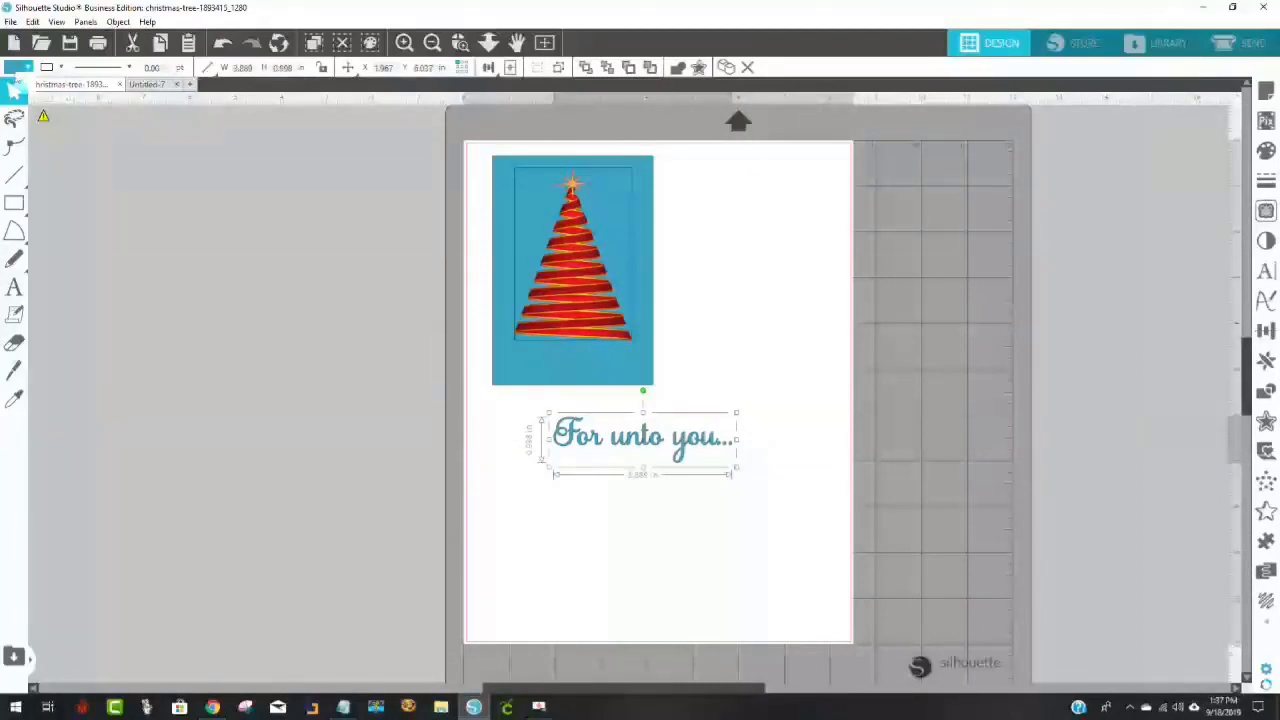
pyautogui.click(16, 67)
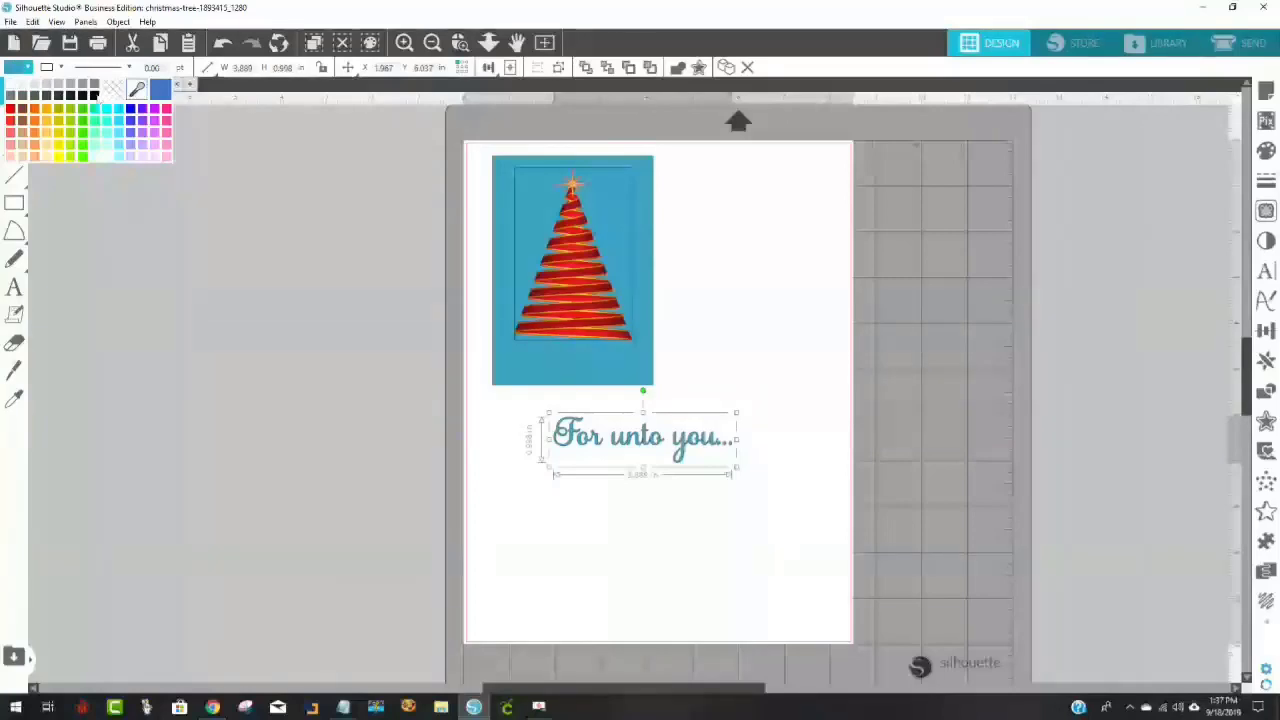
pyautogui.click(94, 95)
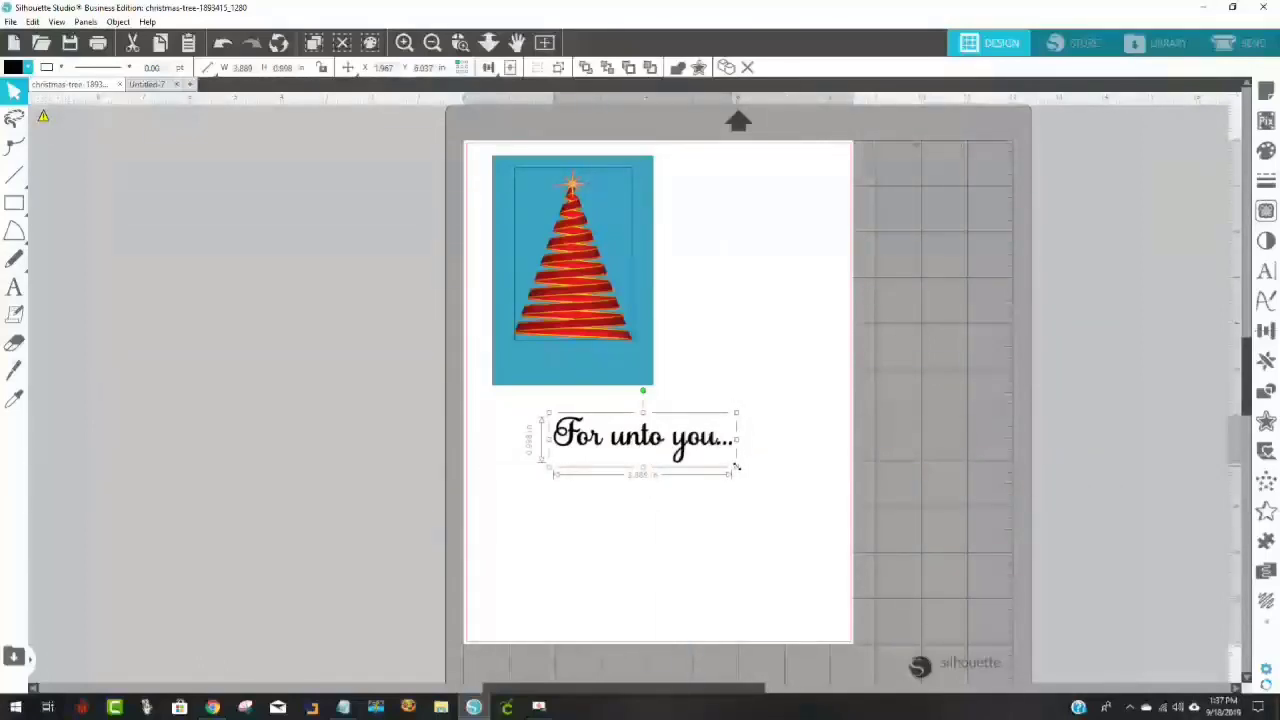
# Scale the lettering down to about 2.41 in wide, place it beneath the tree on the card, and shift the blue background slightly up
pyautogui.moveTo(736, 467); pyautogui.dragTo(582, 368)
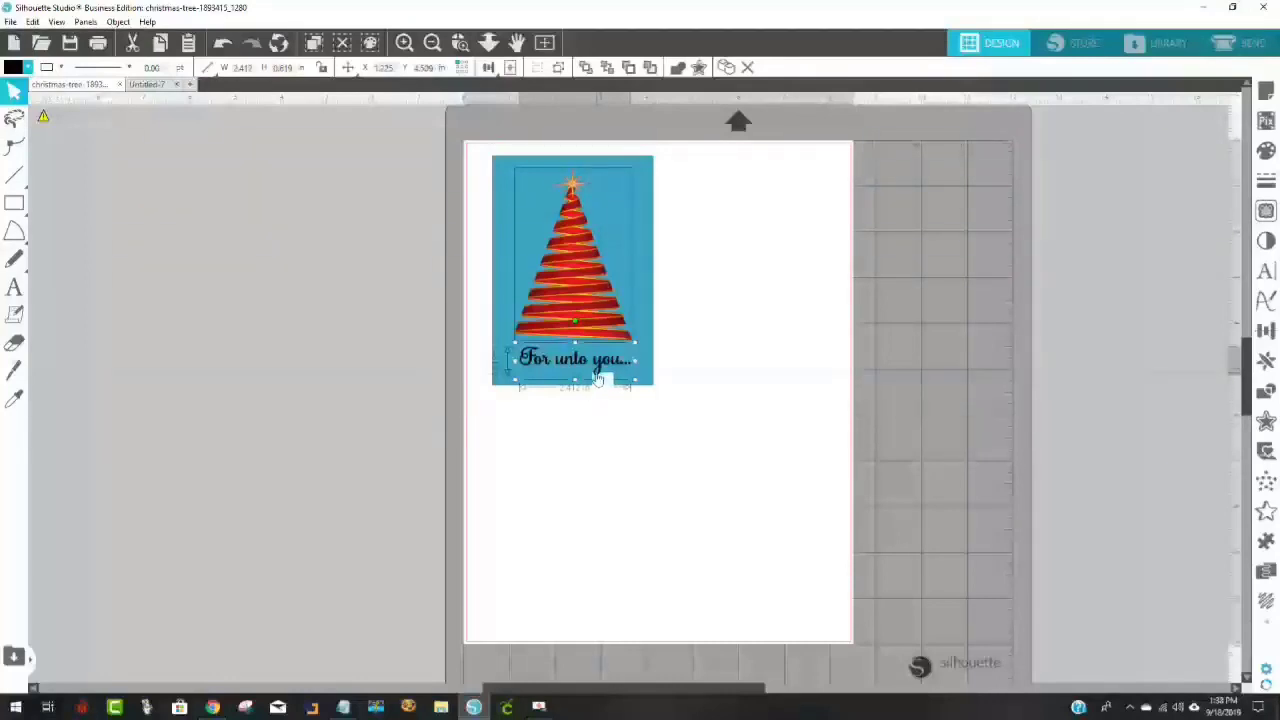
pyautogui.click(701, 386)
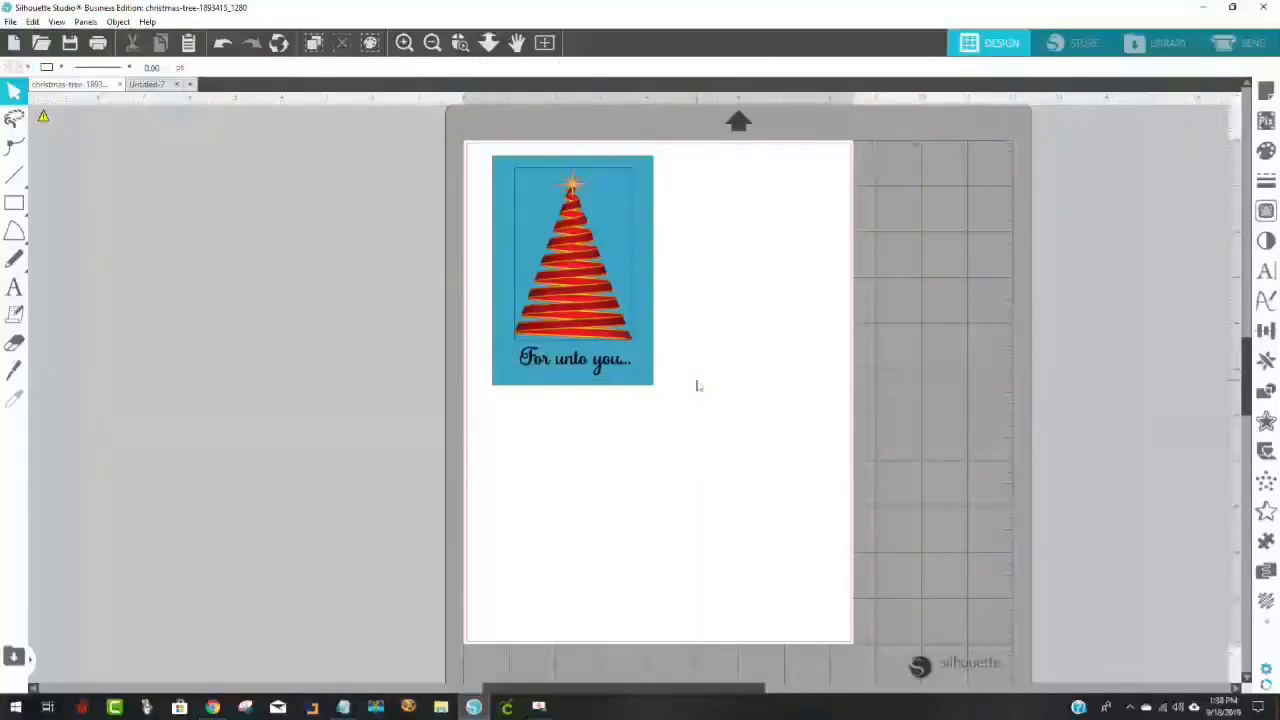
pyautogui.click(586, 372)
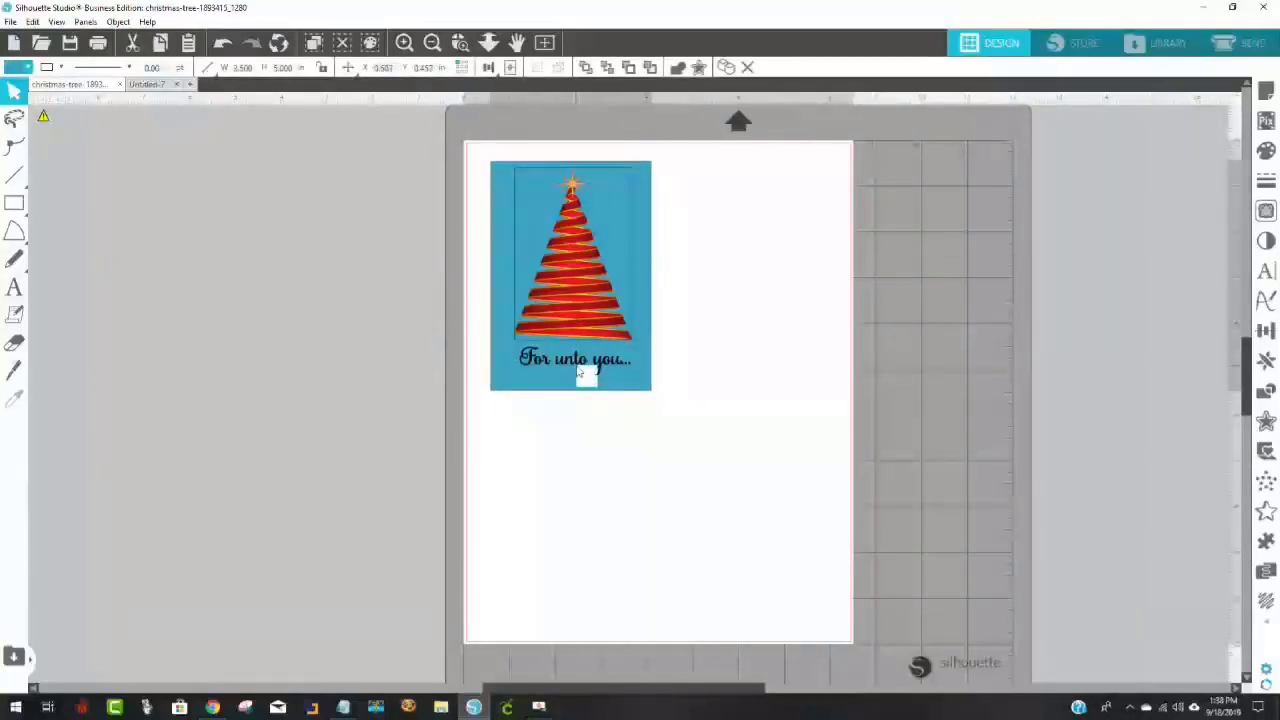
pyautogui.moveTo(586, 372); pyautogui.dragTo(589, 369)
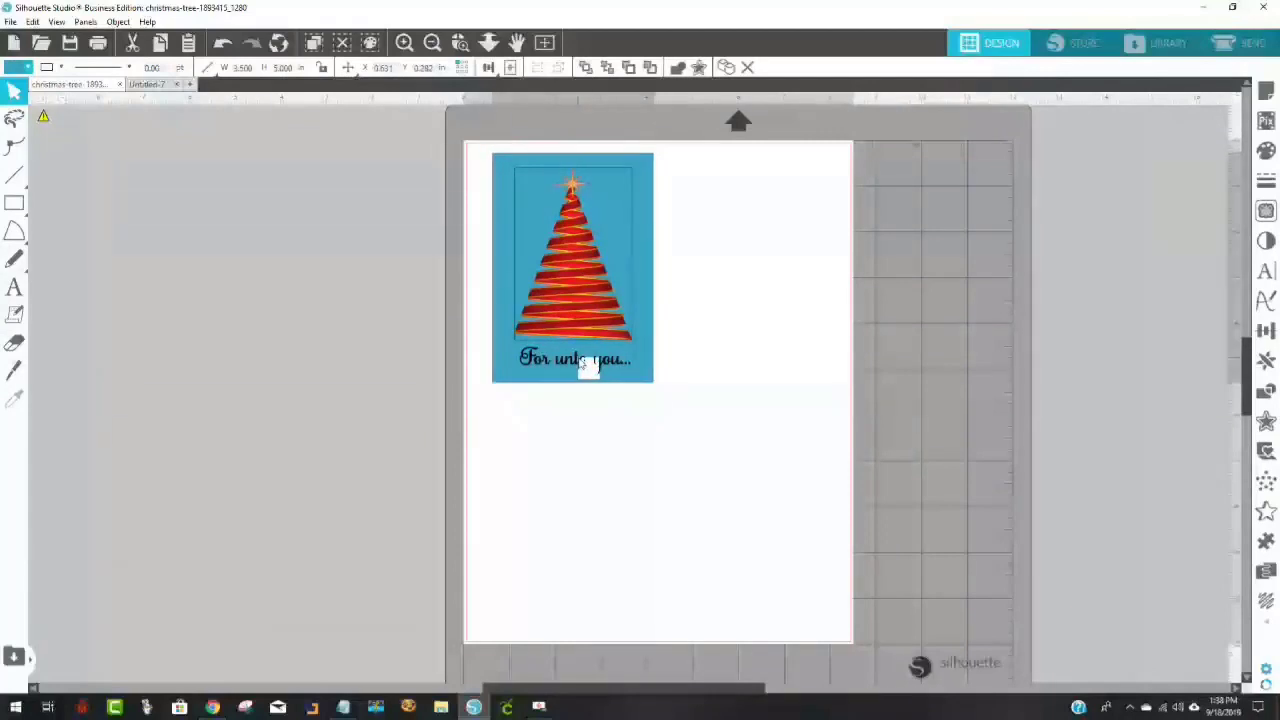
pyautogui.click(681, 369)
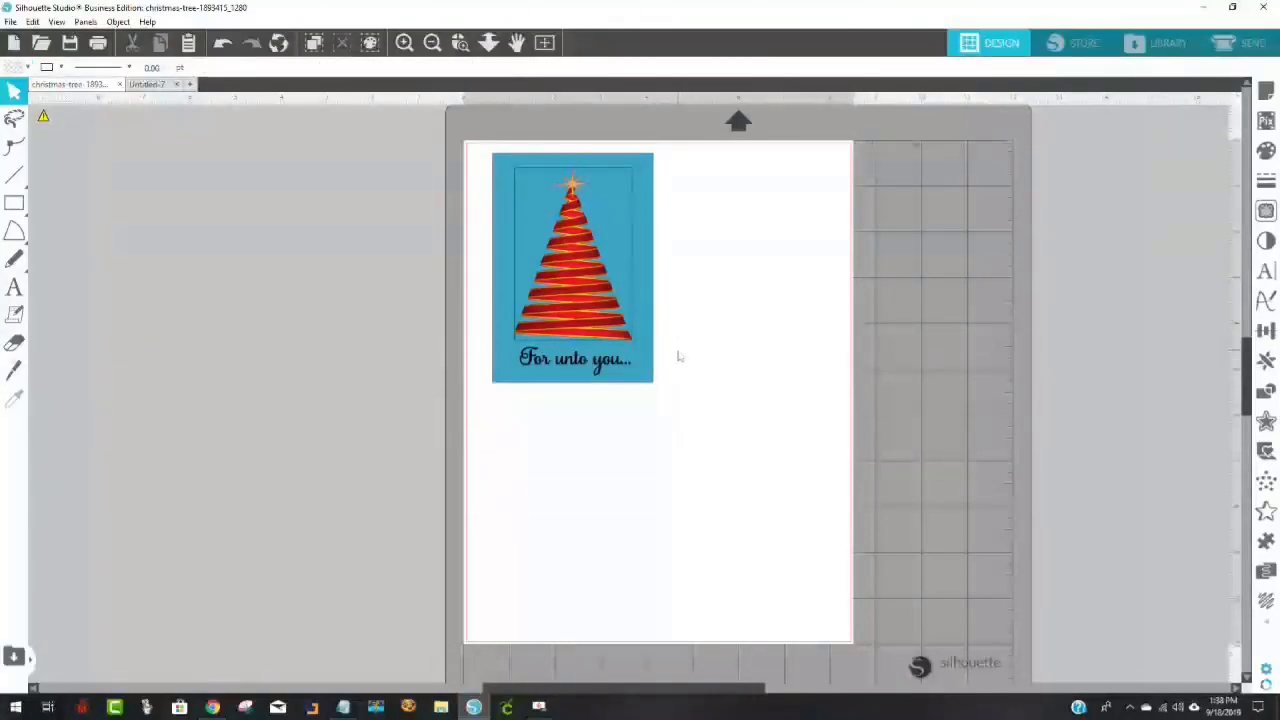
# Group the background, tree and lettering into one card and move it near the middle of the page
pyautogui.moveTo(689, 423); pyautogui.dragTo(480, 152)
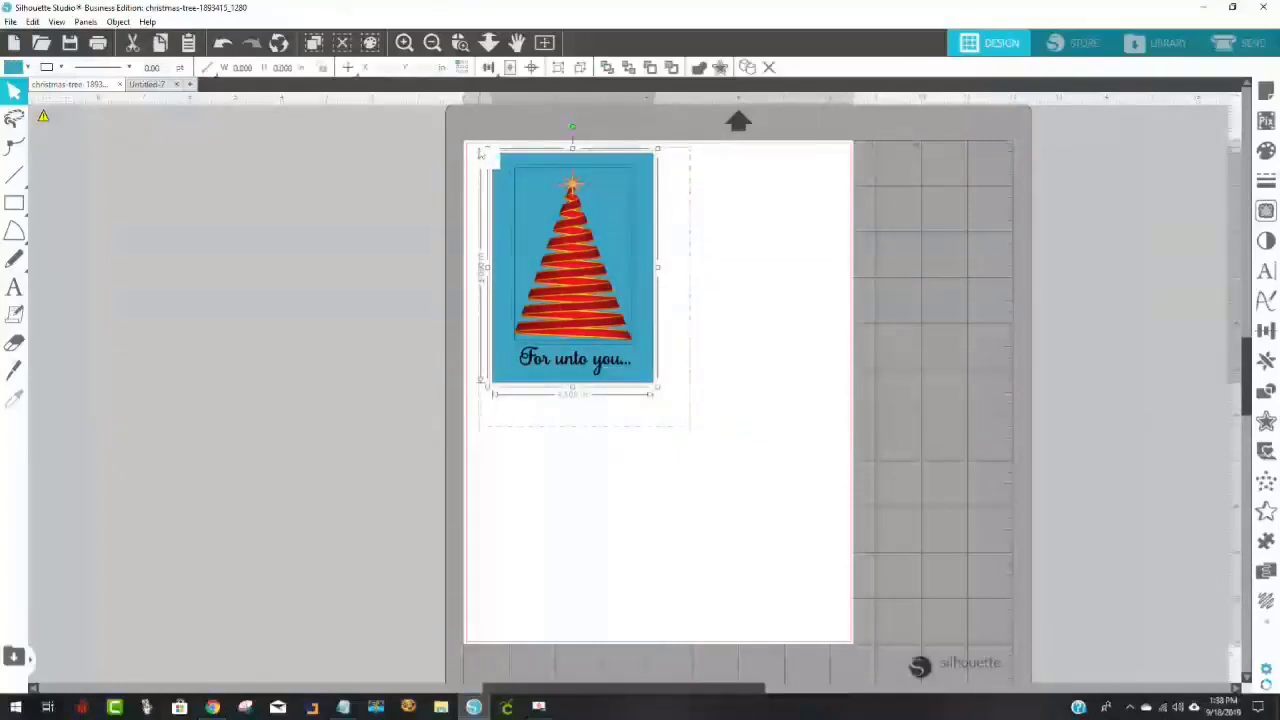
pyautogui.rightClick(589, 261)
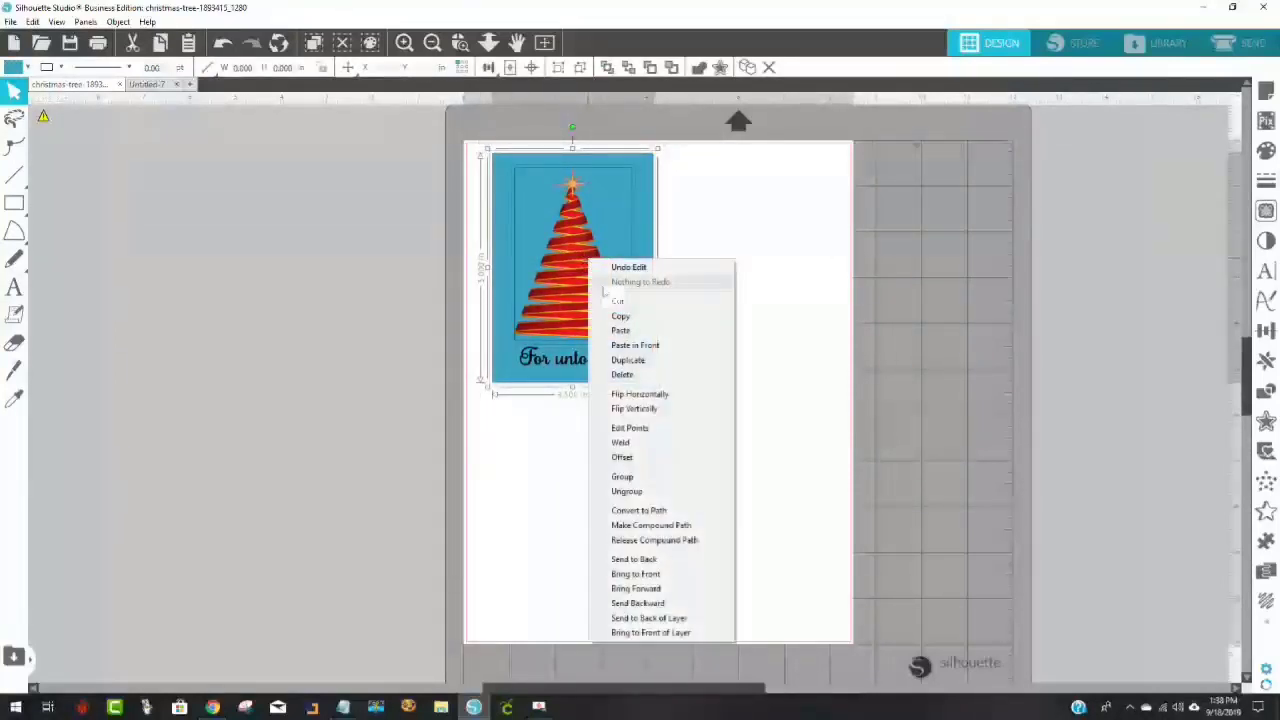
pyautogui.click(645, 484)
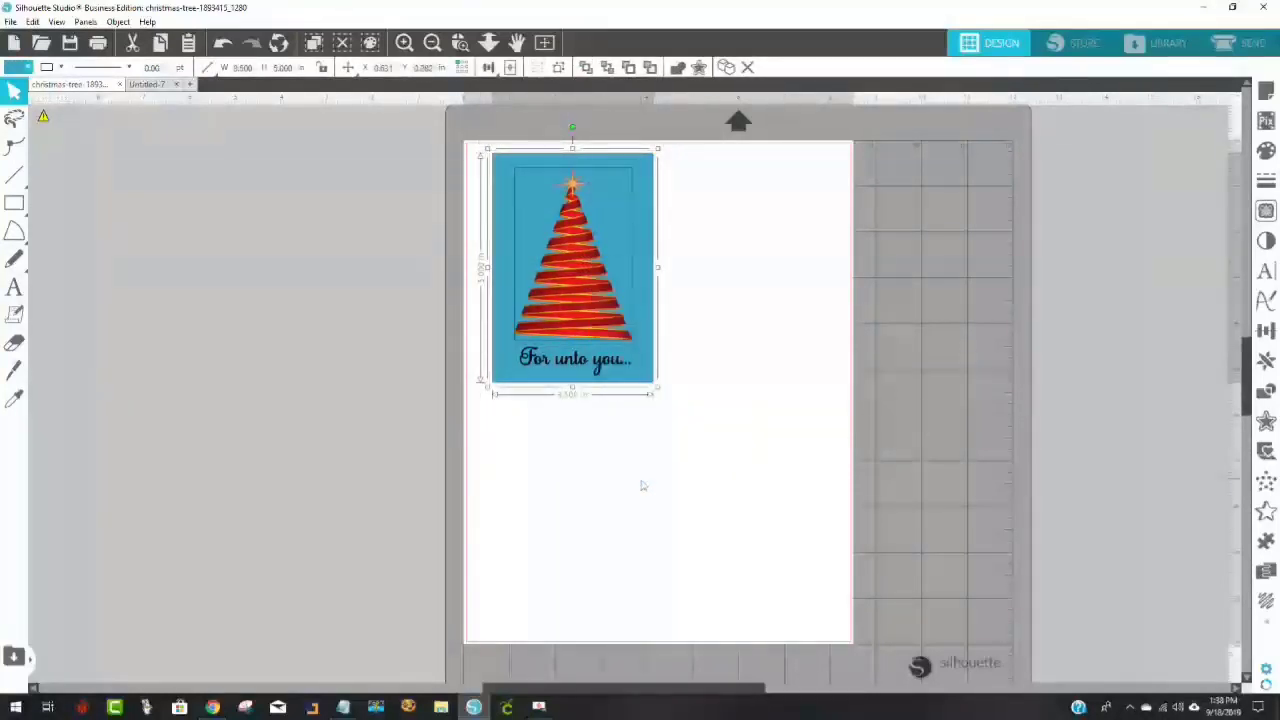
pyautogui.moveTo(588, 304); pyautogui.dragTo(659, 396)
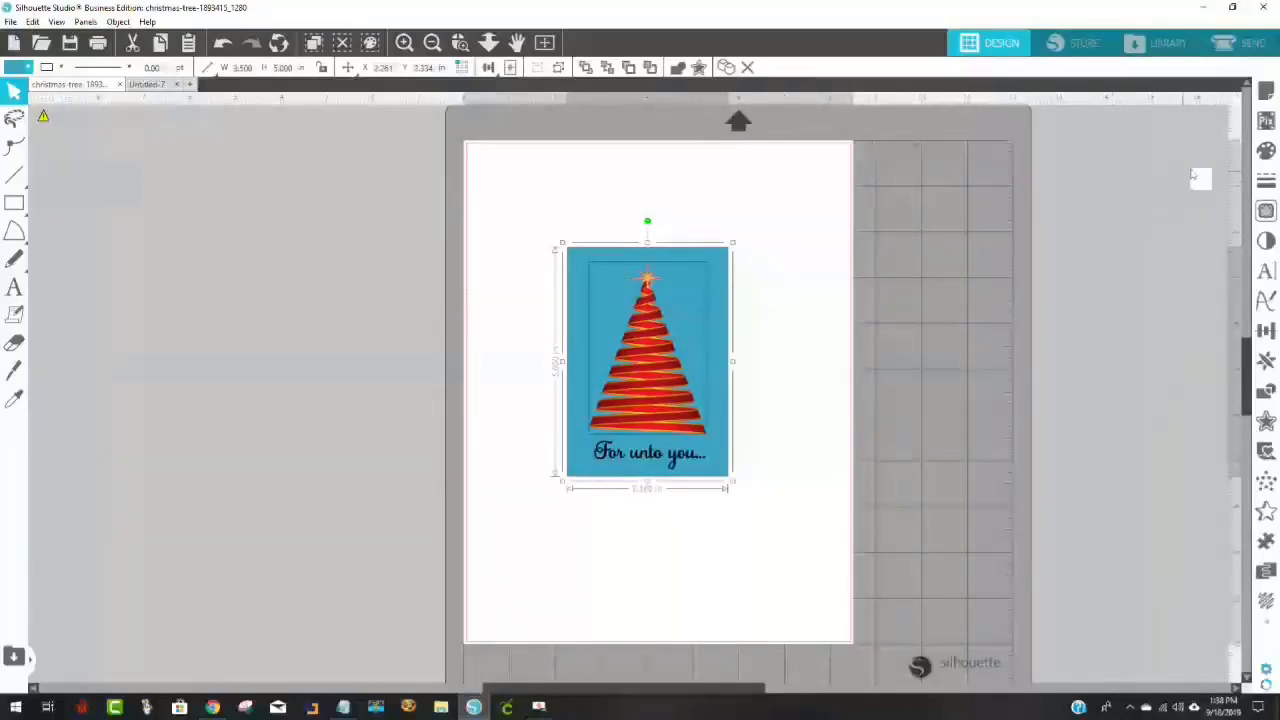
# Turn on Type 1 registration marks in the page setup
pyautogui.click(1266, 92)
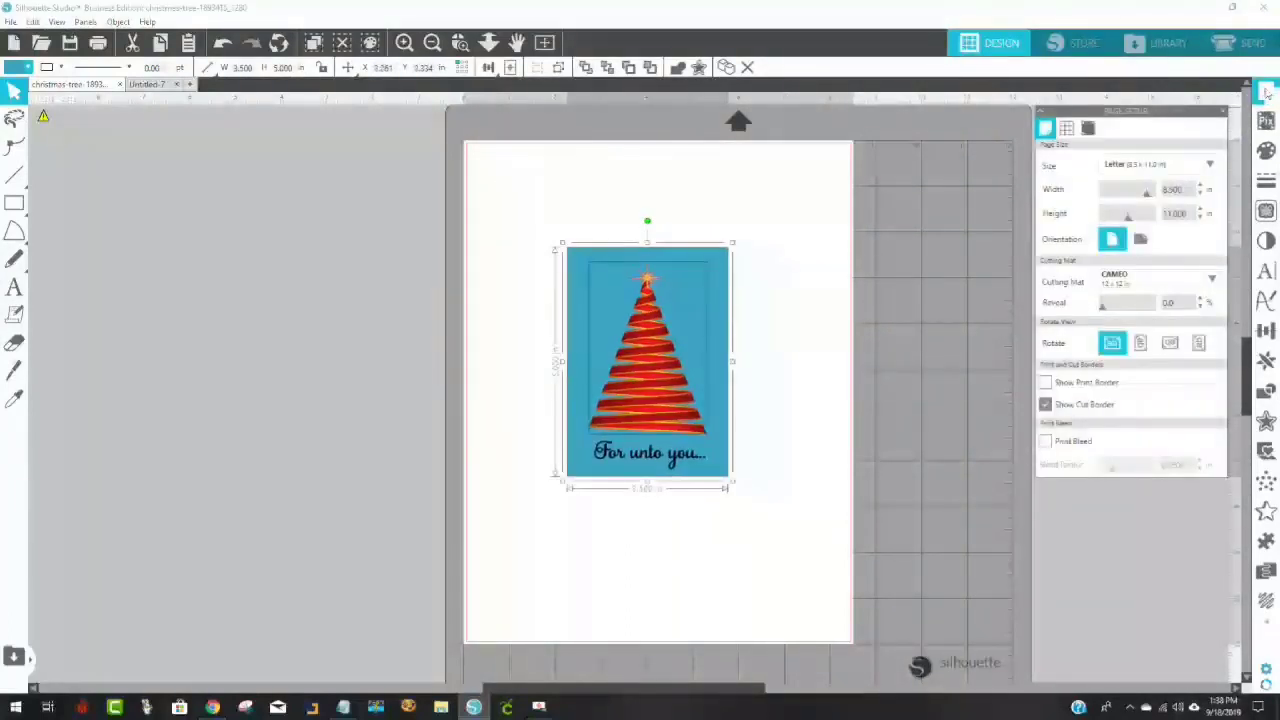
pyautogui.click(1089, 129)
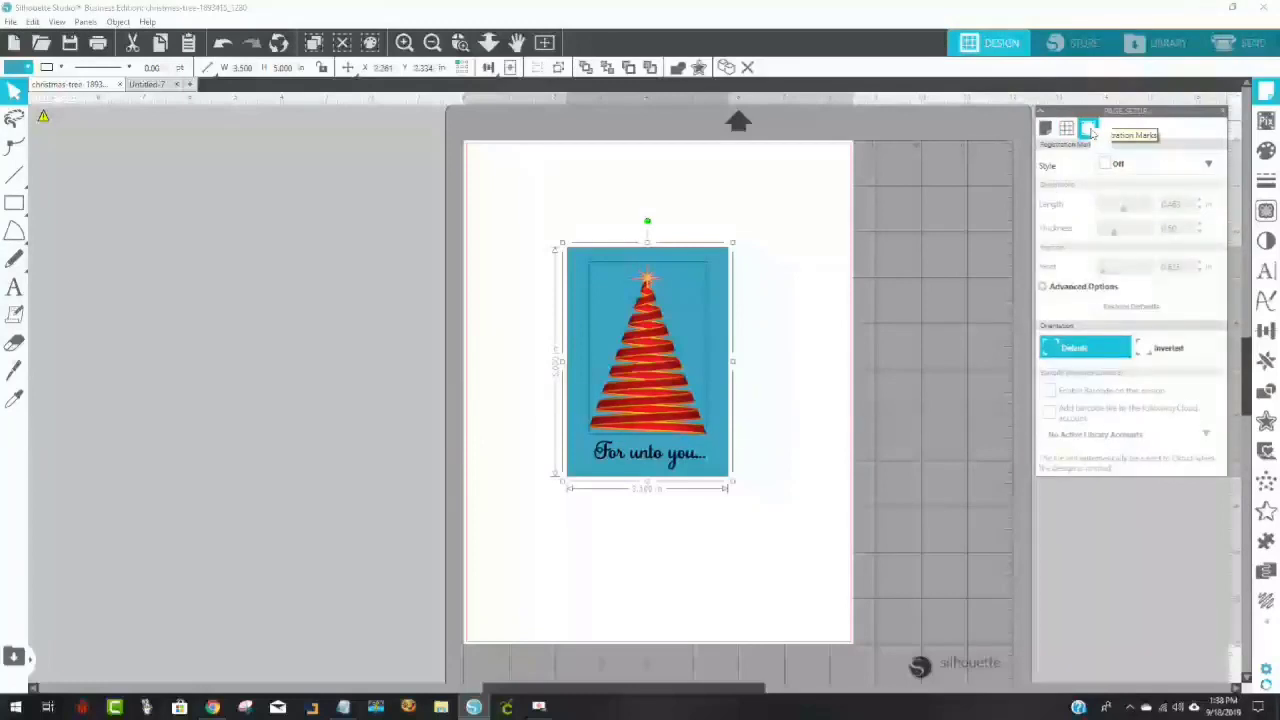
pyautogui.click(1140, 165)
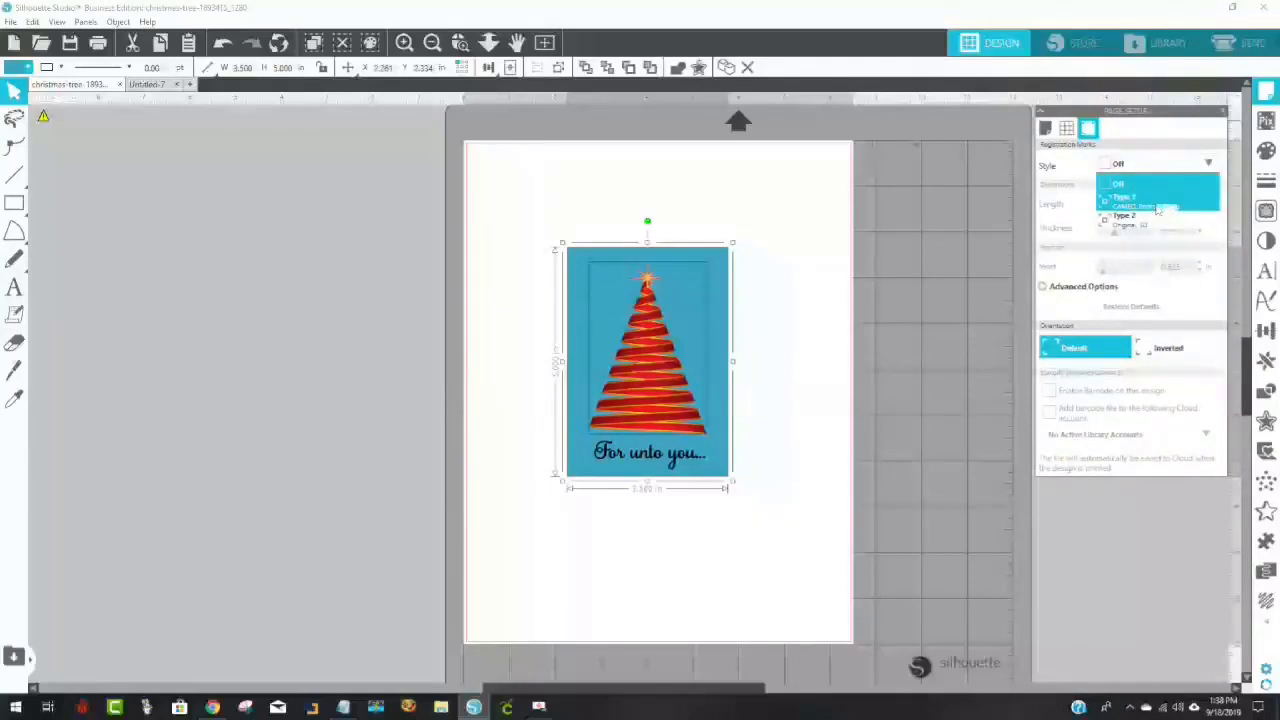
pyautogui.click(1158, 205)
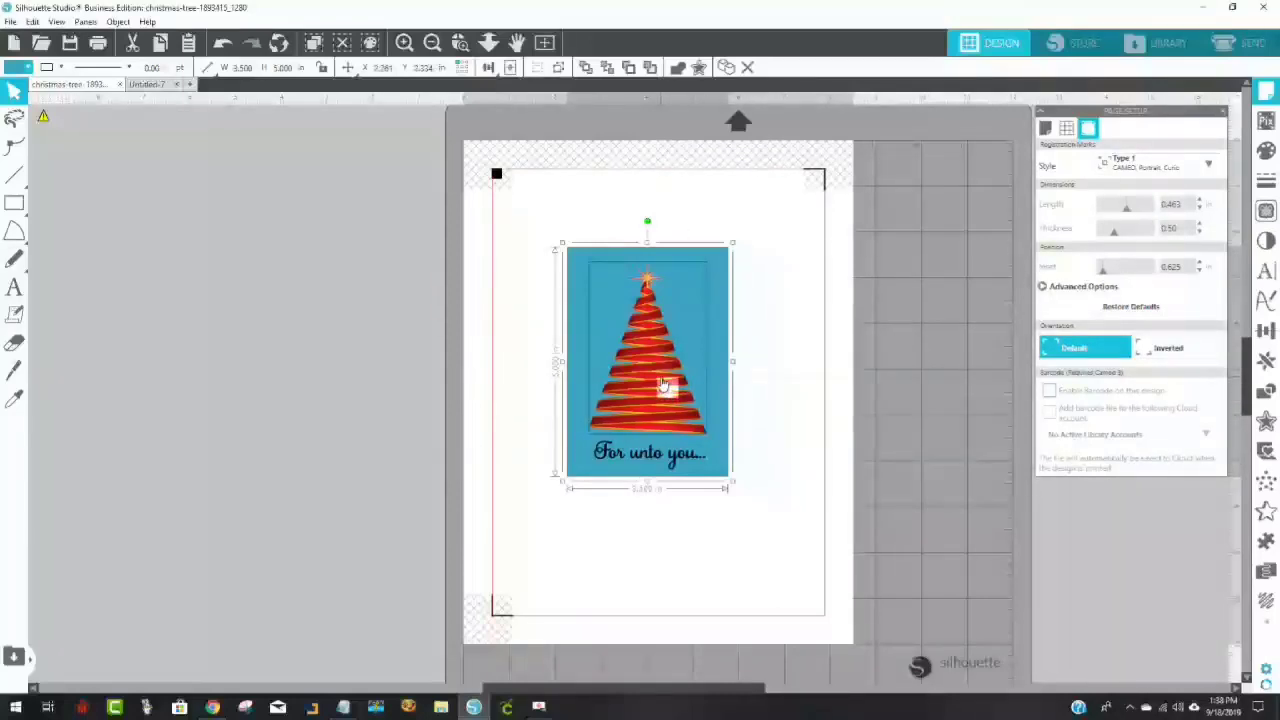
# Move the card down the page so it sits near the middle of the area inside the registration marks
pyautogui.moveTo(662, 384); pyautogui.dragTo(676, 474)
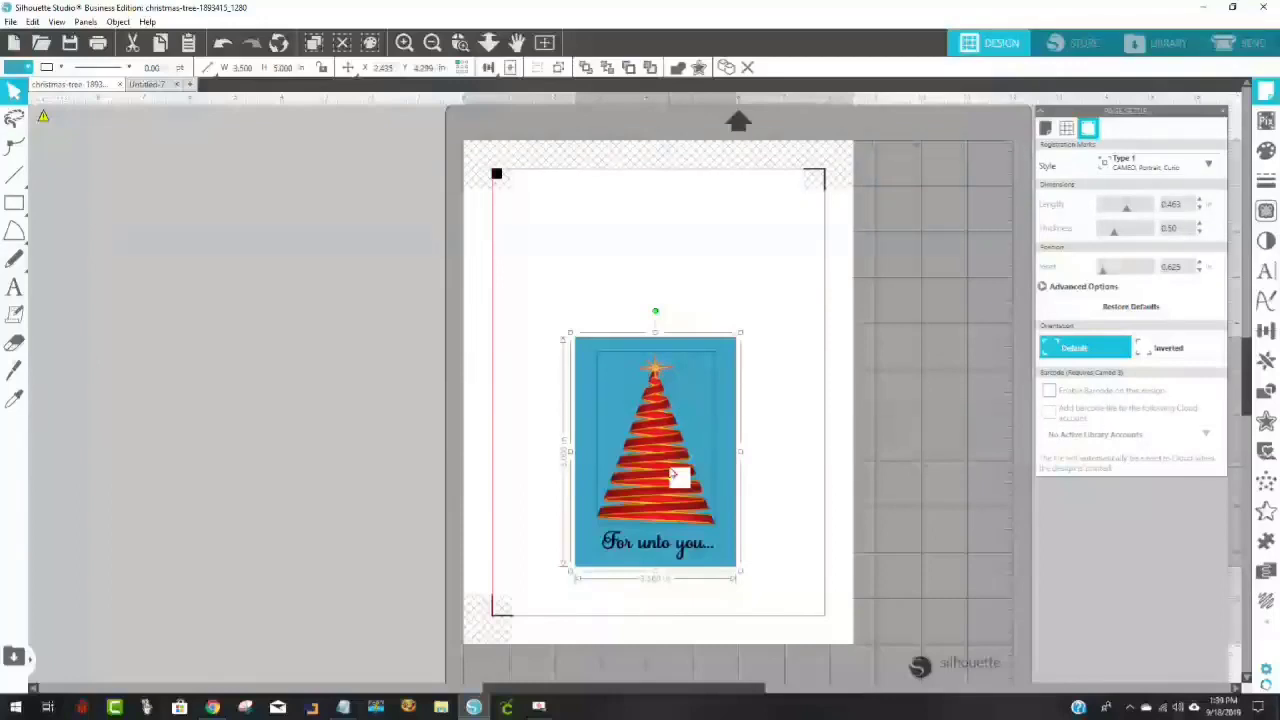
pyautogui.moveTo(679, 475); pyautogui.dragTo(676, 452)
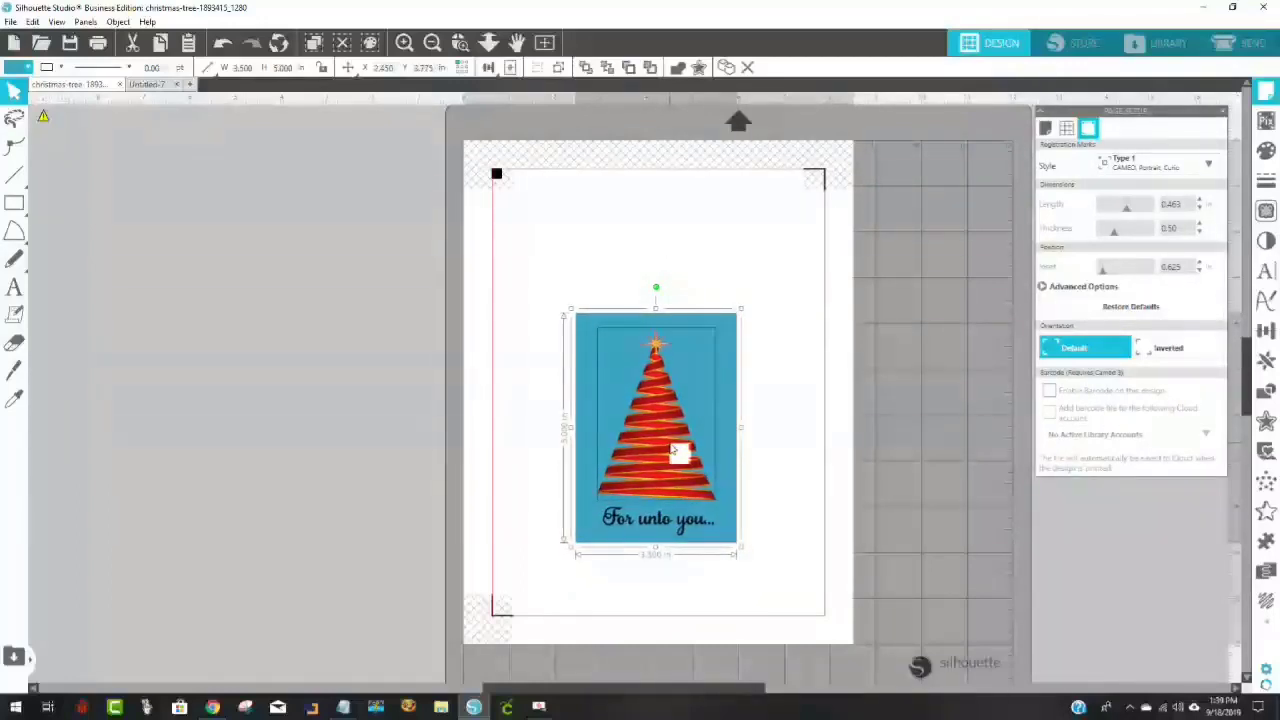
pyautogui.click(906, 421)
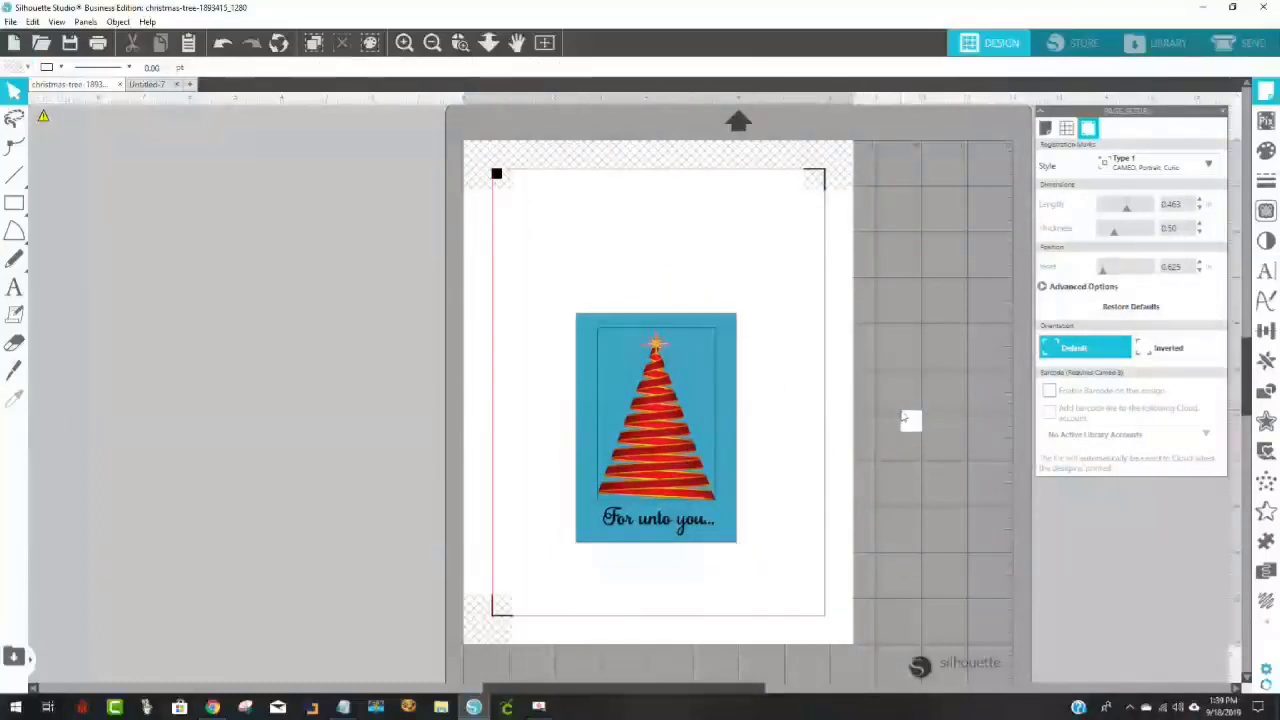
# Ungroup the card and fill its blue background rectangle with white
pyautogui.rightClick(718, 404)
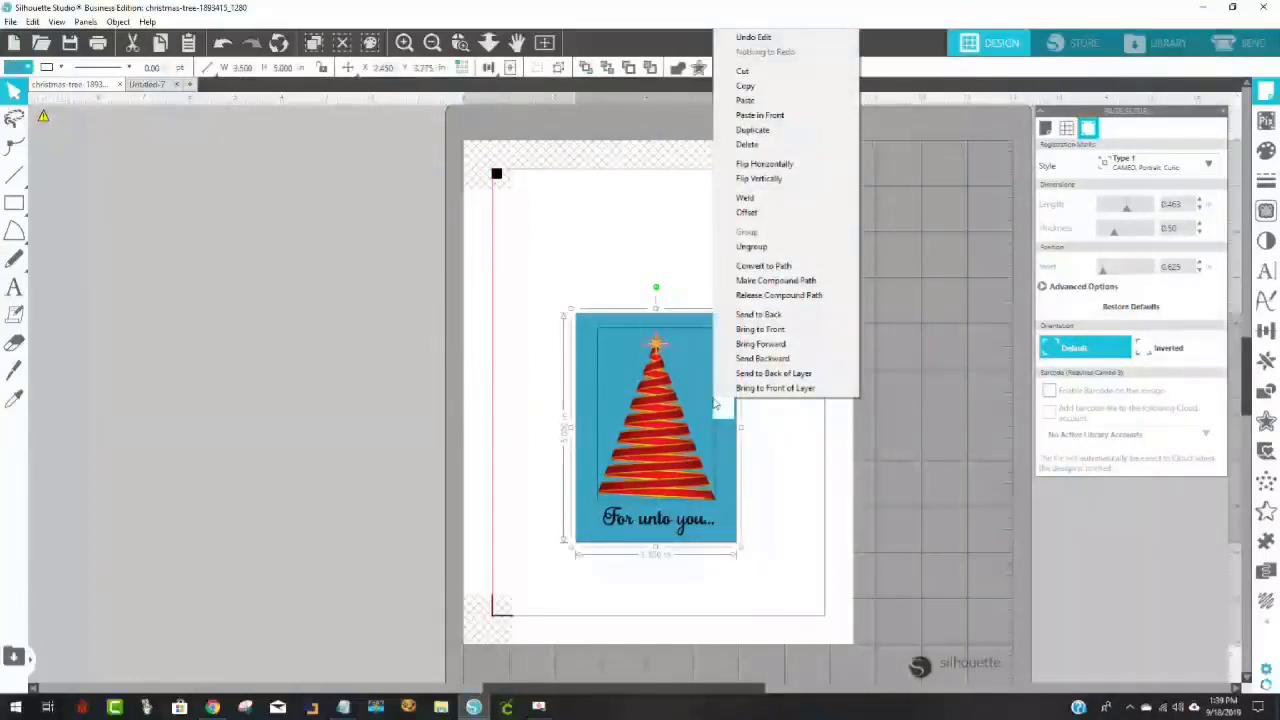
pyautogui.click(750, 247)
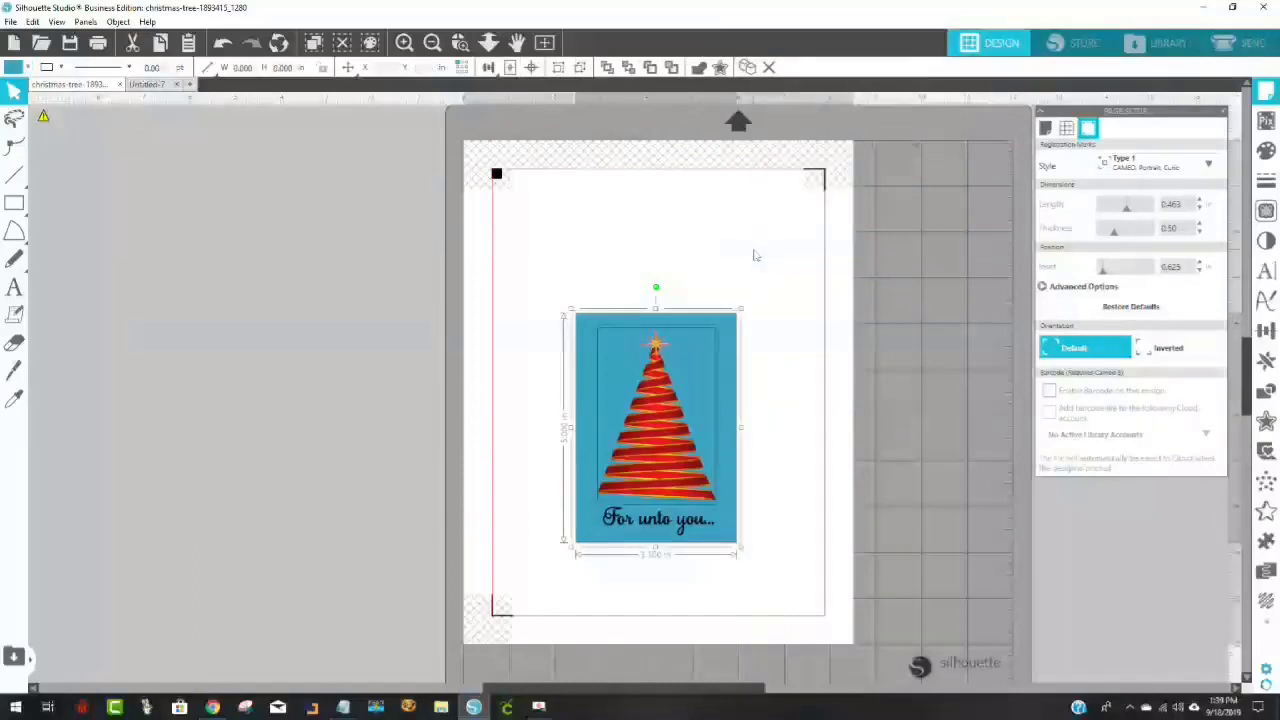
pyautogui.click(915, 340)
pyautogui.click(598, 334)
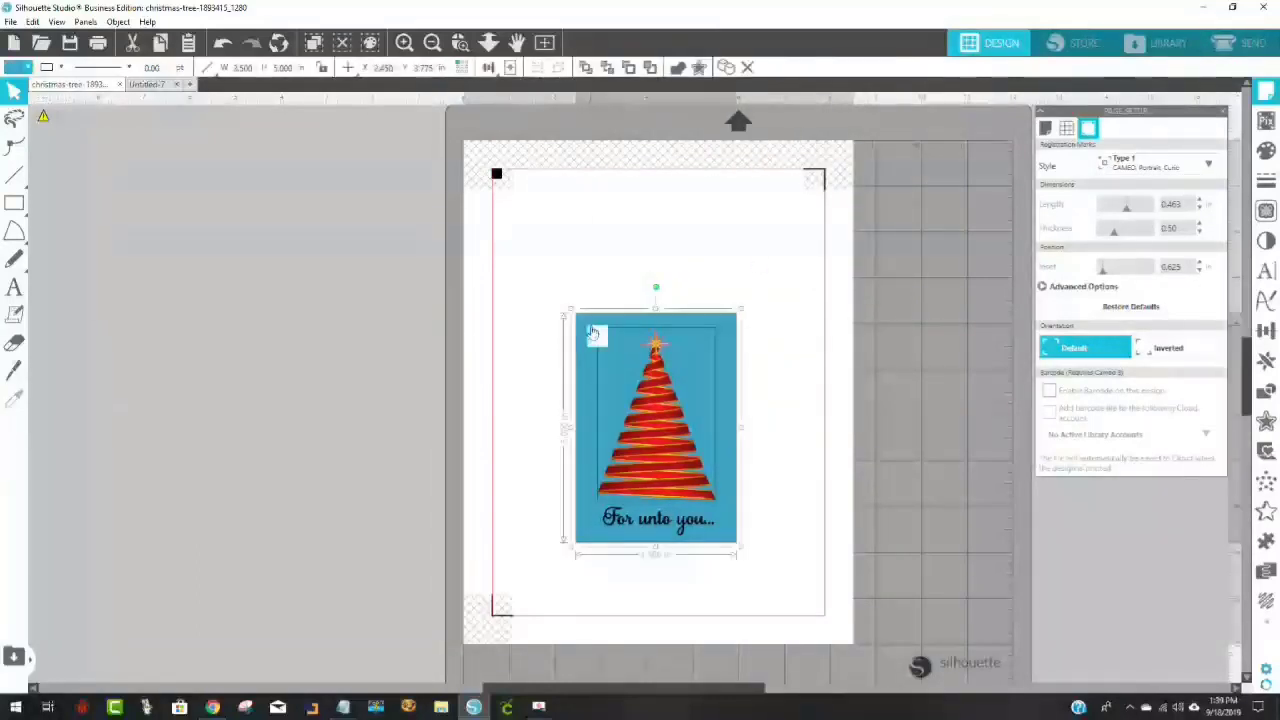
pyautogui.click(18, 67)
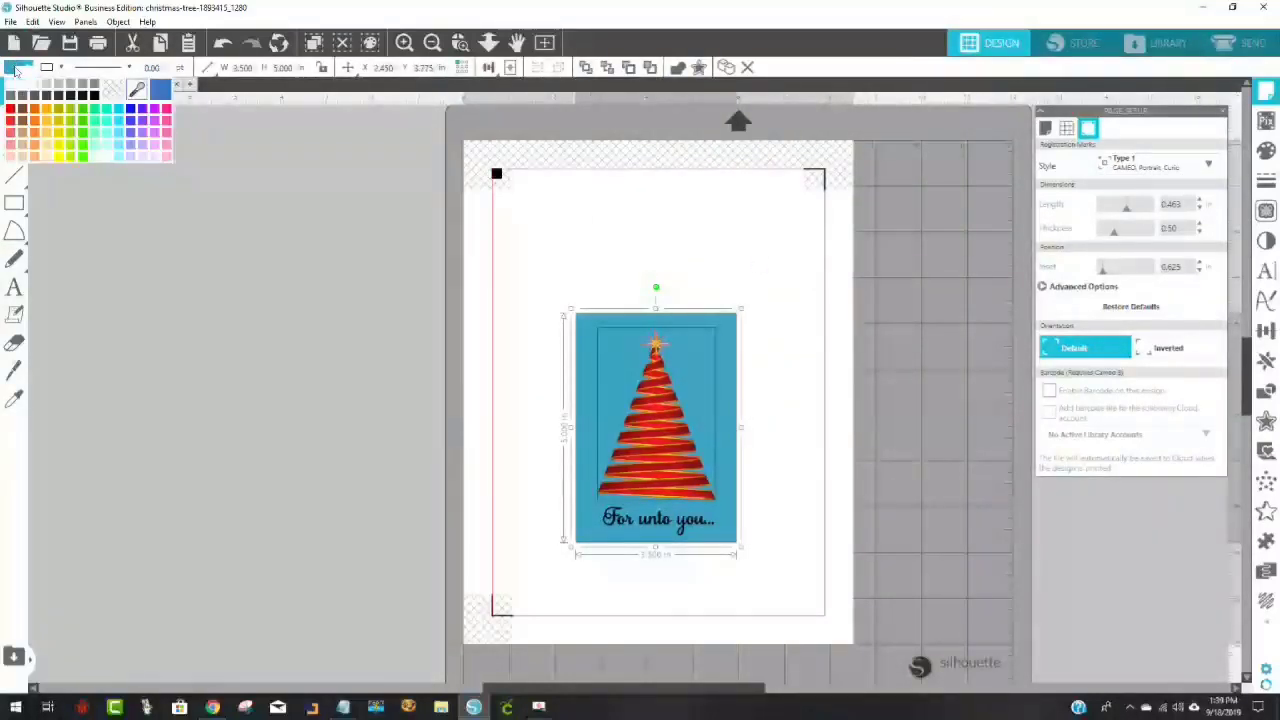
pyautogui.click(12, 87)
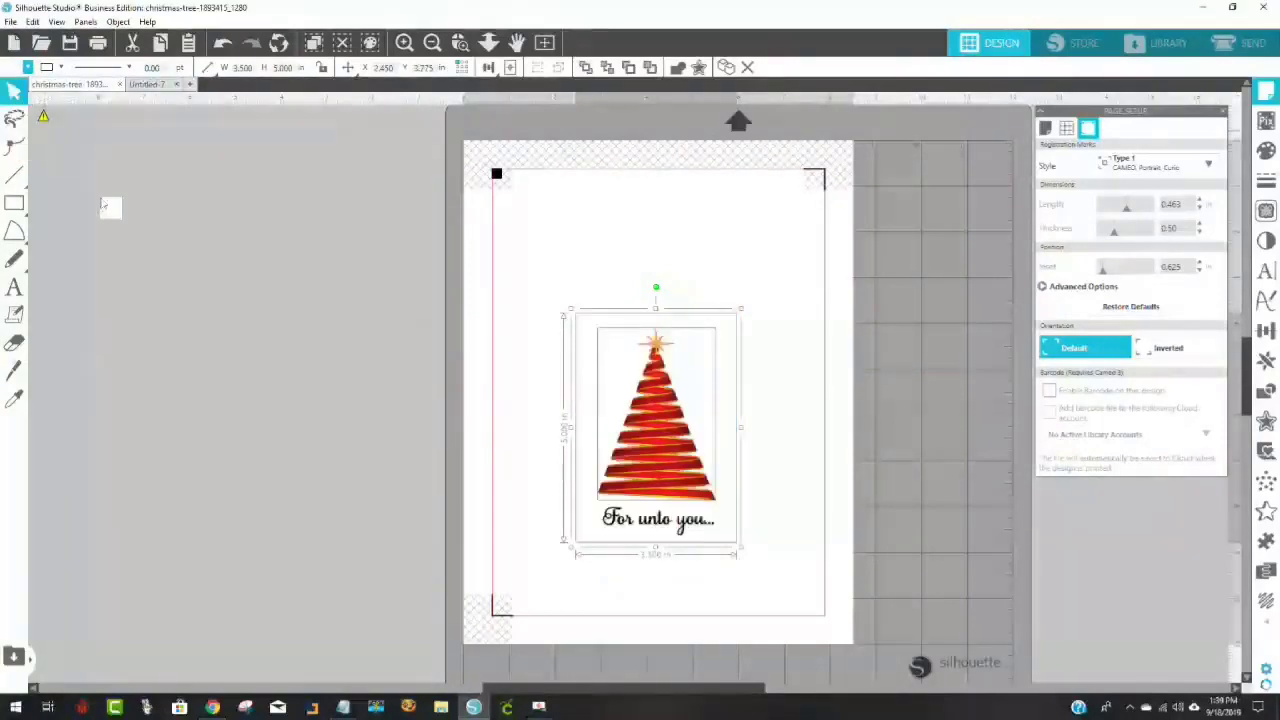
pyautogui.click(914, 337)
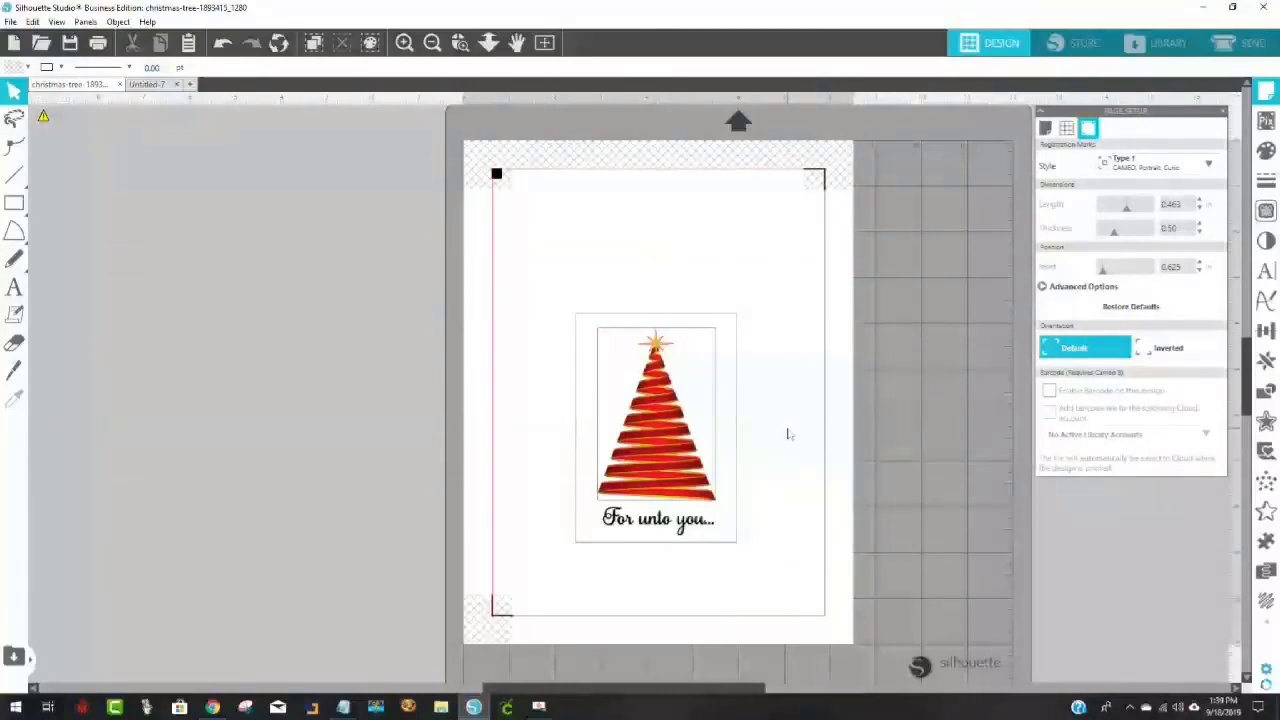
# Open the send setup, organize the job by fill color and disable every fill in the action list
pyautogui.click(1248, 46)
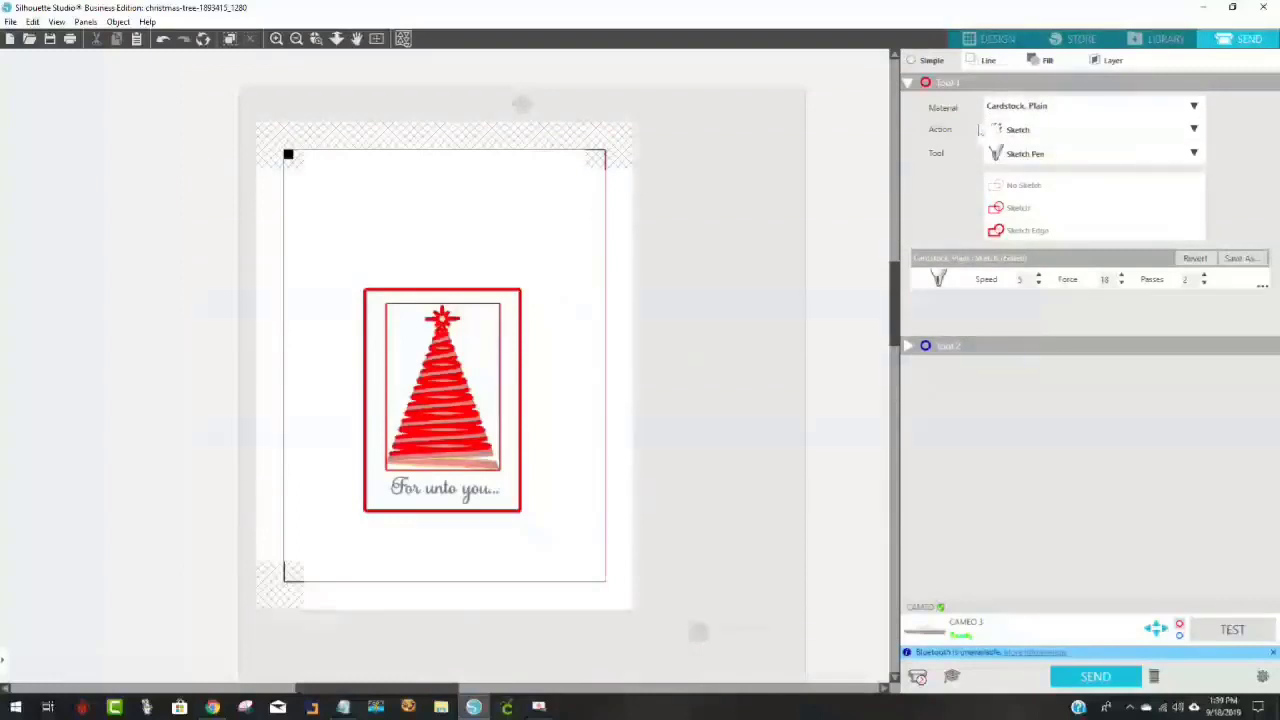
pyautogui.click(1041, 61)
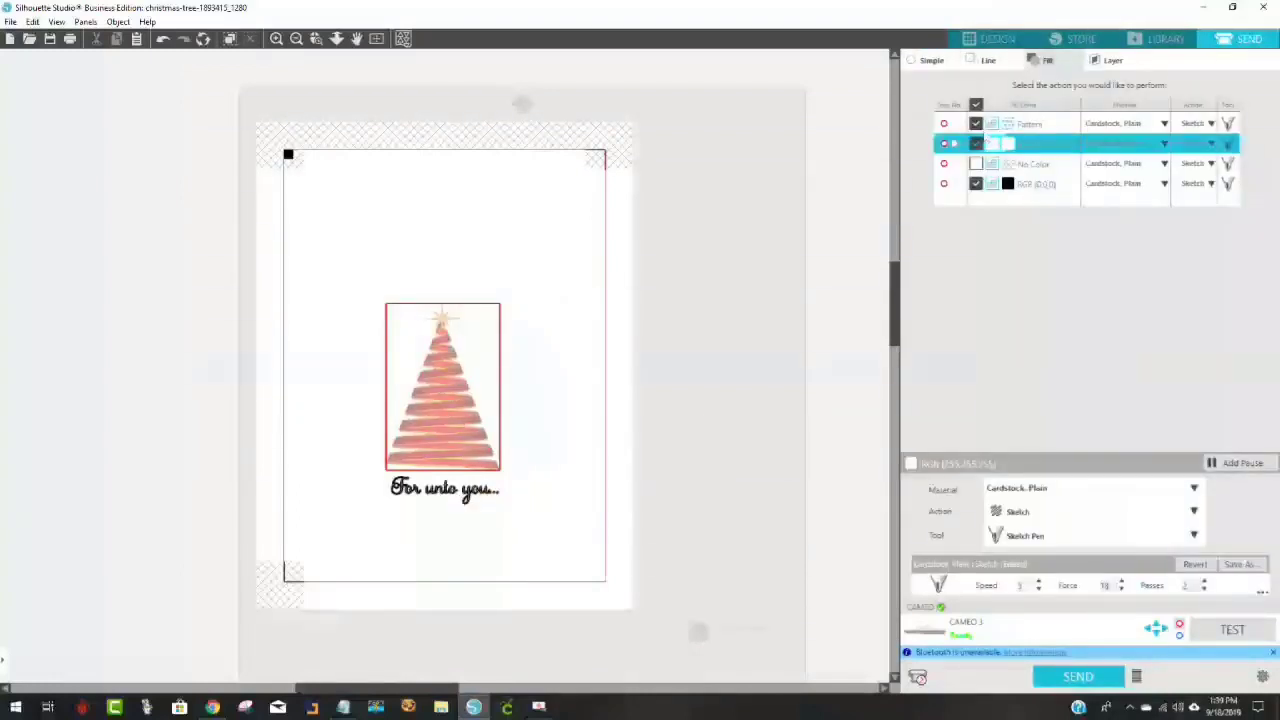
pyautogui.click(976, 123)
pyautogui.click(976, 143)
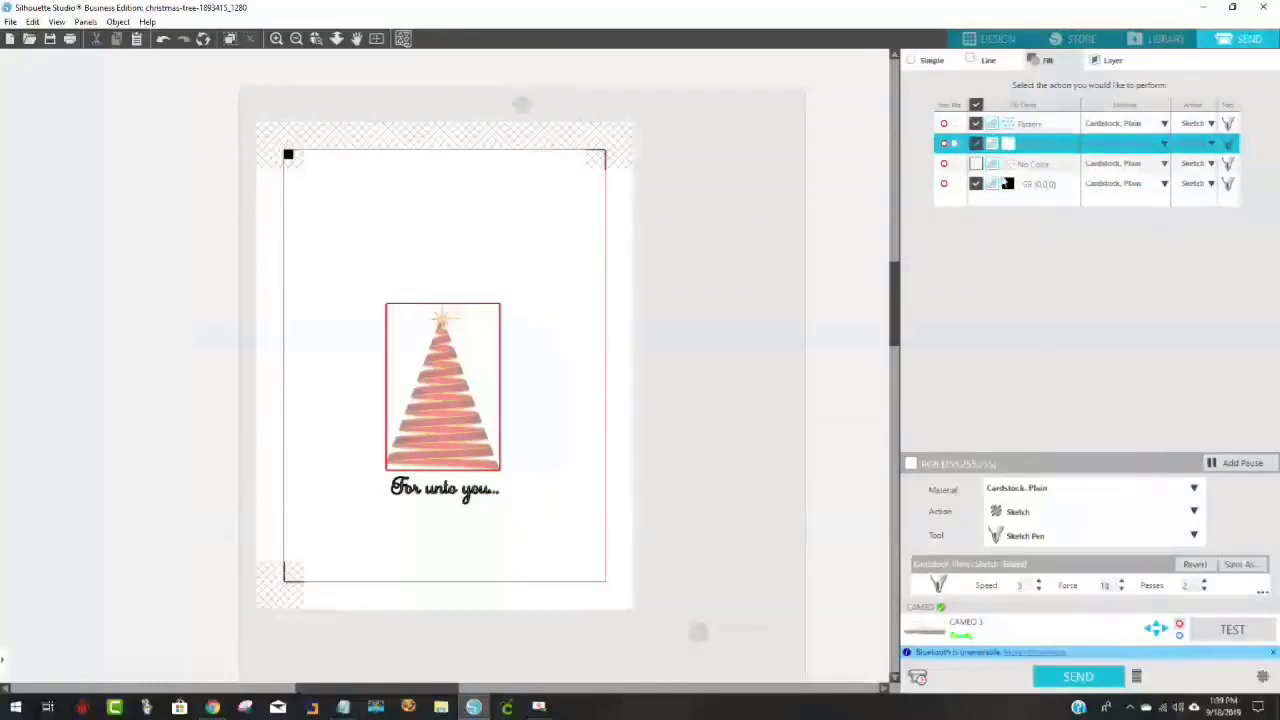
pyautogui.click(976, 104)
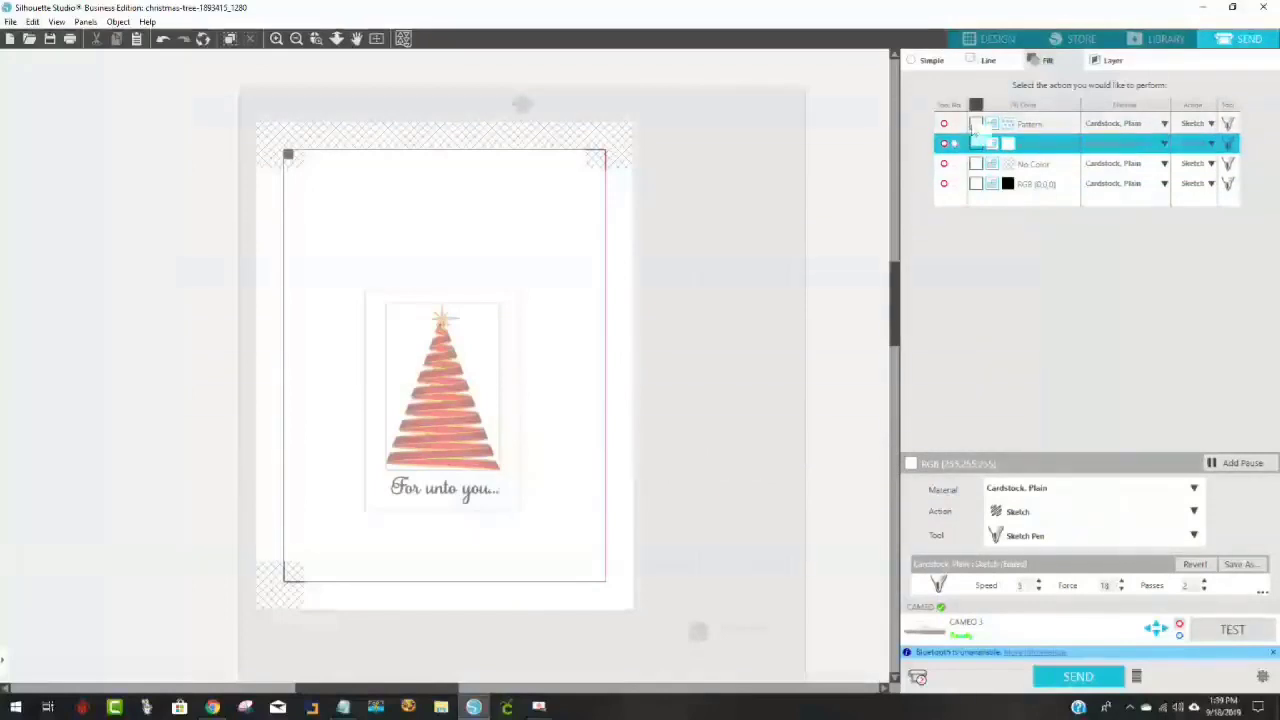
# Check what the Pattern fill covers, leave it disabled and move it to the end of the action order
pyautogui.click(977, 124)
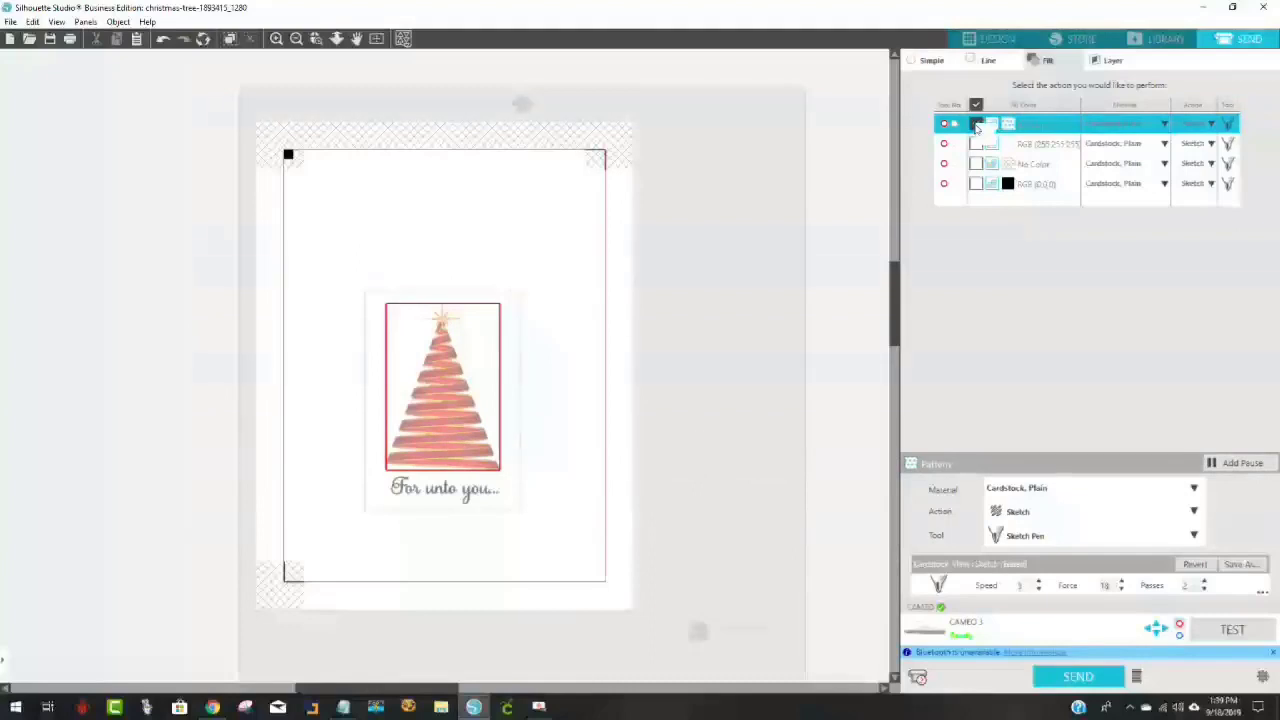
pyautogui.click(977, 124)
pyautogui.moveTo(1027, 124); pyautogui.dragTo(1023, 205)
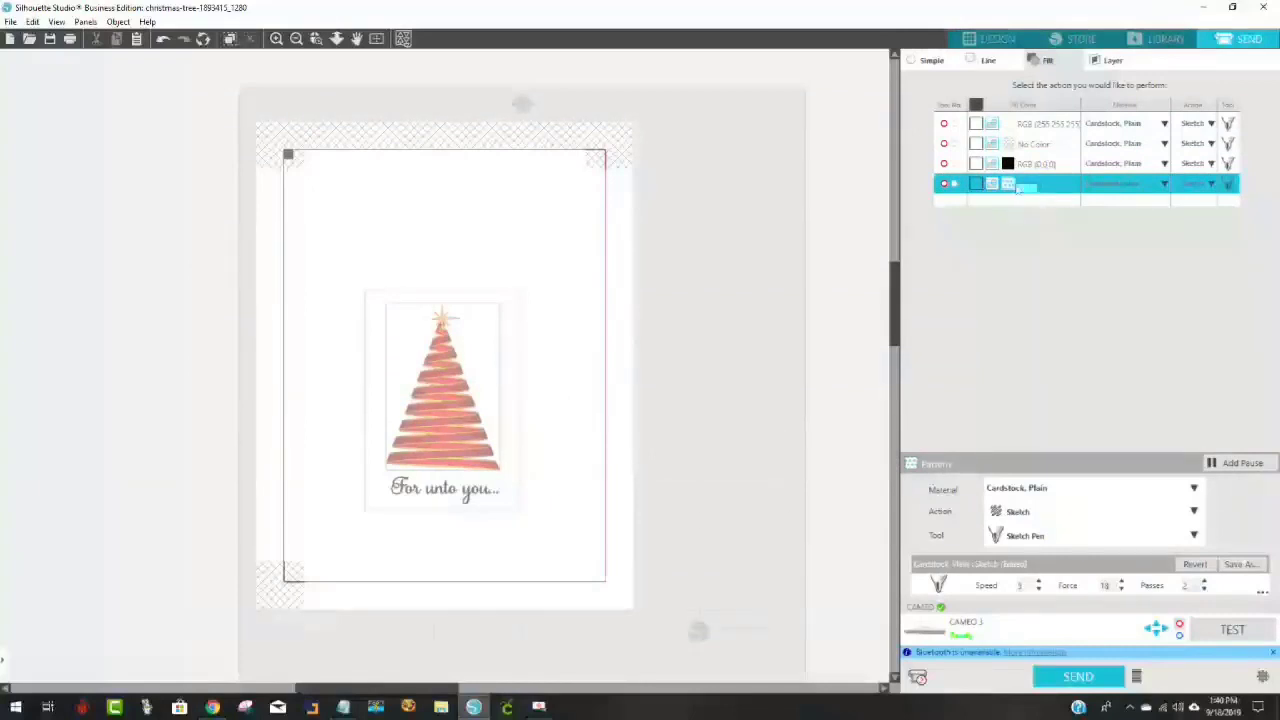
# Check which outline the RGB (255,255,255) fill covers, leave it disabled and set its action to Cut
pyautogui.click(977, 124)
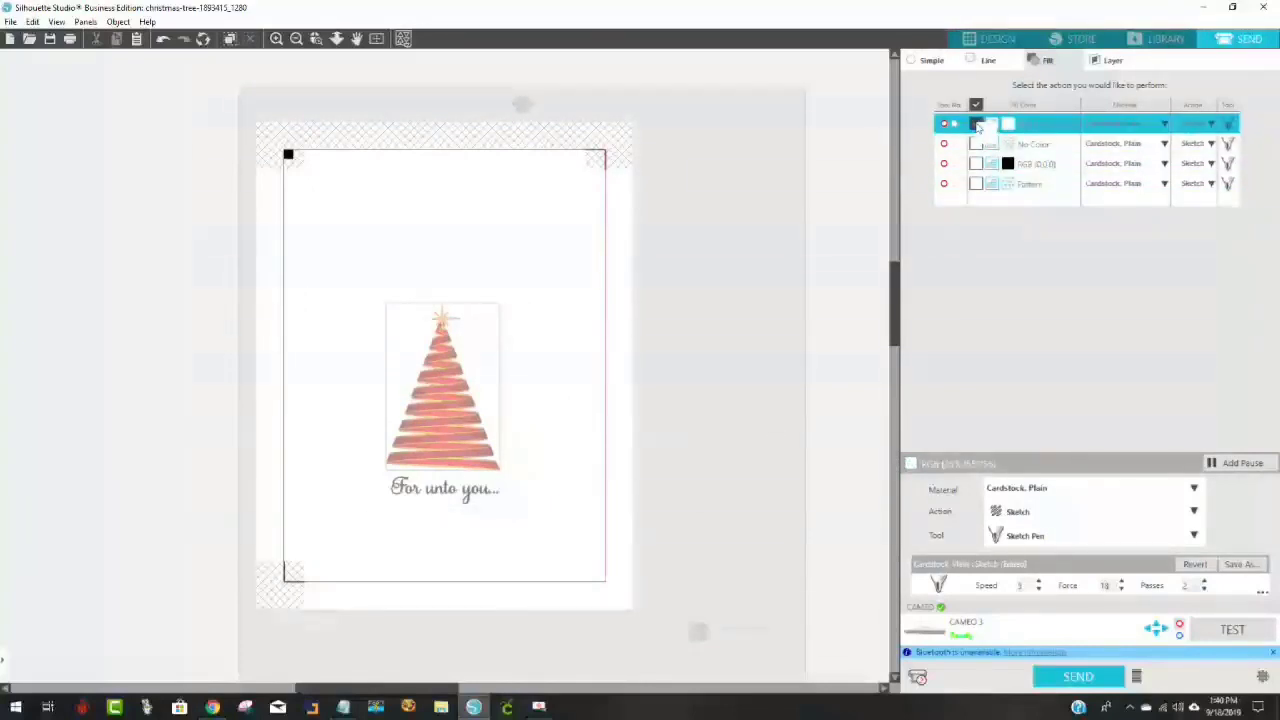
pyautogui.click(977, 124)
pyautogui.click(977, 124)
pyautogui.click(977, 124)
pyautogui.click(977, 124)
pyautogui.click(977, 124)
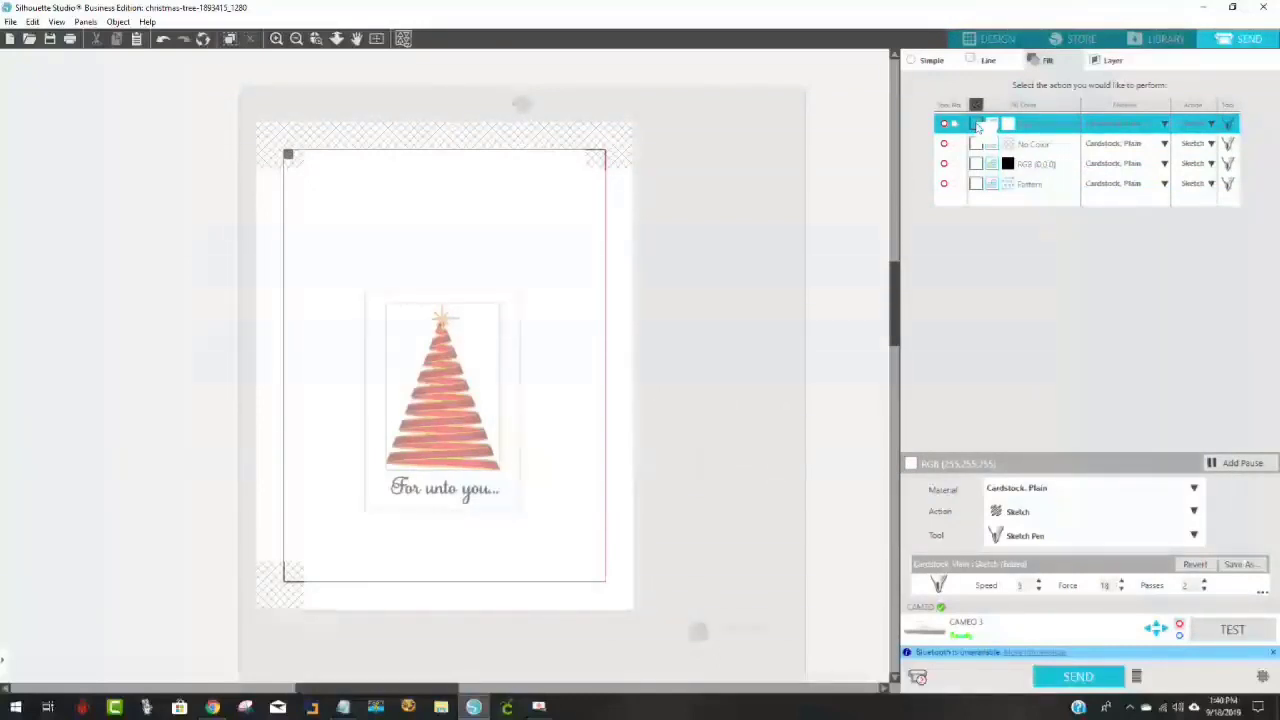
pyautogui.click(977, 124)
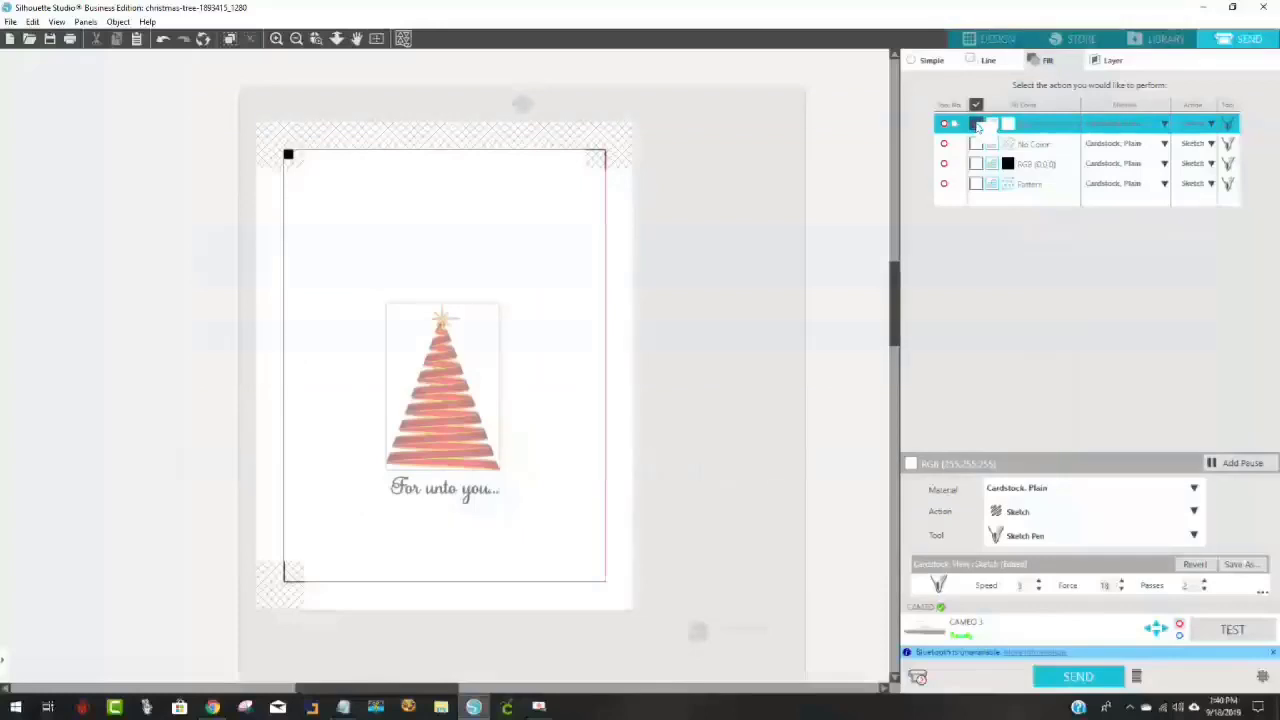
pyautogui.click(977, 124)
pyautogui.click(977, 124)
pyautogui.click(977, 124)
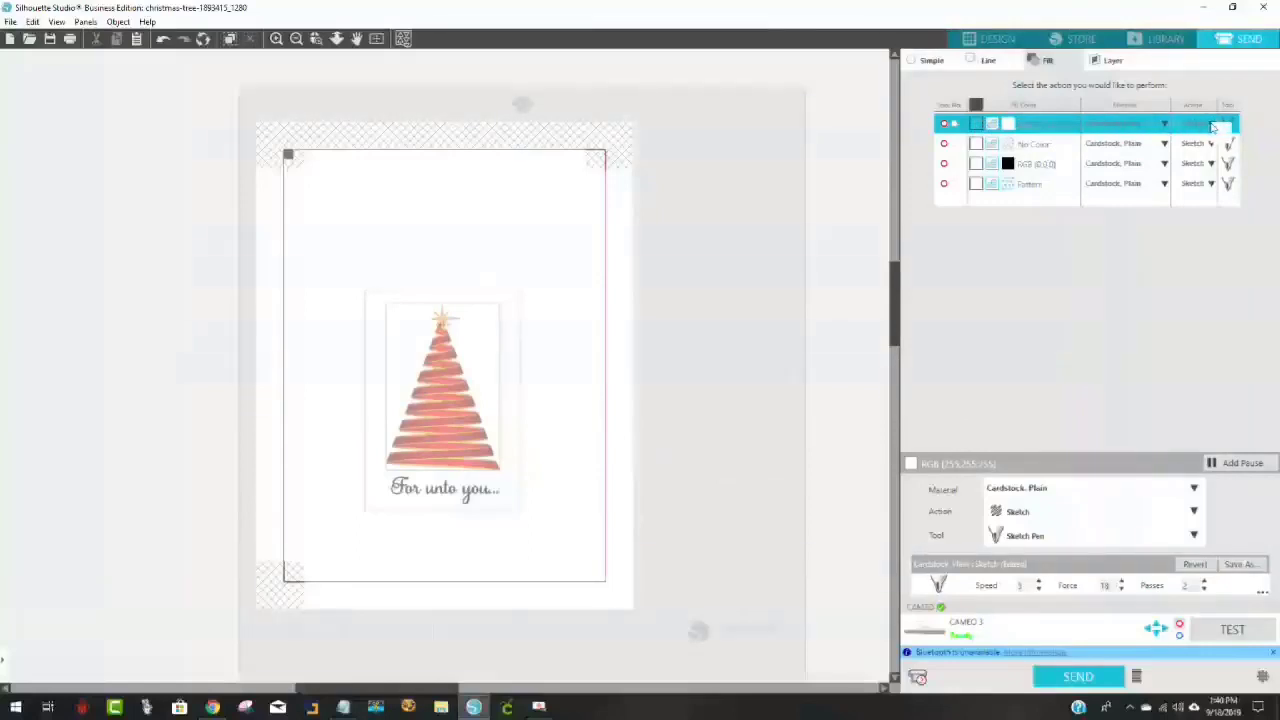
pyautogui.click(1213, 125)
pyautogui.click(1200, 130)
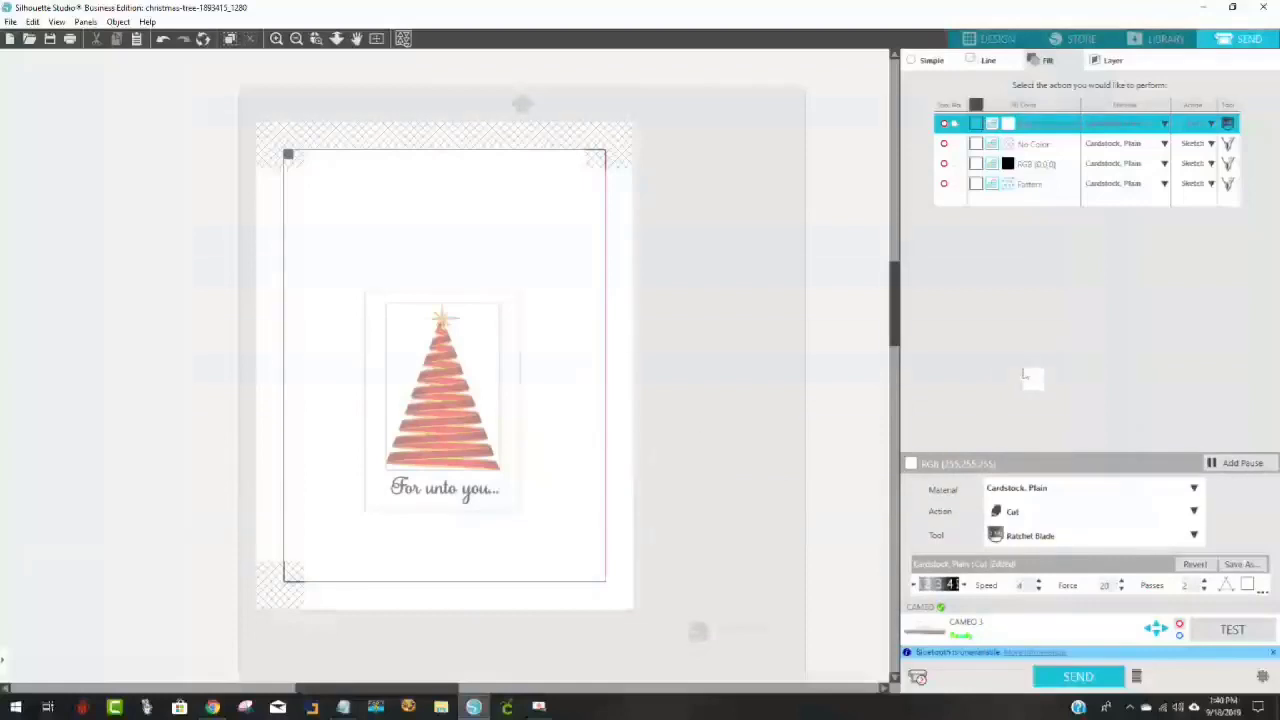
# Assign the No Color fill, which covers the tree outlines, to the second tool and leave it disabled
pyautogui.click(977, 145)
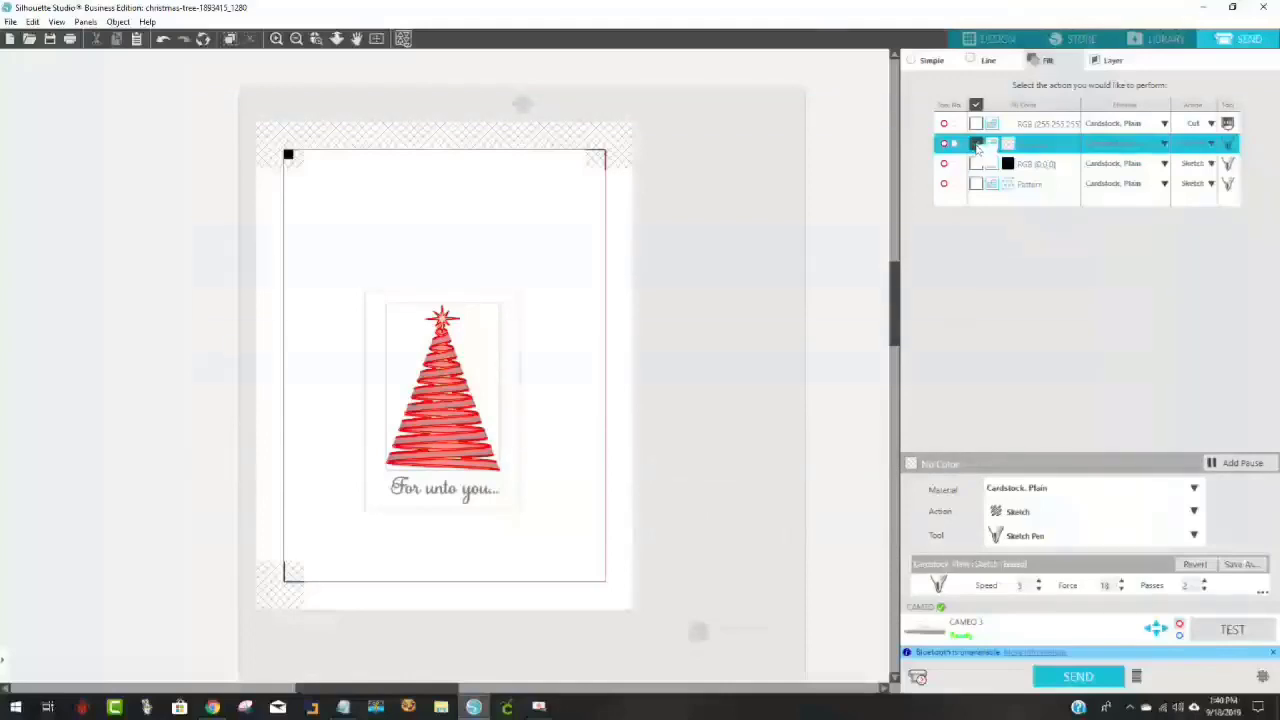
pyautogui.click(976, 144)
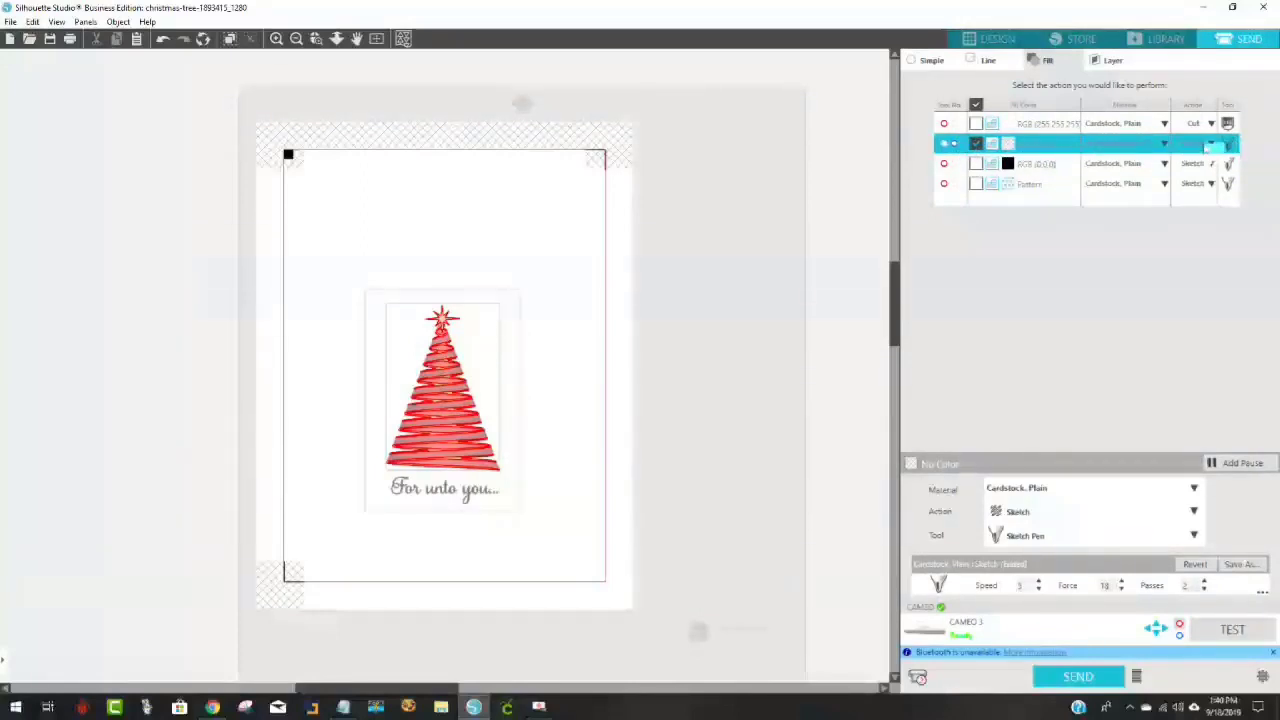
pyautogui.click(976, 165)
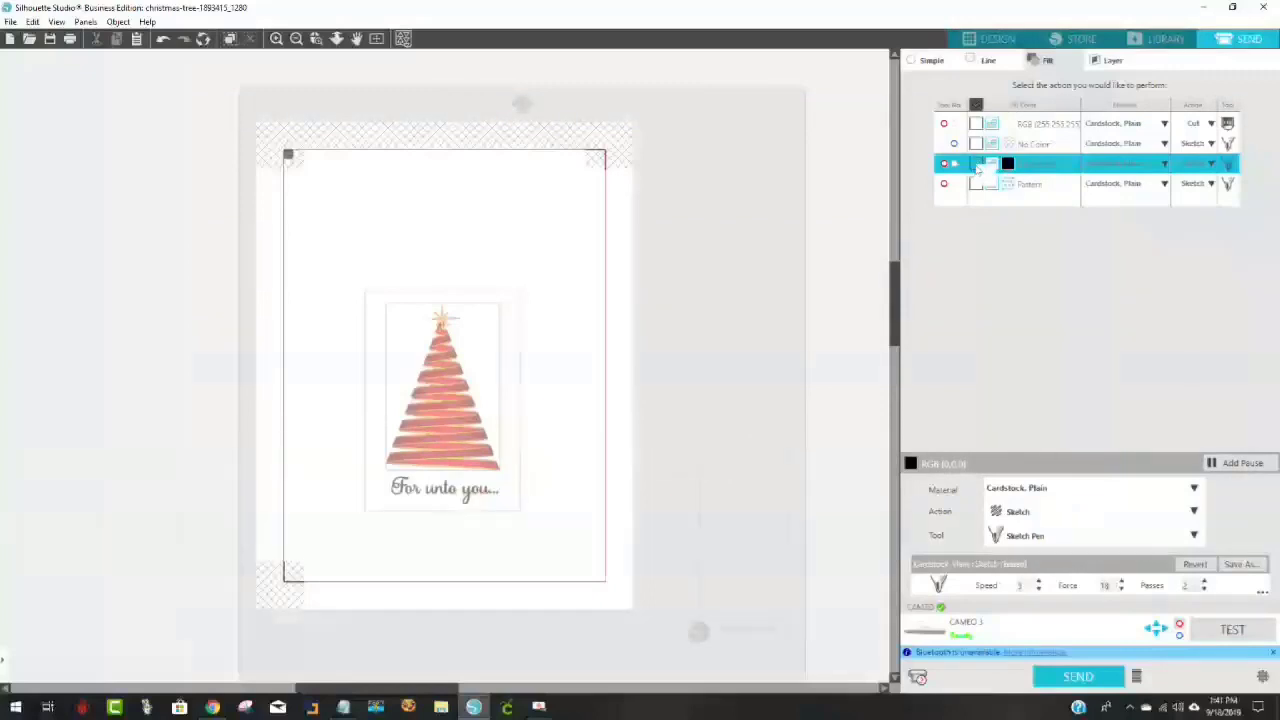
# Preview the outlines covered by the Pattern and RGB (255,255,255) fills by enabling and disabling each one
pyautogui.click(979, 184)
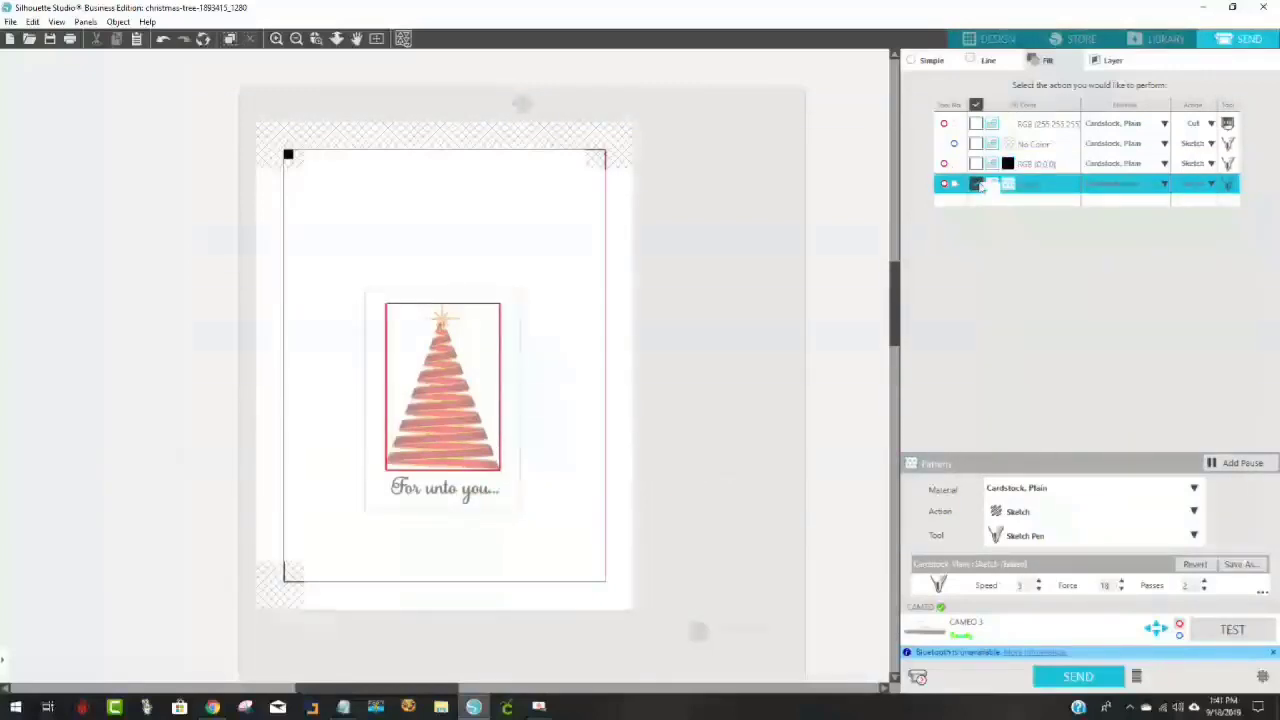
pyautogui.click(977, 184)
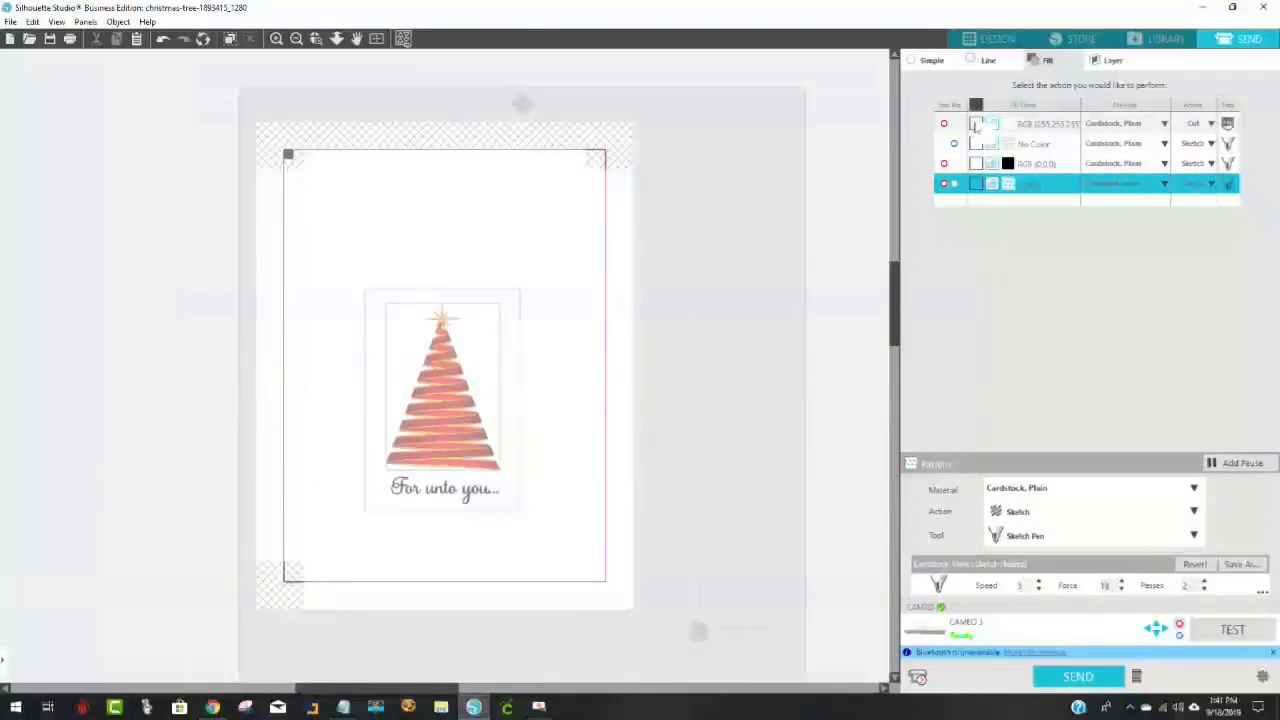
pyautogui.click(977, 124)
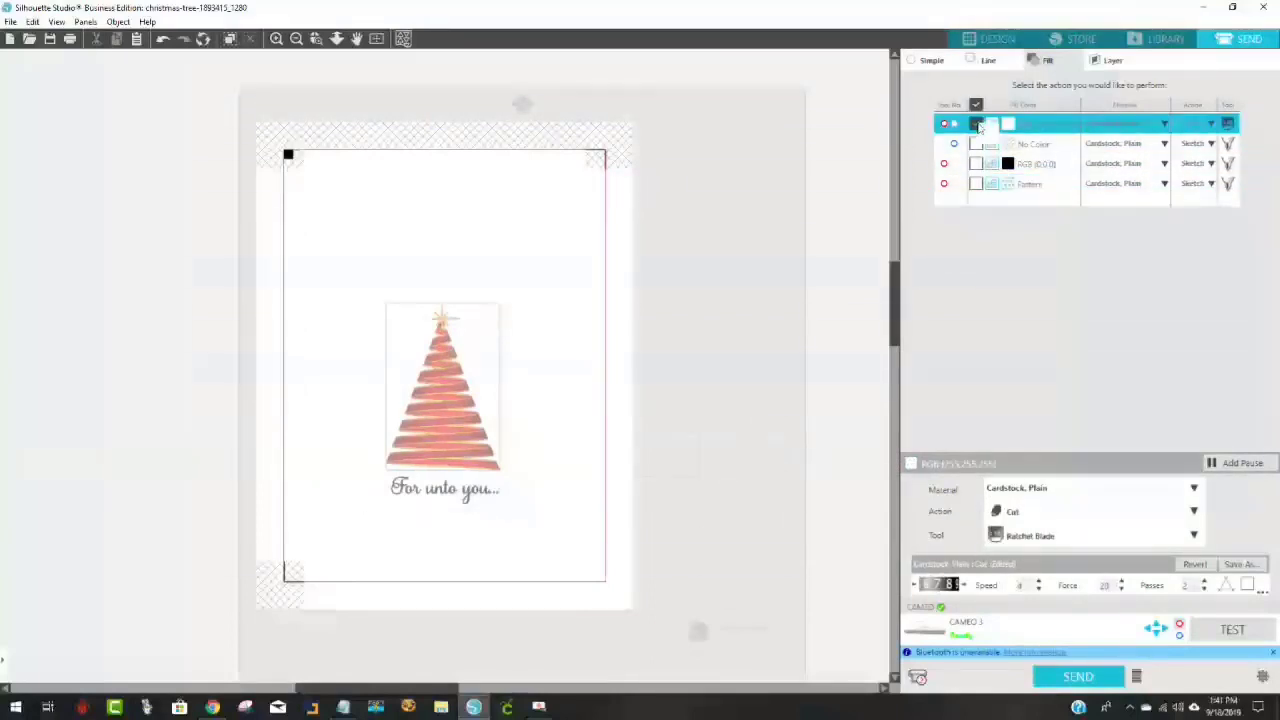
pyautogui.click(978, 124)
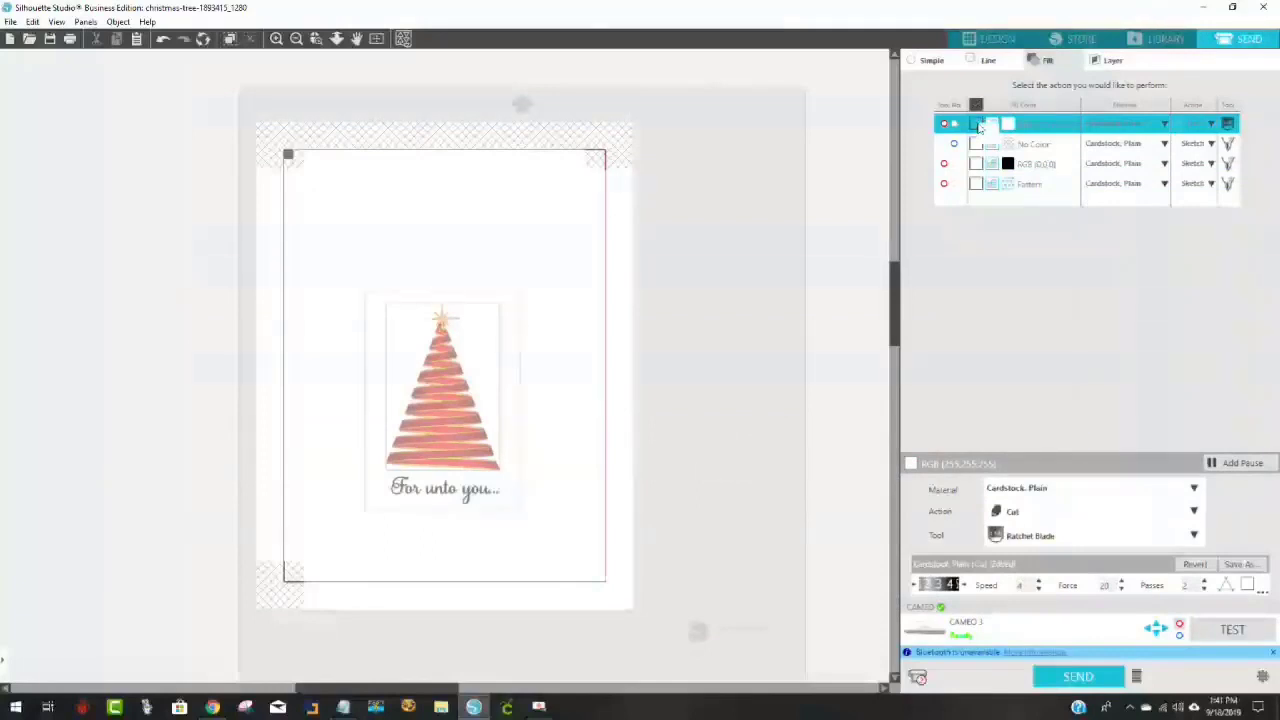
pyautogui.click(978, 123)
pyautogui.click(978, 123)
# Check the outlines of the No Color fill, disable it again and move it to the start of the action order
pyautogui.click(977, 144)
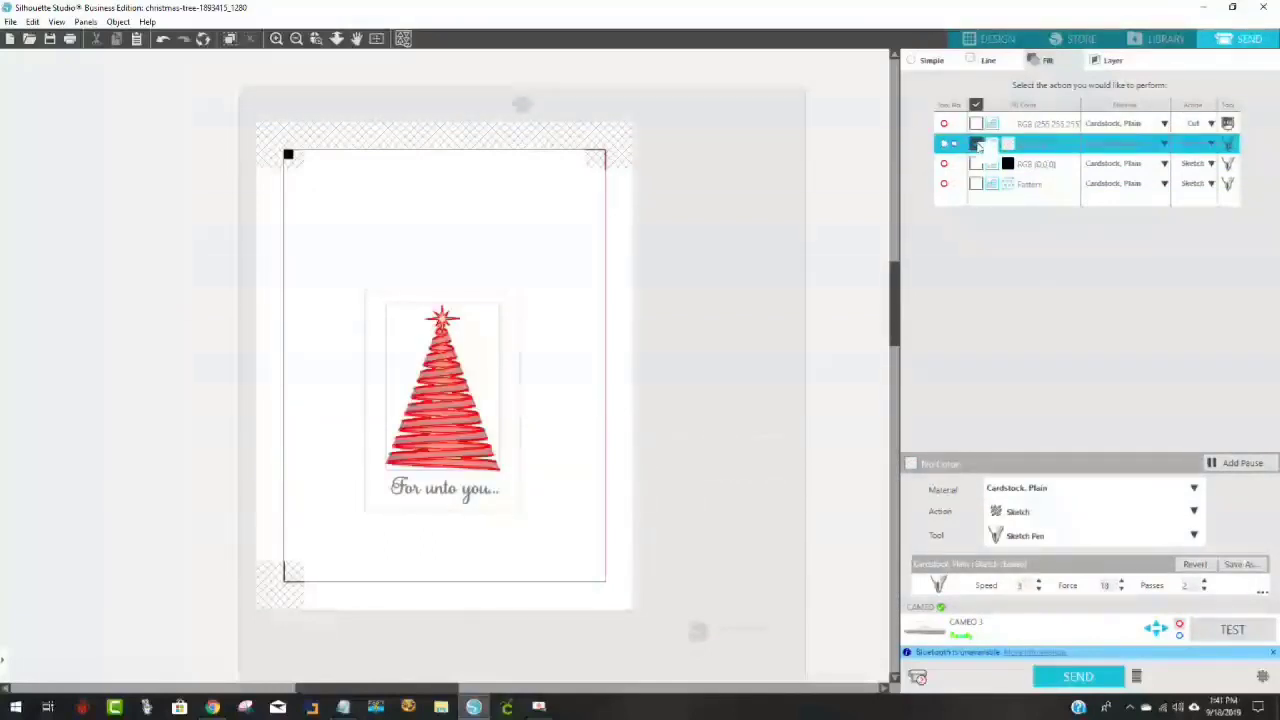
pyautogui.click(978, 145)
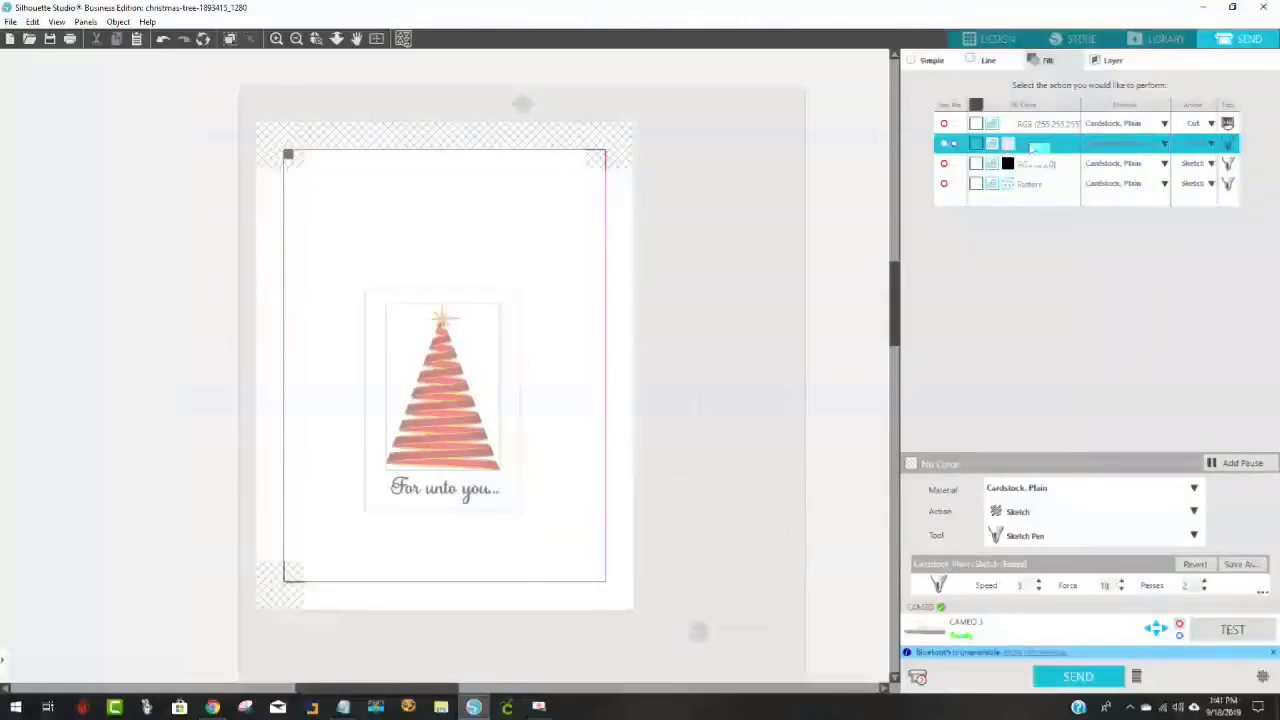
pyautogui.click(1060, 149)
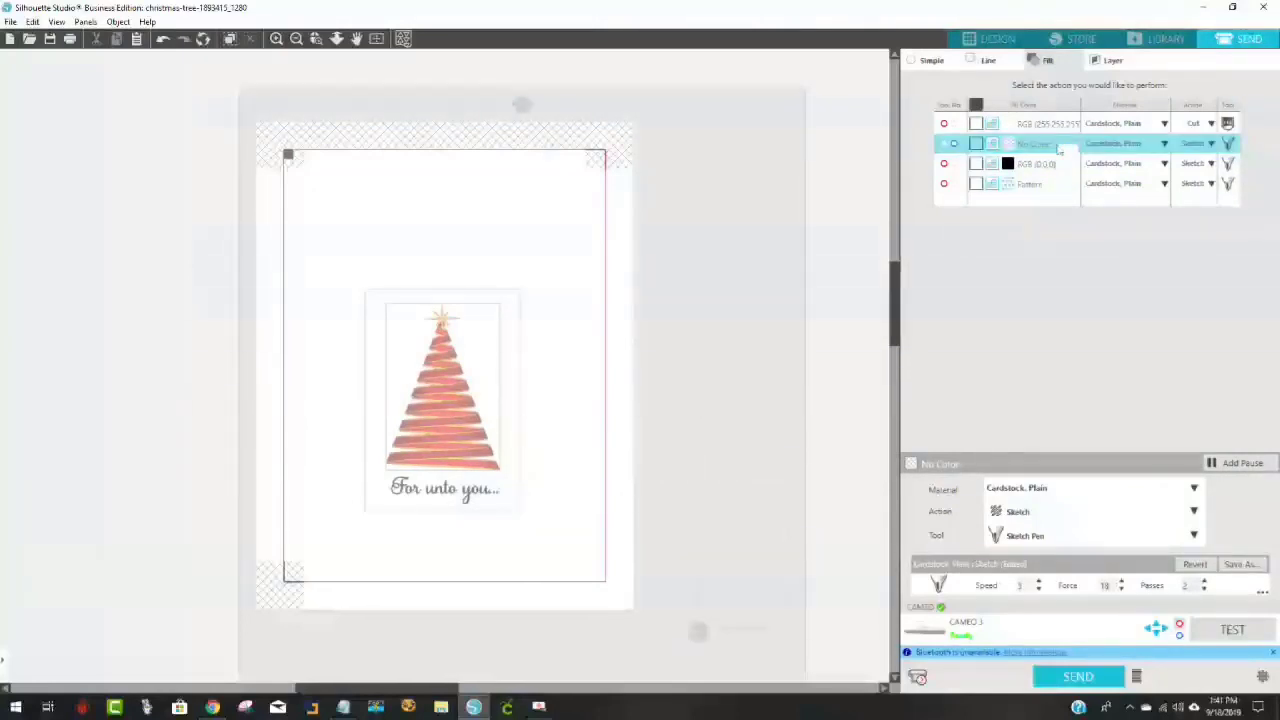
pyautogui.moveTo(1060, 149); pyautogui.dragTo(1057, 124)
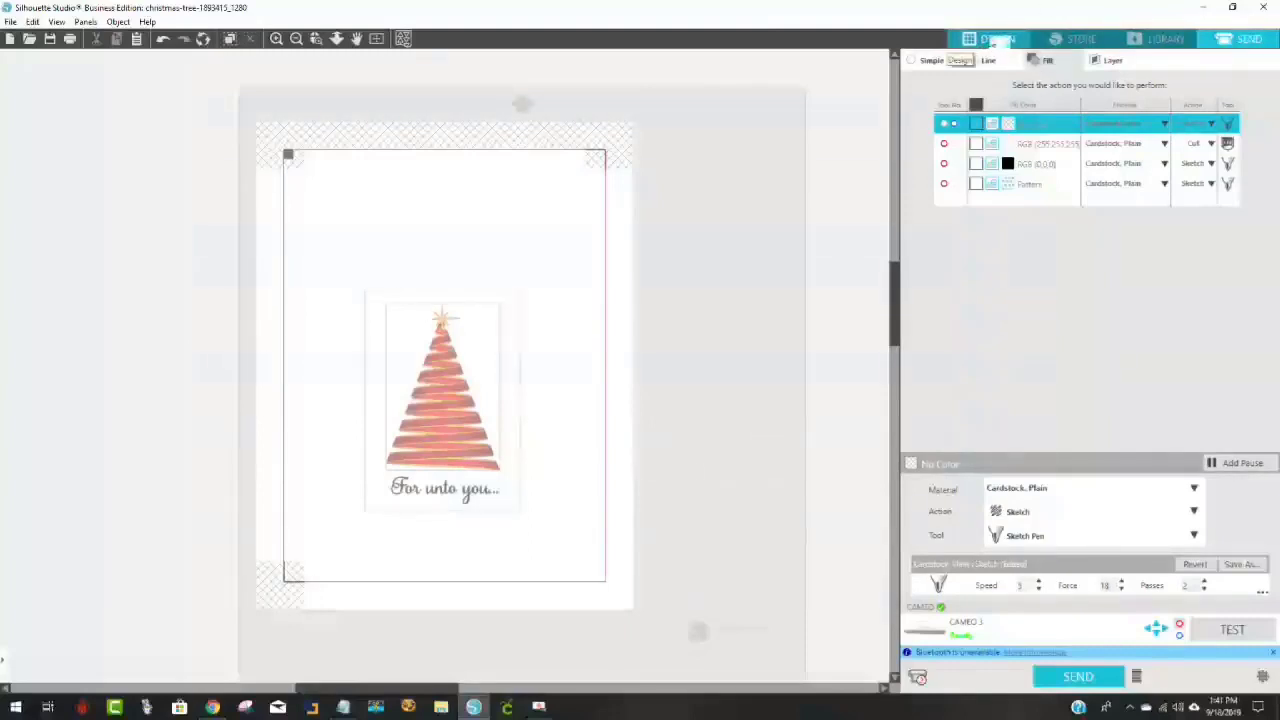
# Print the current page of the Christmas card on the HP Officejet at Best quality, with the number of copies set to 1
pyautogui.click(994, 40)
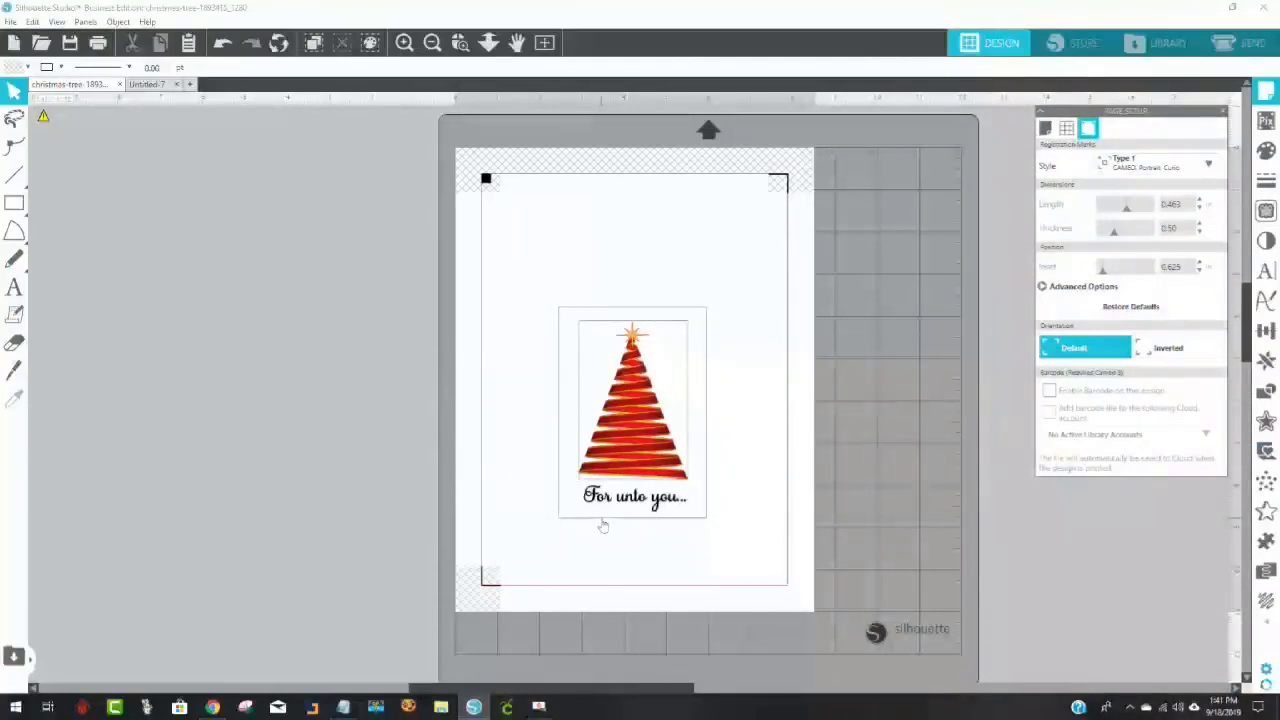
pyautogui.click(10, 21)
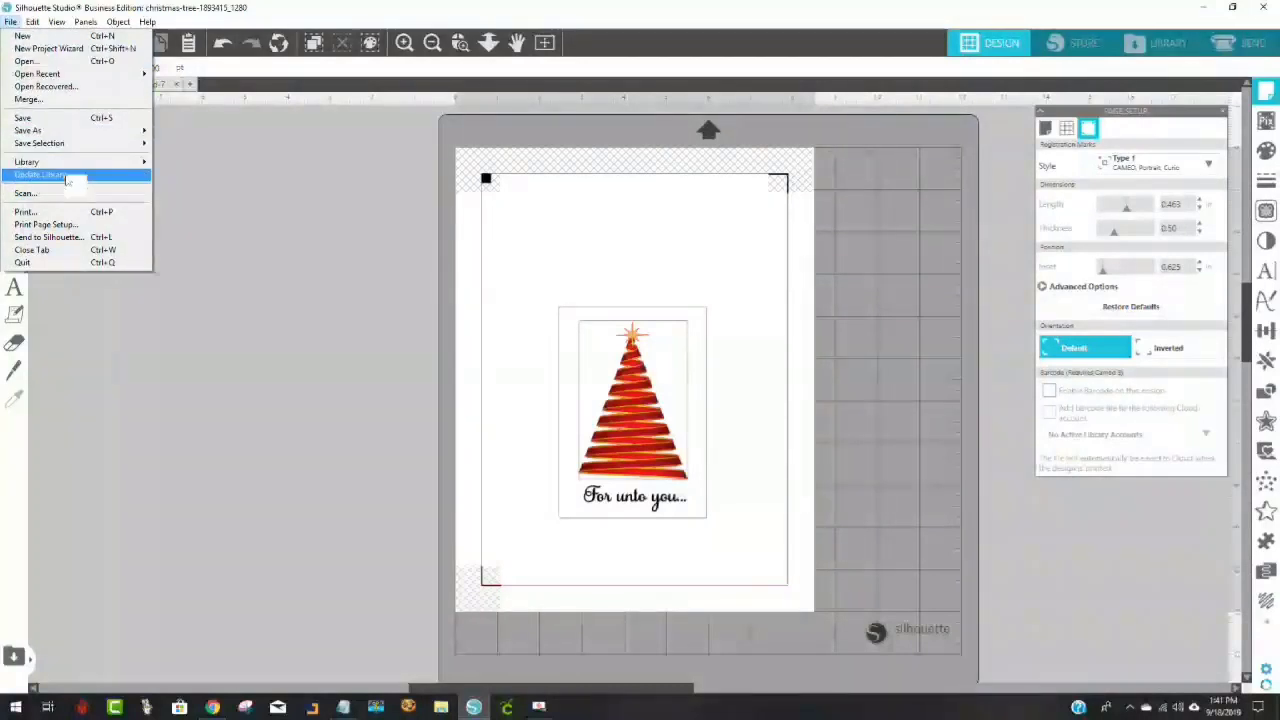
pyautogui.click(72, 212)
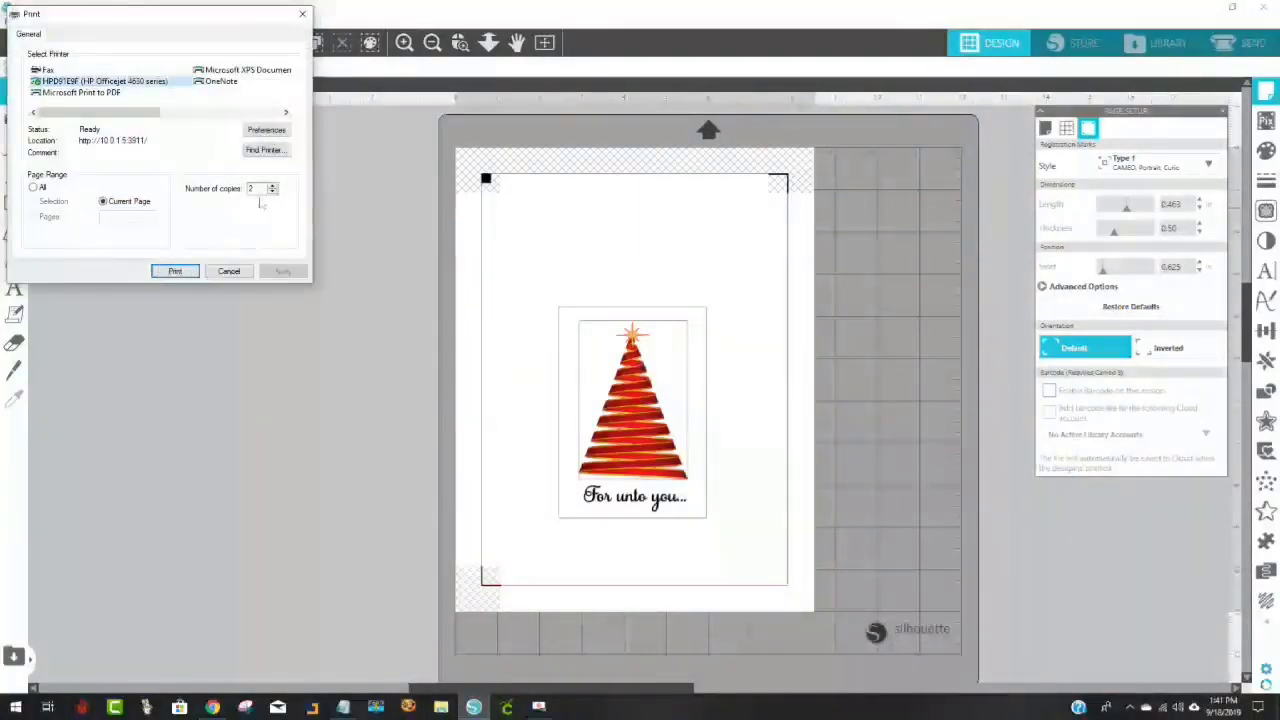
pyautogui.click(266, 130)
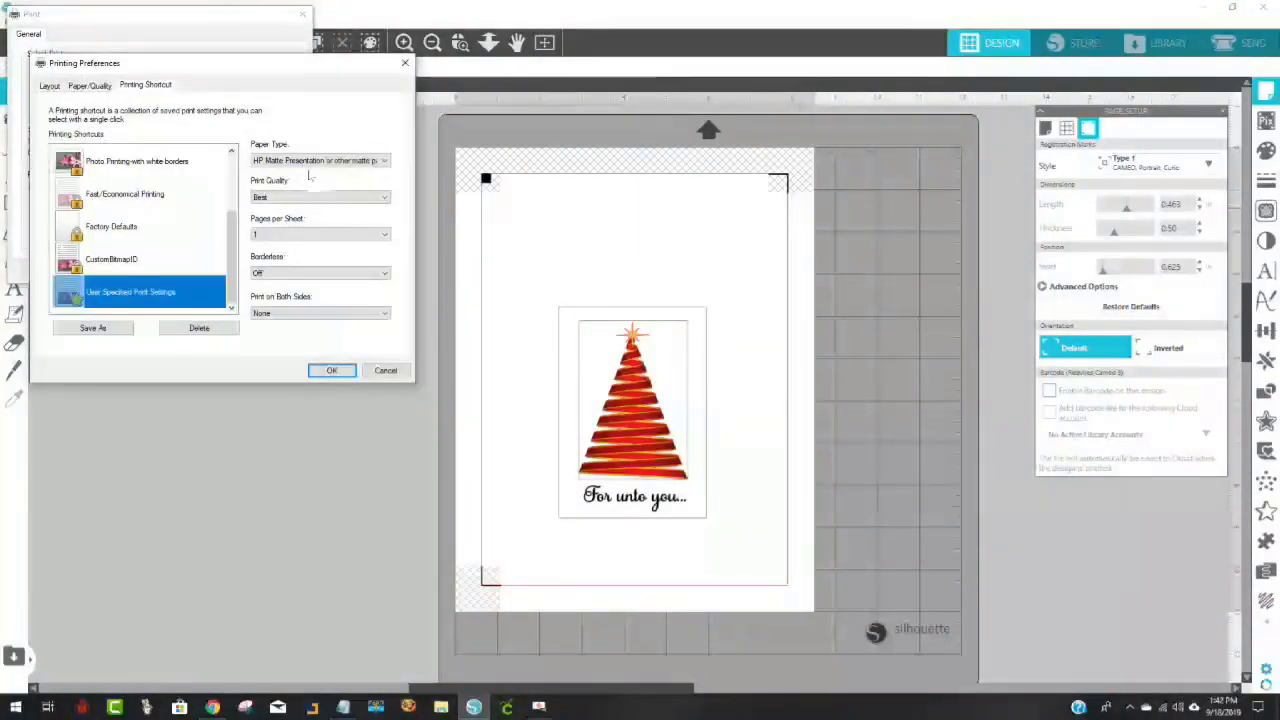
pyautogui.click(305, 198)
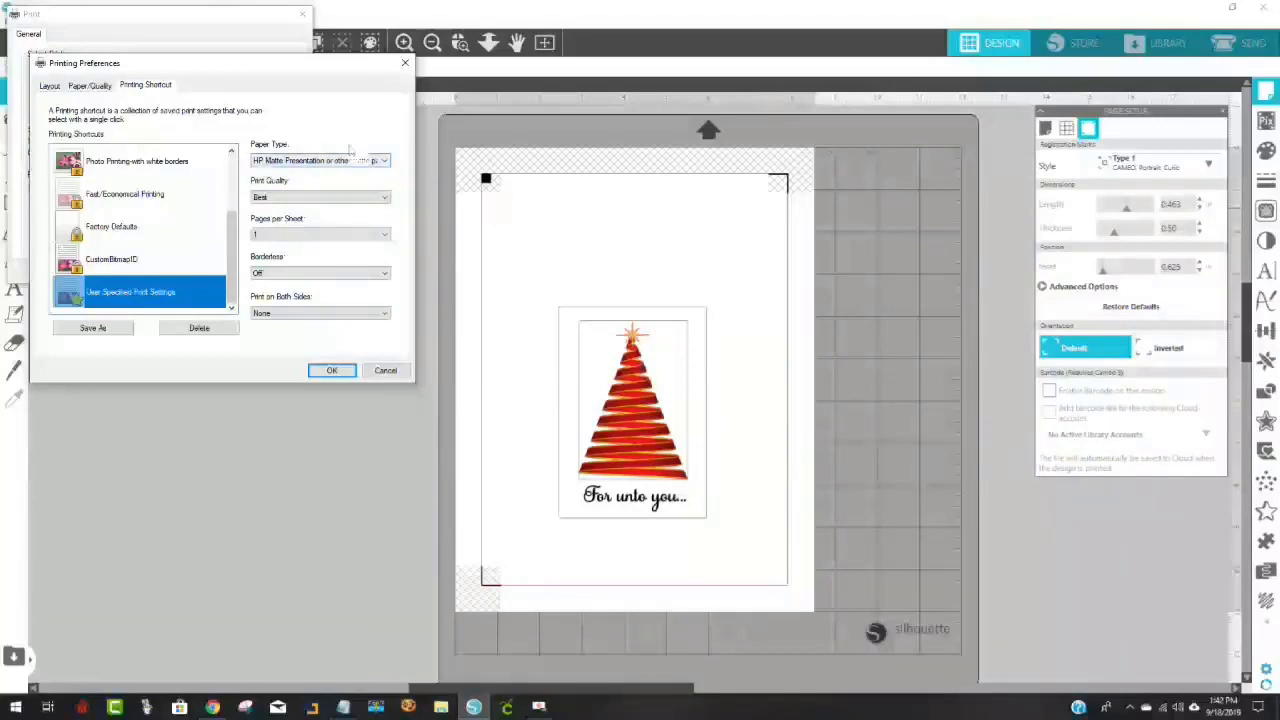
pyautogui.click(334, 375)
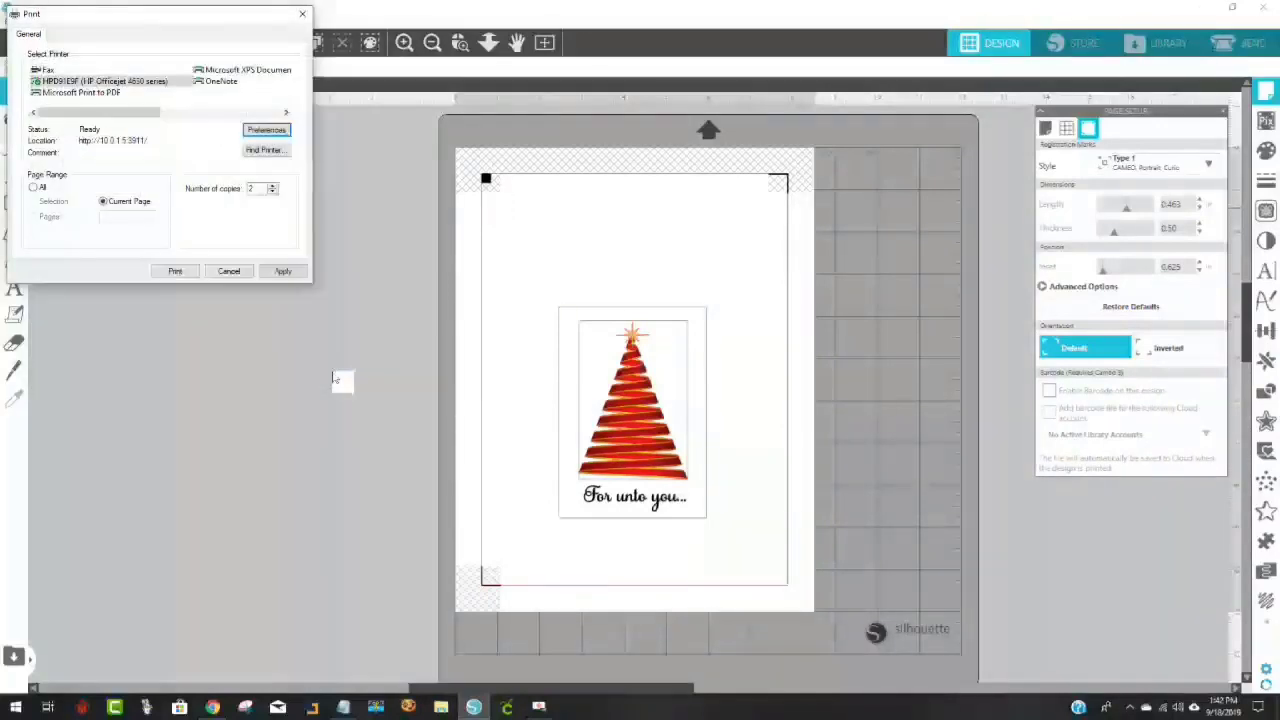
pyautogui.click(273, 194)
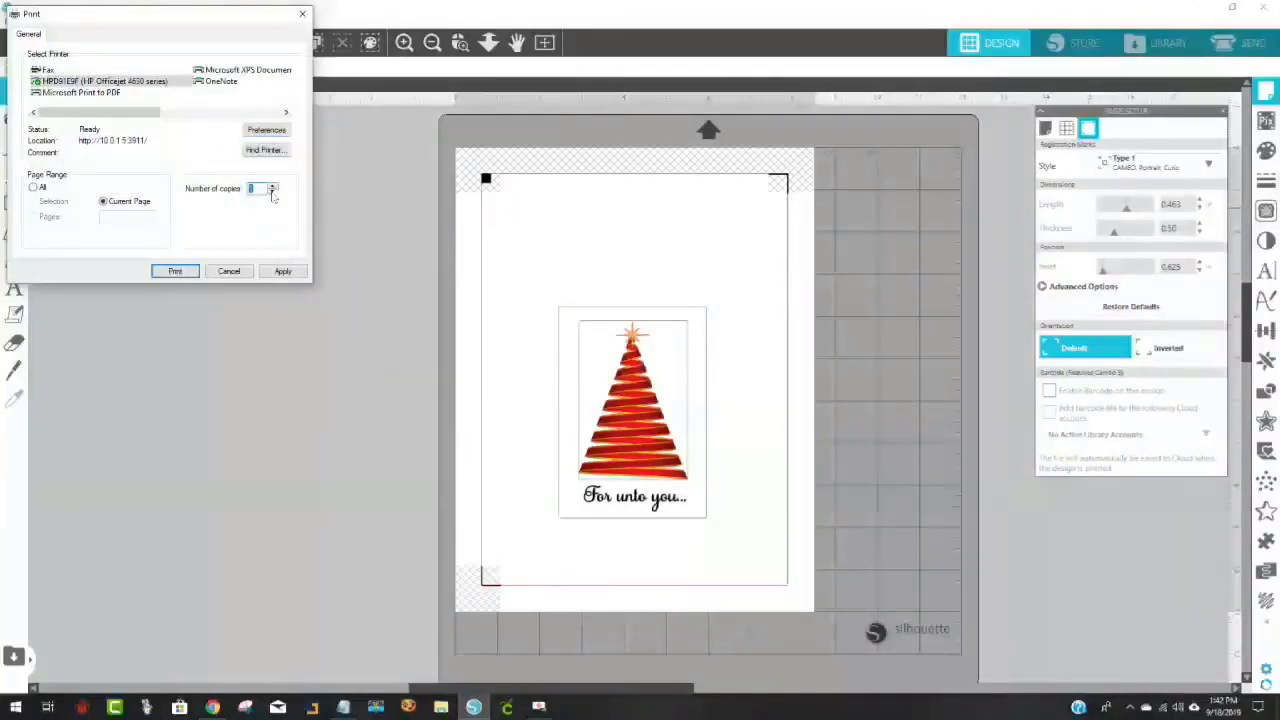
pyautogui.click(175, 272)
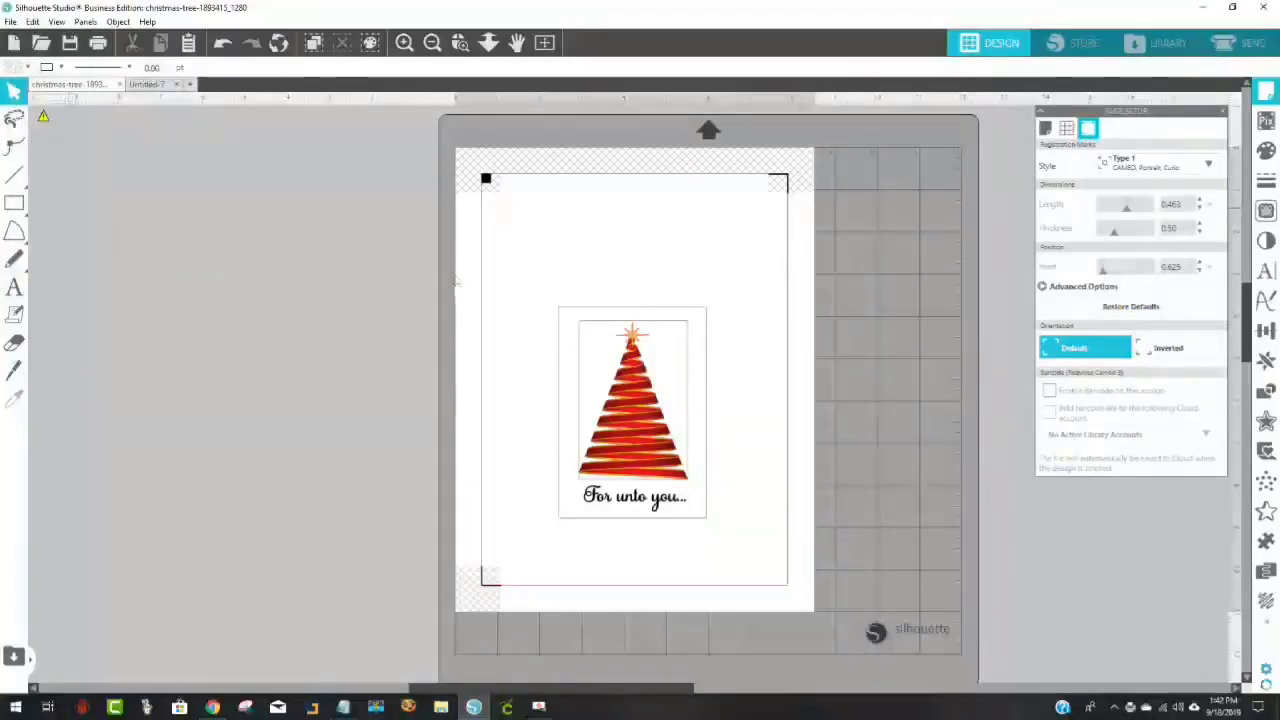
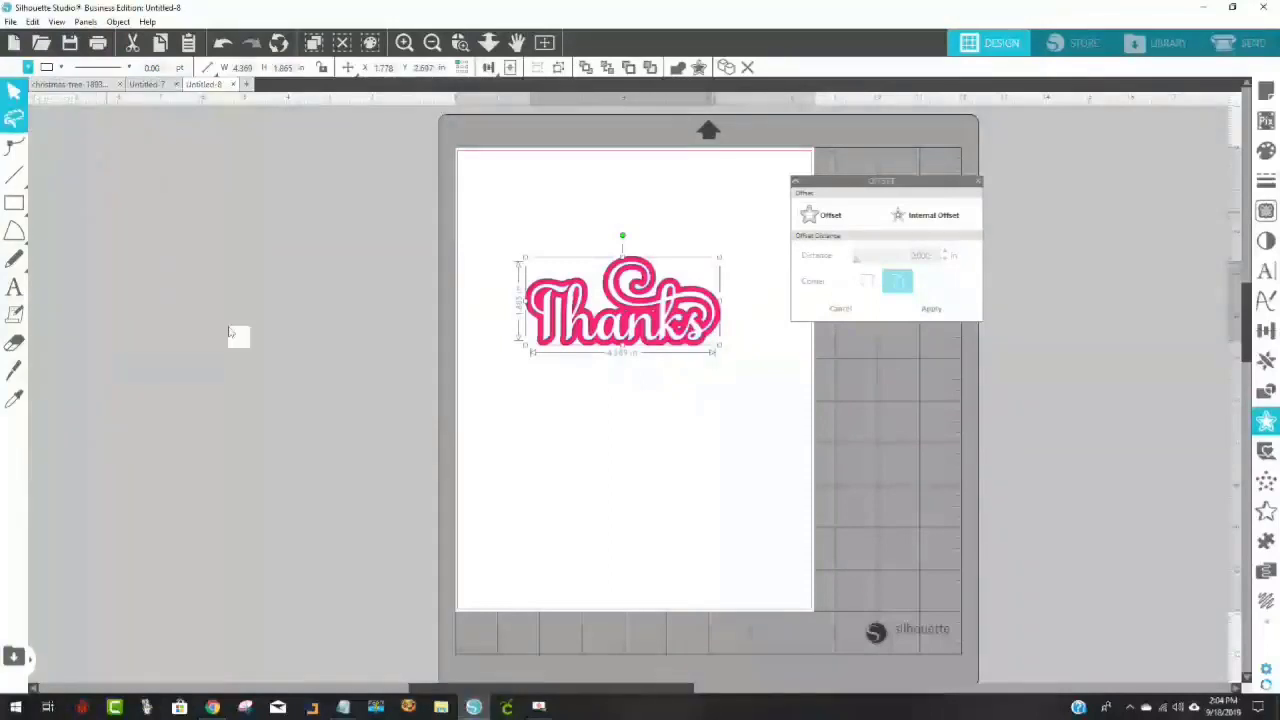
# Move the whole "Thanks" offset design off the page onto the empty area beside the mat
pyautogui.click(543, 491)
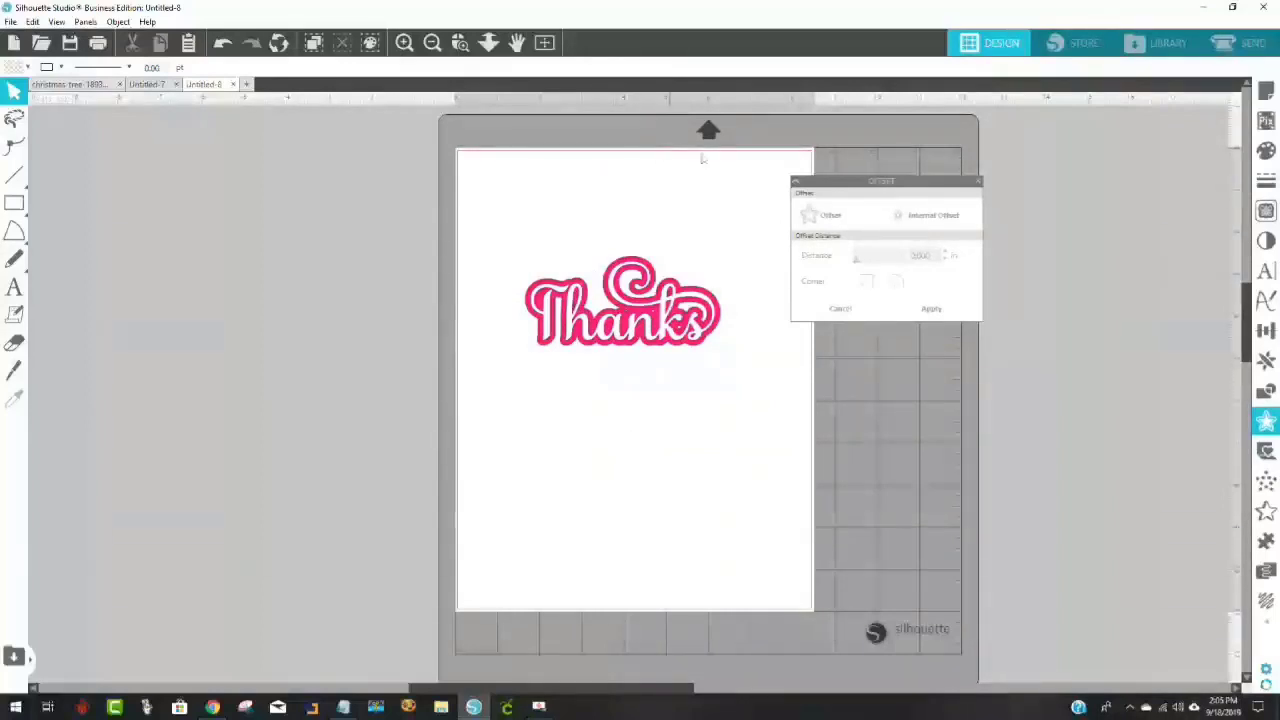
pyautogui.moveTo(857, 185); pyautogui.dragTo(911, 134)
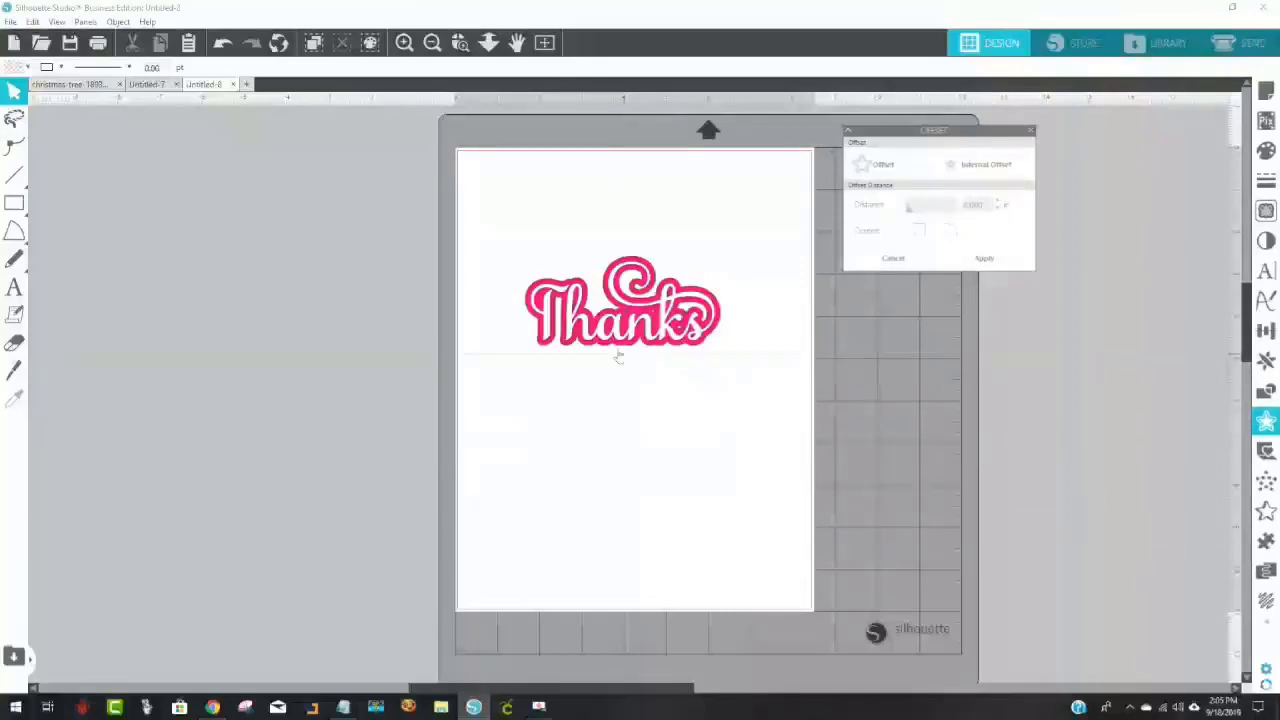
pyautogui.moveTo(517, 263); pyautogui.dragTo(732, 377)
pyautogui.moveTo(700, 337); pyautogui.dragTo(314, 310)
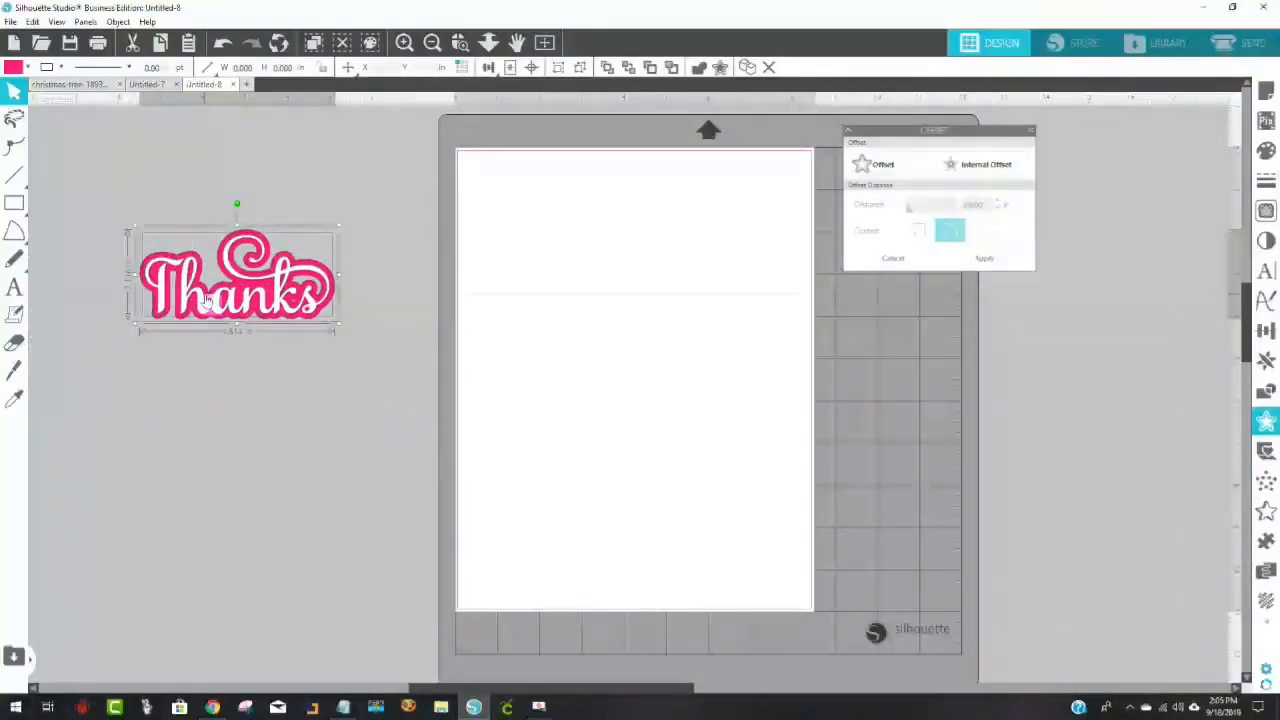
# Add the text "S" to the page, enlarge it to about 3.65 in wide and place it in the page's upper half
pyautogui.click(13, 288)
pyautogui.click(537, 322)
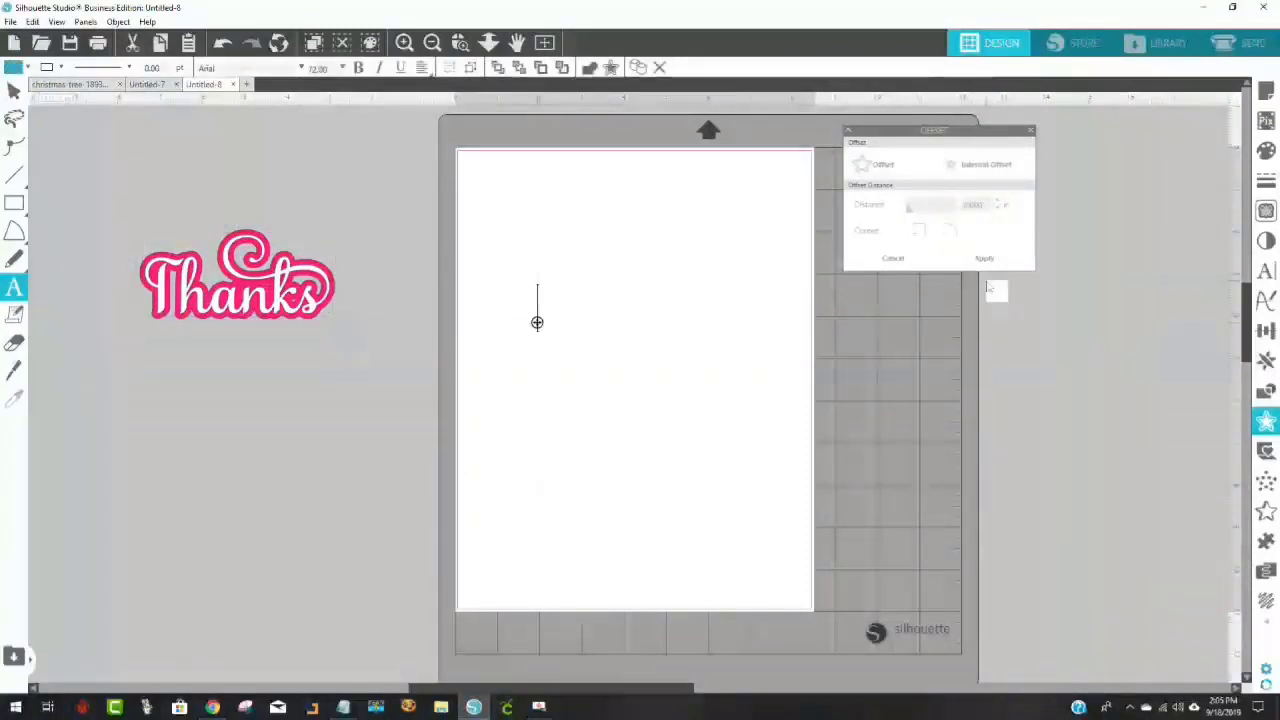
pyautogui.write('S')
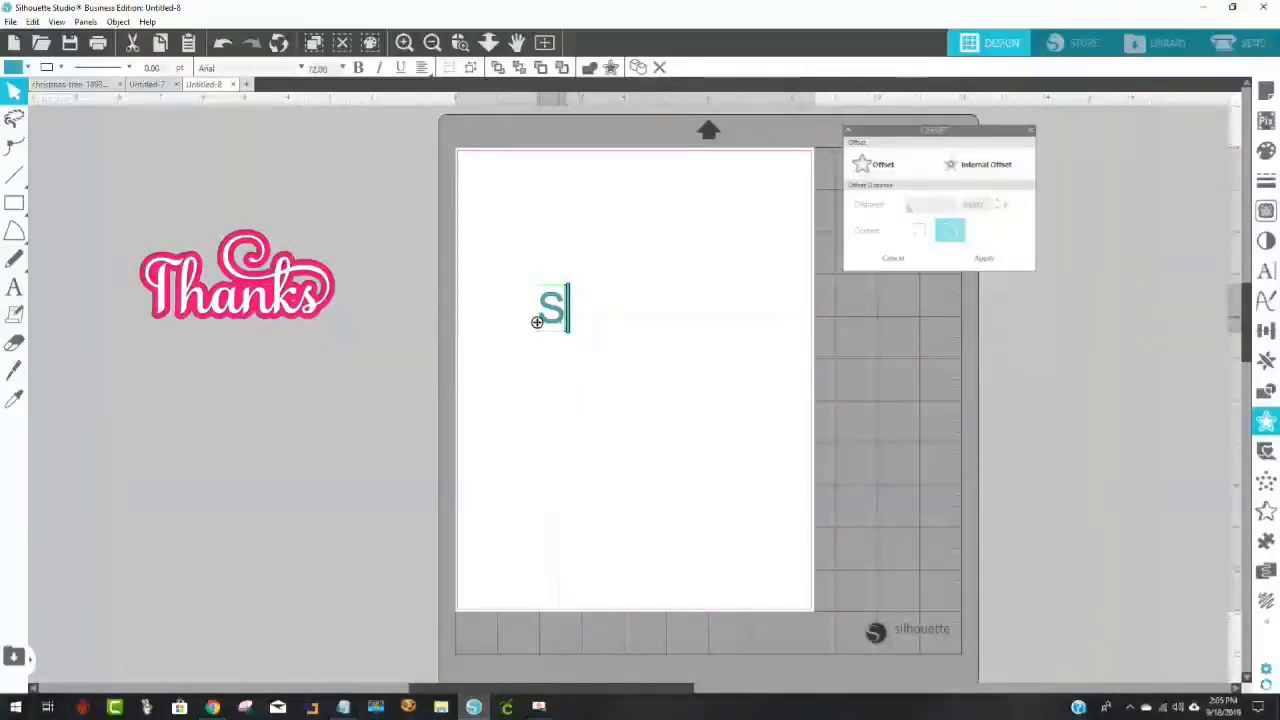
pyautogui.doubleClick(543, 309)
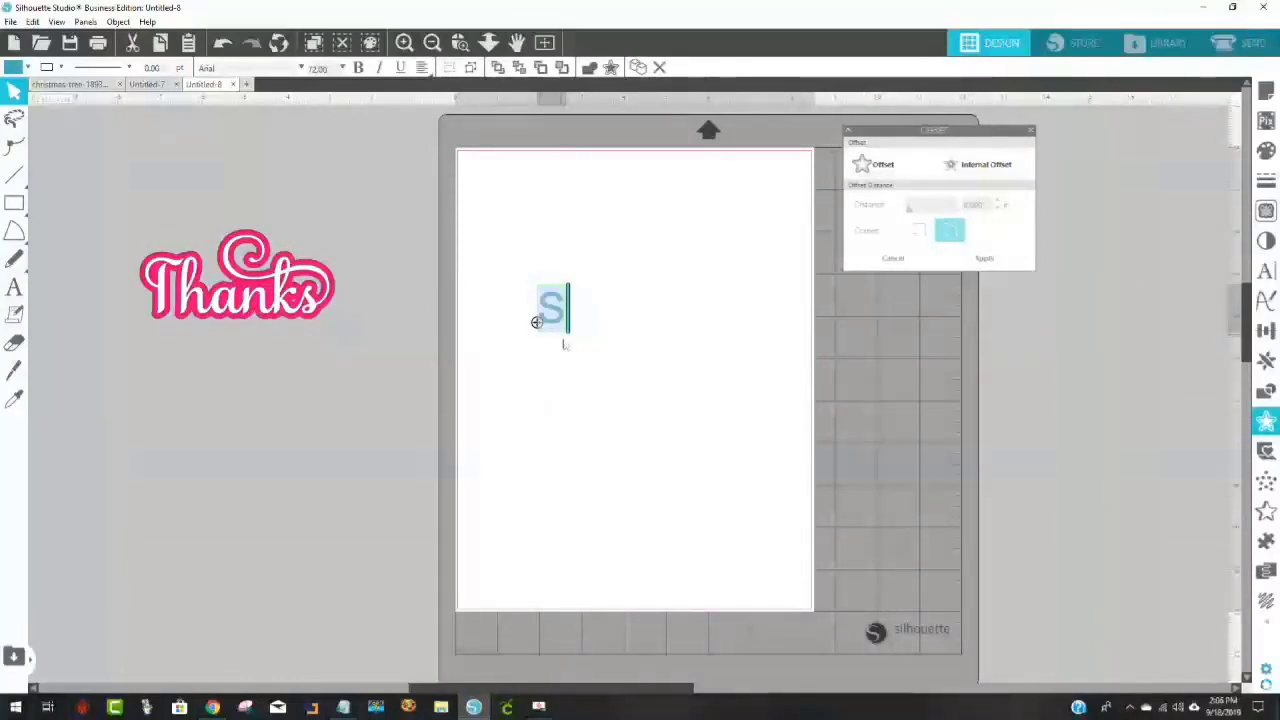
pyautogui.click(570, 353)
pyautogui.click(560, 322)
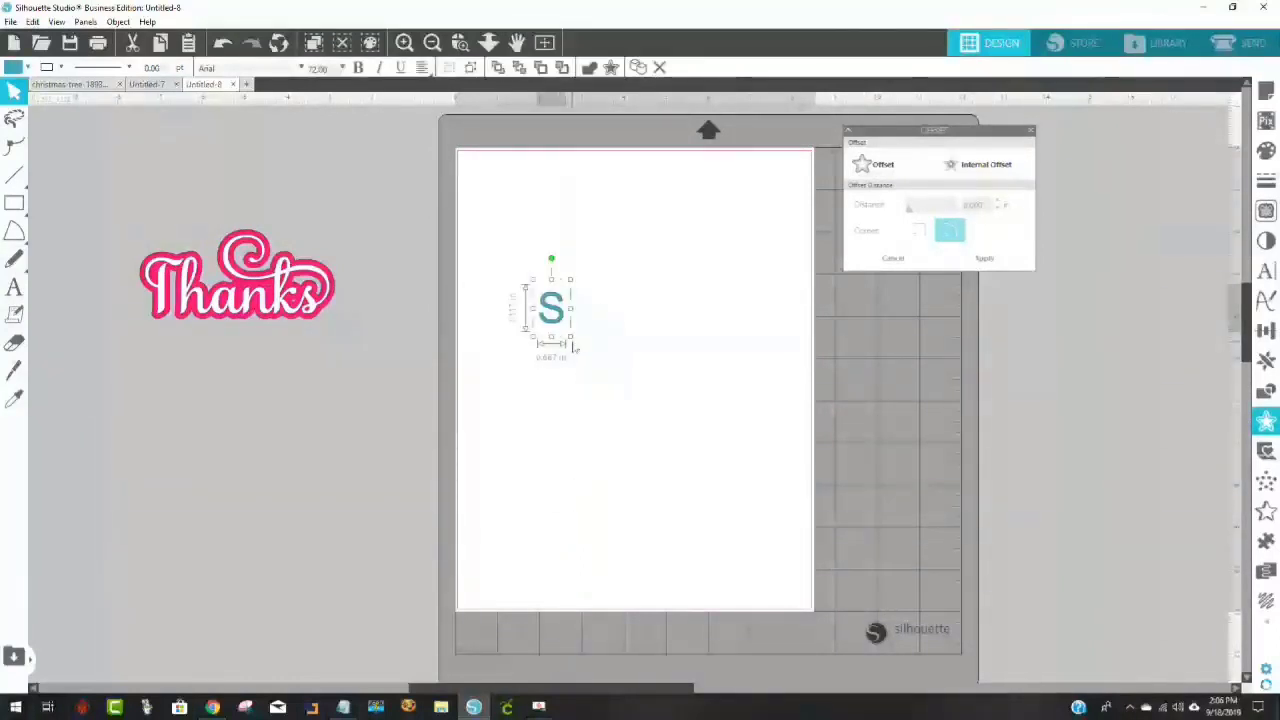
pyautogui.moveTo(570, 337); pyautogui.dragTo(691, 534)
pyautogui.moveTo(666, 449); pyautogui.dragTo(657, 338)
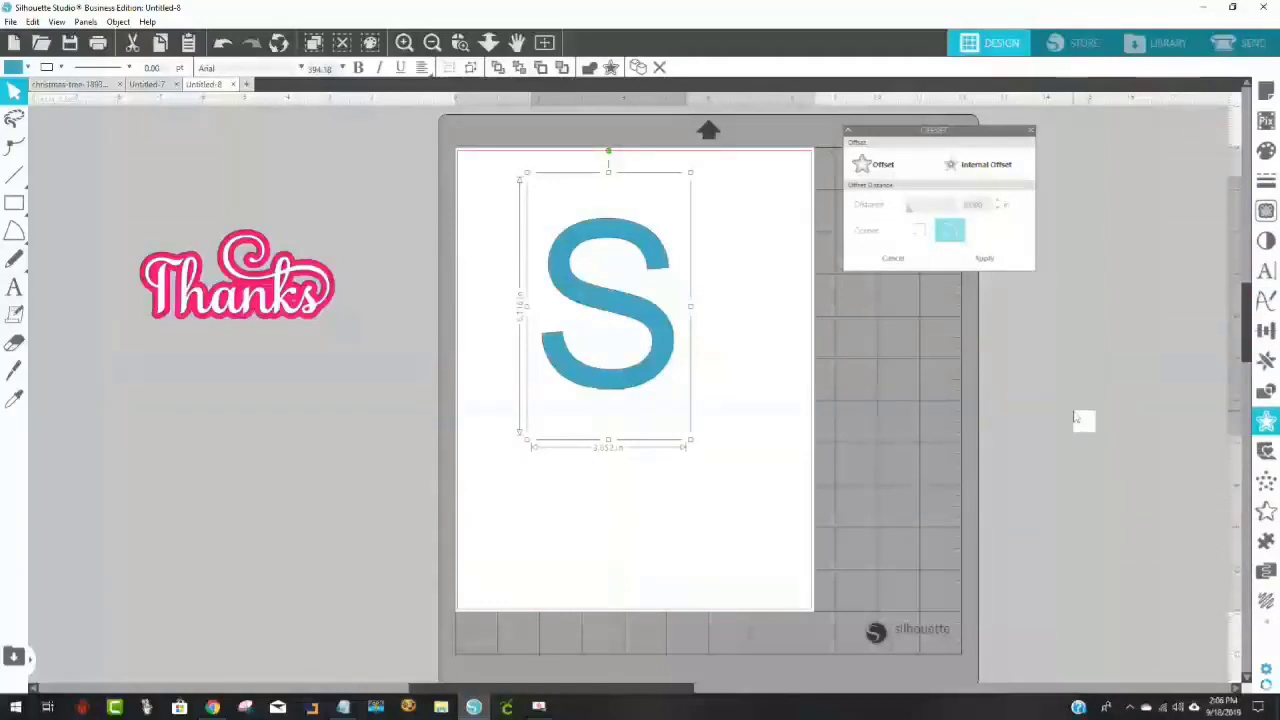
# Apply a horizontal line fill sketch effect to the letter S and add a solid outline as its edge effect
pyautogui.click(1264, 602)
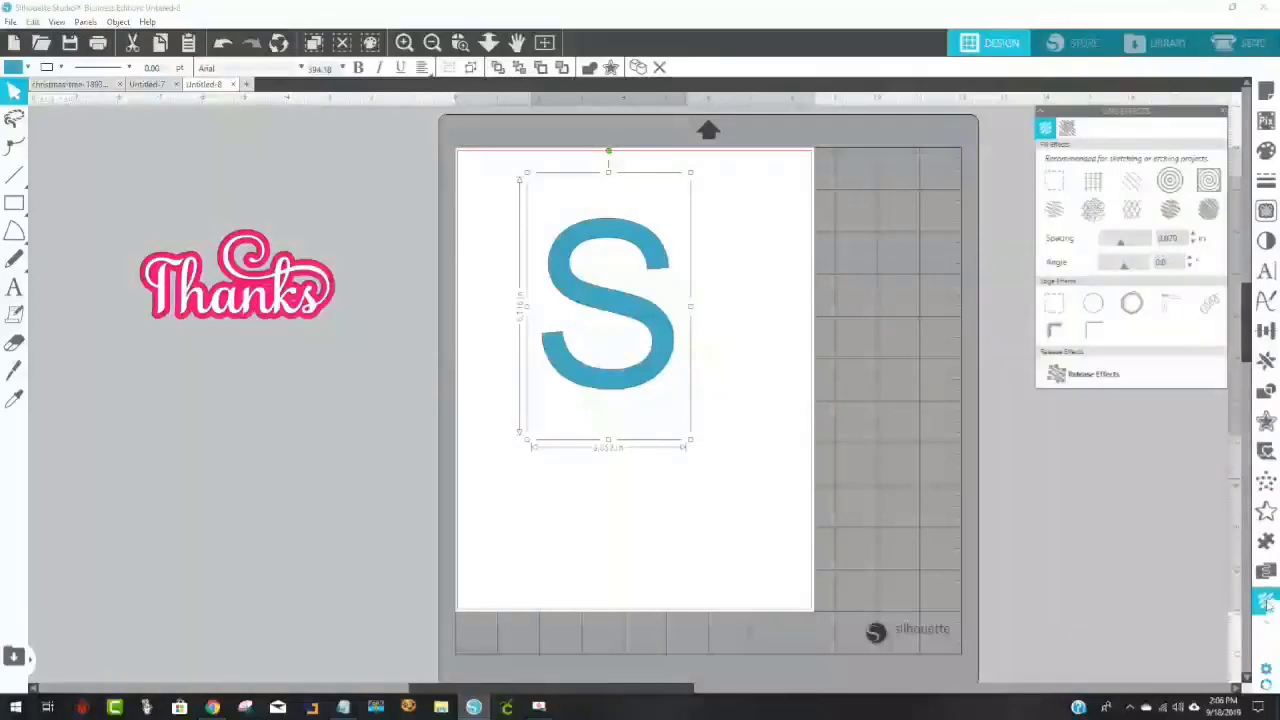
pyautogui.click(1131, 181)
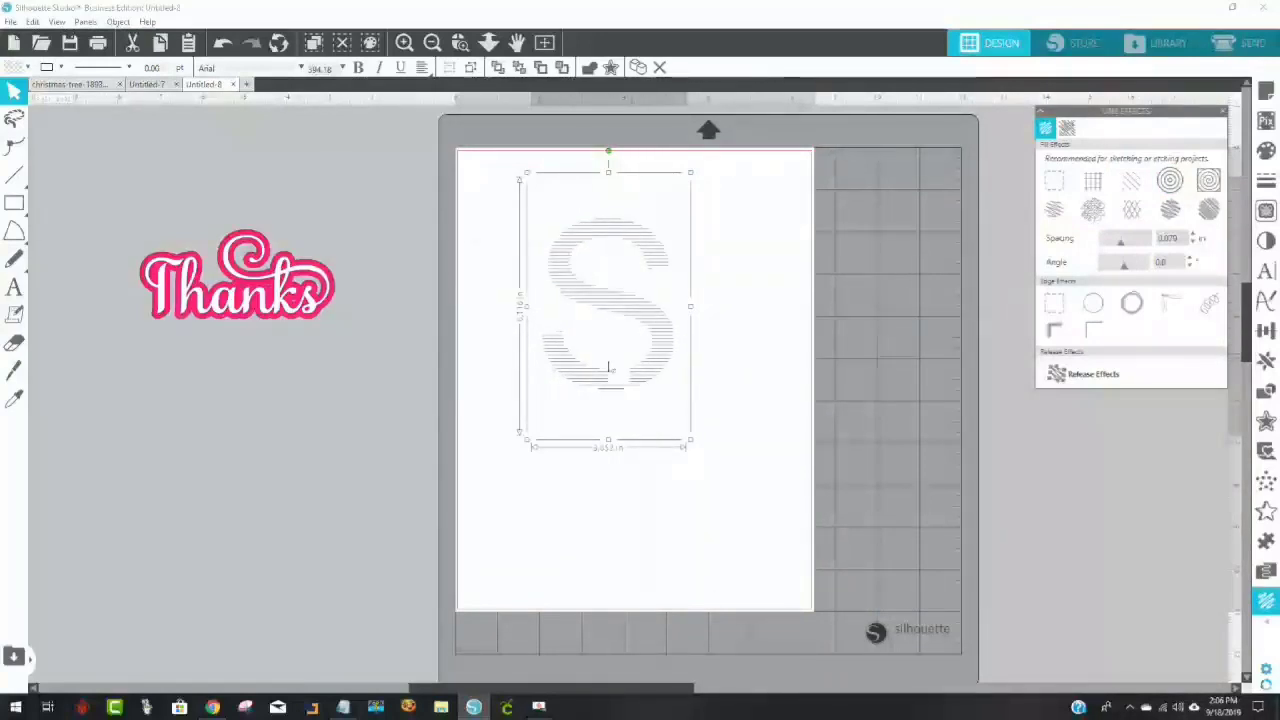
pyautogui.click(1093, 303)
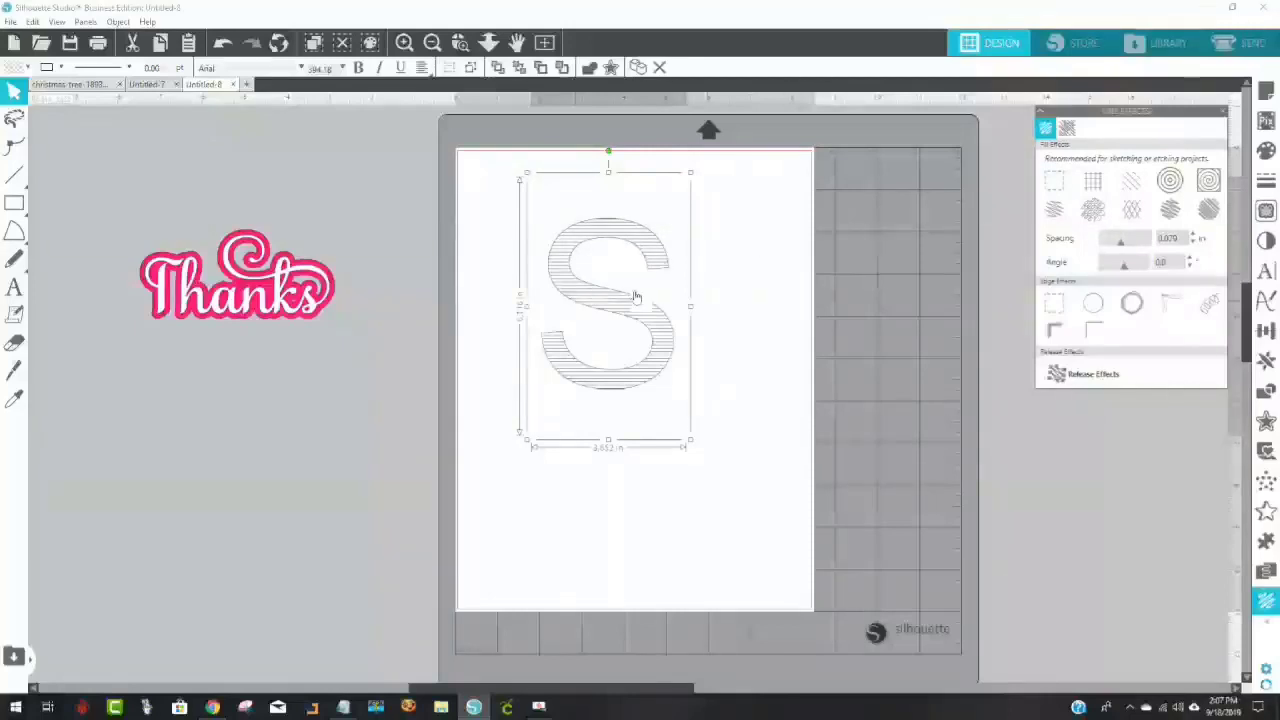
# Place the line effects settings beside the letter S and change its fill effect to the spiral pattern
pyautogui.moveTo(1139, 112); pyautogui.dragTo(1095, 138)
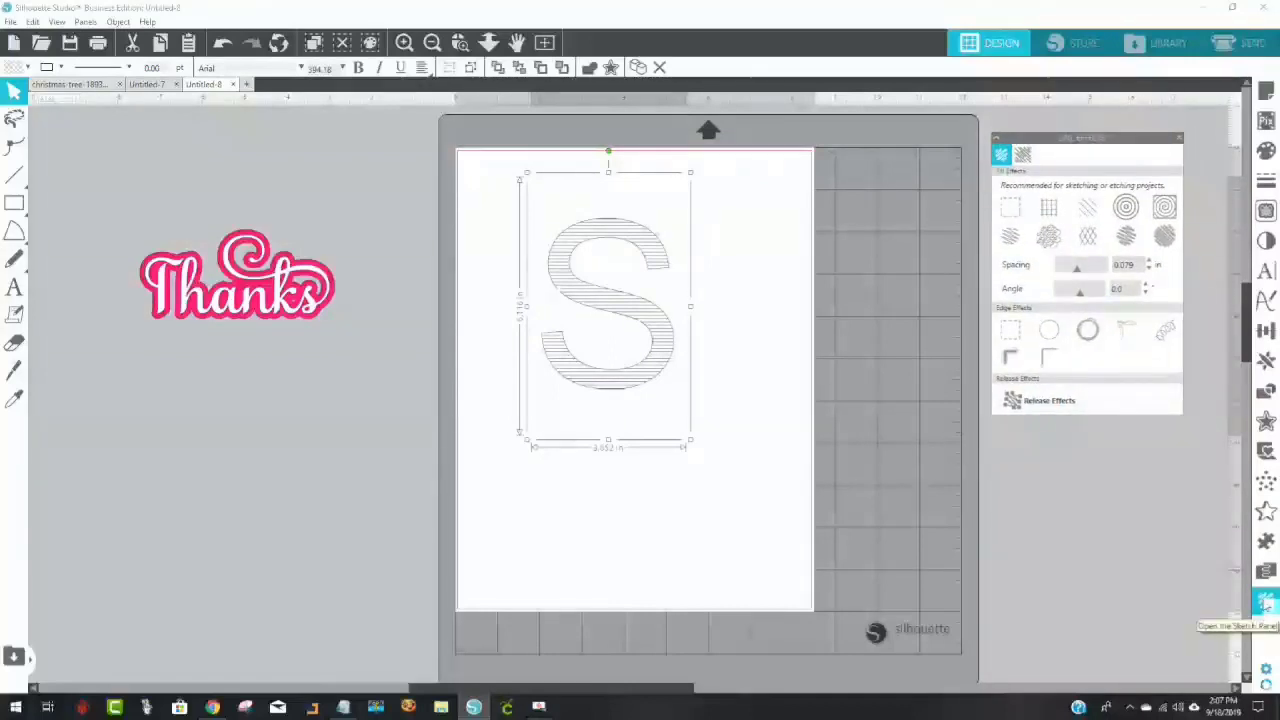
pyautogui.click(1264, 603)
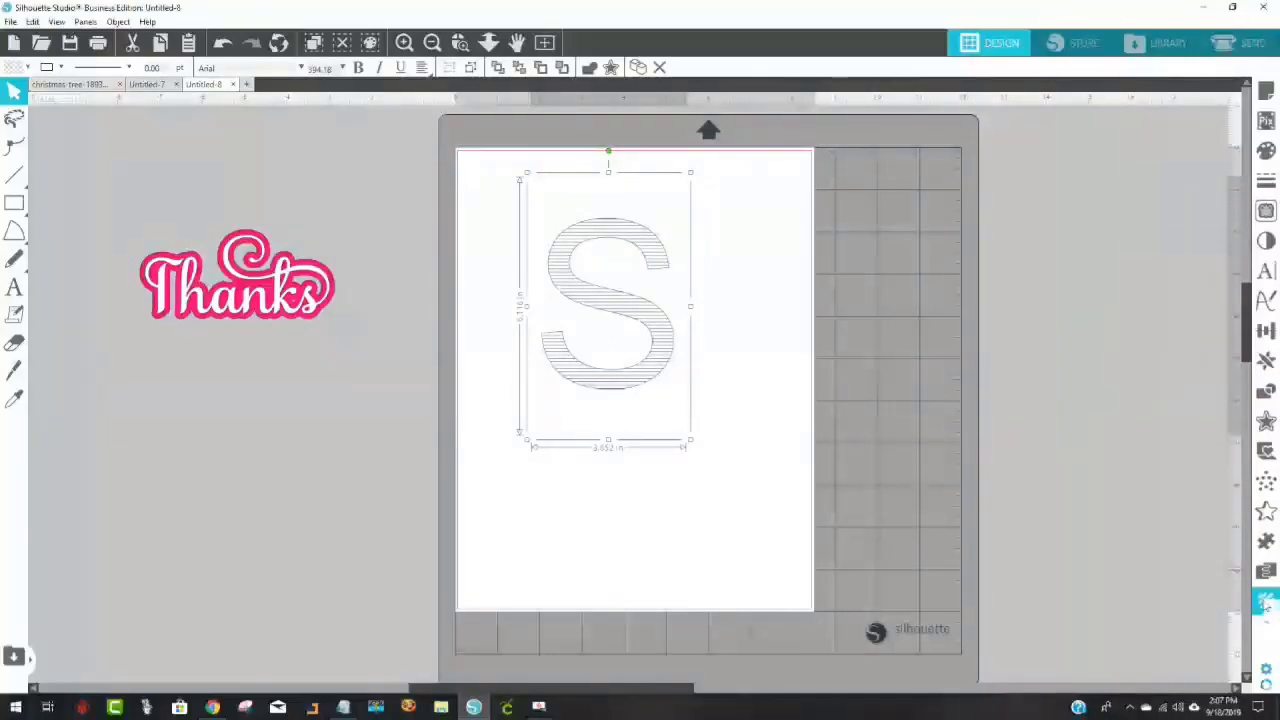
pyautogui.click(1264, 603)
pyautogui.moveTo(1111, 102); pyautogui.dragTo(932, 185)
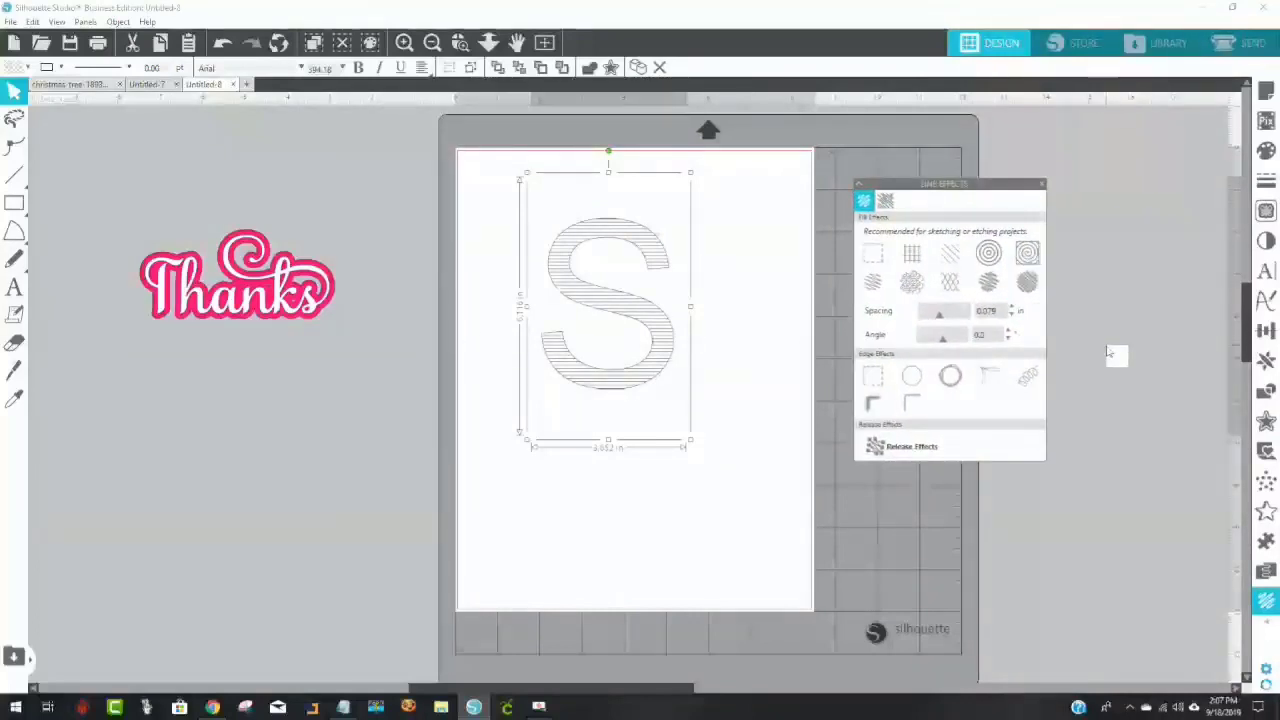
pyautogui.click(1027, 255)
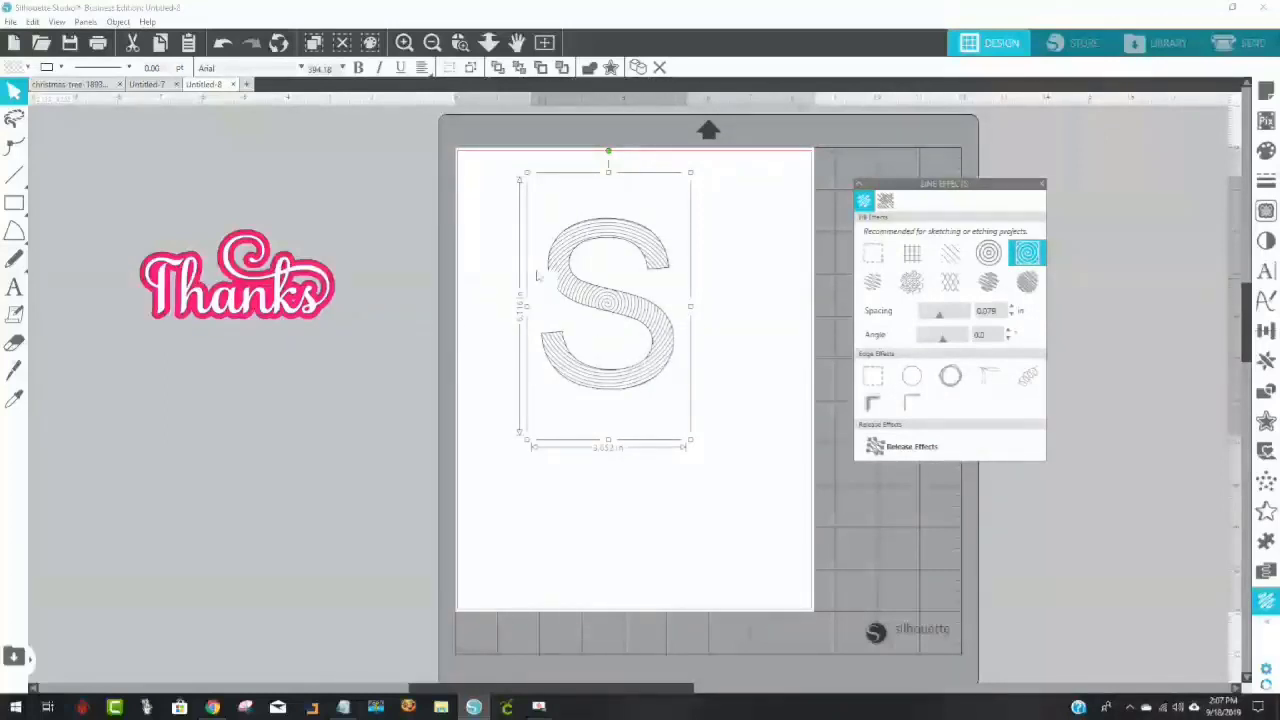
# Change the letter S's fill effect to the crosshatch grid and reduce its line spacing to about 0.040 in
pyautogui.click(459, 42)
pyautogui.moveTo(518, 186); pyautogui.dragTo(708, 450)
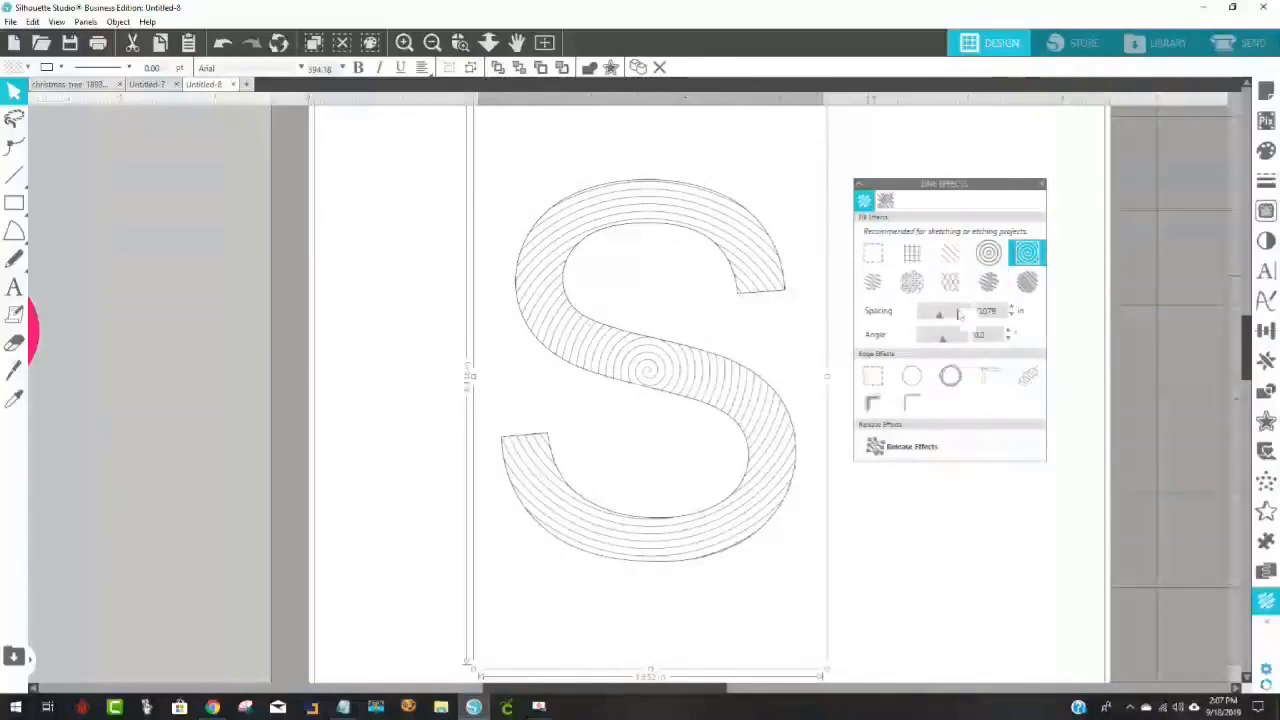
pyautogui.click(918, 256)
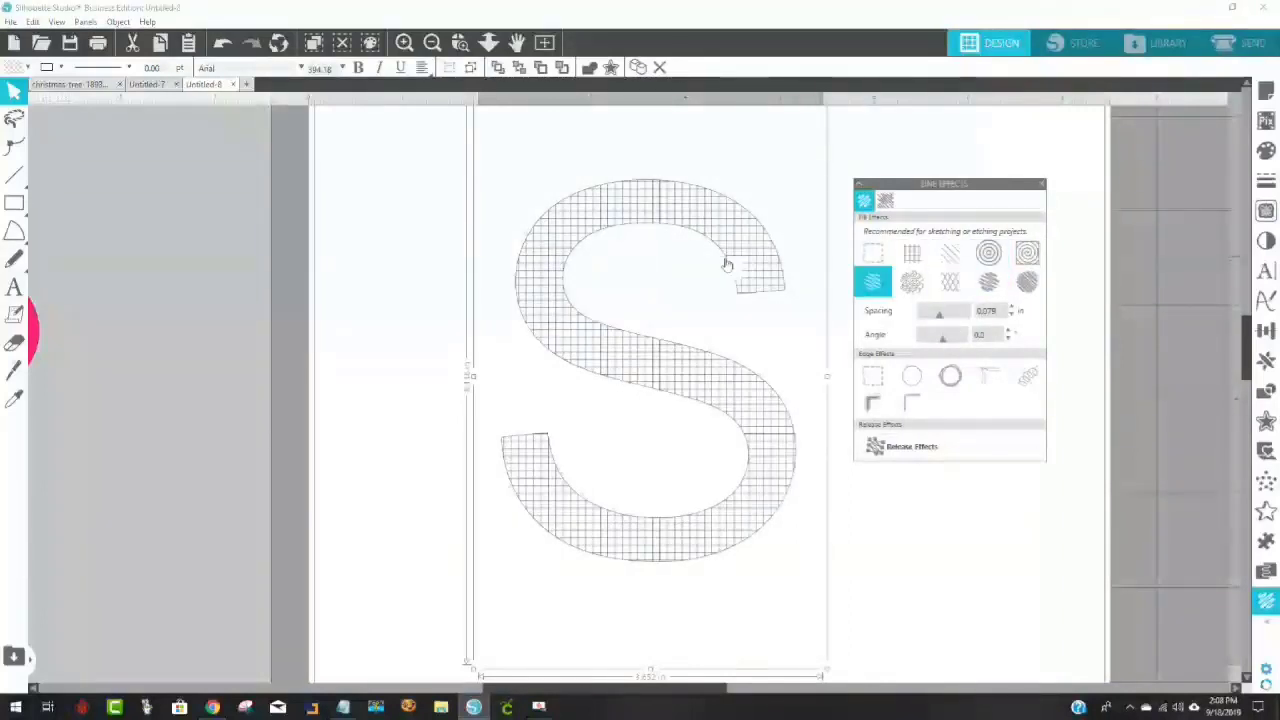
pyautogui.moveTo(939, 314)
pyautogui.mouseDown()
pyautogui.moveTo(970, 316)
pyautogui.moveTo(930, 331)
pyautogui.mouseUp()
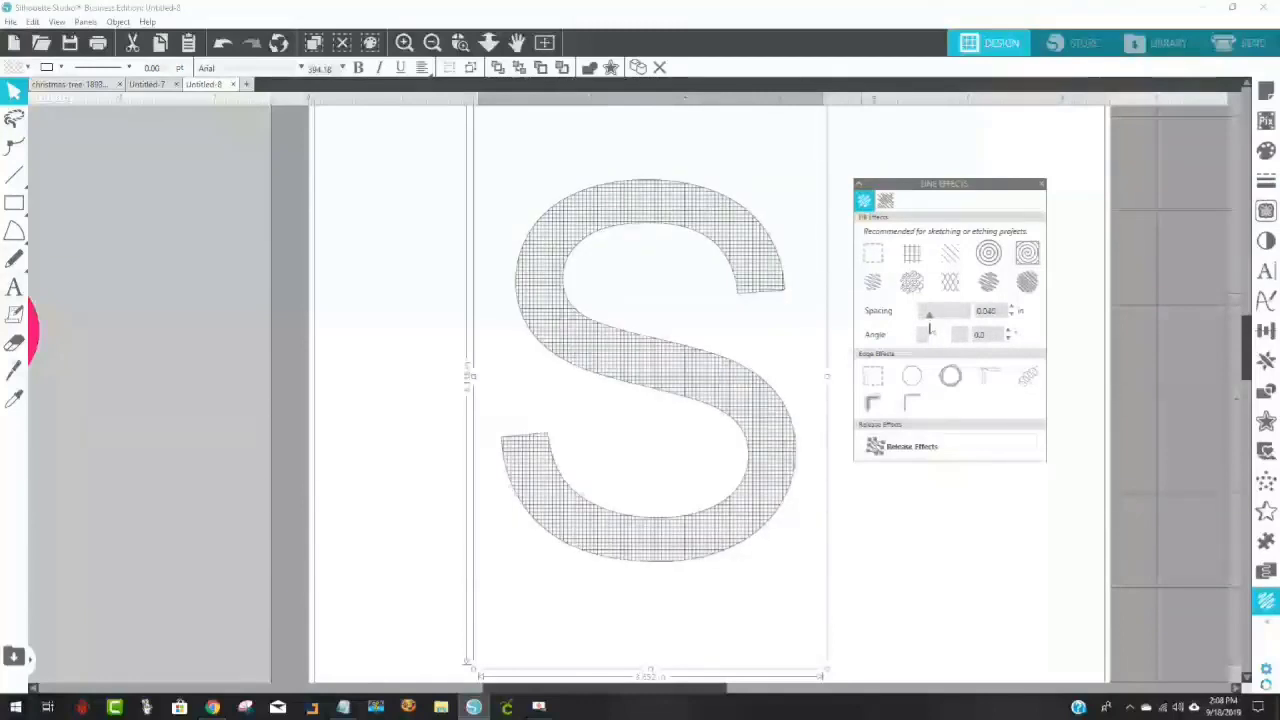